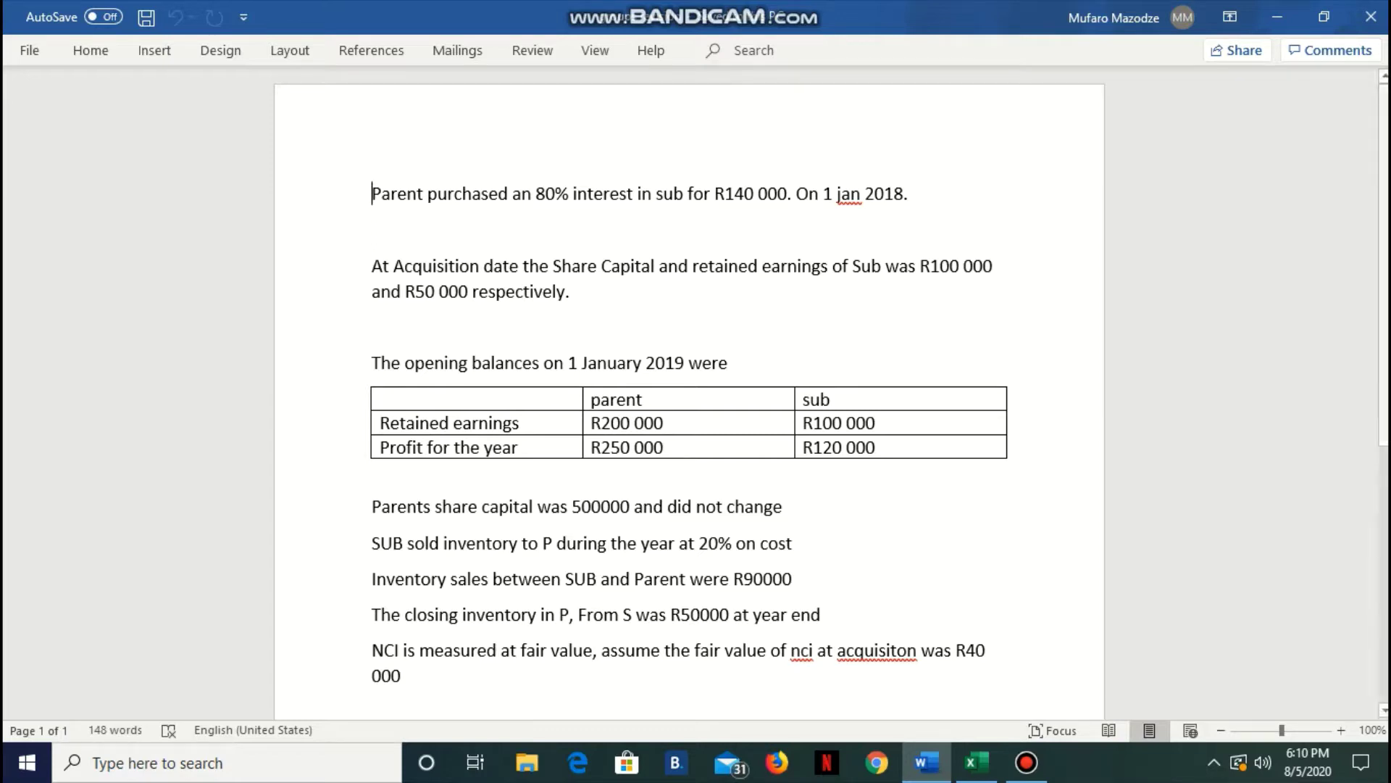
Add the line "P purchases an additional 10% interest on the 1 july 2019." below the question at the document's end
scroll(689, 362, down, 5)
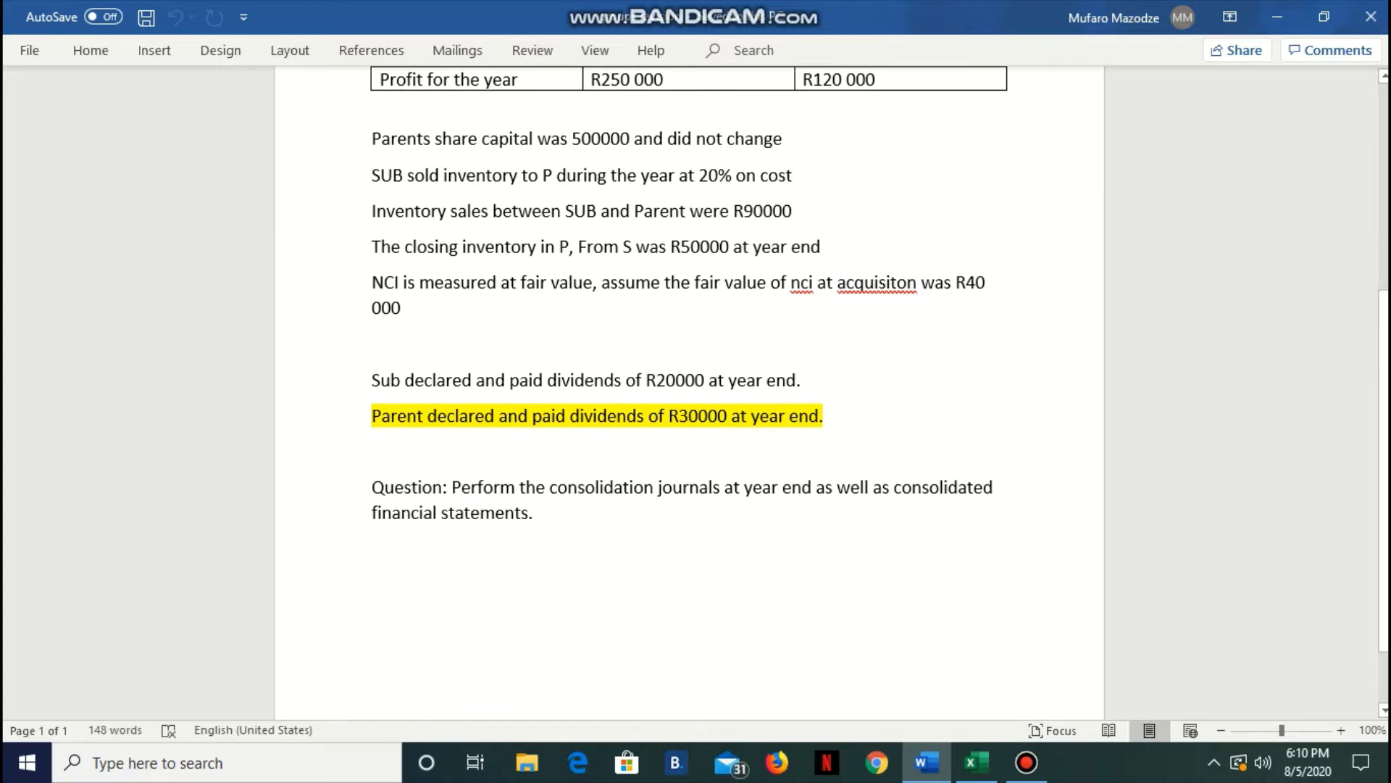
click(535, 512)
key(Return)
key(Return)
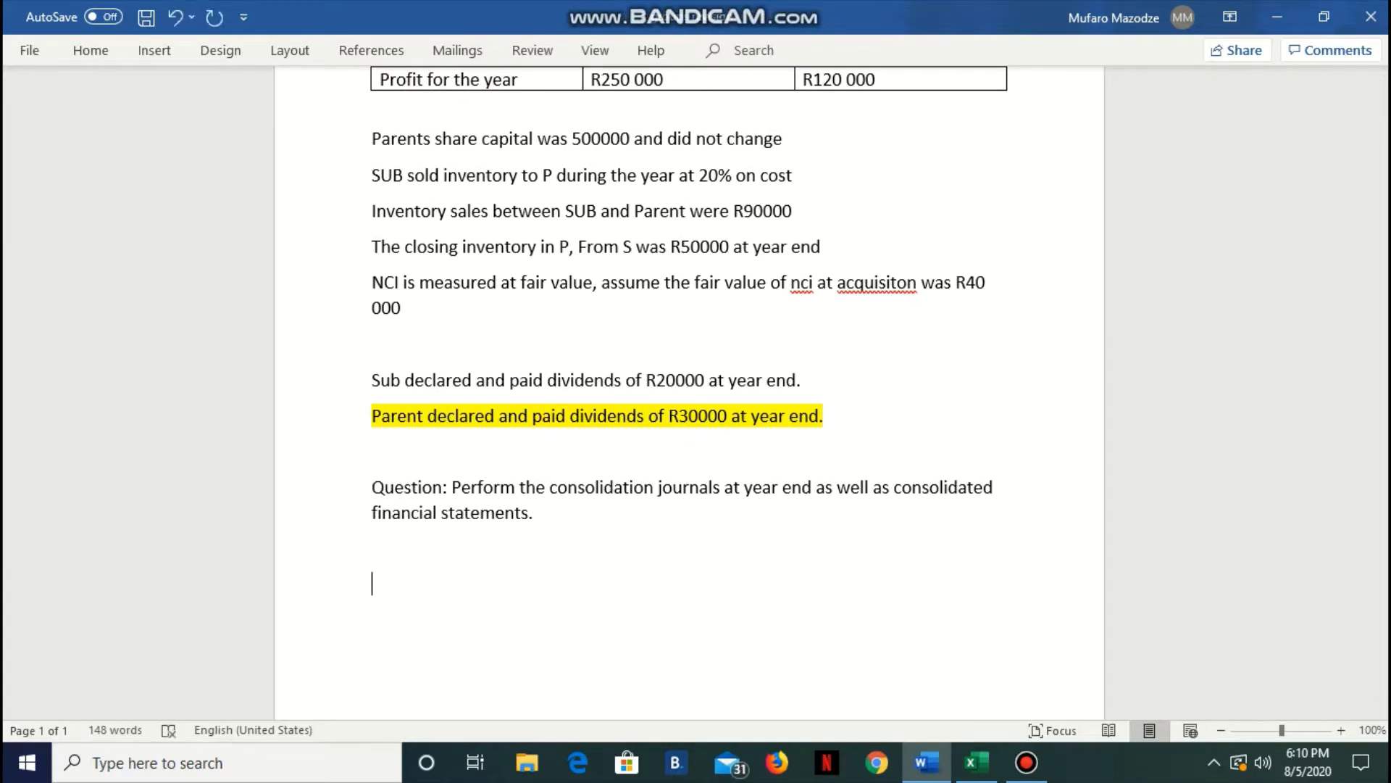
text(P)
key(Caps_Lock)
text(pu)
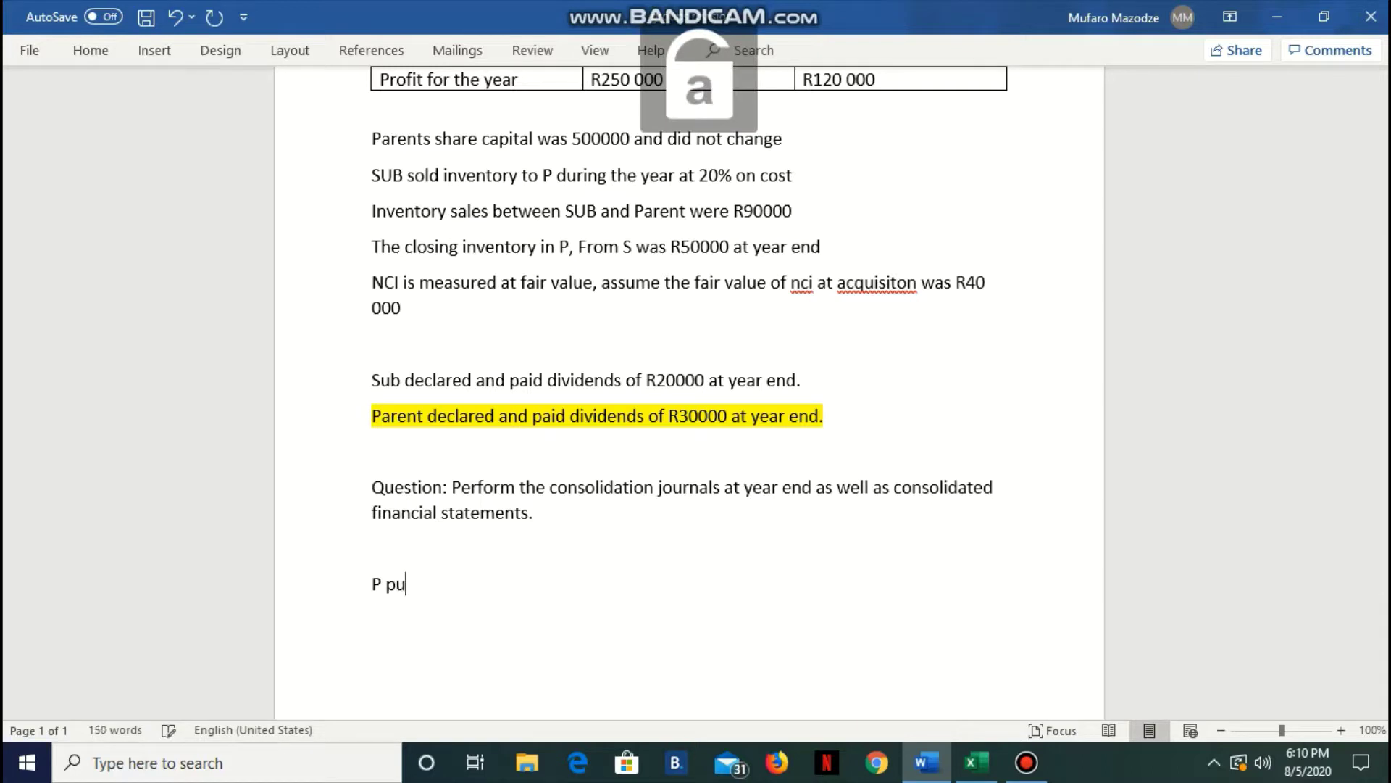
text(rchases an)
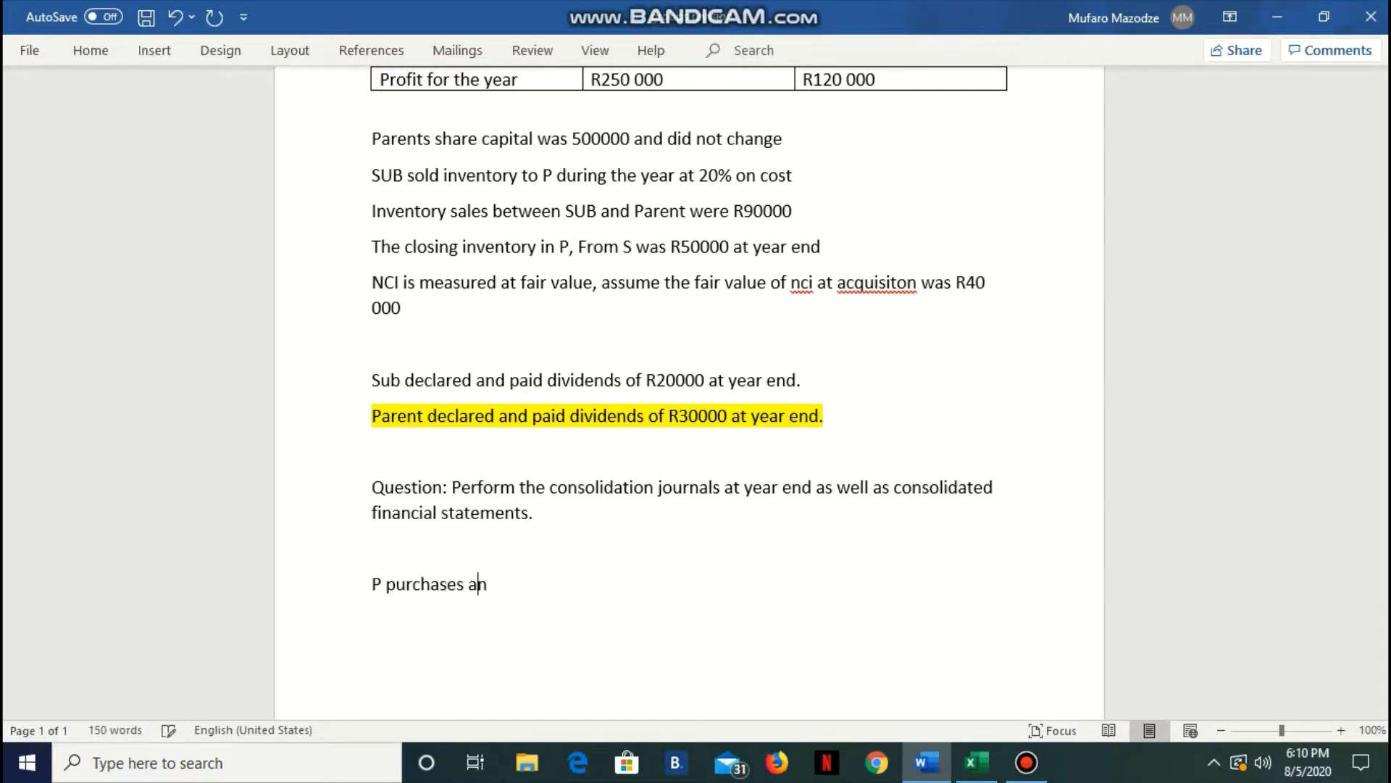
text( additional 10)
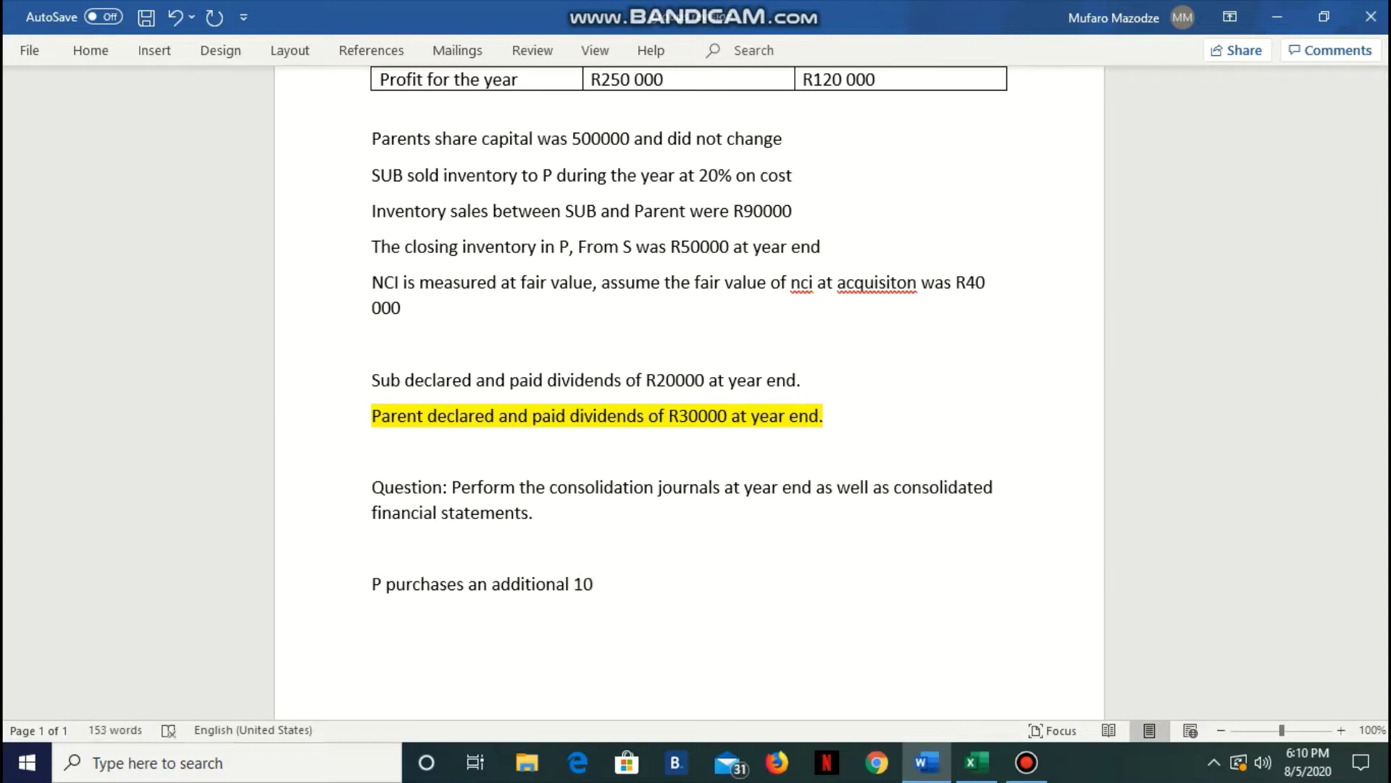
text(% interest on the 1 jus)
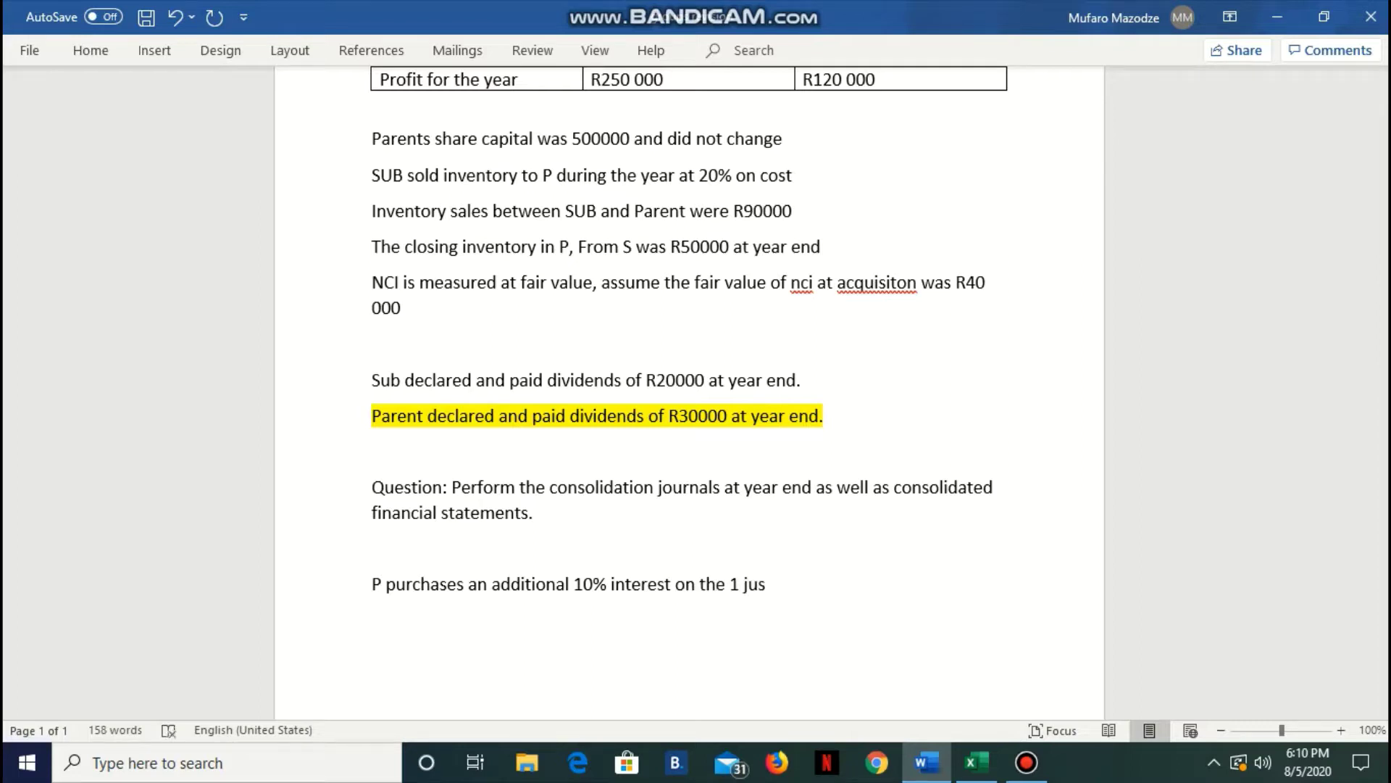
key(BackSpace)
text(ly 2019.)
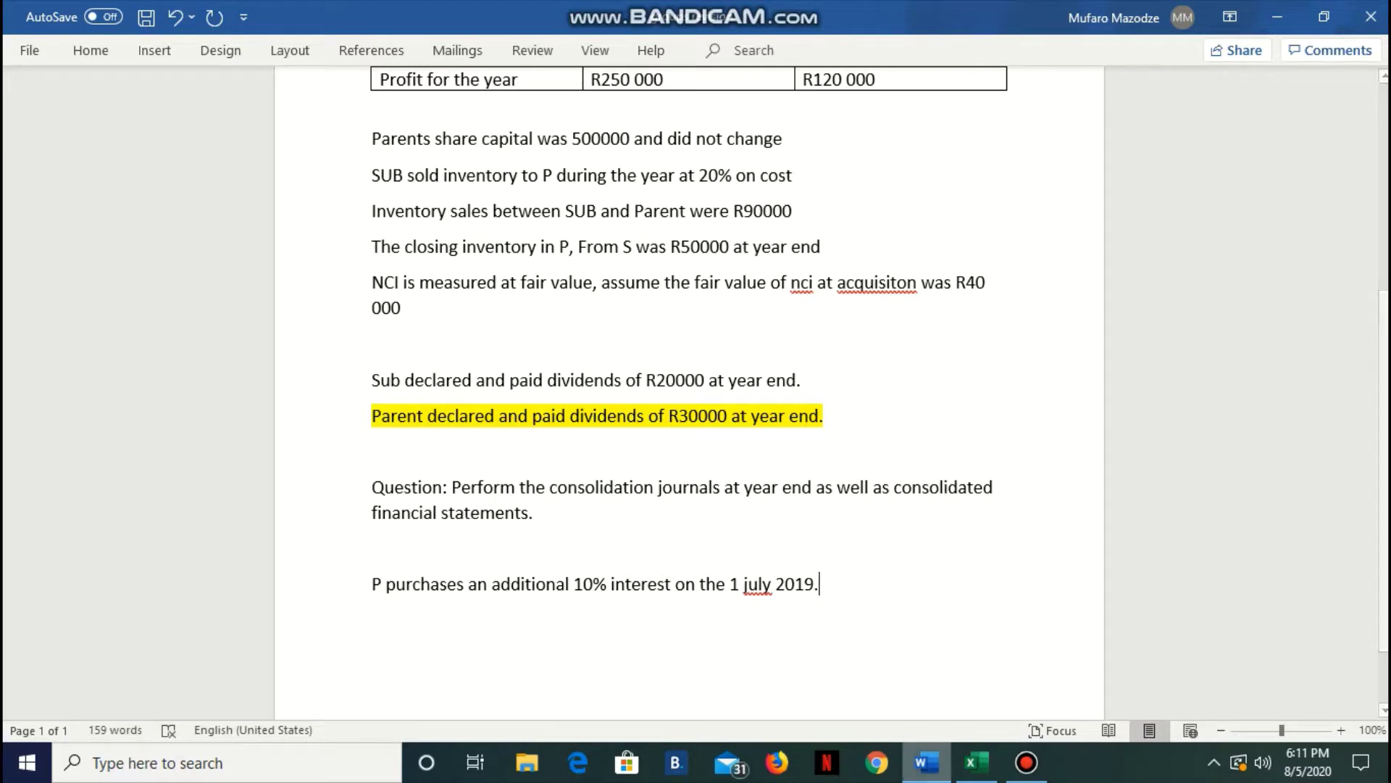
Switch to the Excel workbook and insert six blank columns between the analysis of Sub and the consolidation journals
click(977, 762)
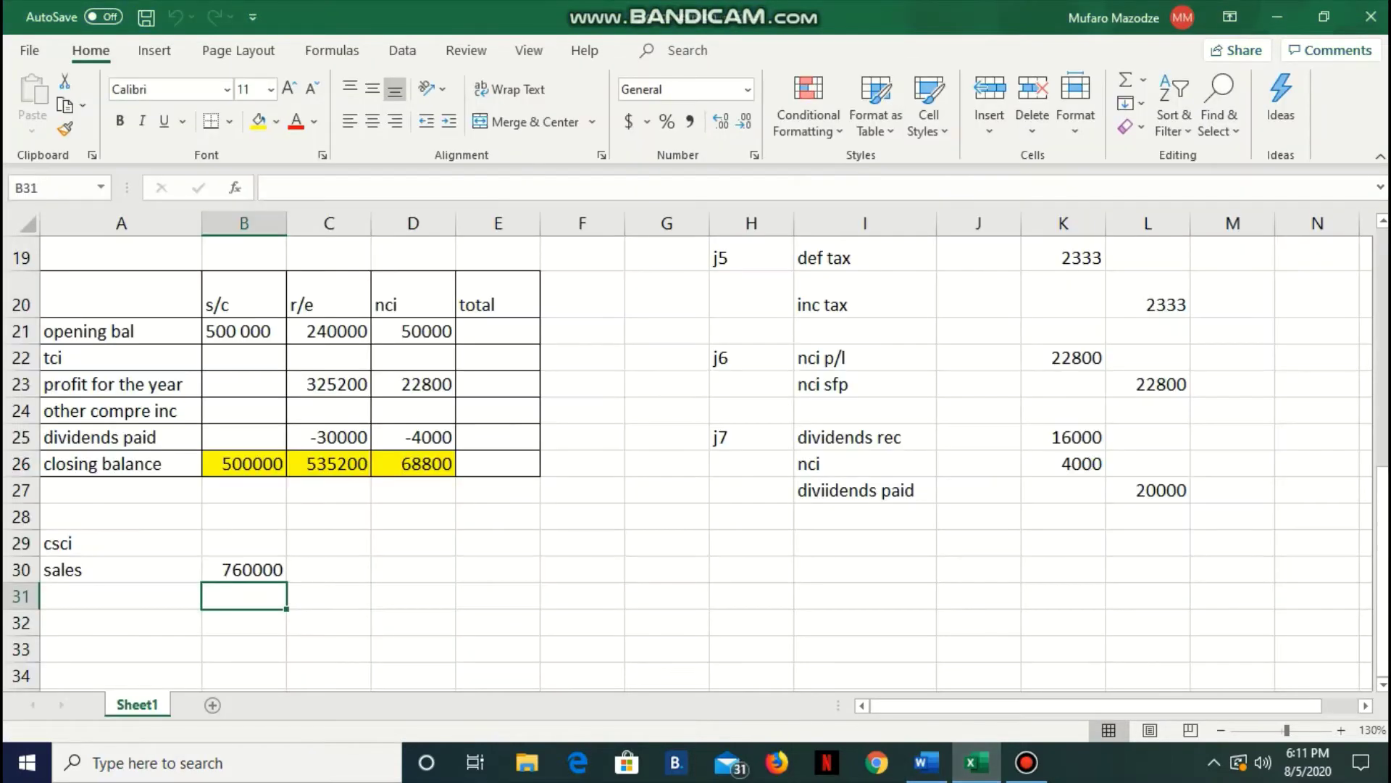
drag(1382, 571, 1383, 421)
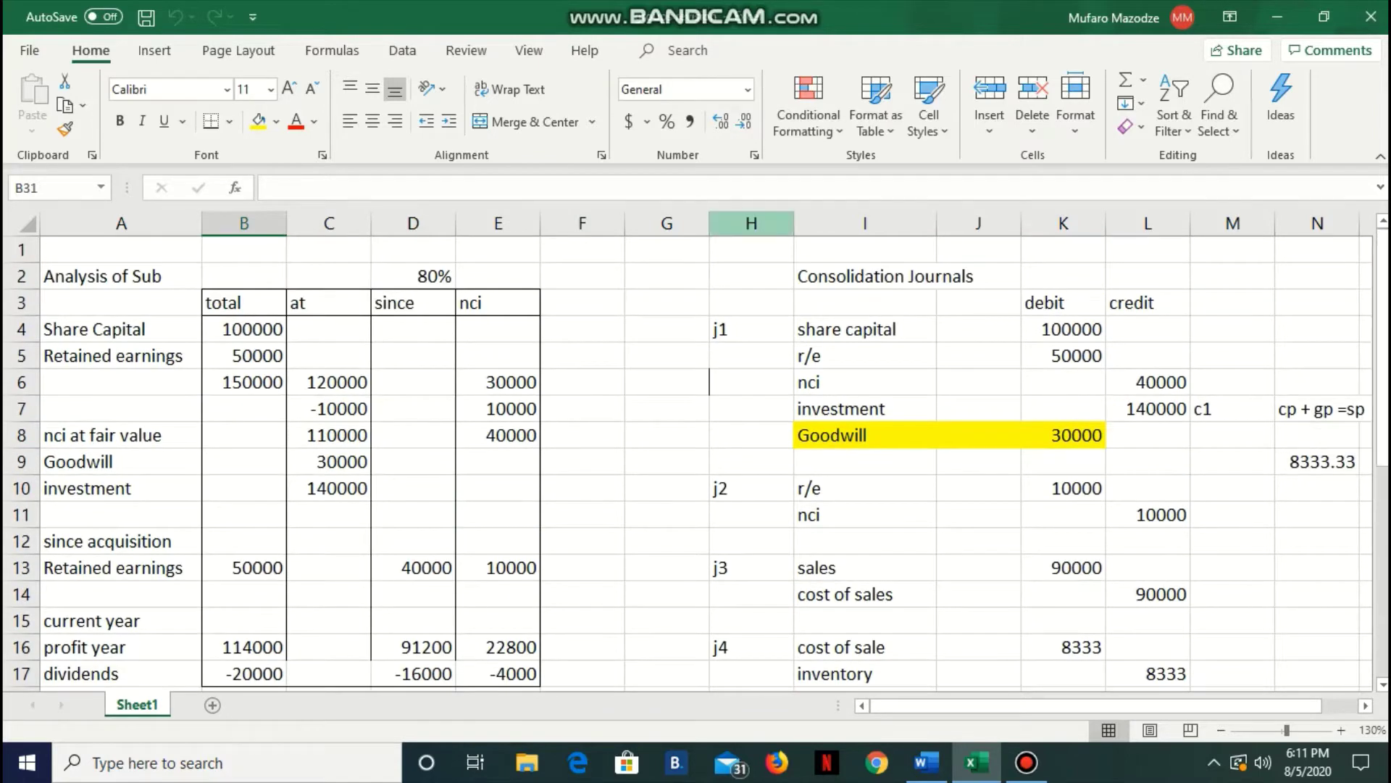
mouse_move(709, 223)
mouse_down()
mouse_move(1131, 223)
mouse_move(687, 223)
mouse_move(722, 223)
mouse_up()
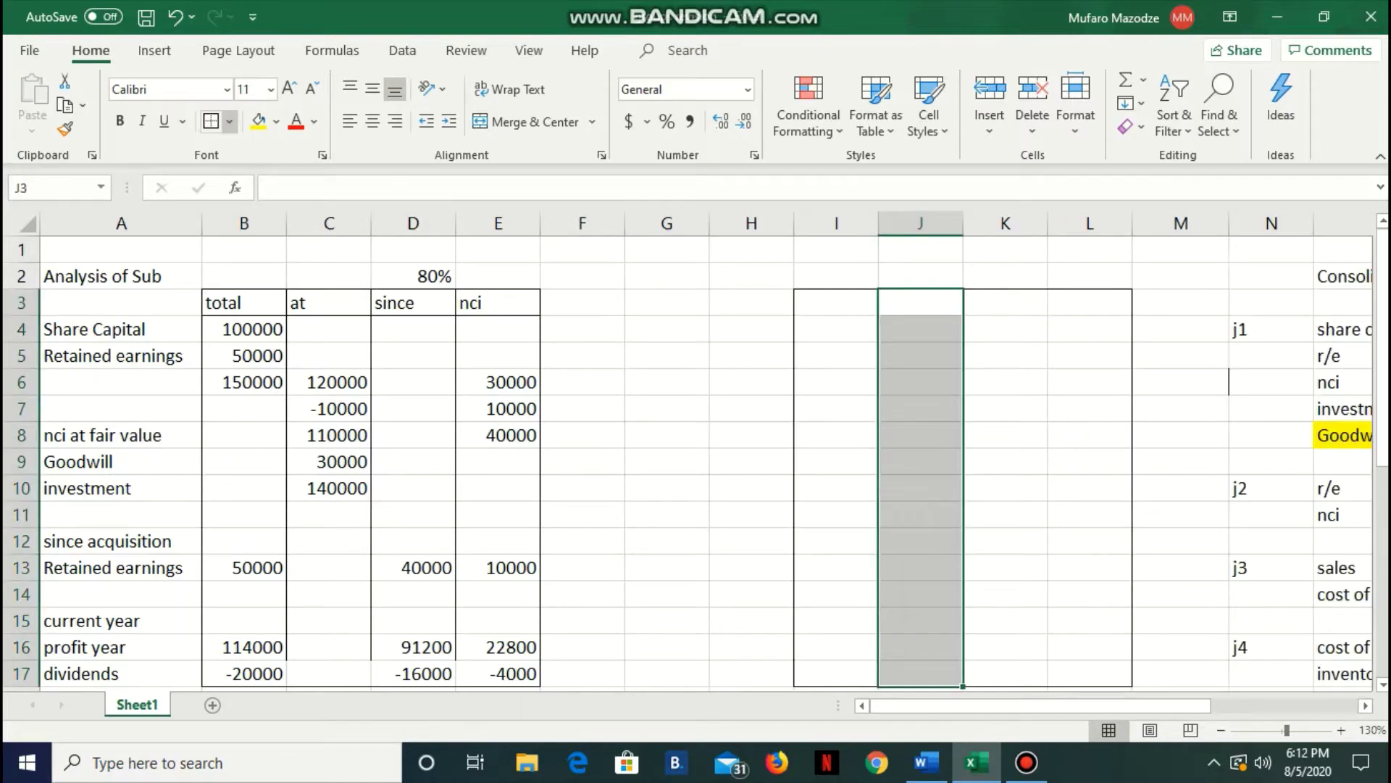
Add vertical borders in I3:L17 by giving J3:J17 left and right borders and L3:L17 a left border
click(229, 121)
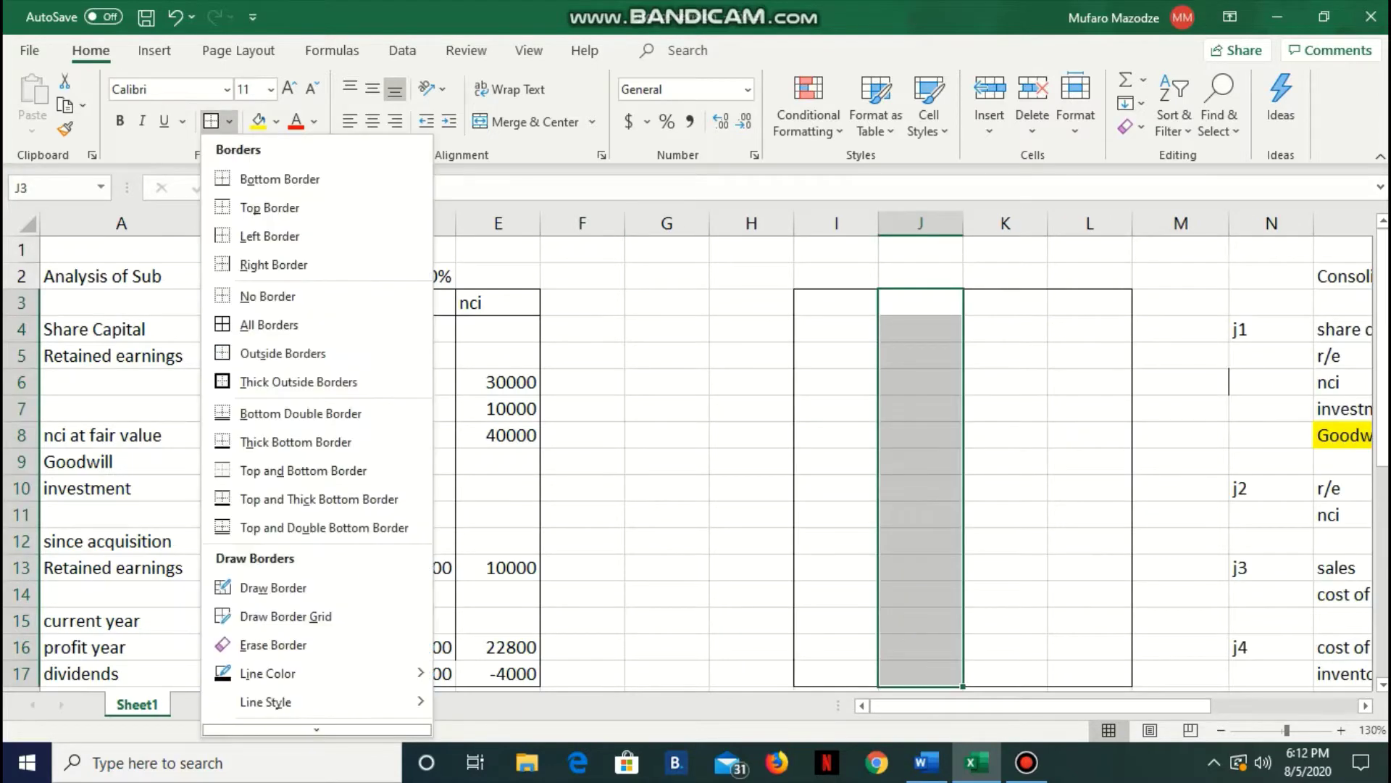
click(269, 235)
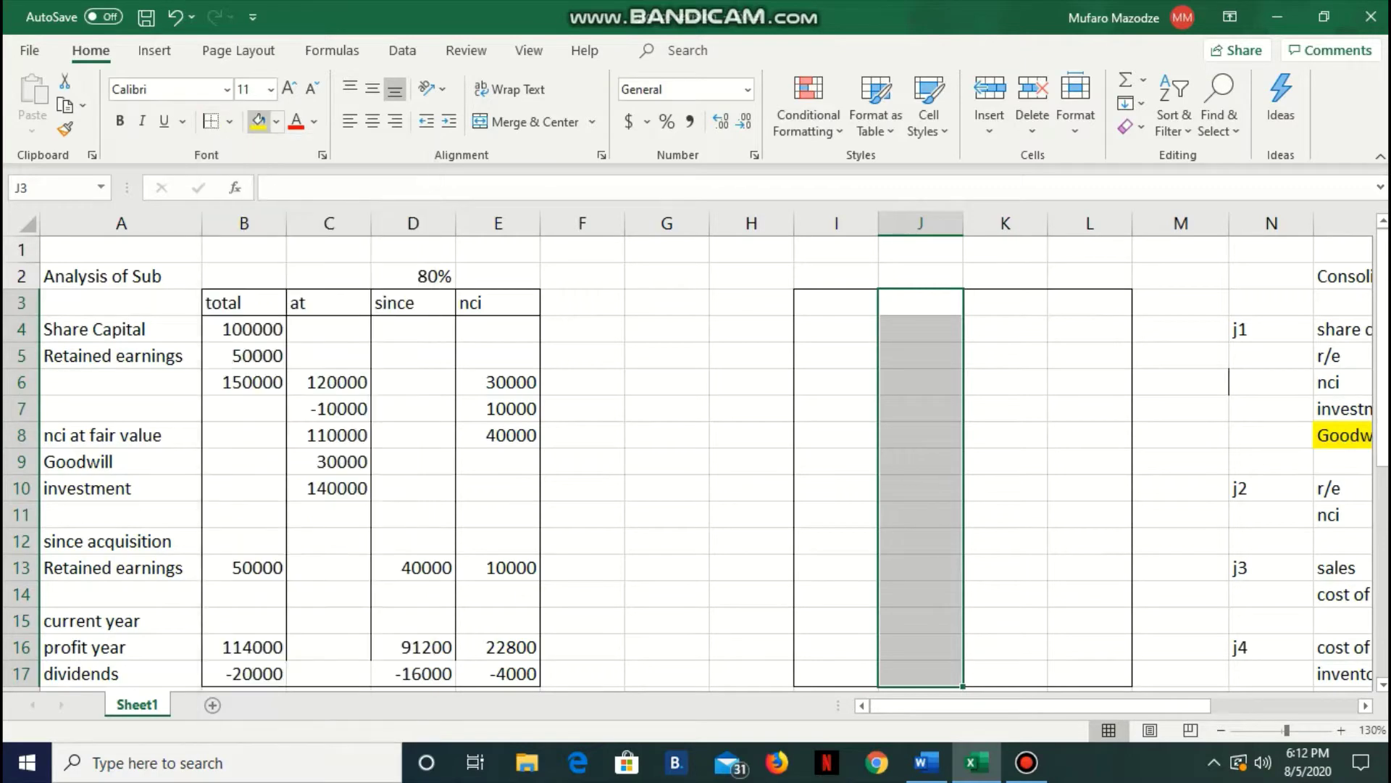
click(229, 121)
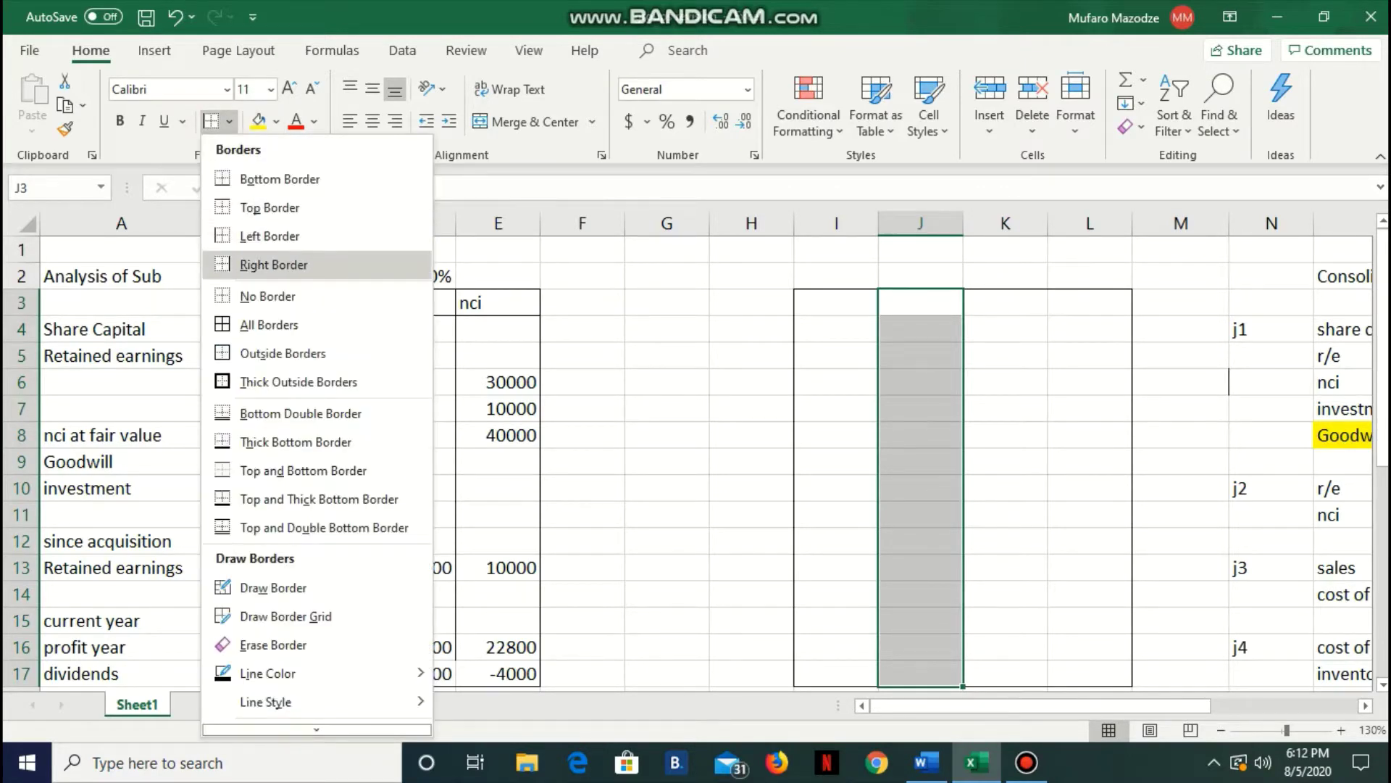
click(274, 265)
drag(1089, 302, 1089, 673)
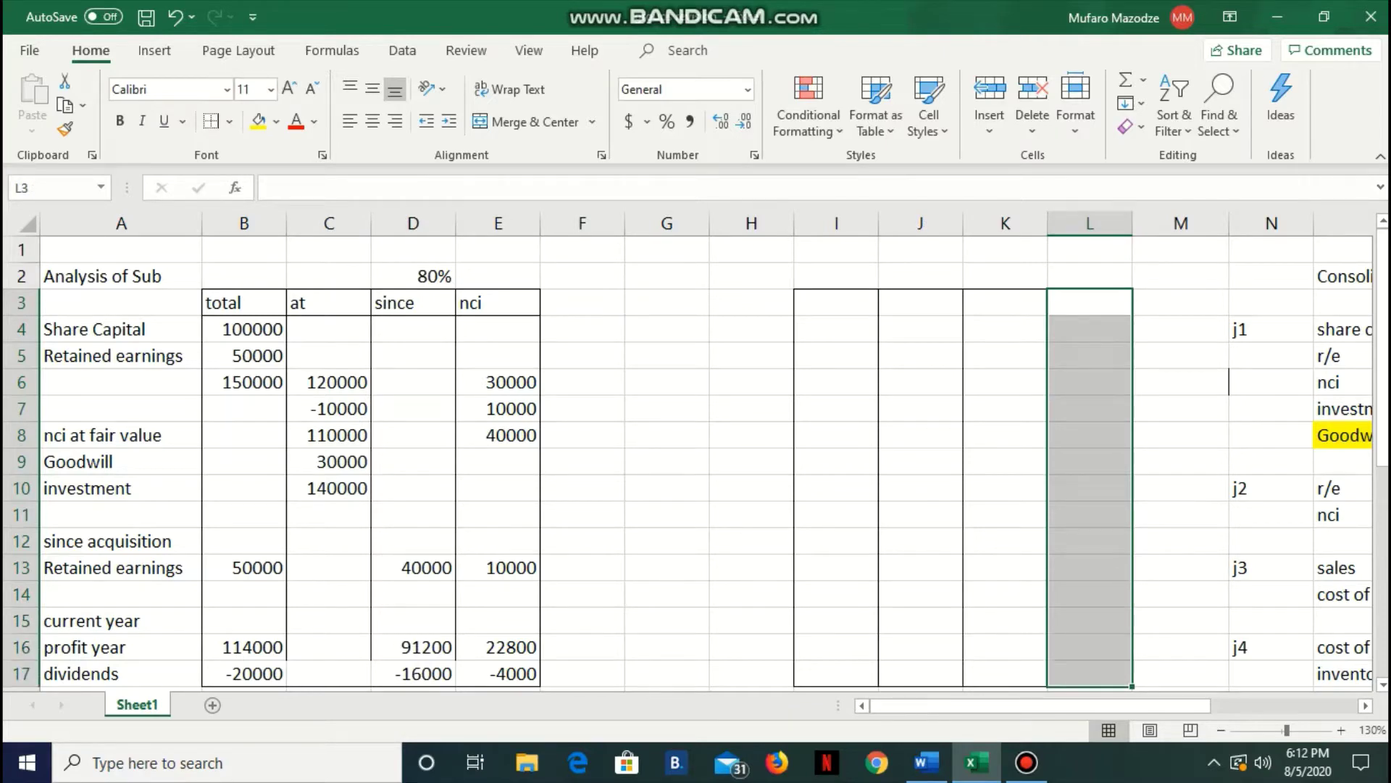
click(229, 121)
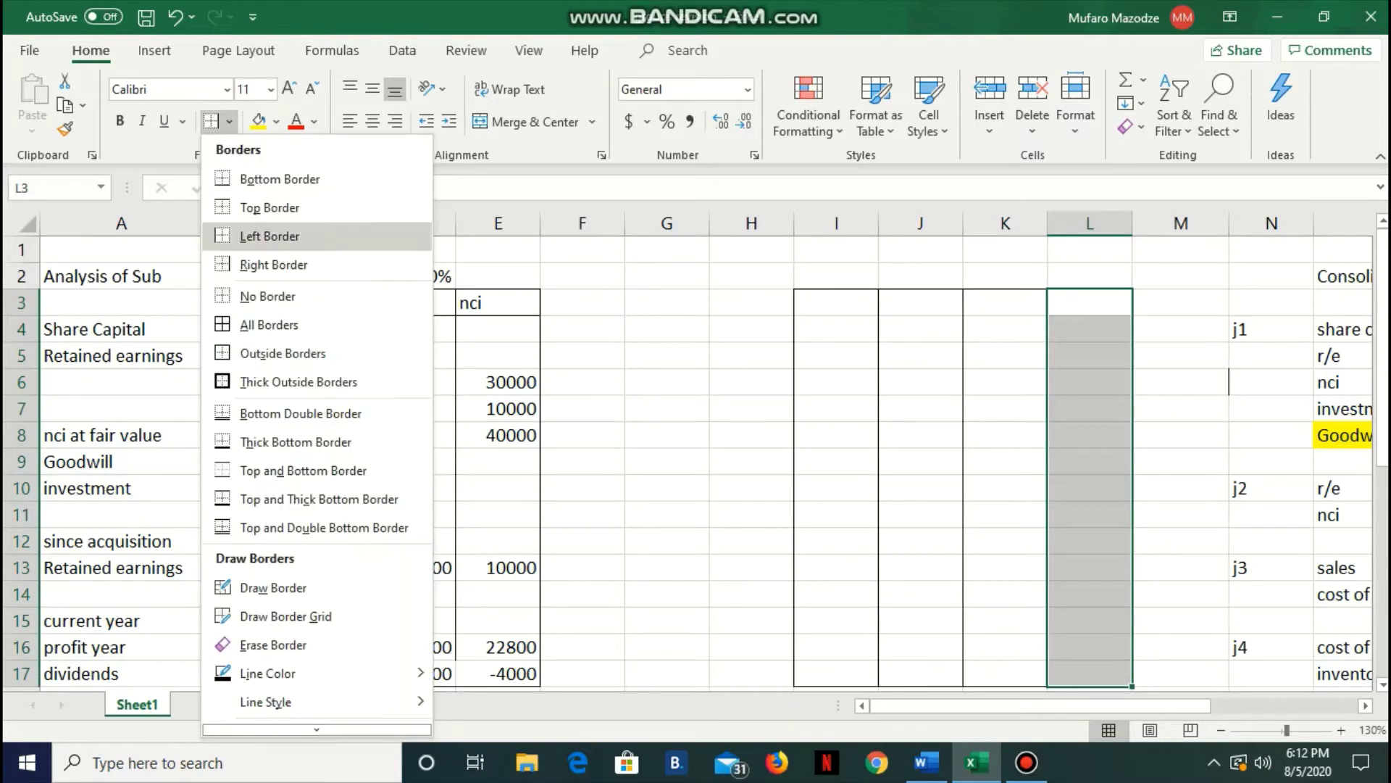
click(270, 235)
Enter the headings "total", "at", "since" and "nci" in cells I3 to L3 of the new table
click(835, 355)
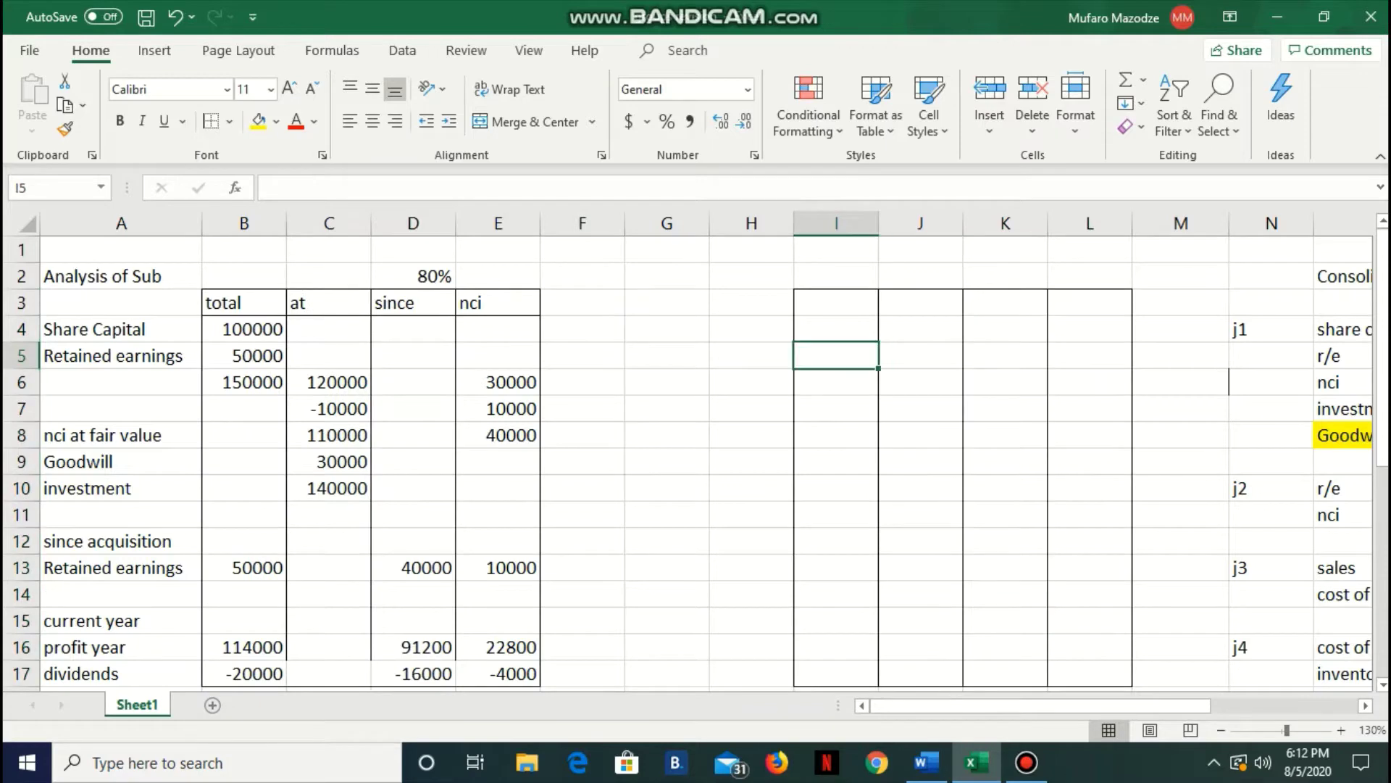
click(836, 302)
text(total)
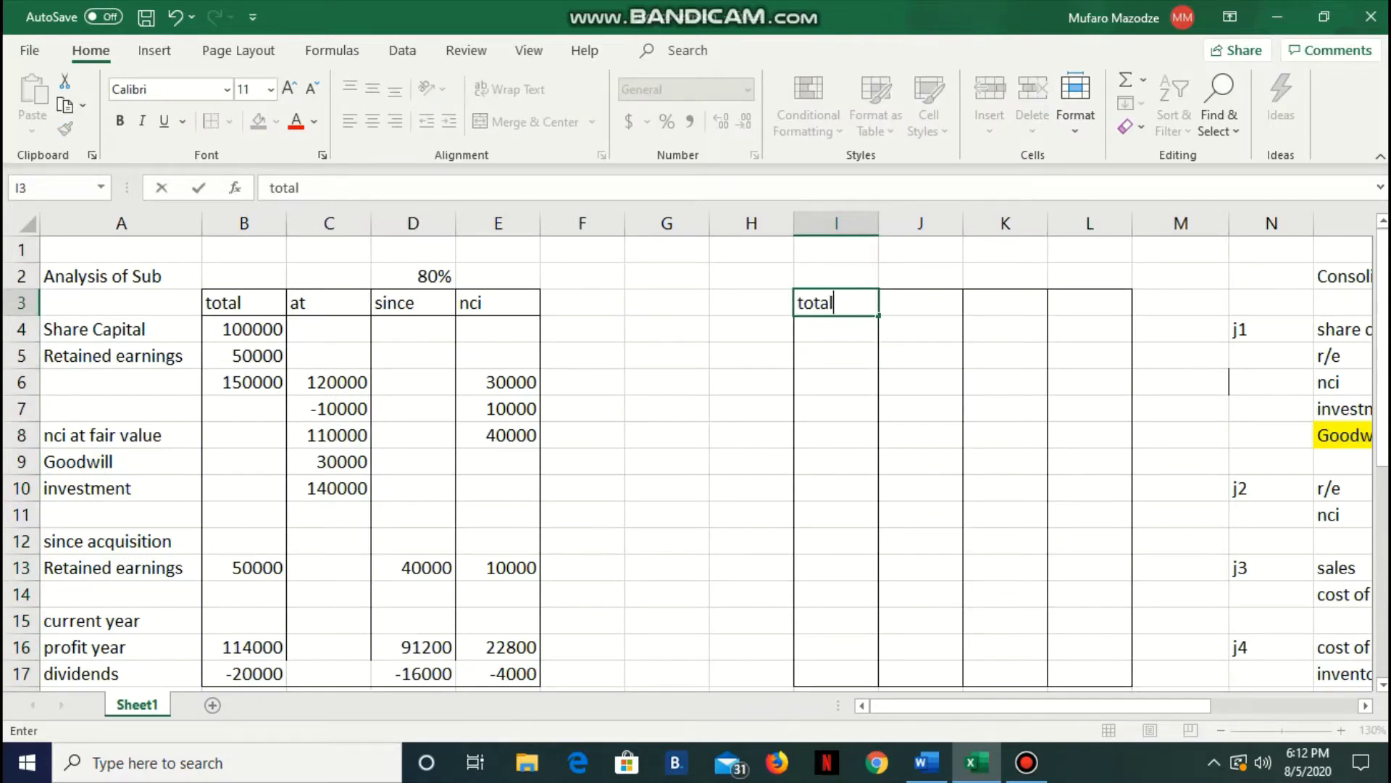
key(Tab)
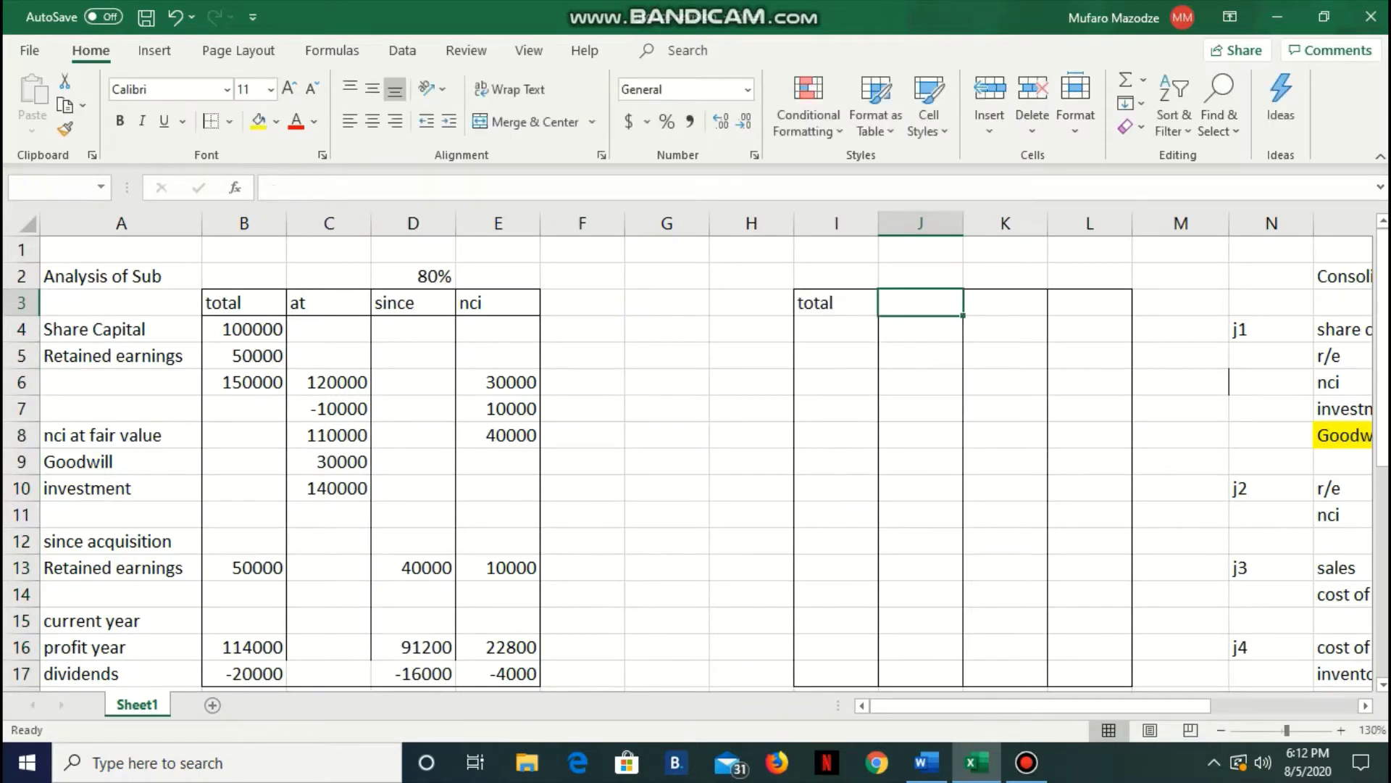
text(at)
key(Tab)
text(nci)
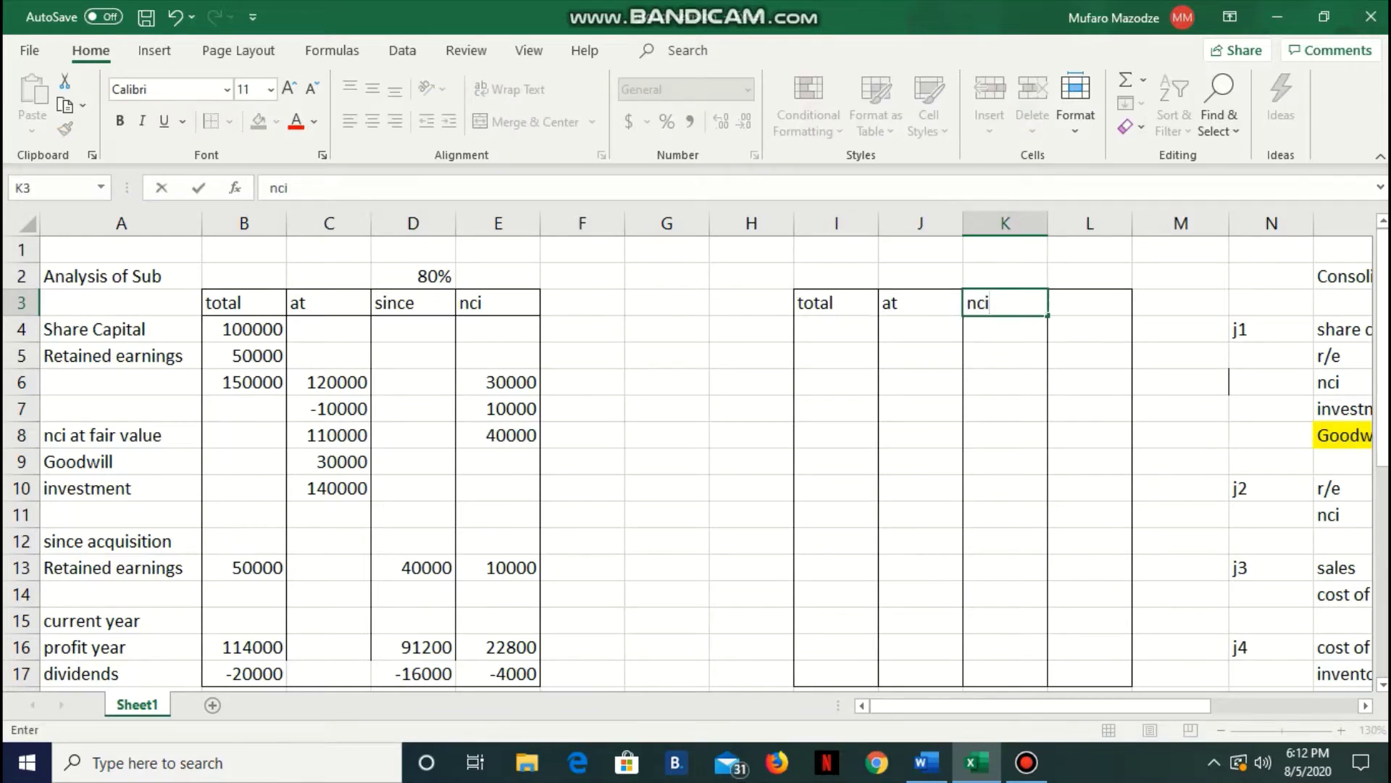
key(BackSpace)
key(BackSpace)
key(BackSpace)
text(s ince)
key(Tab)
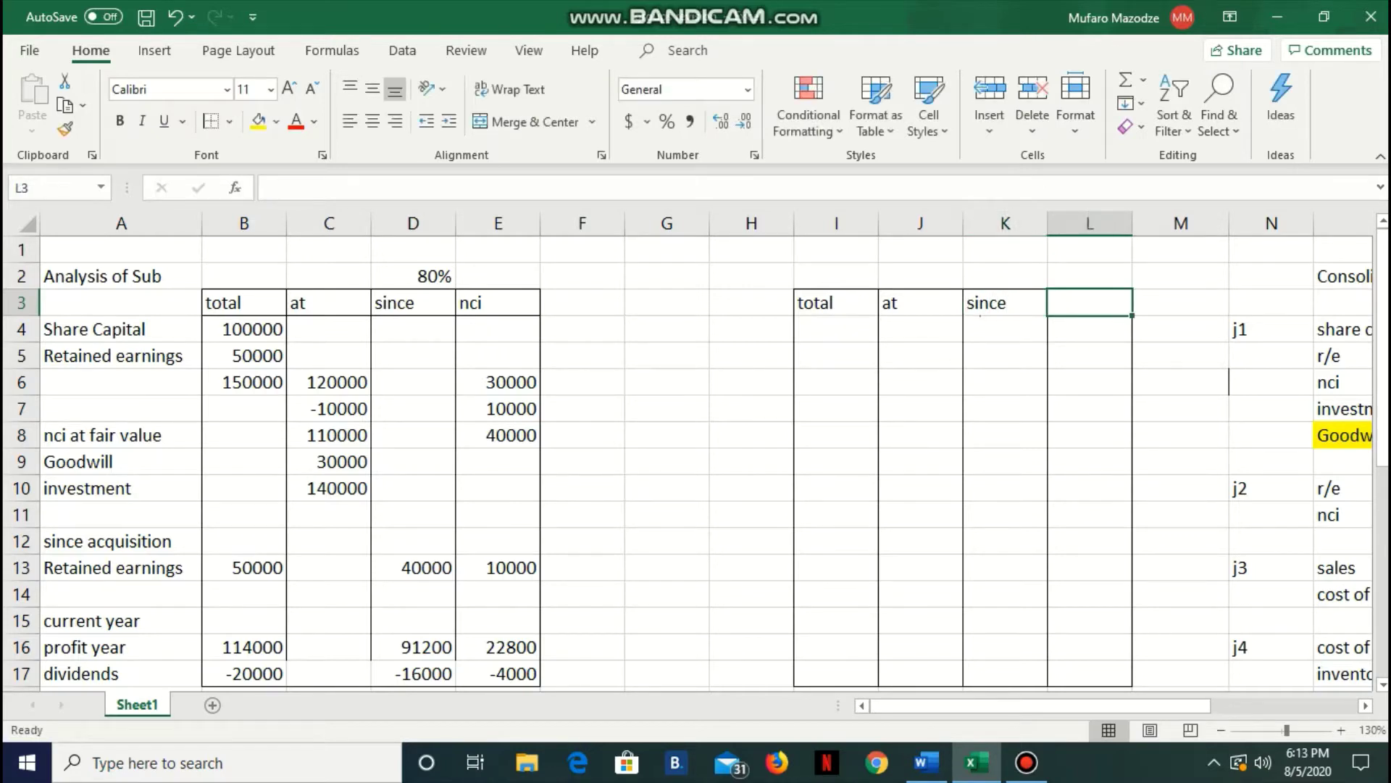
text(nci)
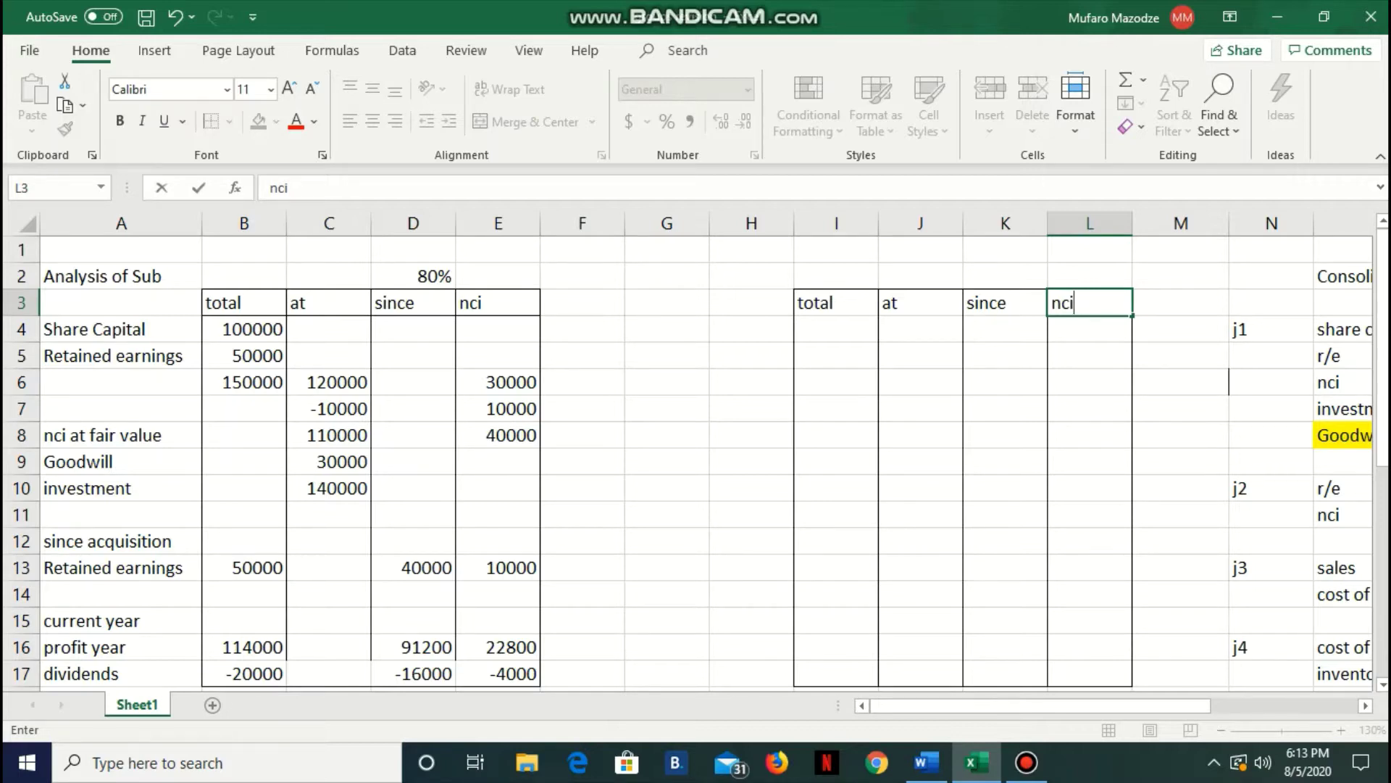
Switch to the Word document and review the acquisition details, opening balances and NCI information in the case
click(926, 762)
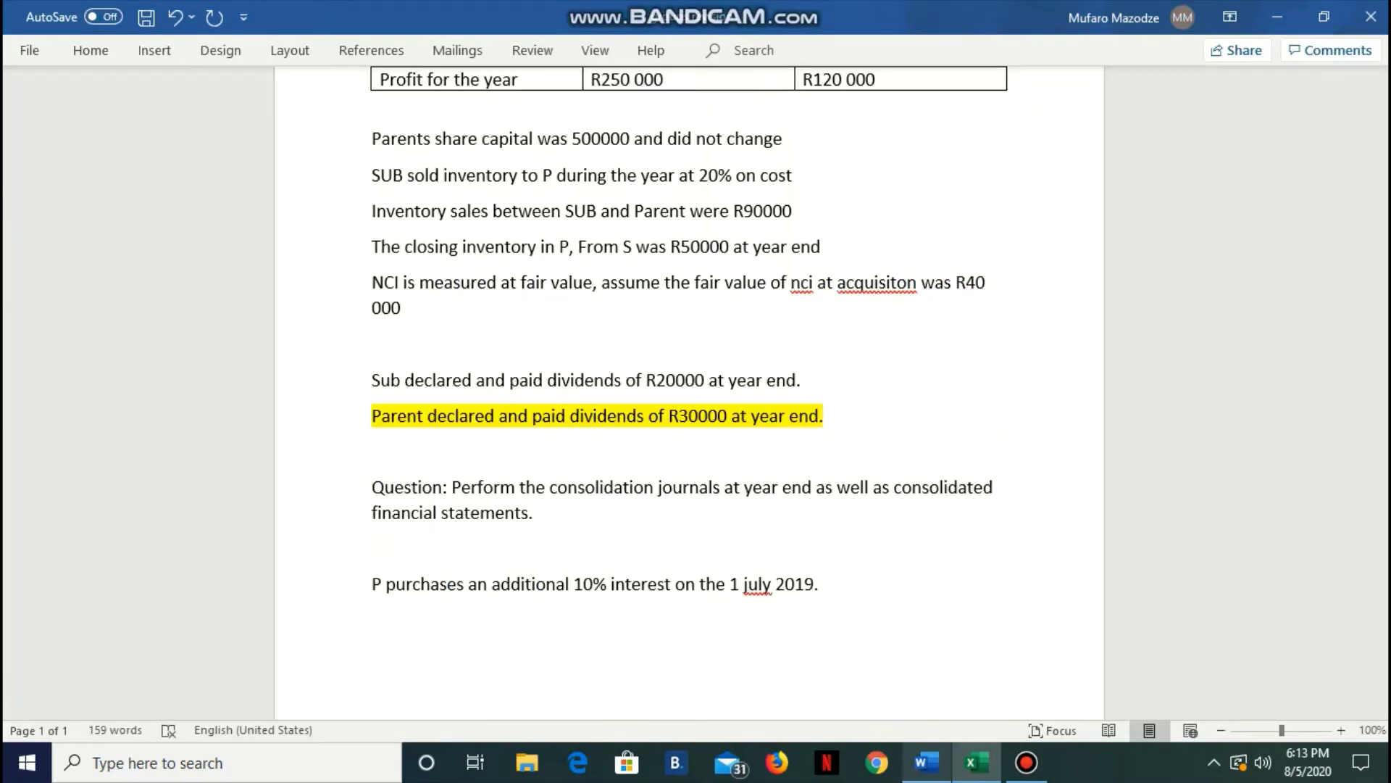
scroll(688, 391, up, 3)
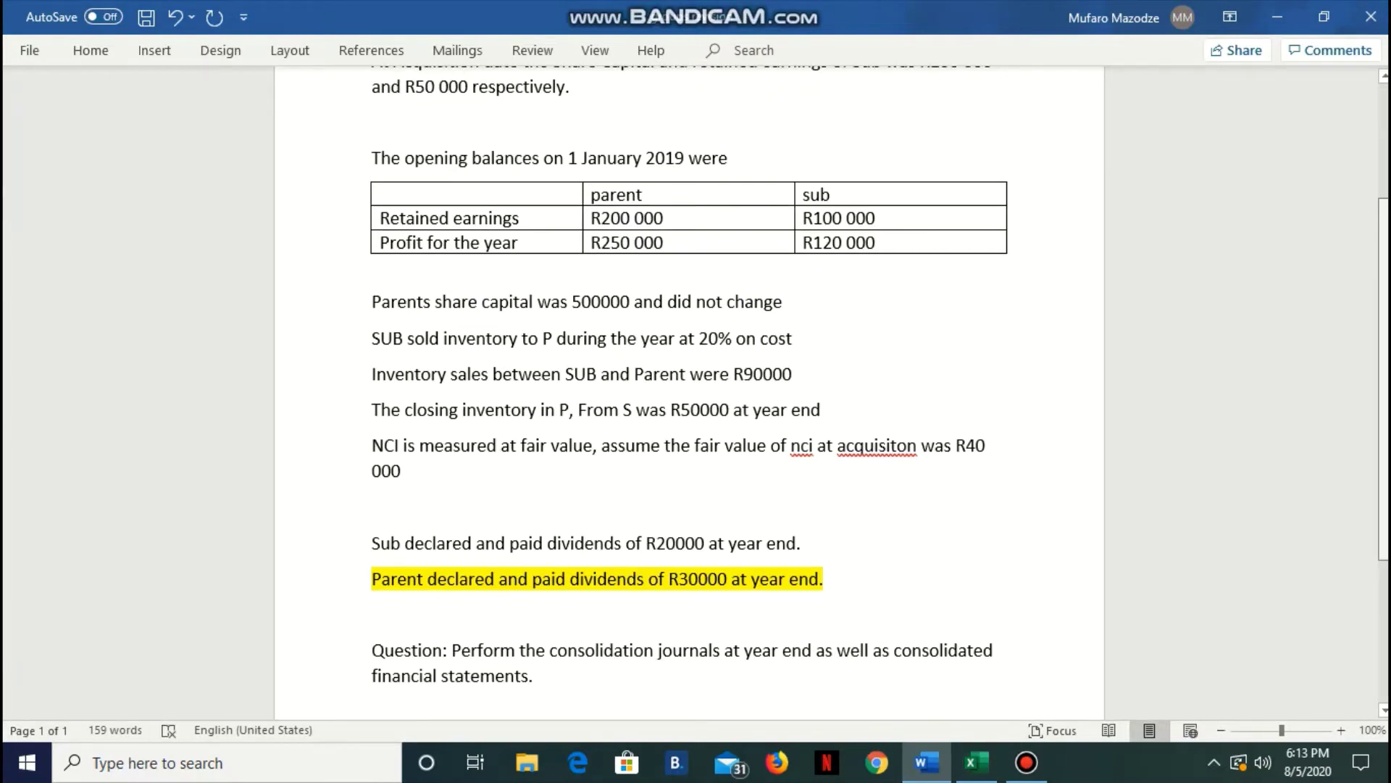
scroll(688, 391, up, 3)
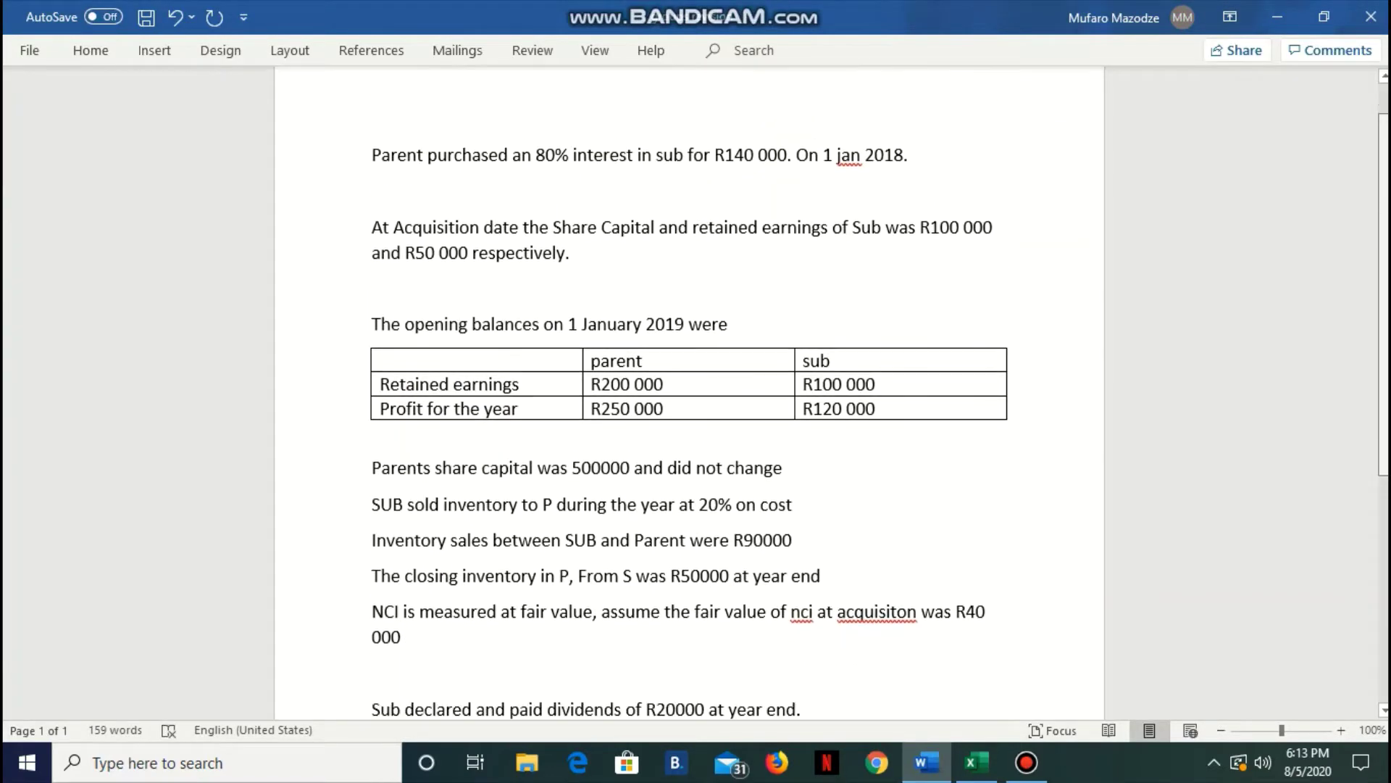
scroll(689, 391, down, 2)
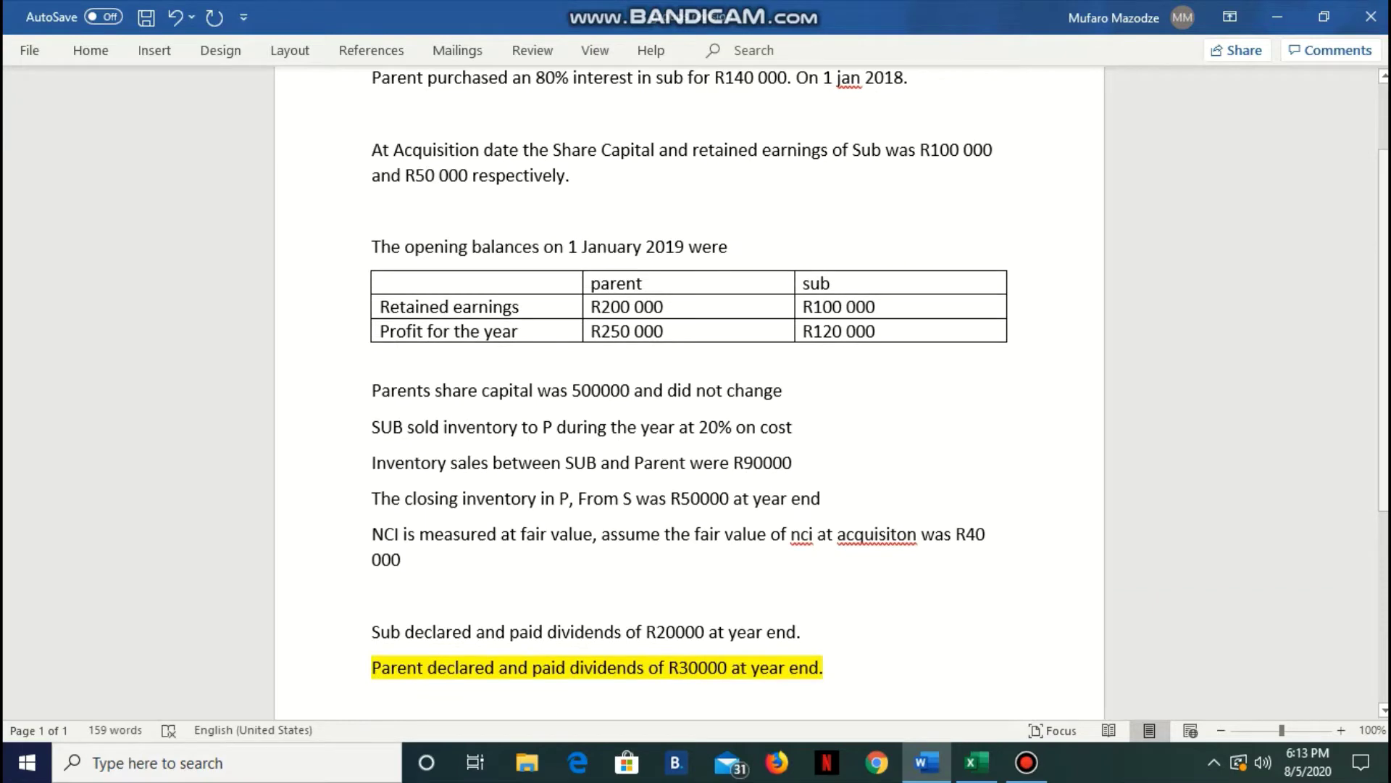
scroll(688, 391, down, 3)
scroll(688, 391, up, 2)
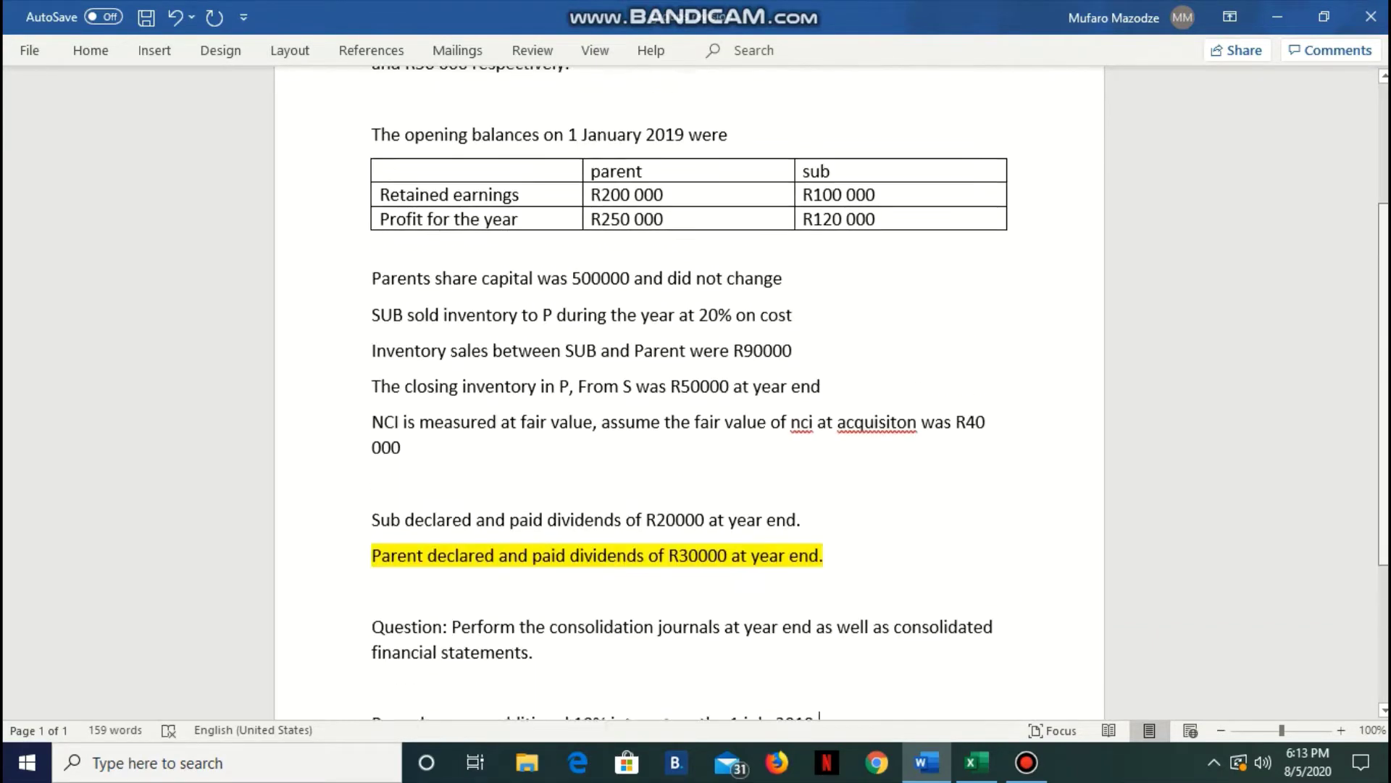
scroll(688, 392, up, 3)
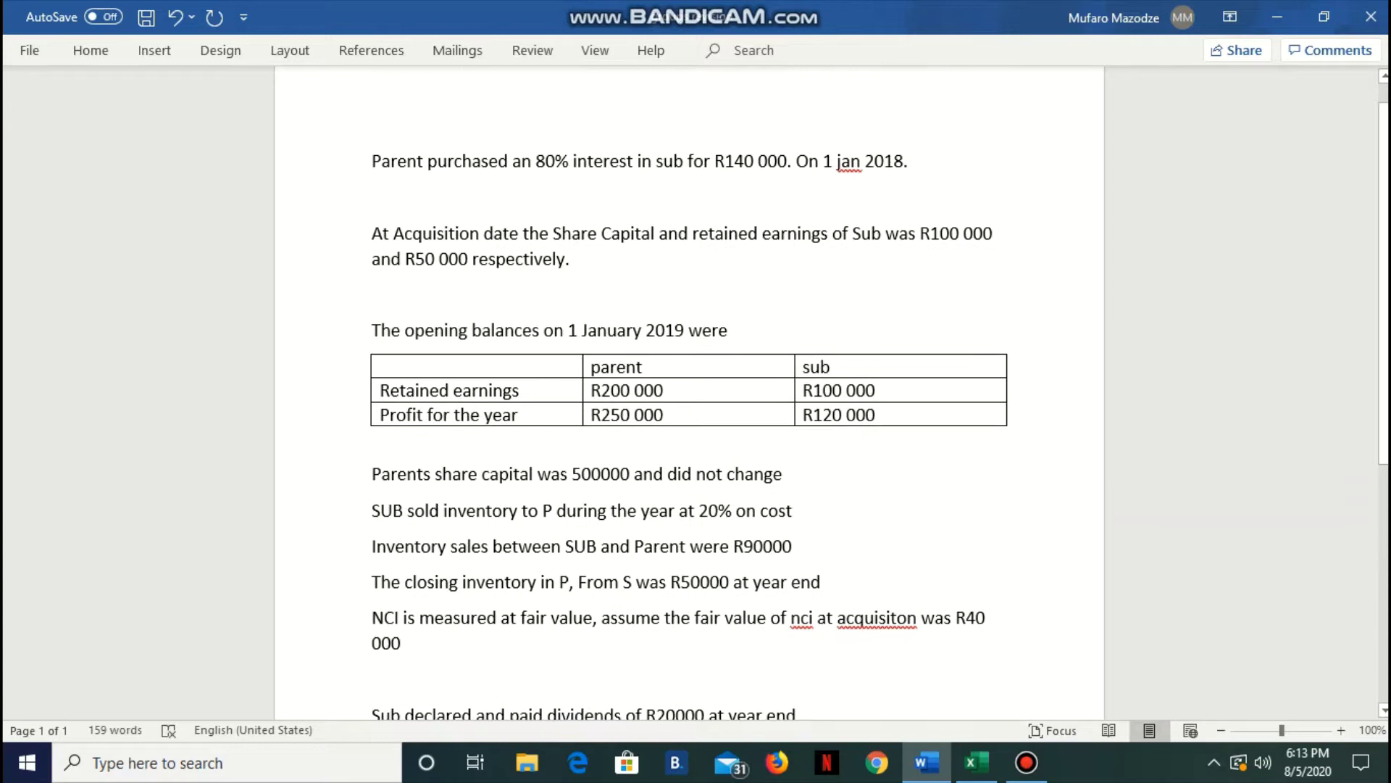
Switch back to Excel and copy the acquisition figures in B4:E10 into the new table starting at I4
click(976, 761)
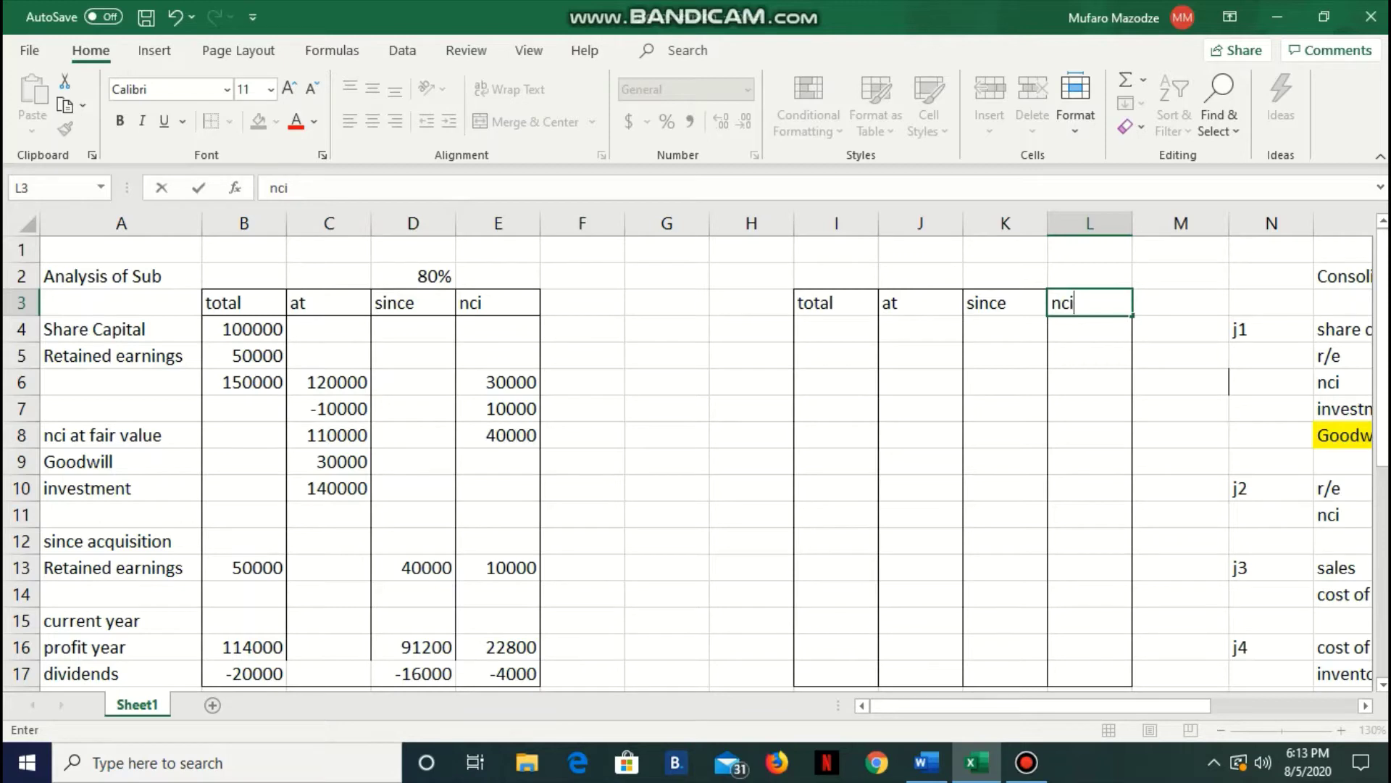
drag(244, 329, 500, 489)
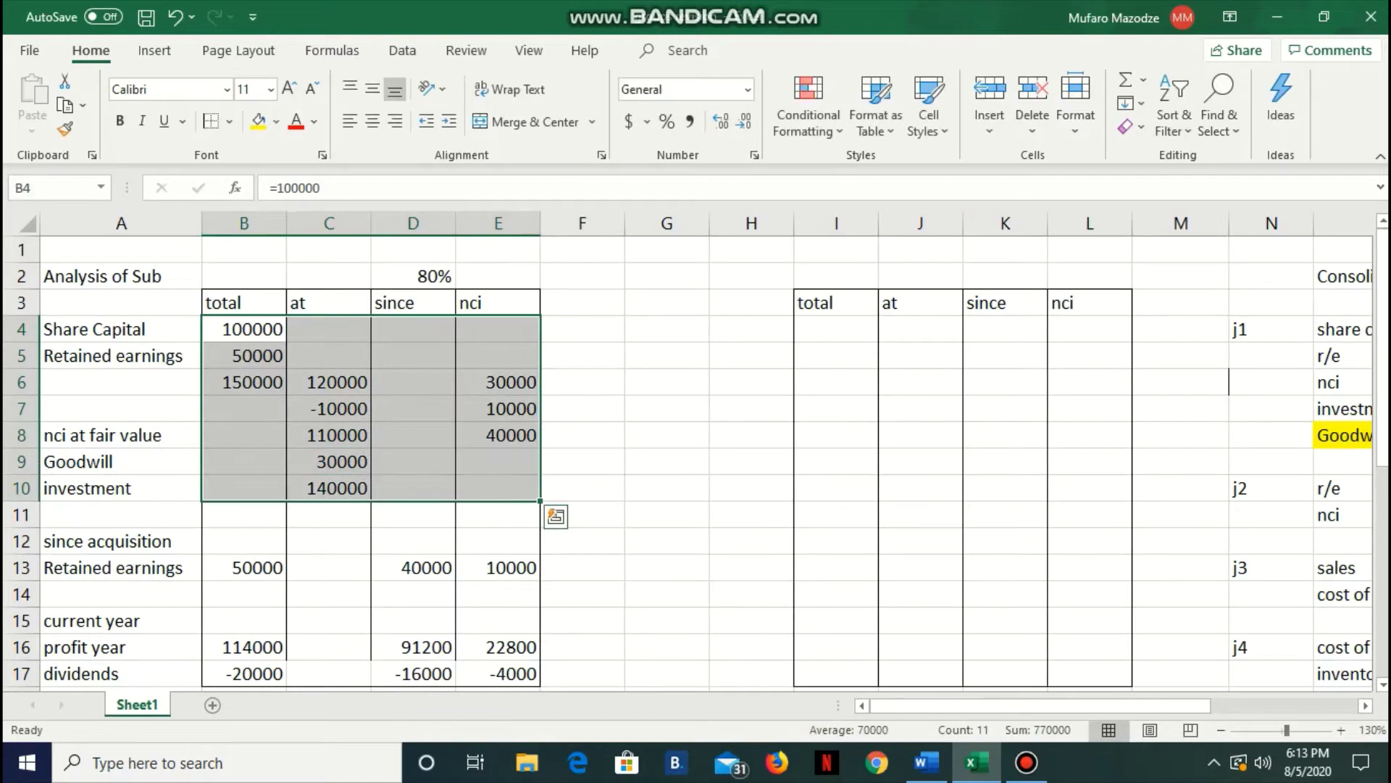
right_click(484, 482)
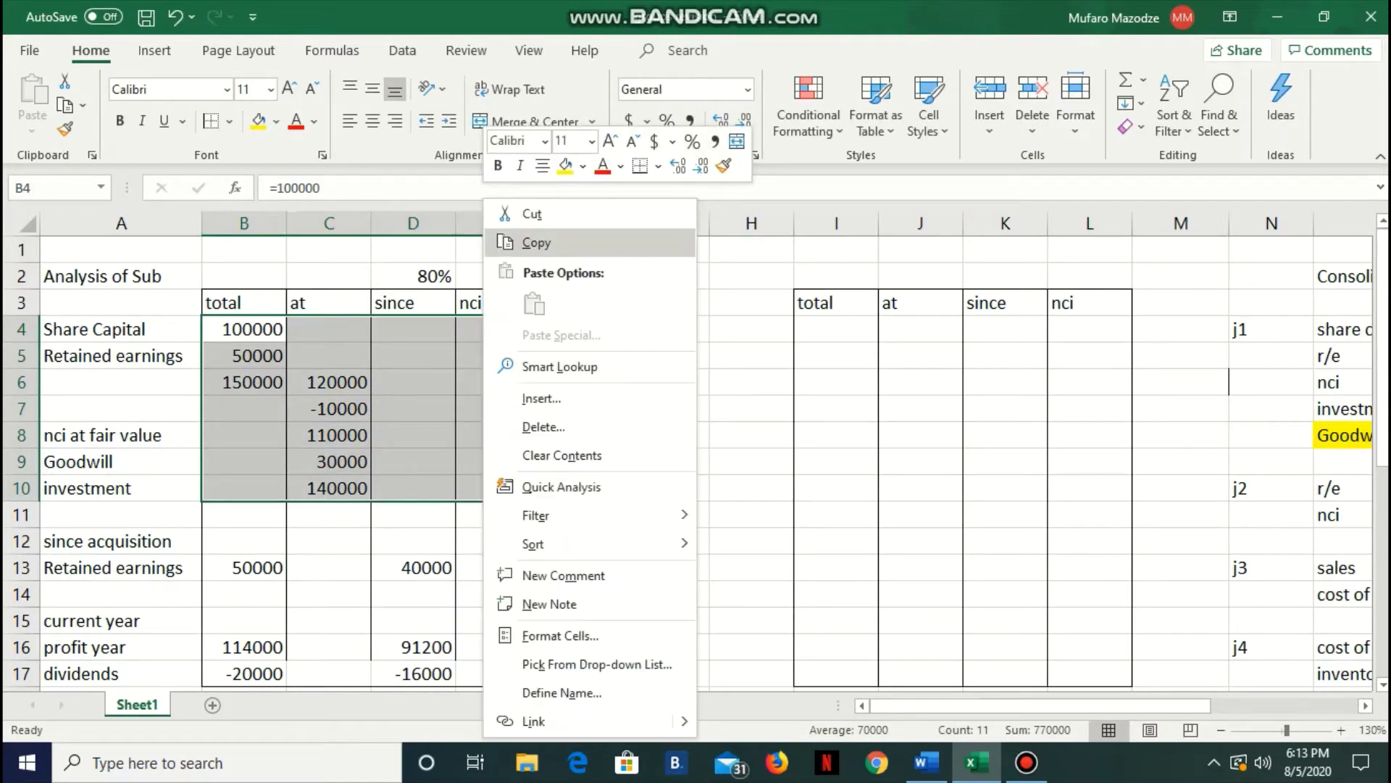
click(536, 242)
right_click(824, 329)
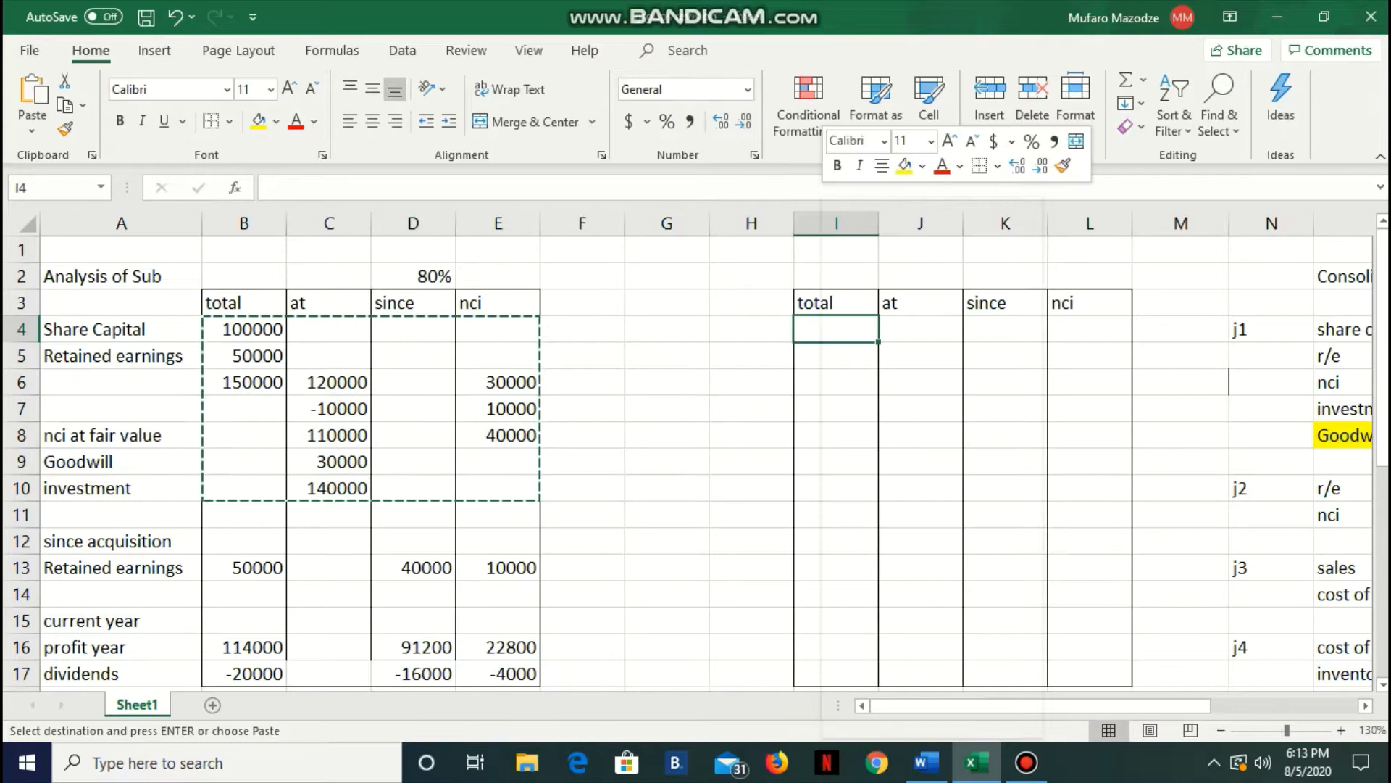
click(900, 304)
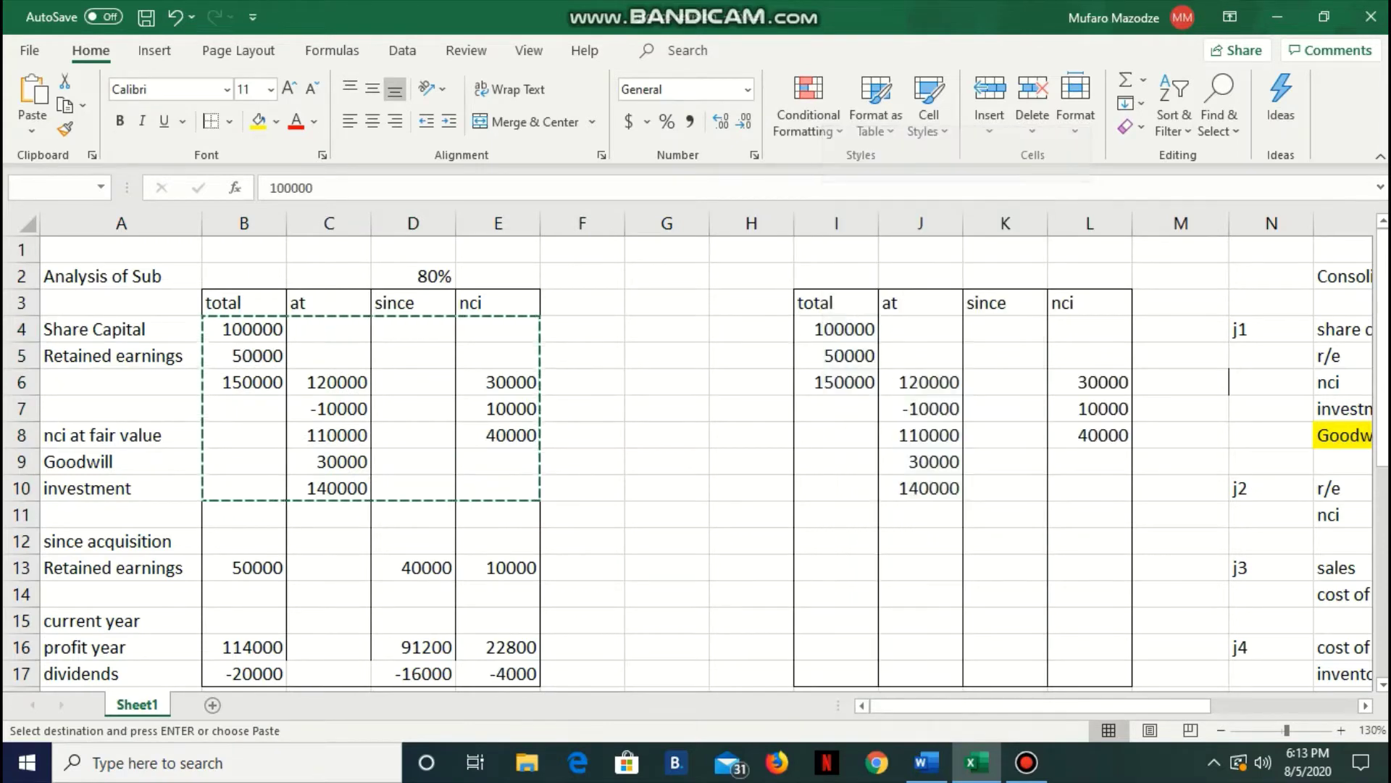
Label the first two rows of the new table "s/c" in H4 and "r/e" in H5
click(835, 514)
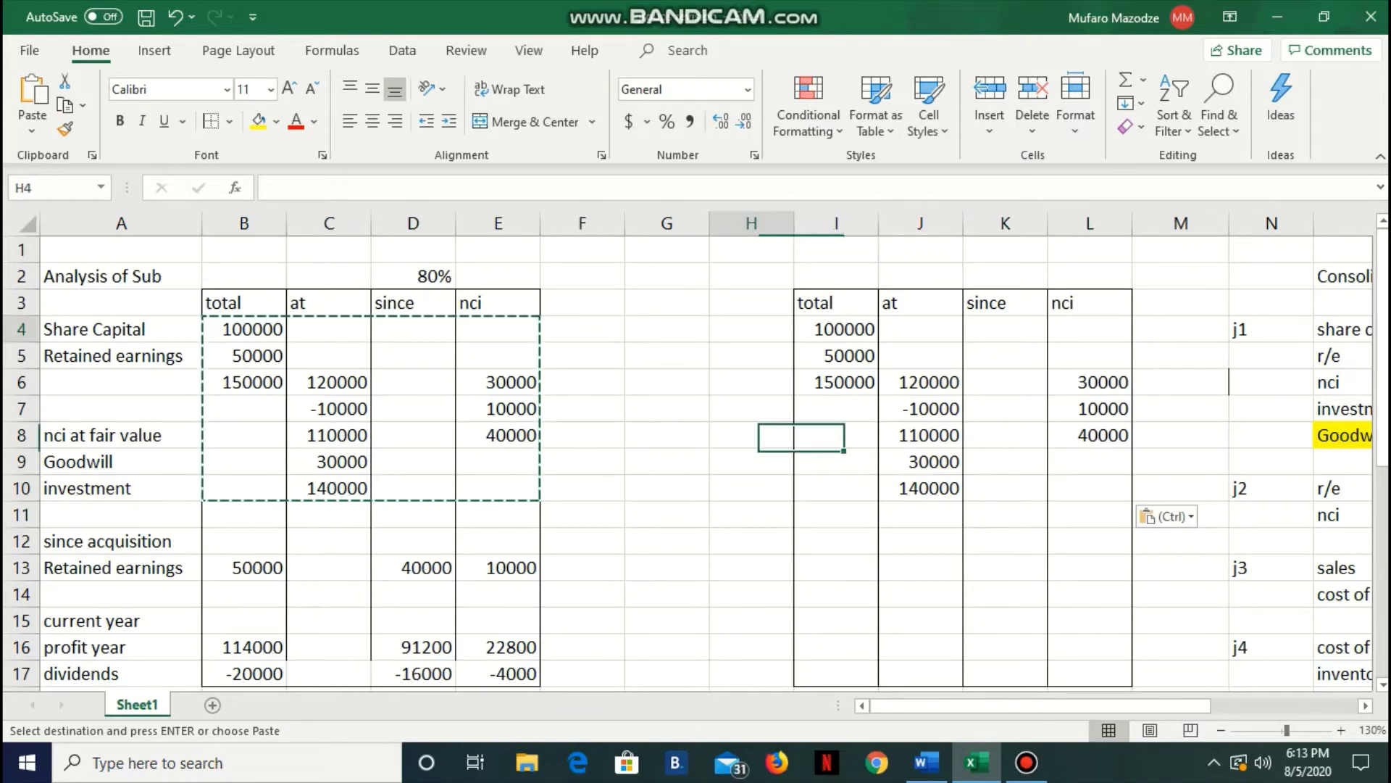
text(s)
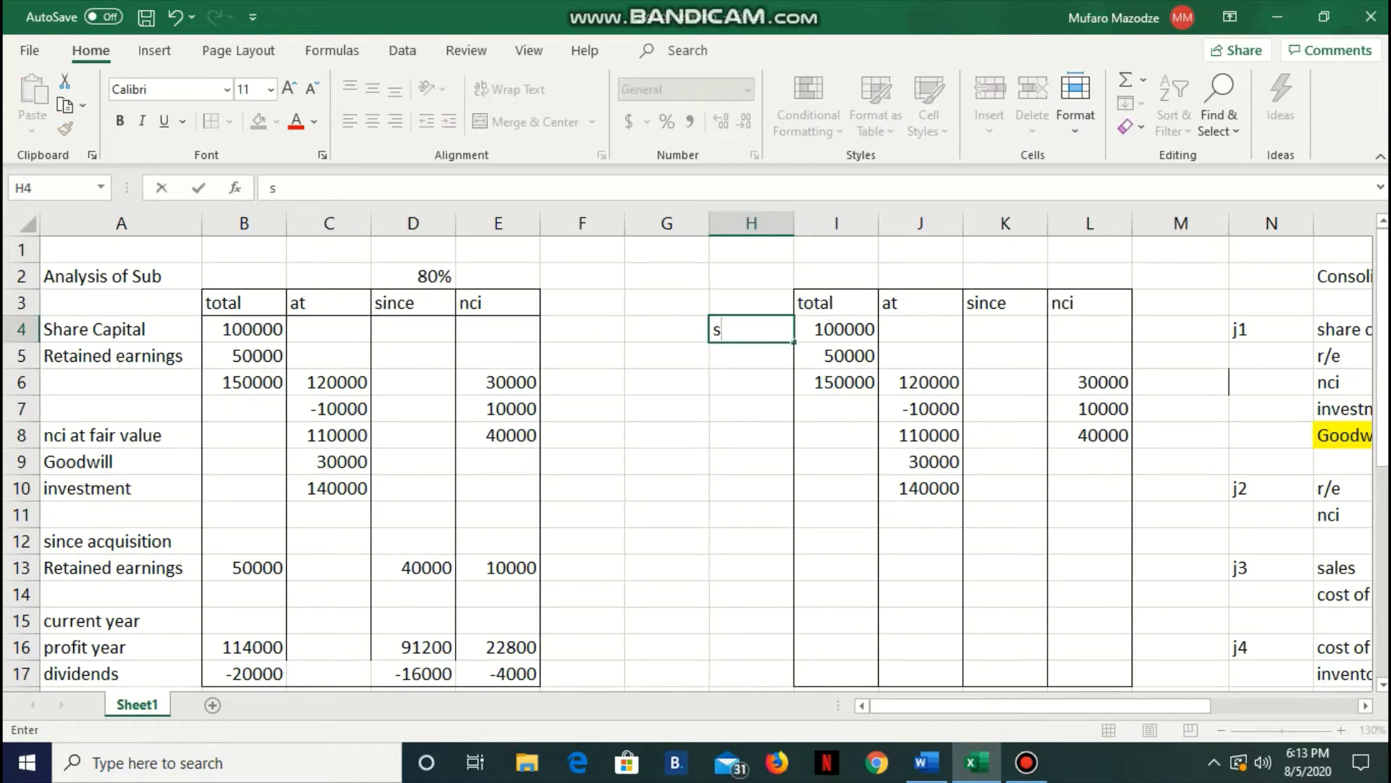
text(/c)
key(Return)
text(r)
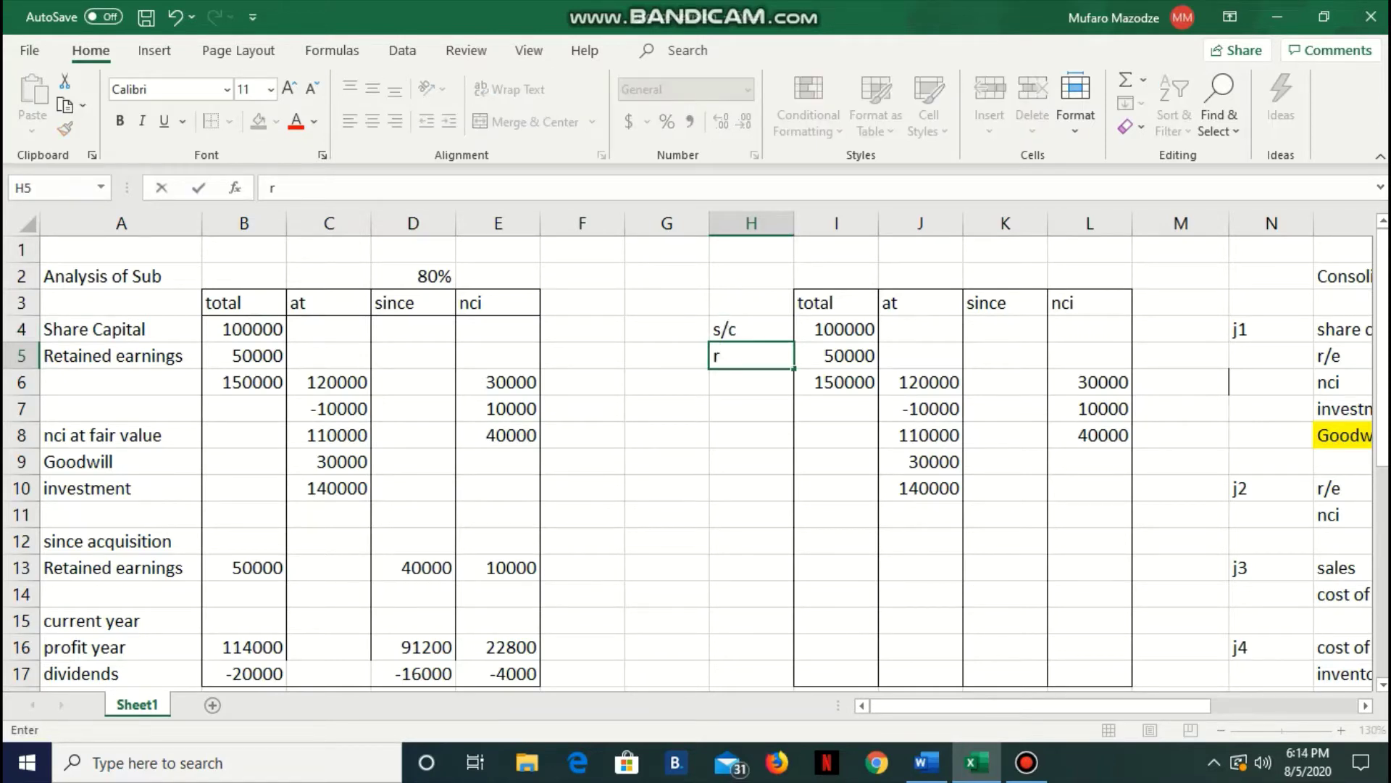
text(/e)
key(Return)
Enter the row labels "nci at fv" in H8 and "goodwil" in H9
key(Return)
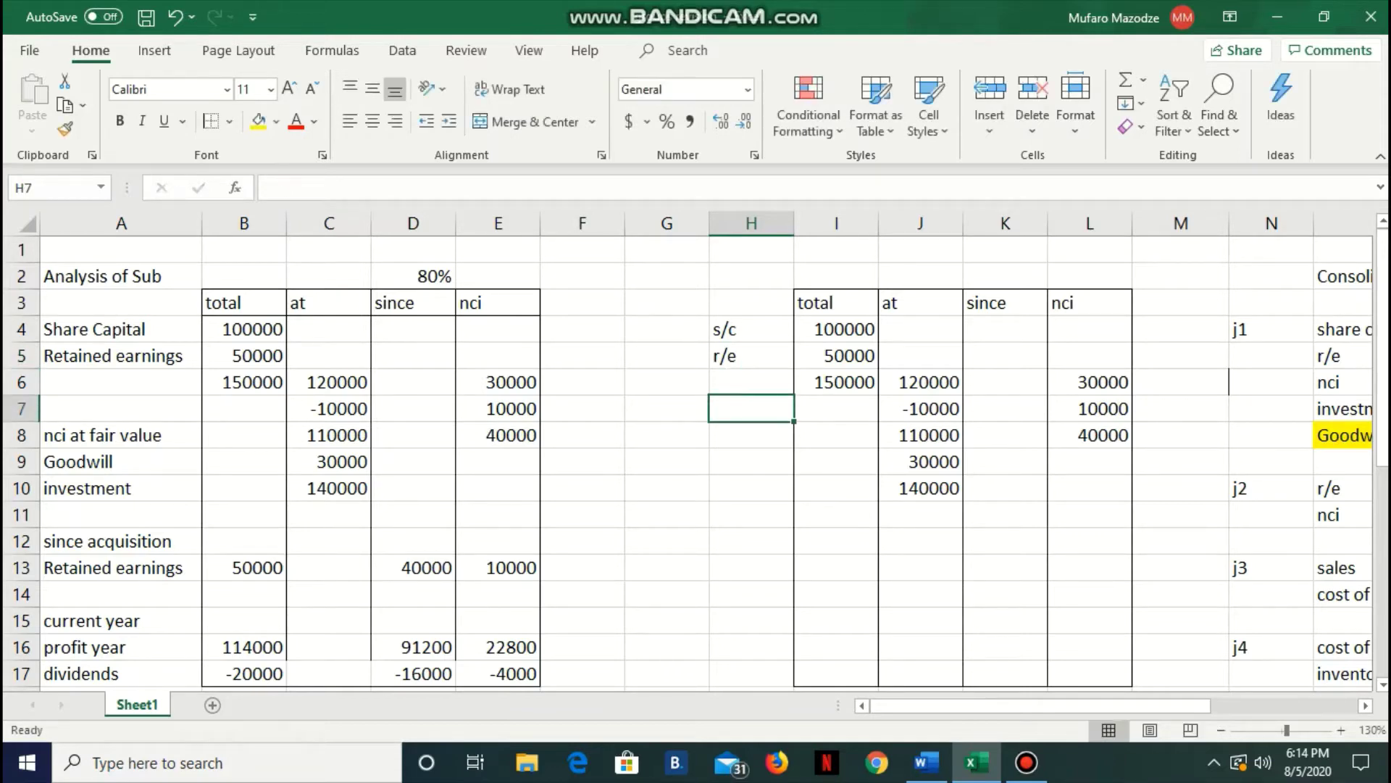
key(Return)
text(n)
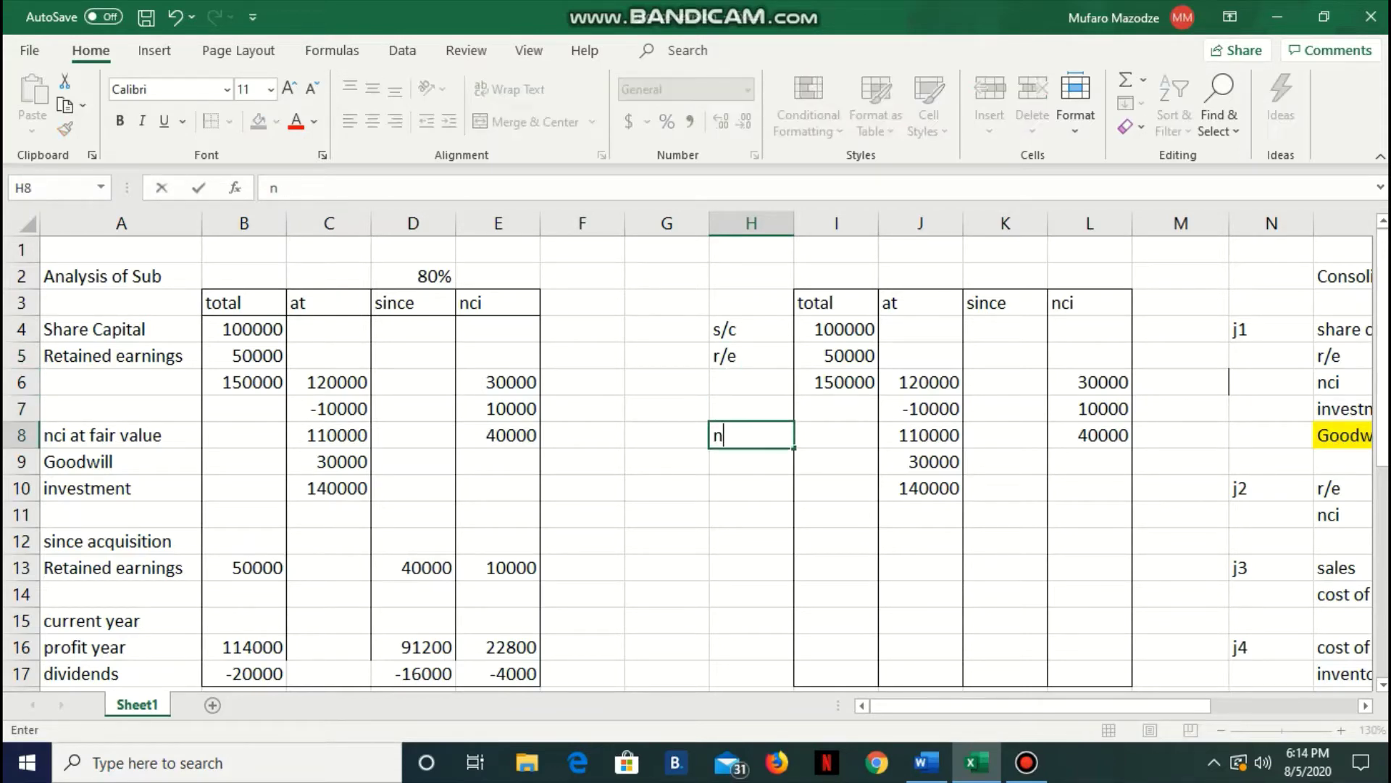
text(ci  at fv)
key(Return)
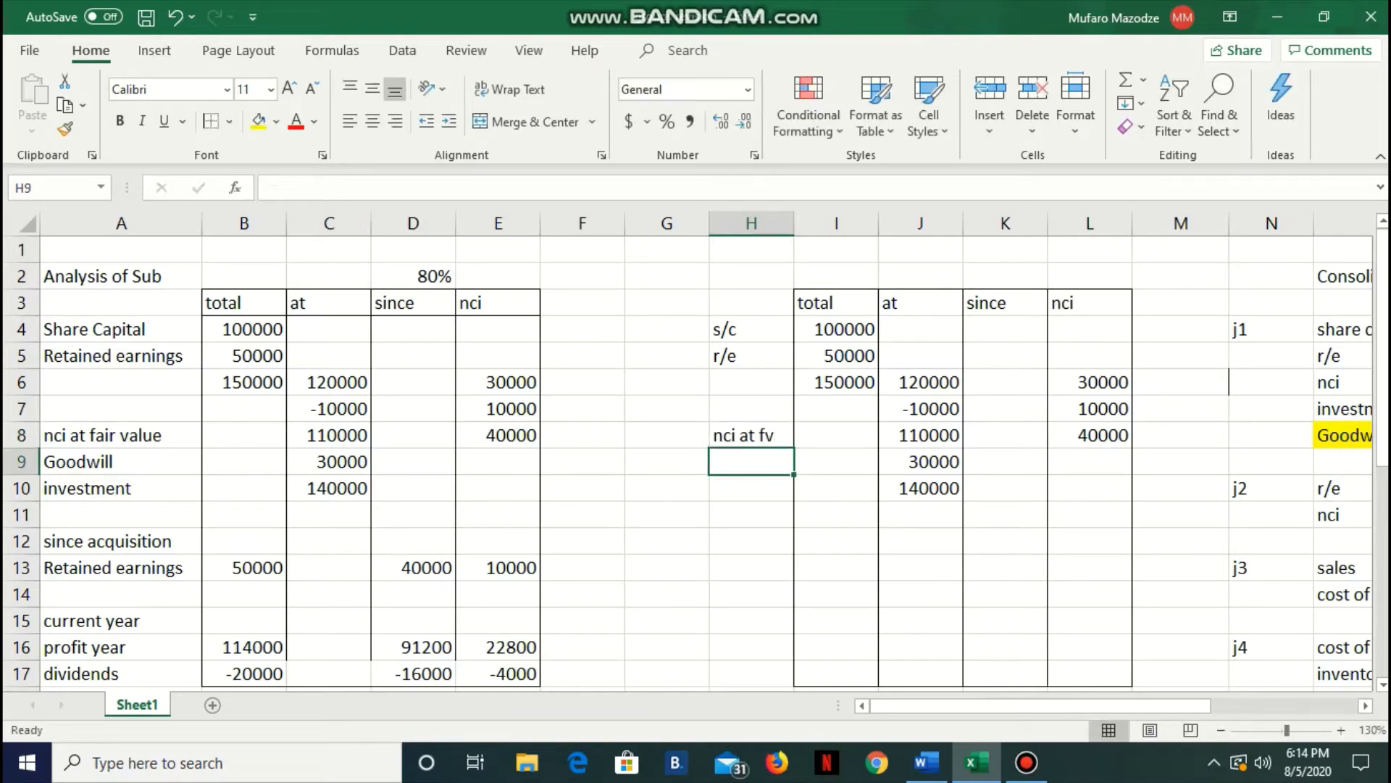
text(good)
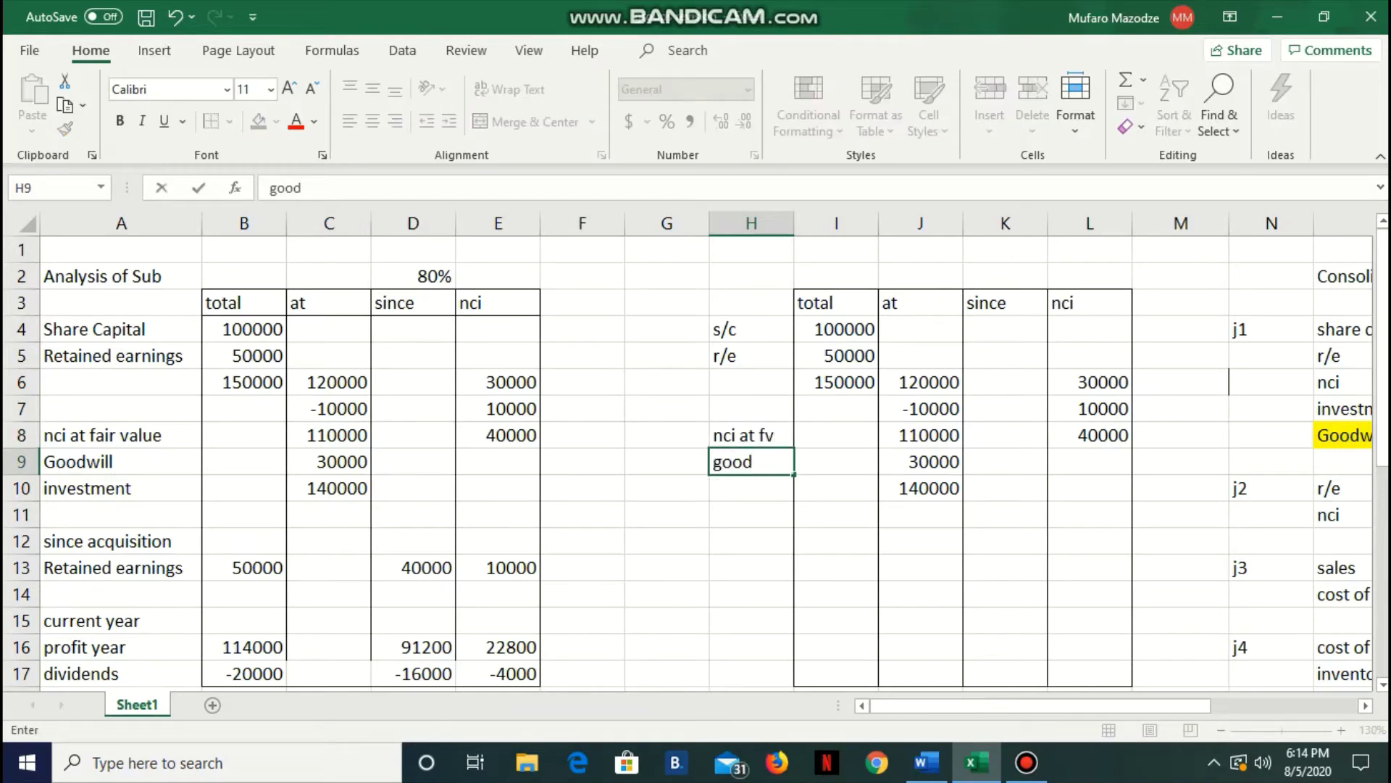
text(wil)
Narrow the empty column G and widen column H to make room for the row labels
click(667, 223)
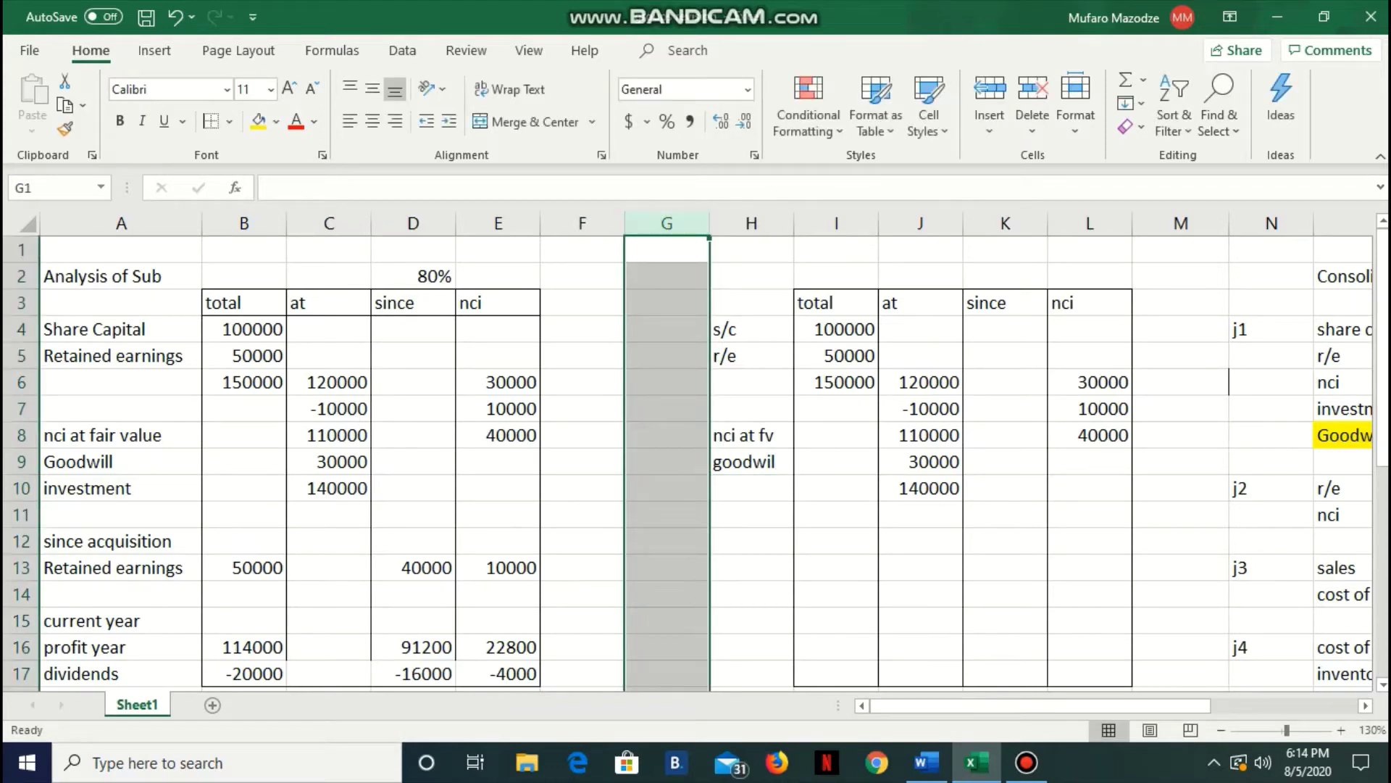
drag(709, 223, 659, 223)
click(700, 541)
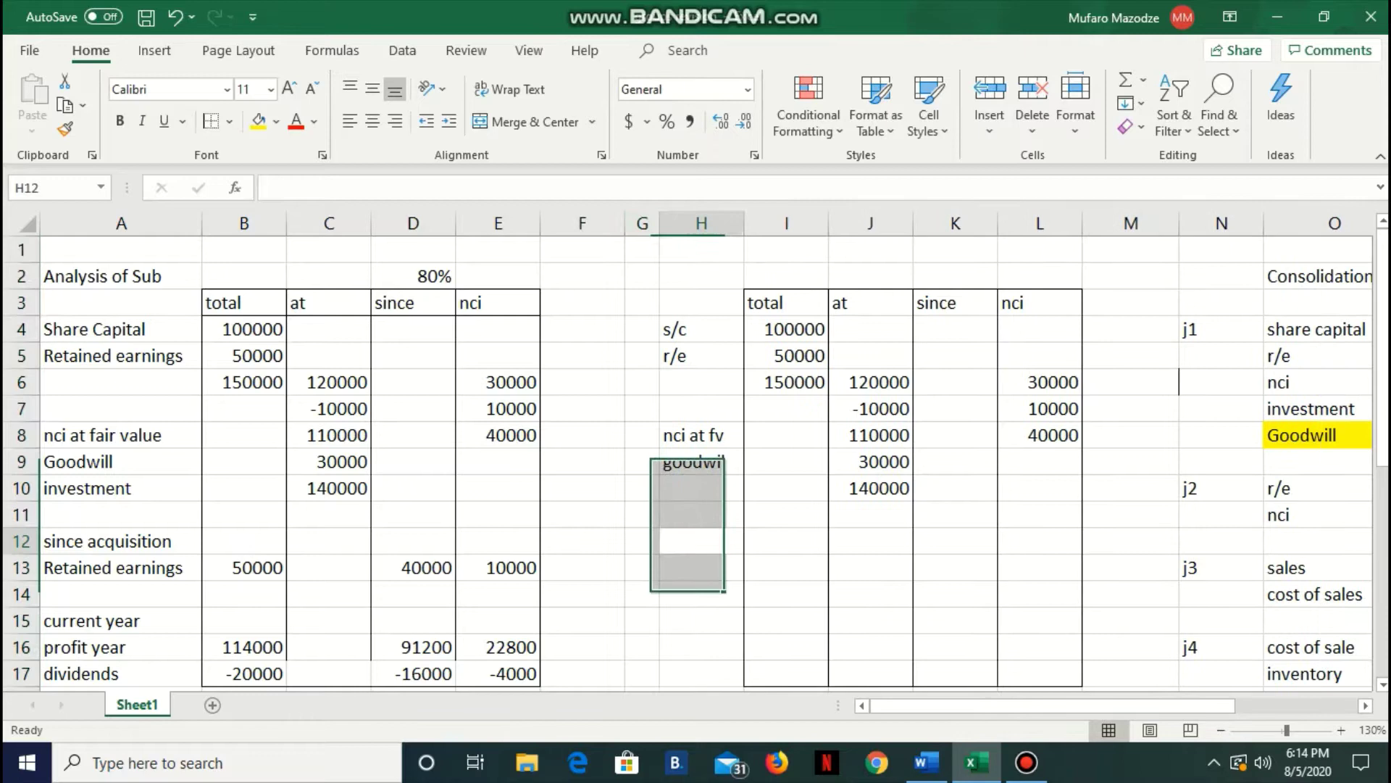
click(701, 540)
drag(744, 223, 804, 223)
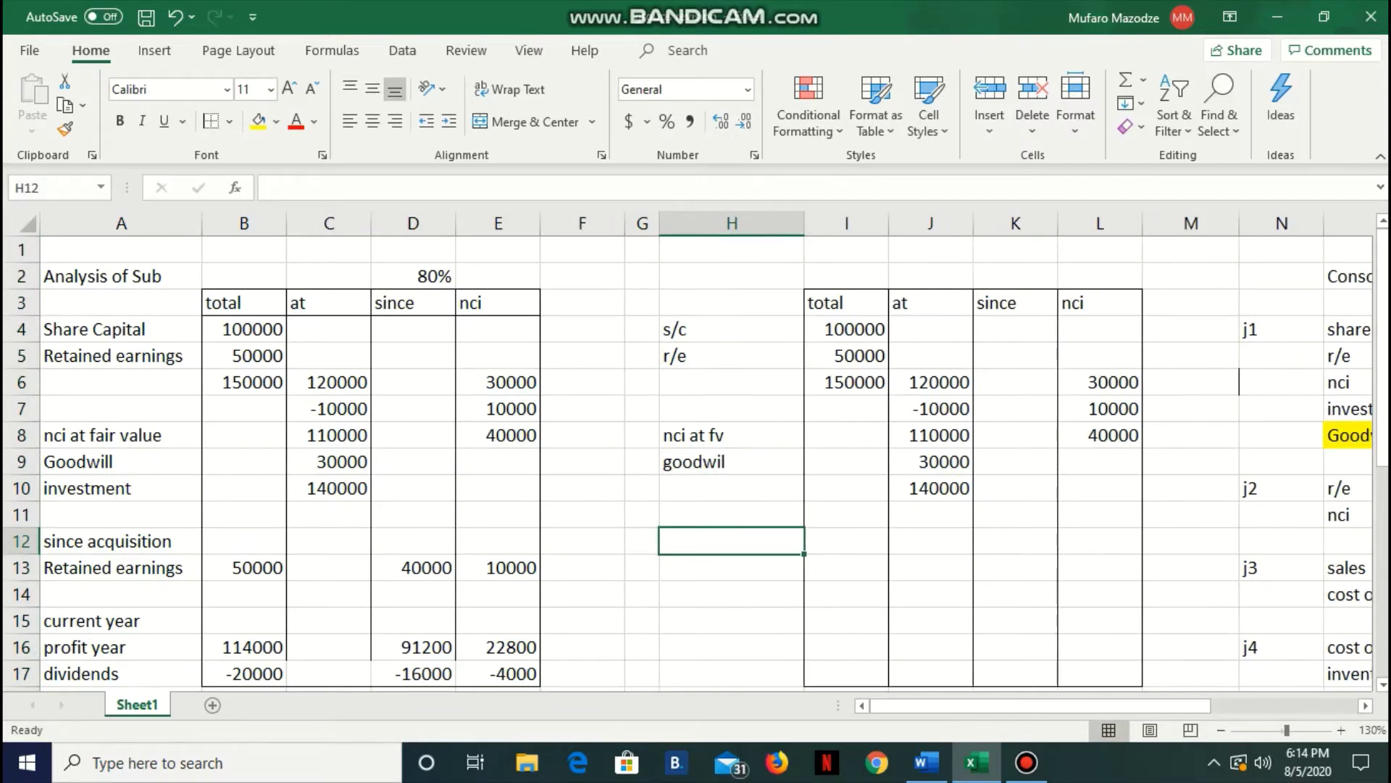
Enter the row labels "investment" in H10 and "since cquisition" in H12
click(730, 487)
text(inv)
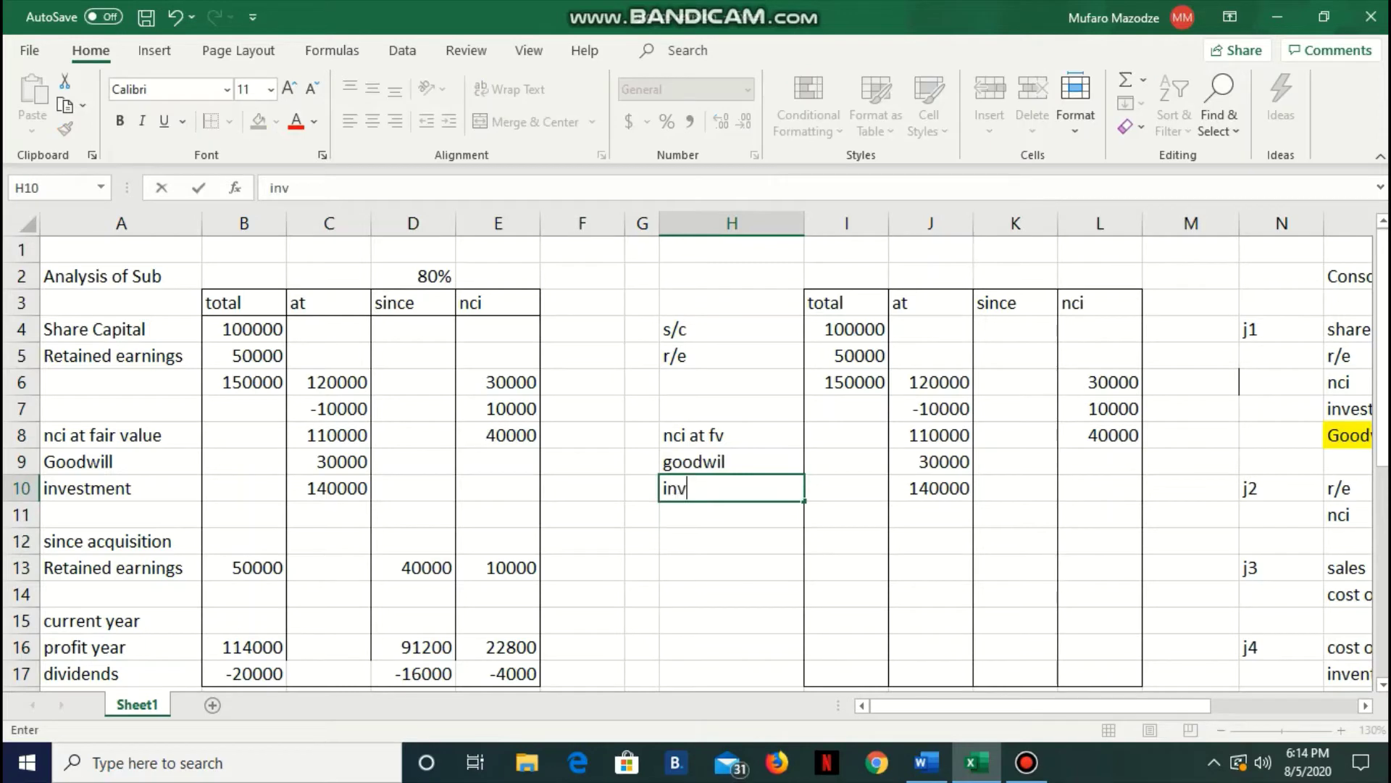
text(estment)
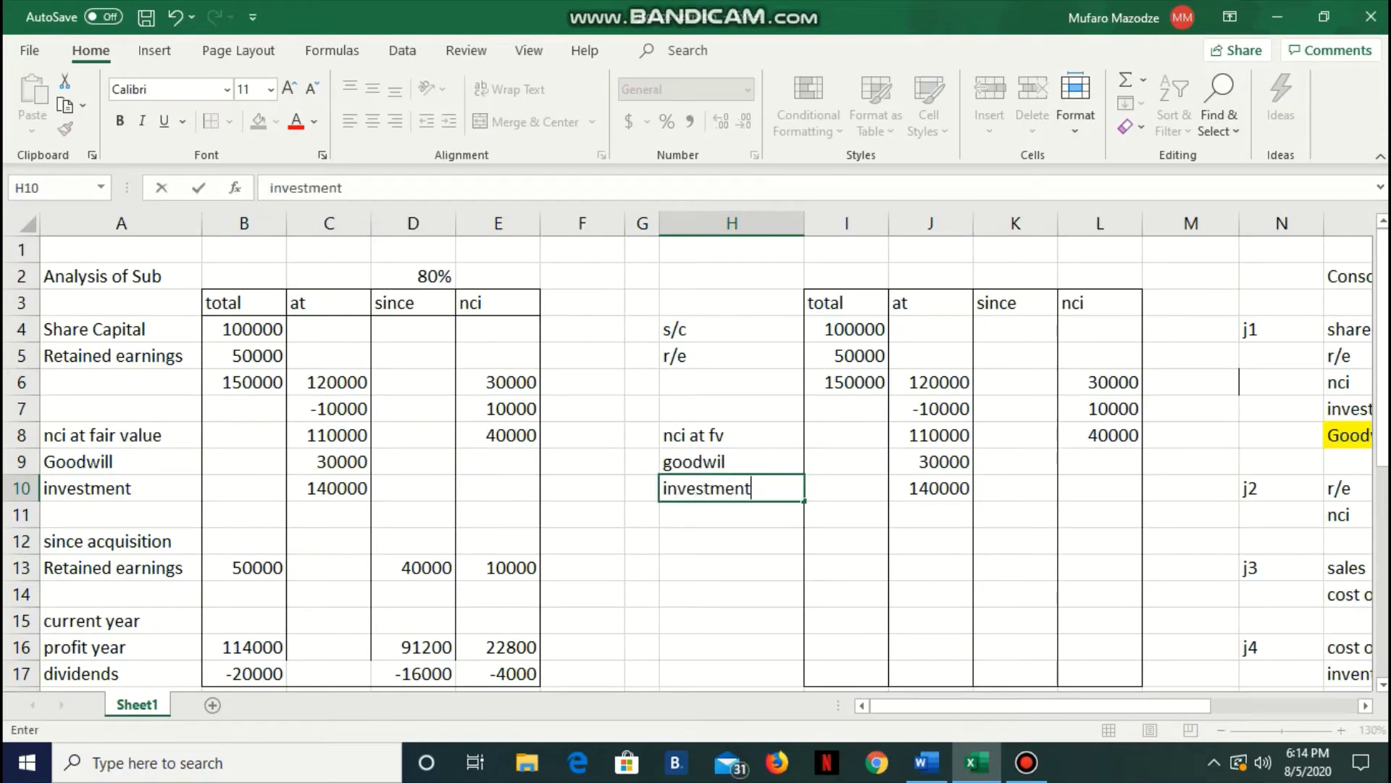
click(731, 593)
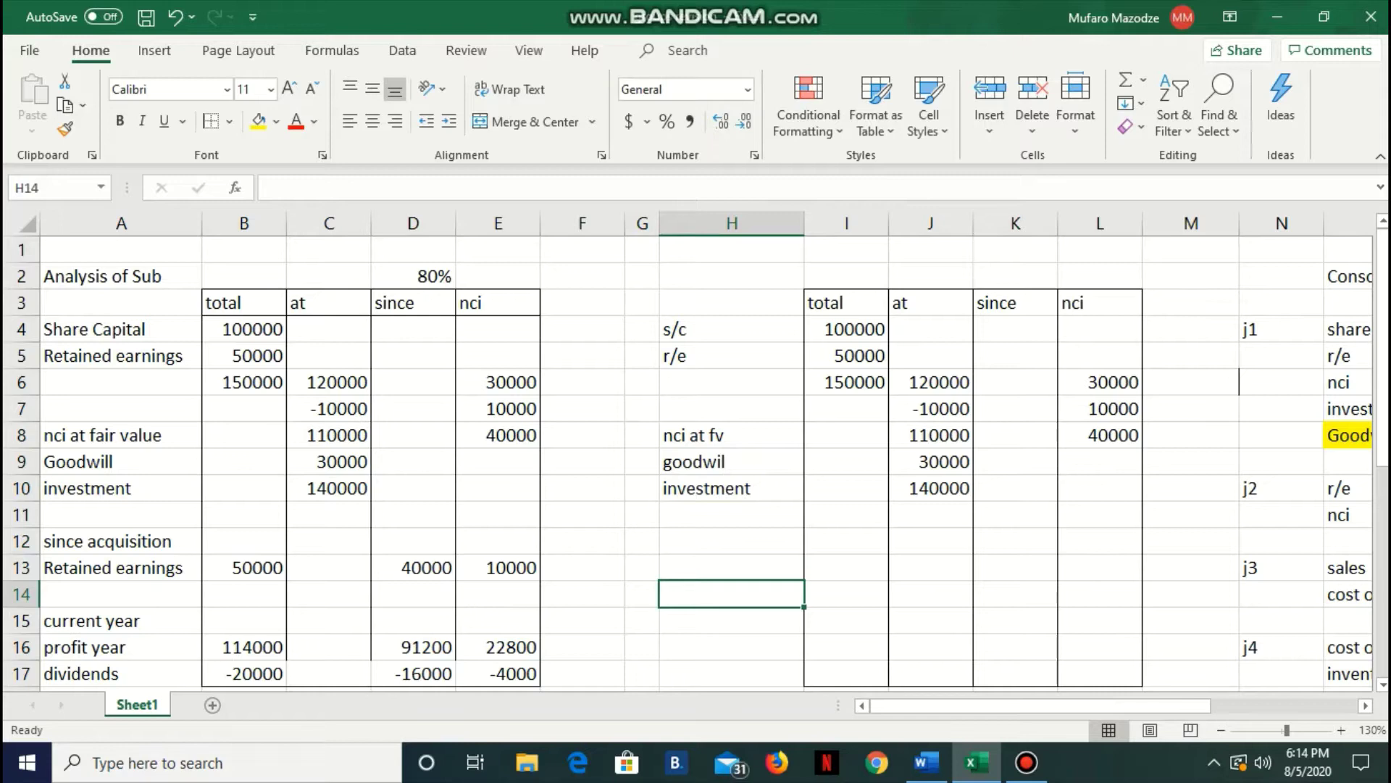
key(Up)
key(Up)
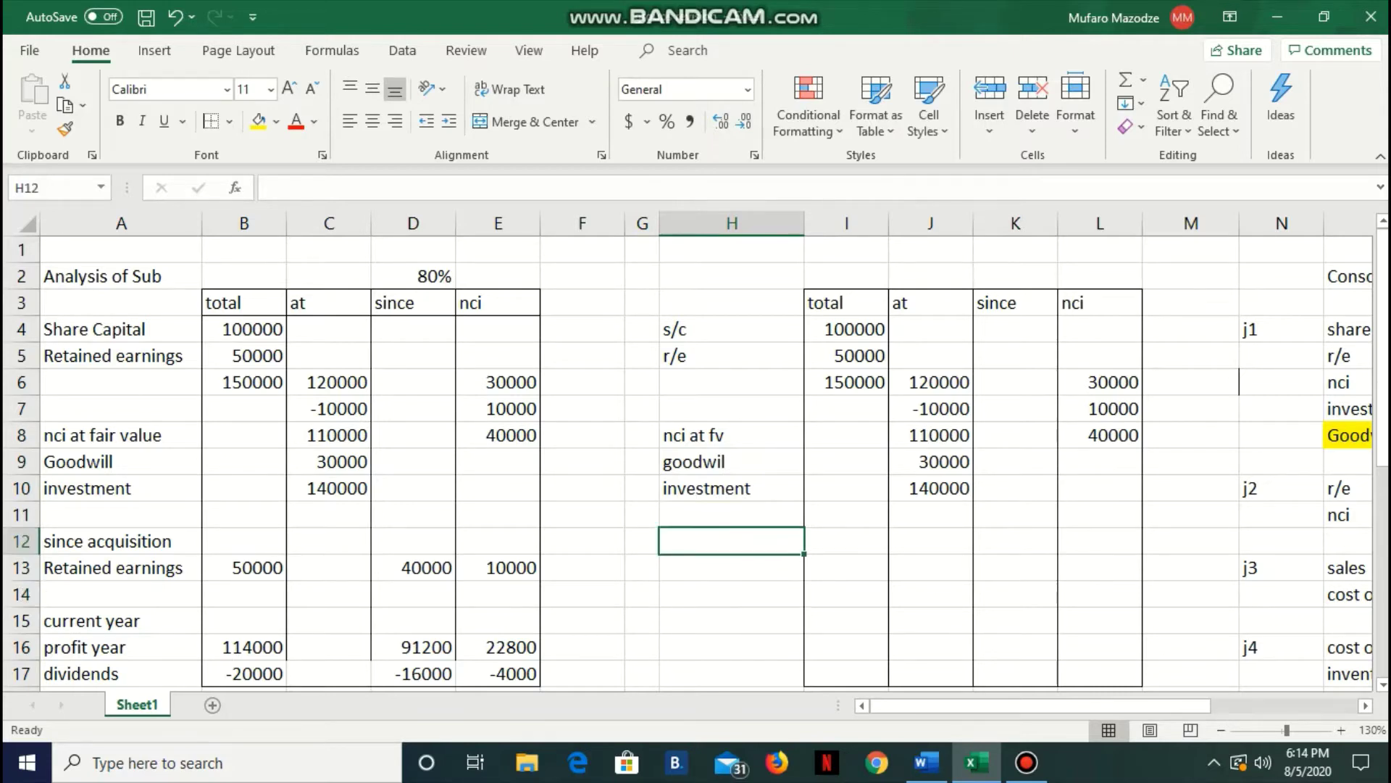
text(sinc)
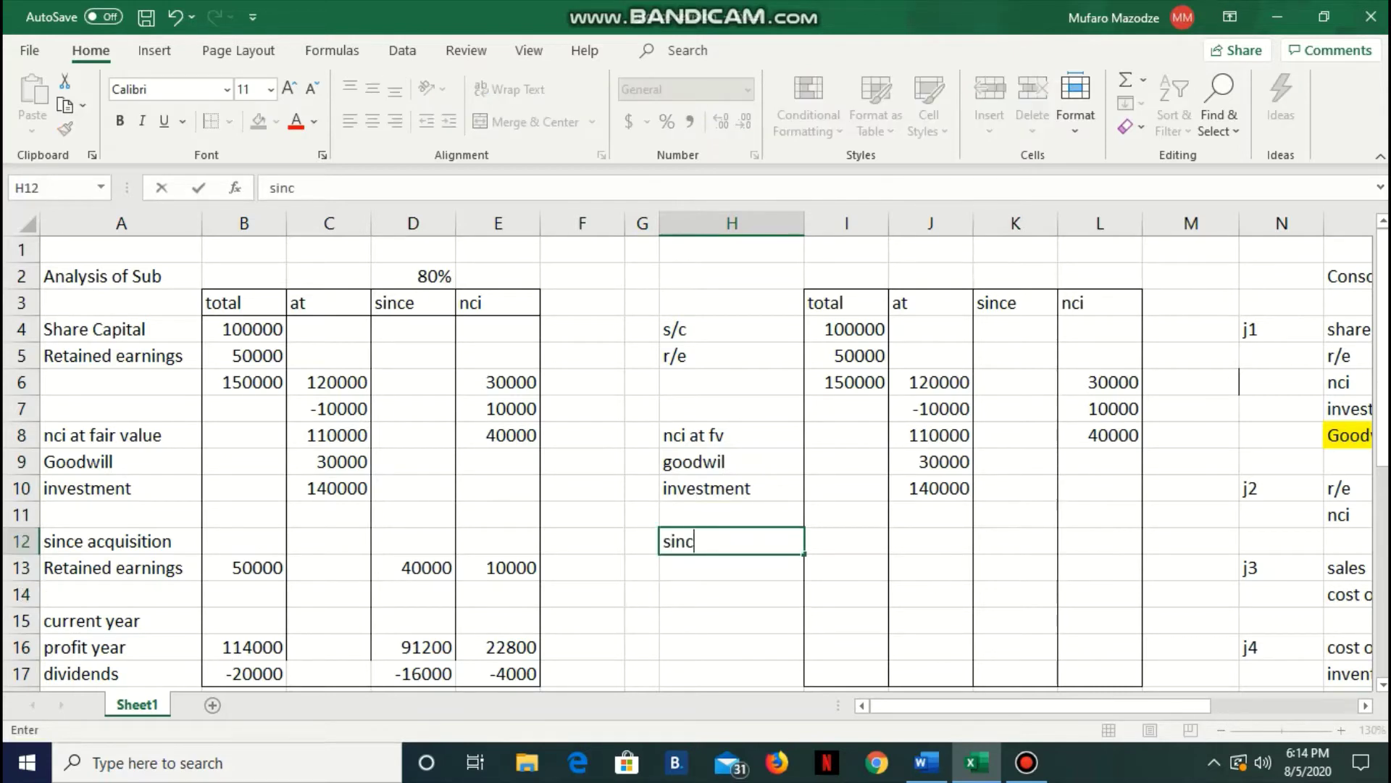
text(e cquisition)
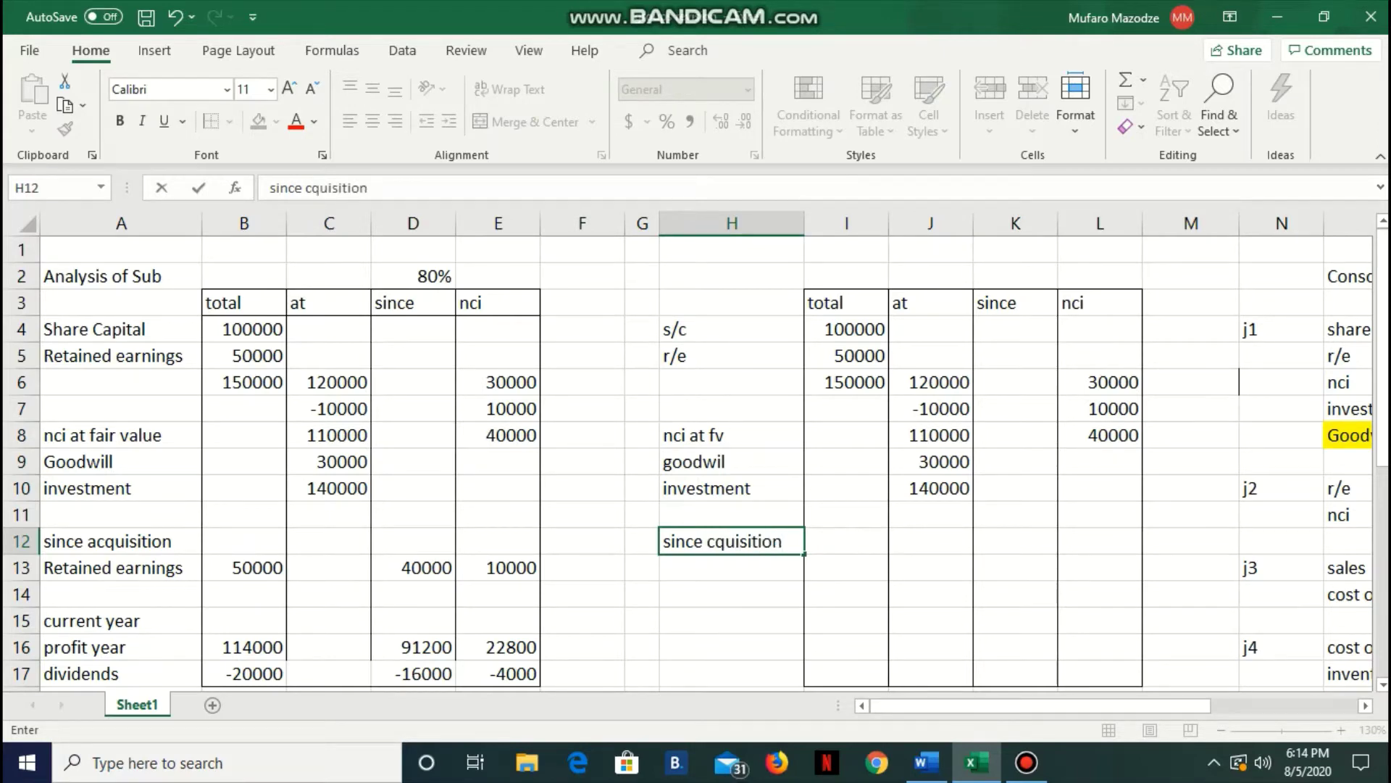
key(Return)
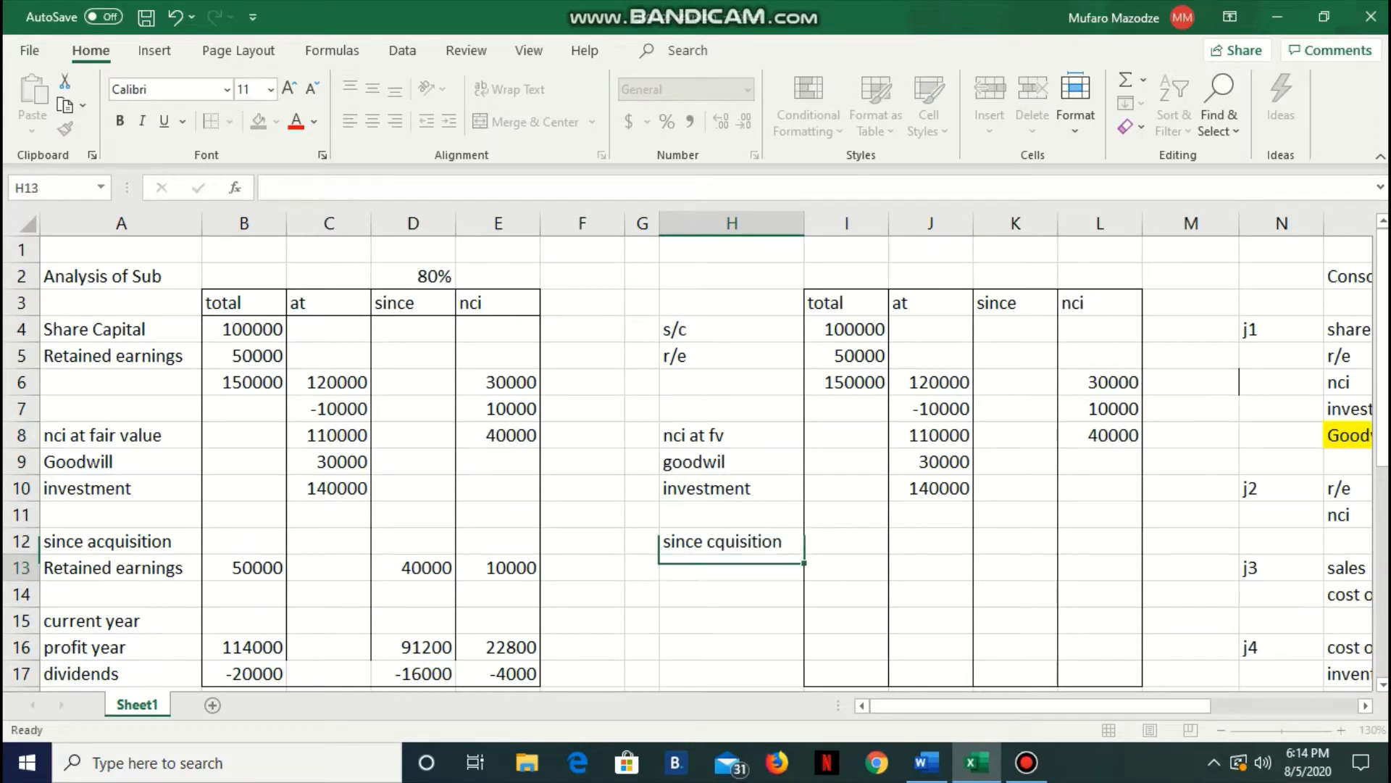
Fill row 13 of the new table with the label "r/e", total 50000, since 40000 and nci 10000
text(r/e)
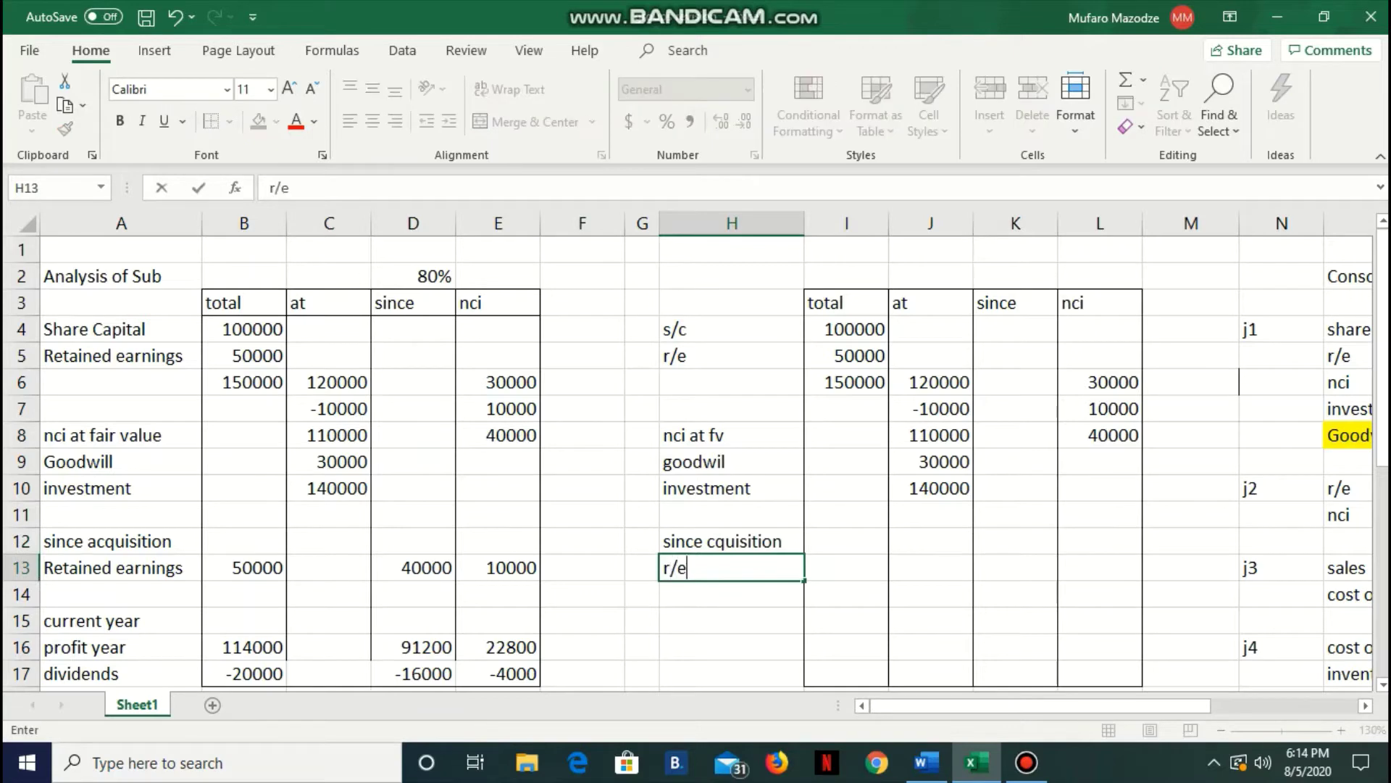
key(Tab)
text(5)
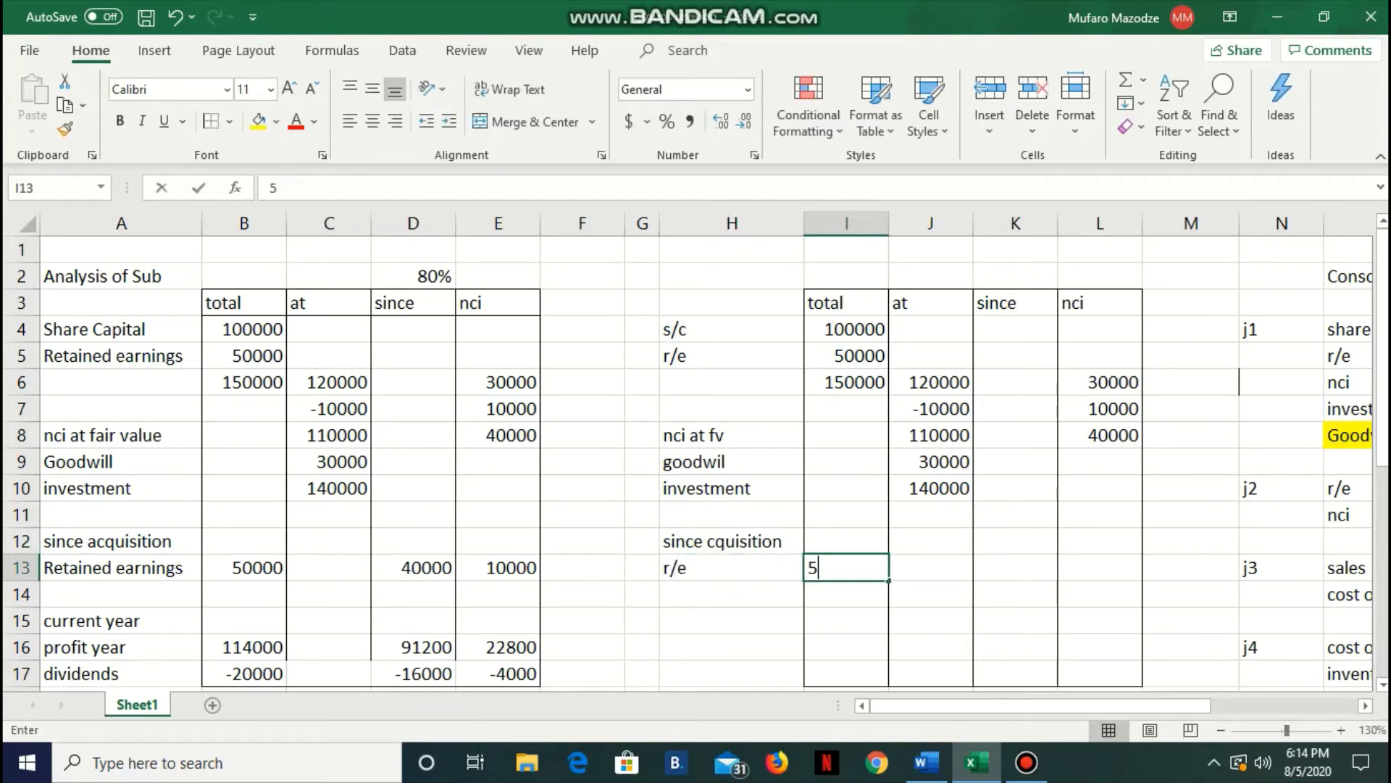
text(0000)
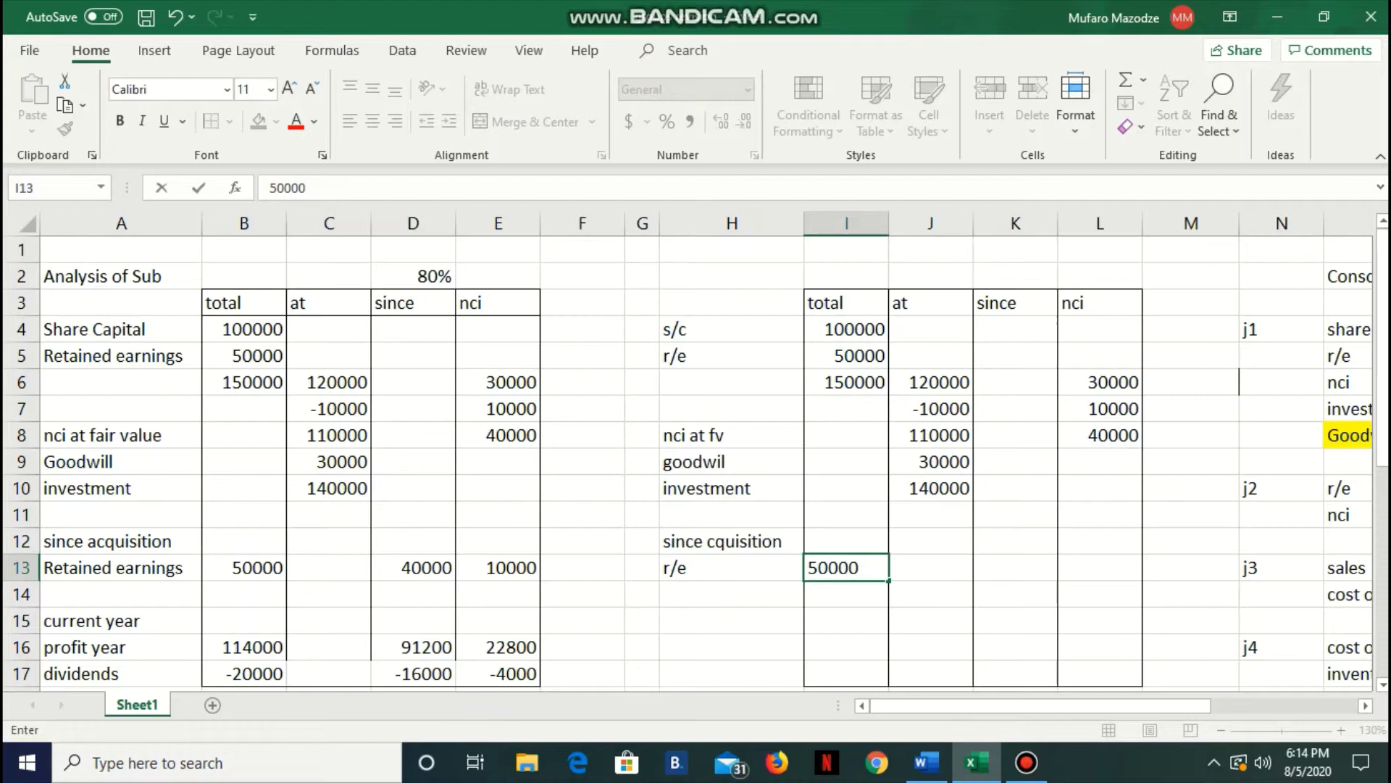
key(Tab)
key(Tab)
text(40000)
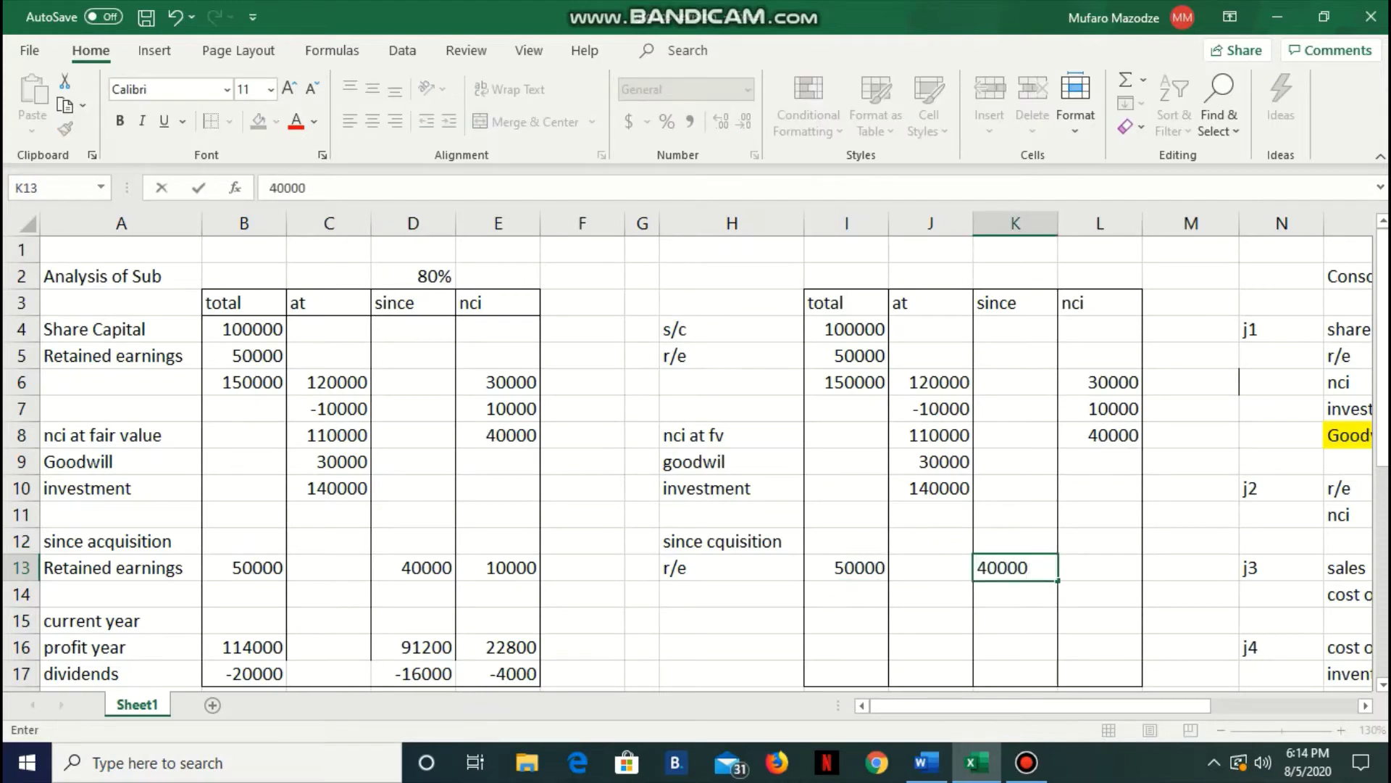
key(Tab)
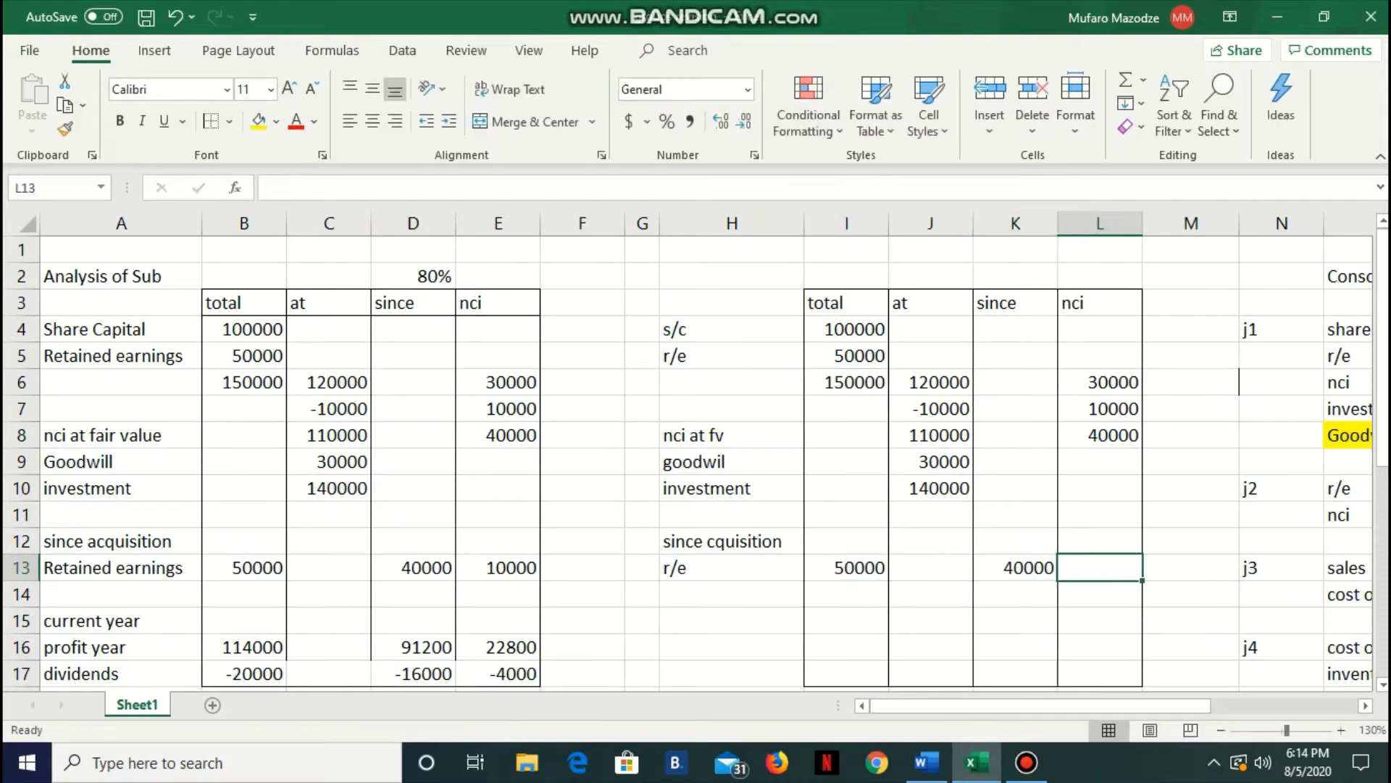
text(10000)
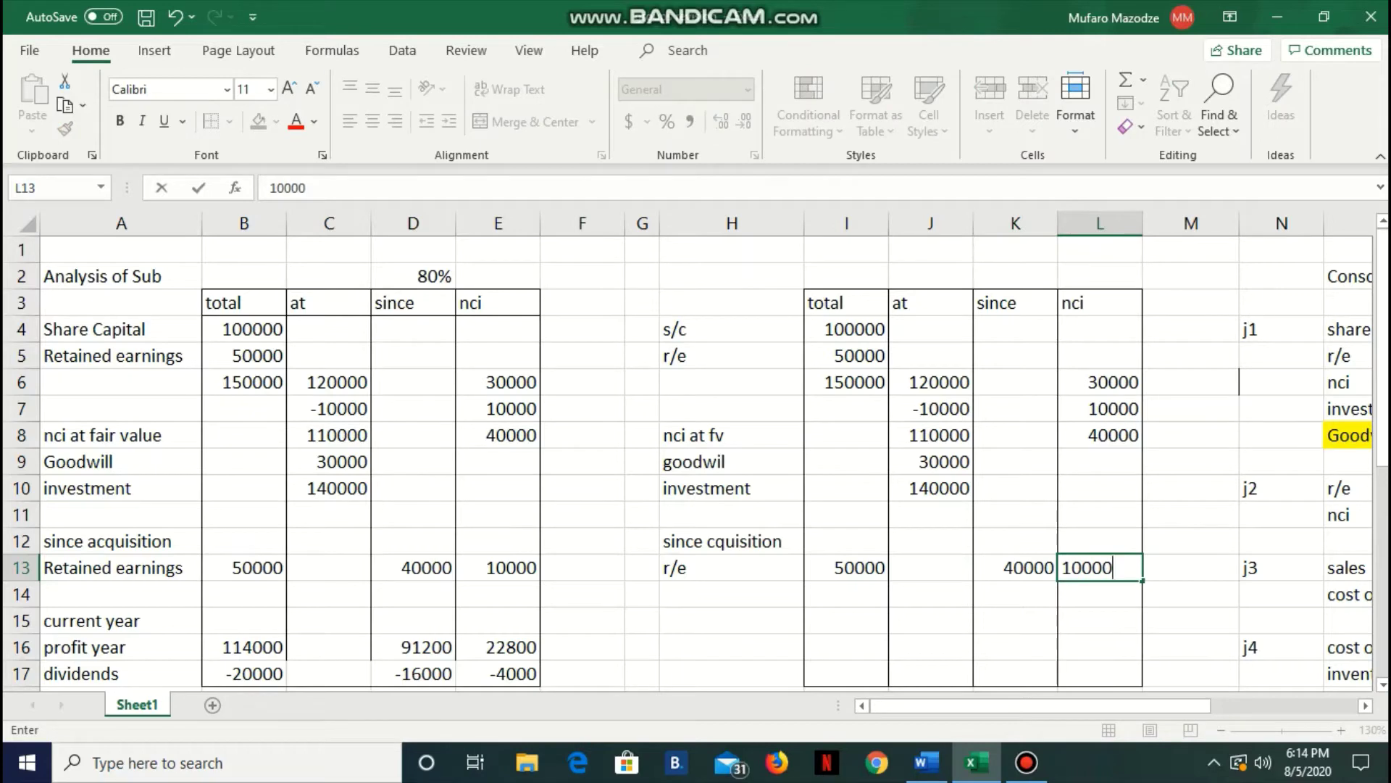
Enter the section label "current year" in H15
click(731, 646)
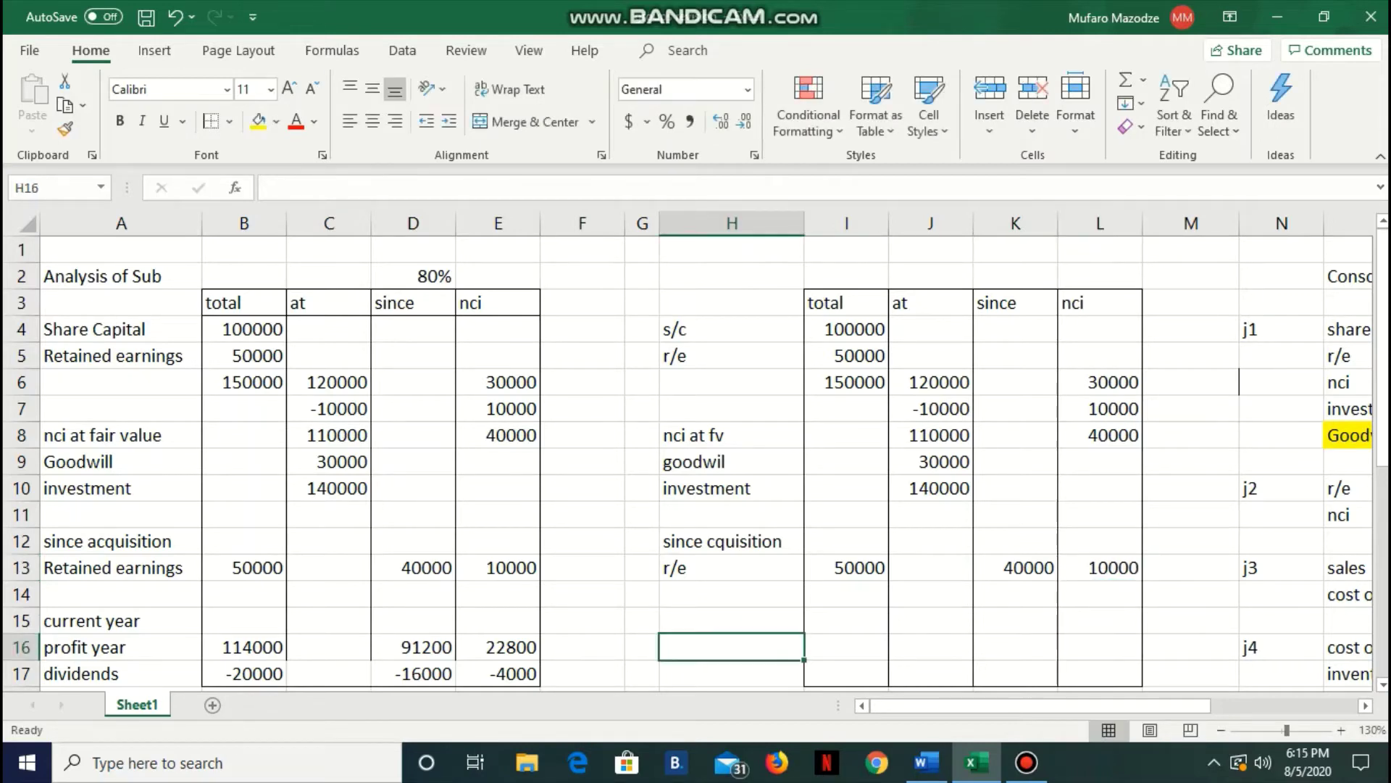
click(731, 621)
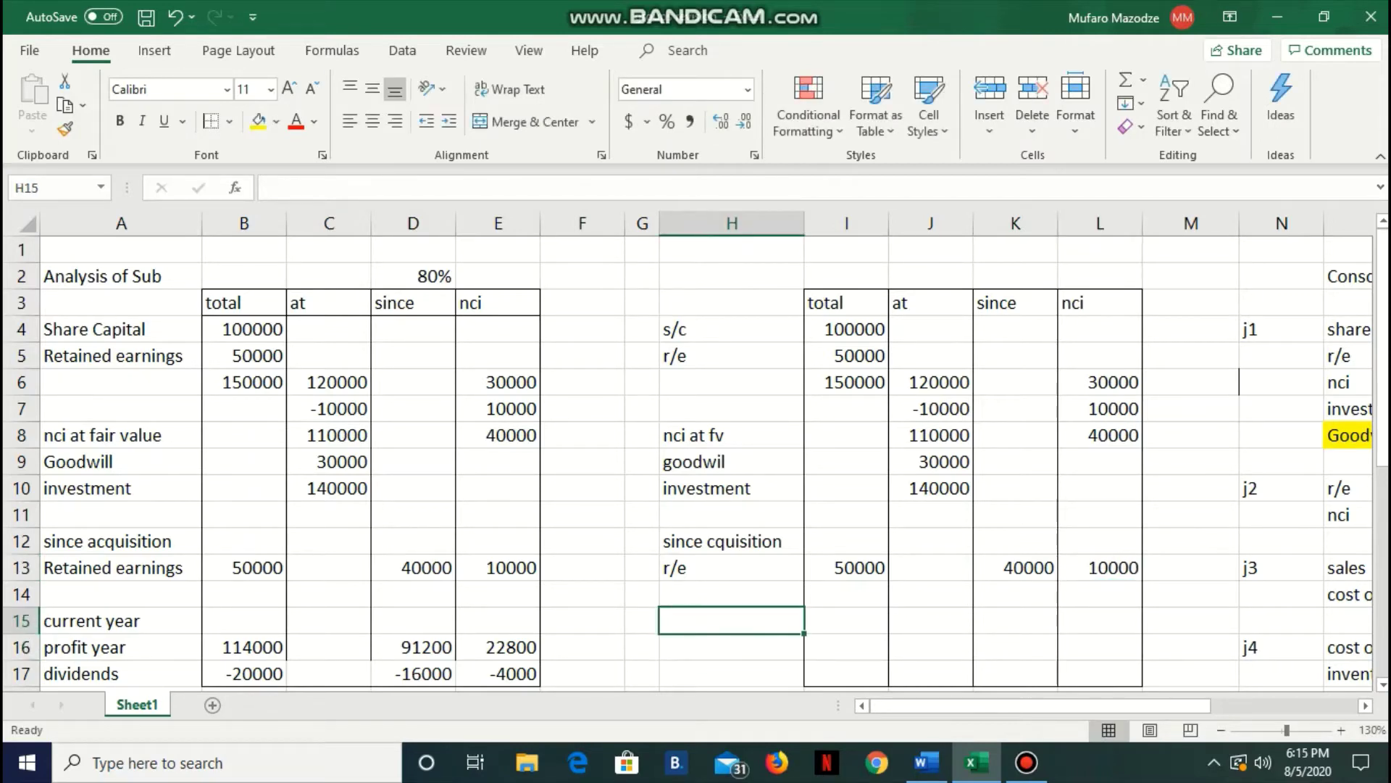
text(curre)
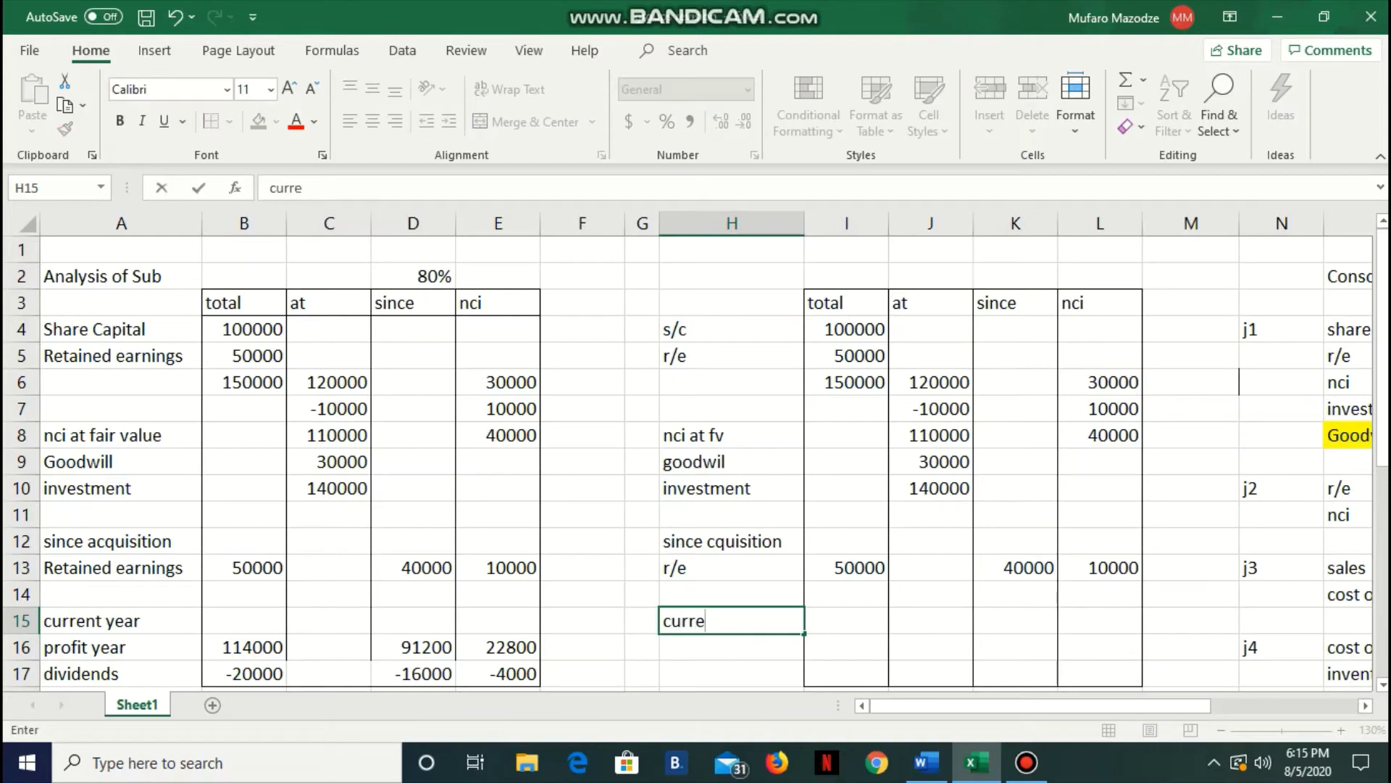
text(nt year)
Enter the ownership changes above the new table: "80%-90%" in J2 and "20%-10%" in L2
click(930, 276)
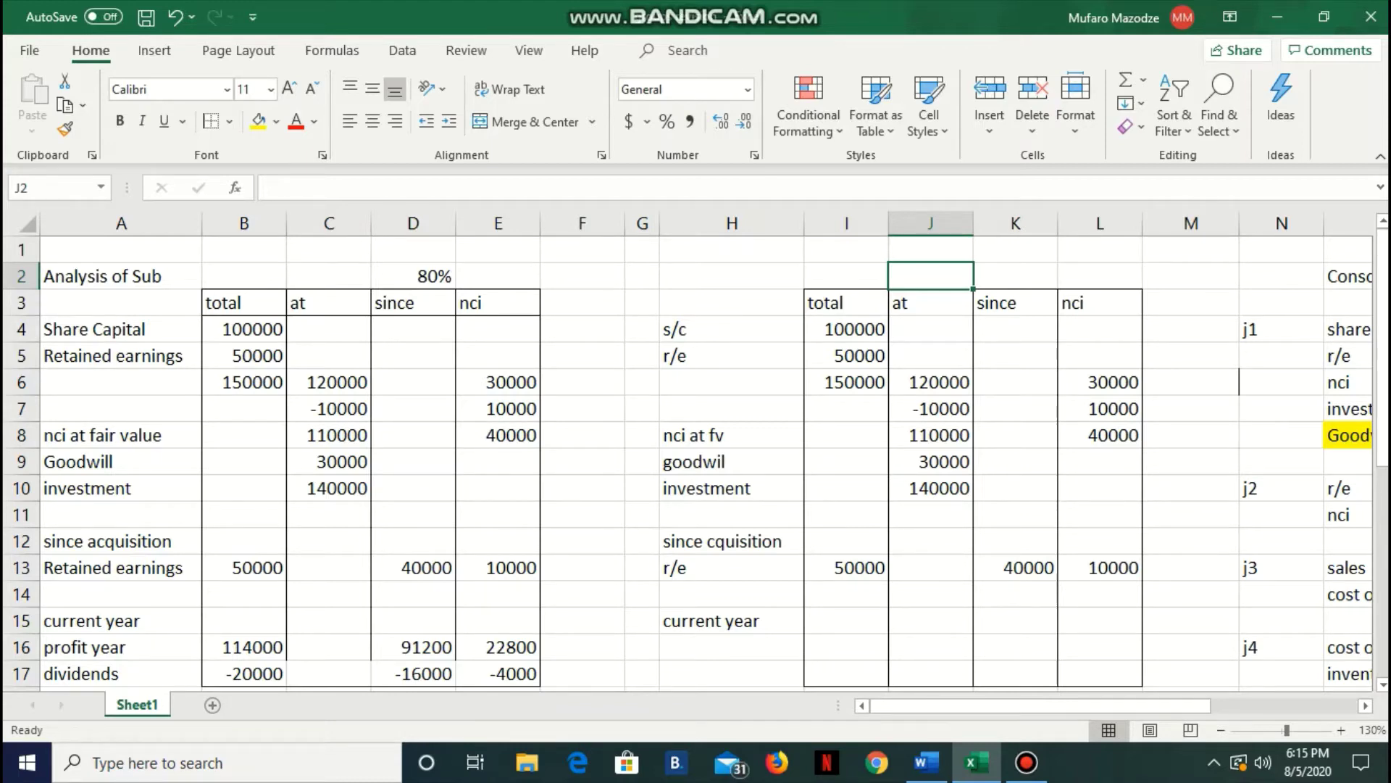
text(80)
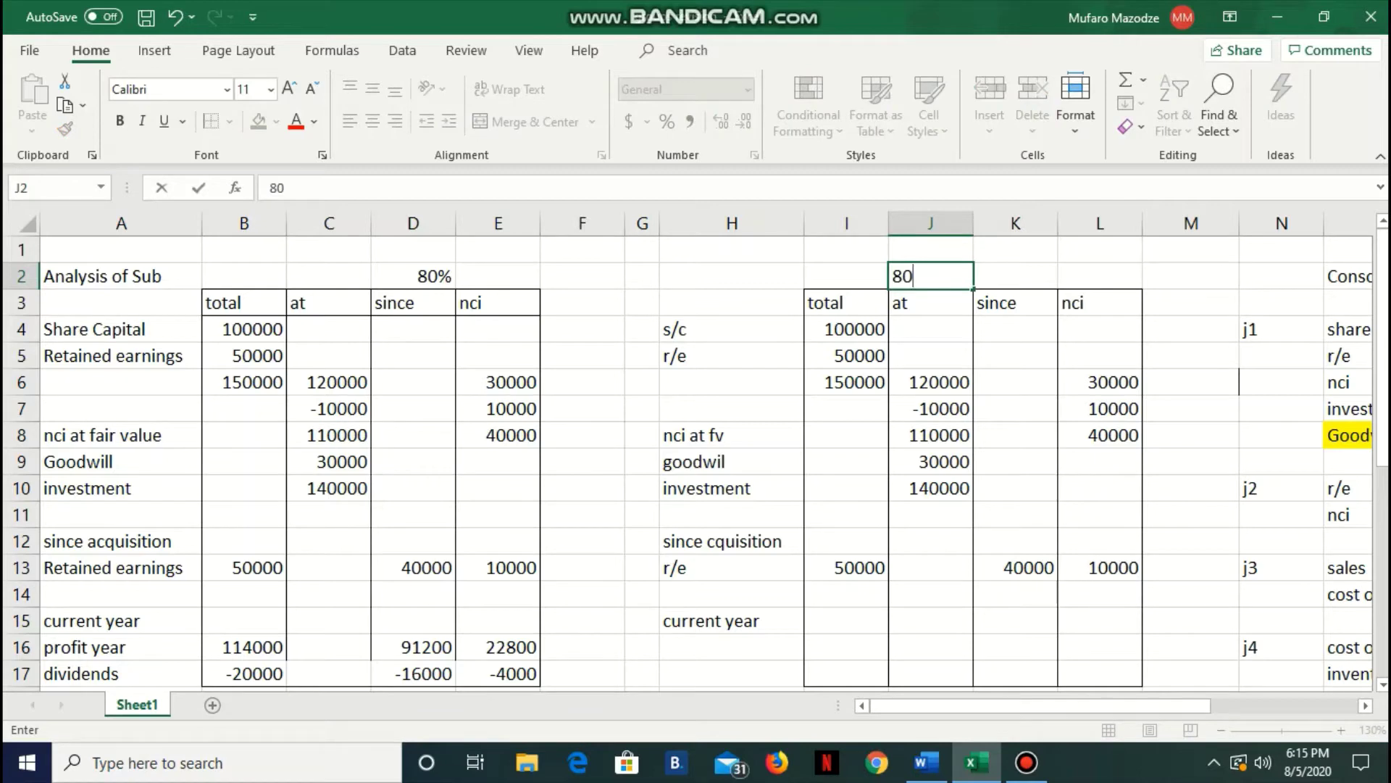
text(%-90%)
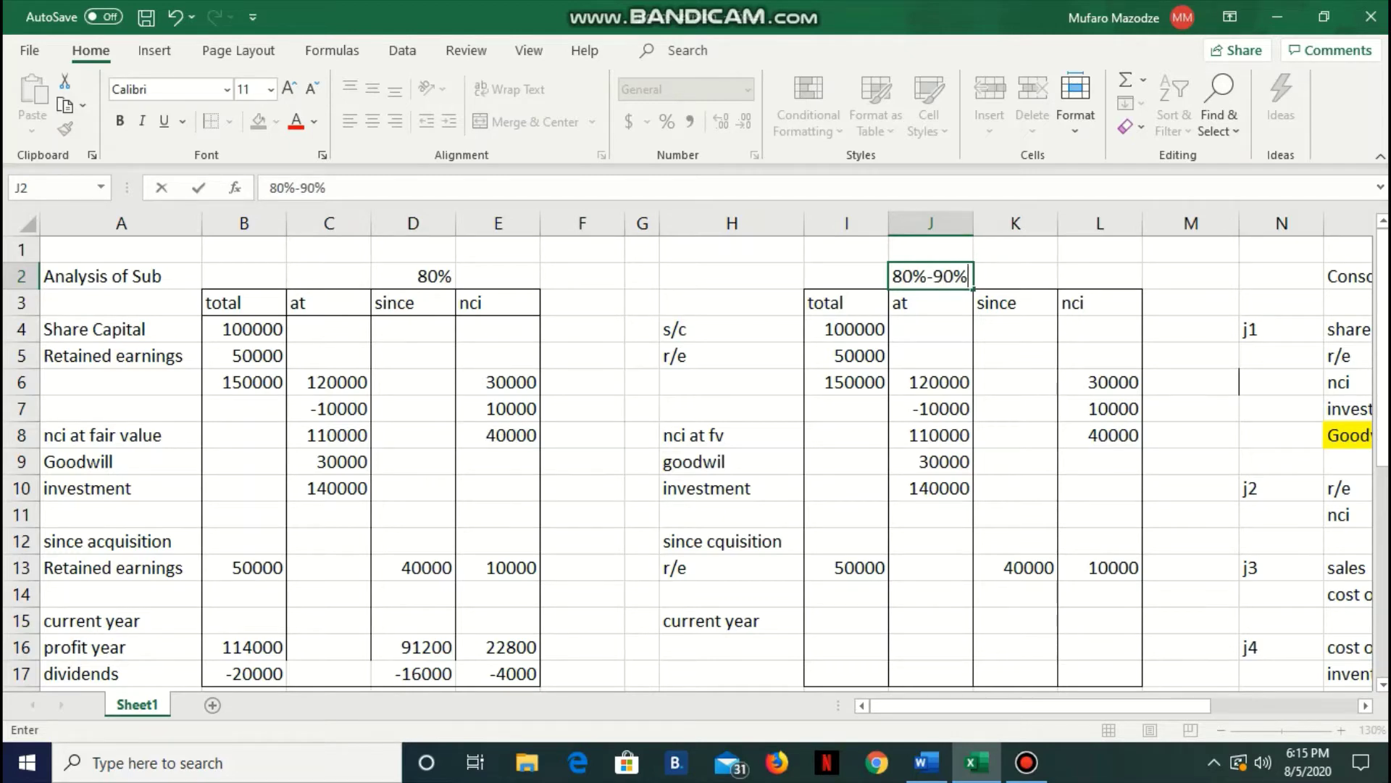
click(1100, 276)
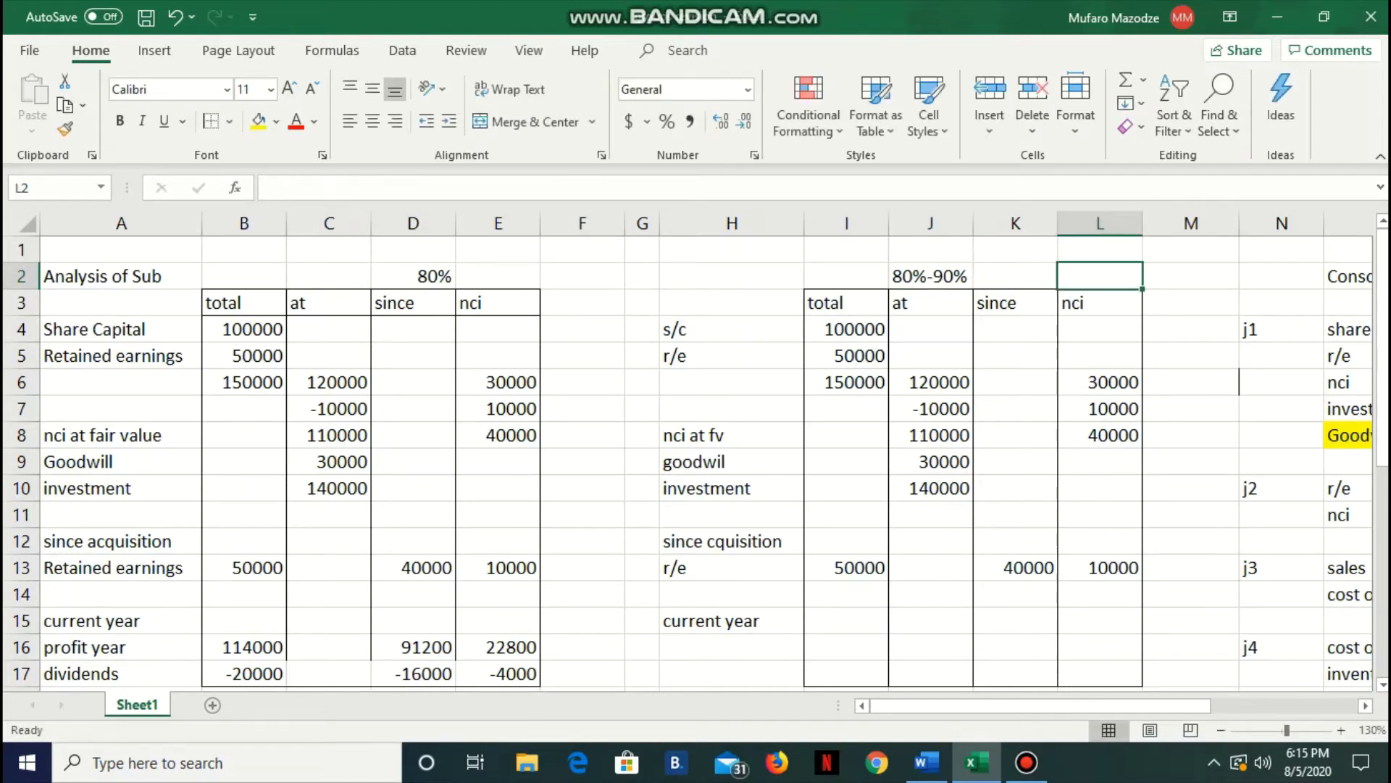
text(20)
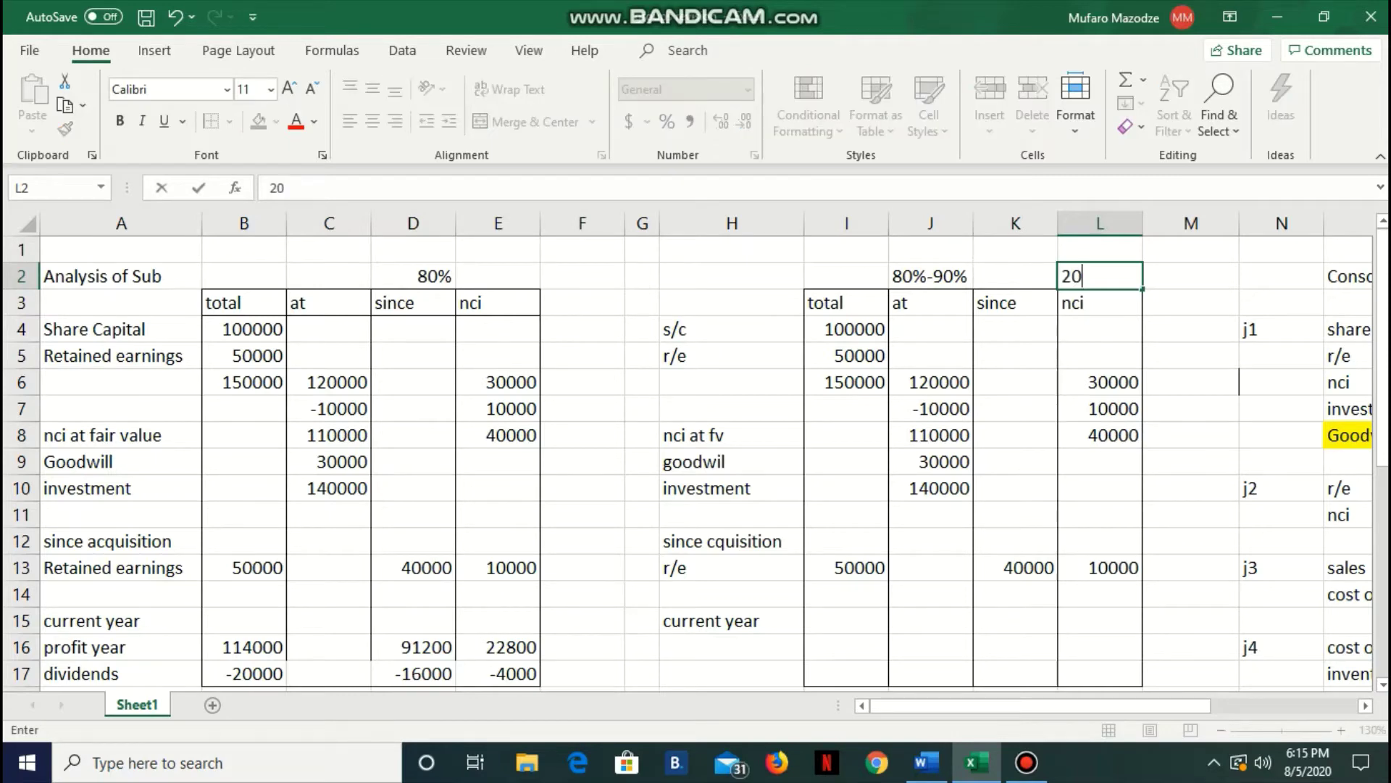
text(%-10%)
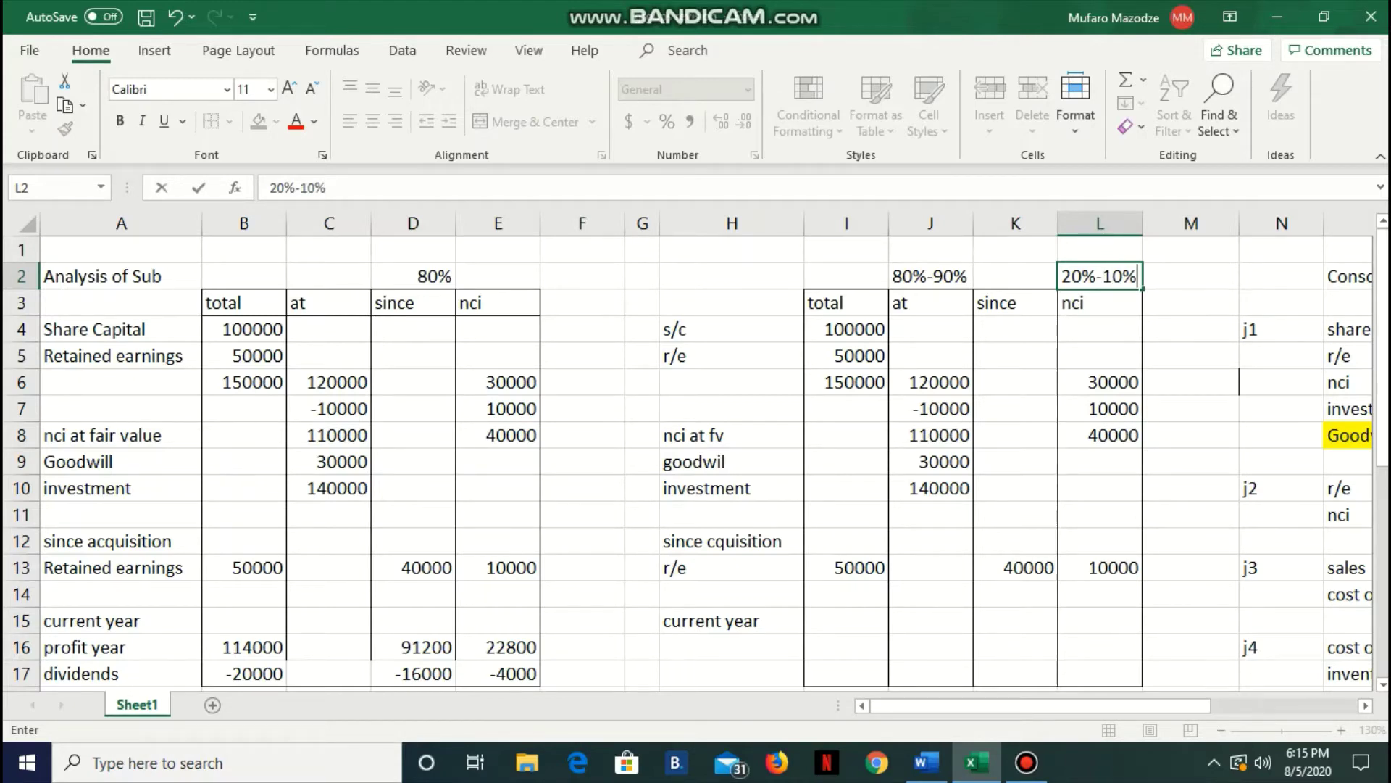
click(930, 620)
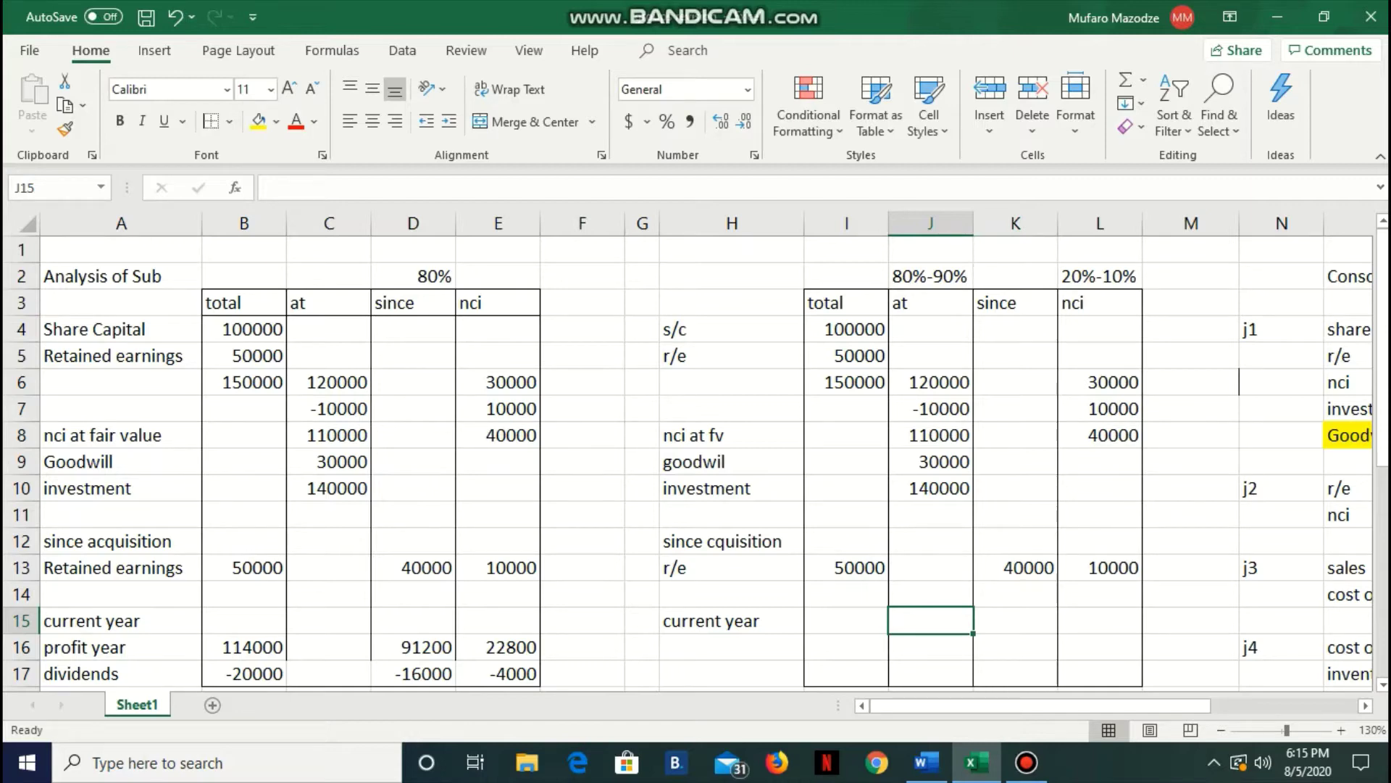
click(845, 620)
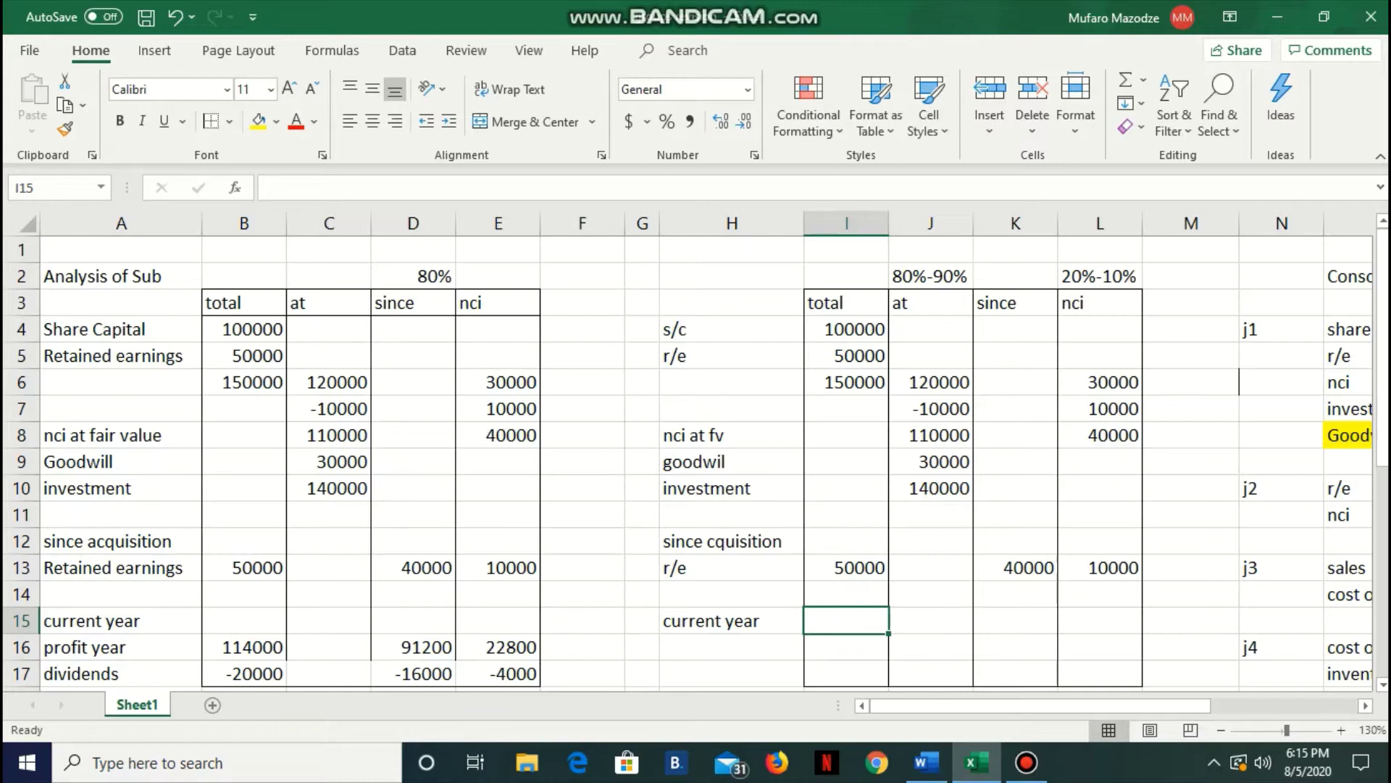
click(1382, 683)
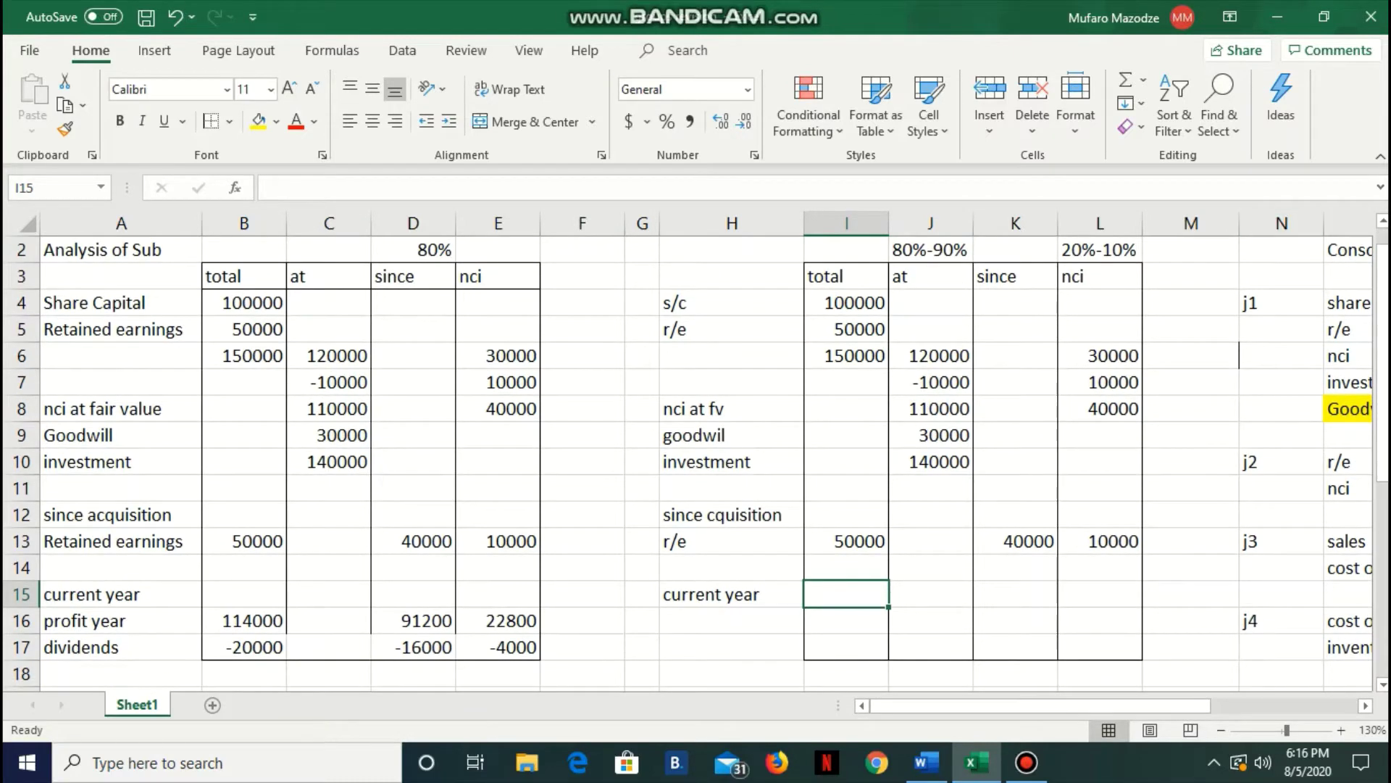
Insert two blank columns at column M, directly after the new analysis table
click(1207, 223)
right_click(1214, 226)
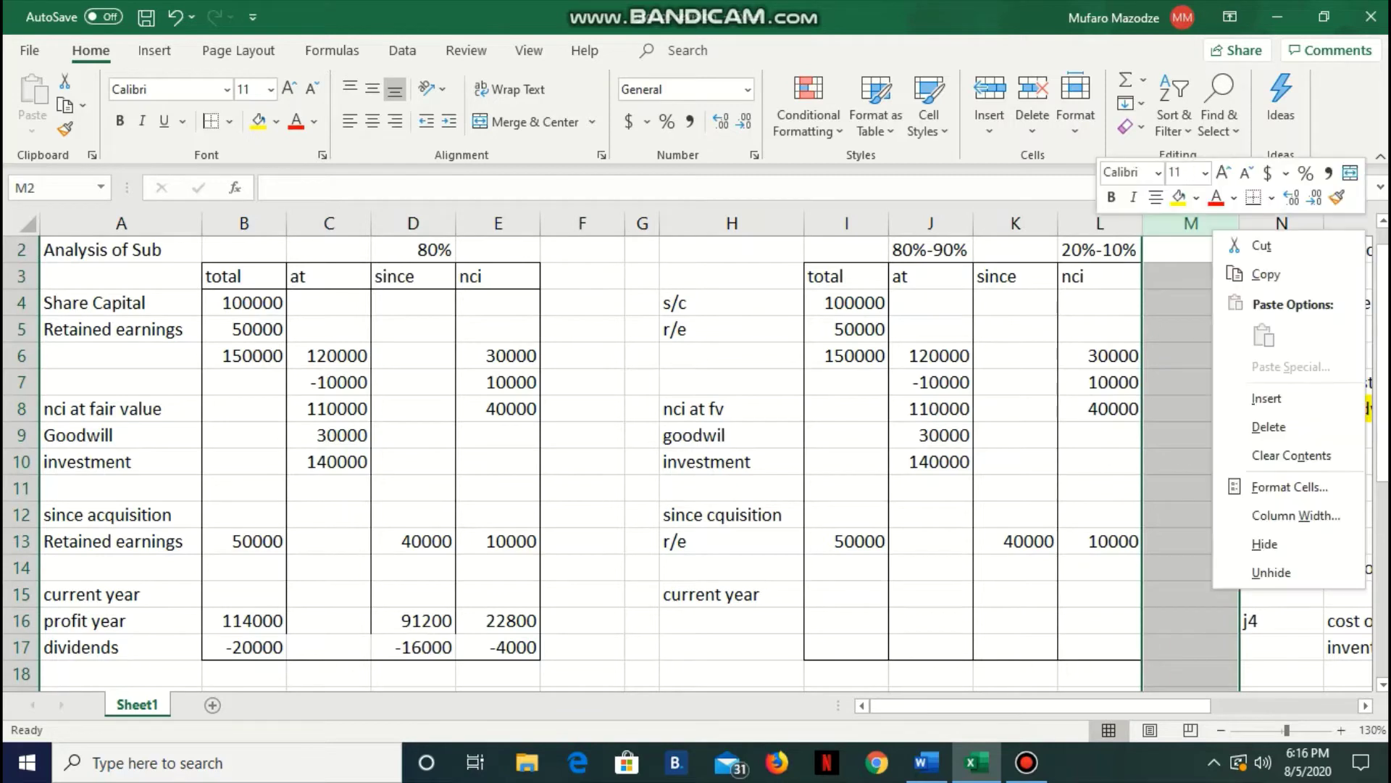
click(1267, 398)
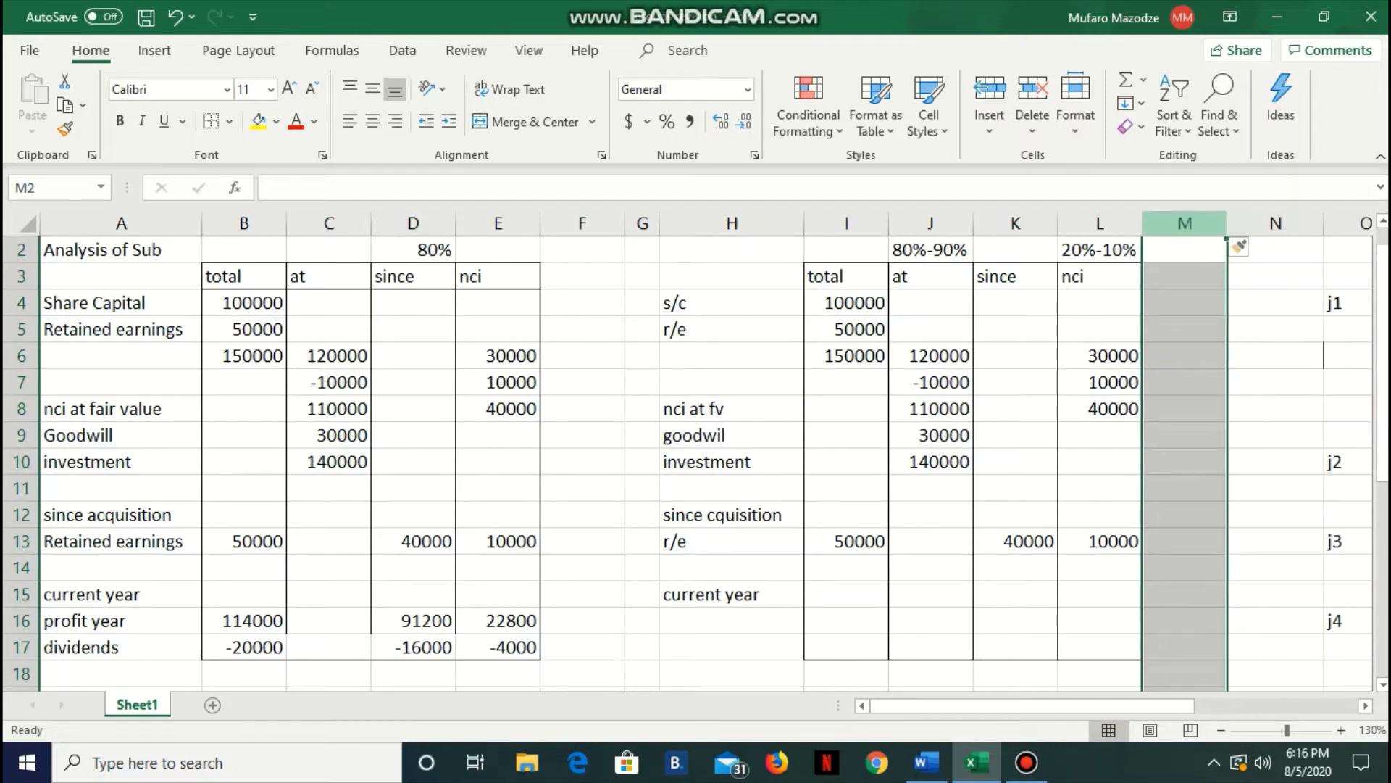
right_click(1206, 227)
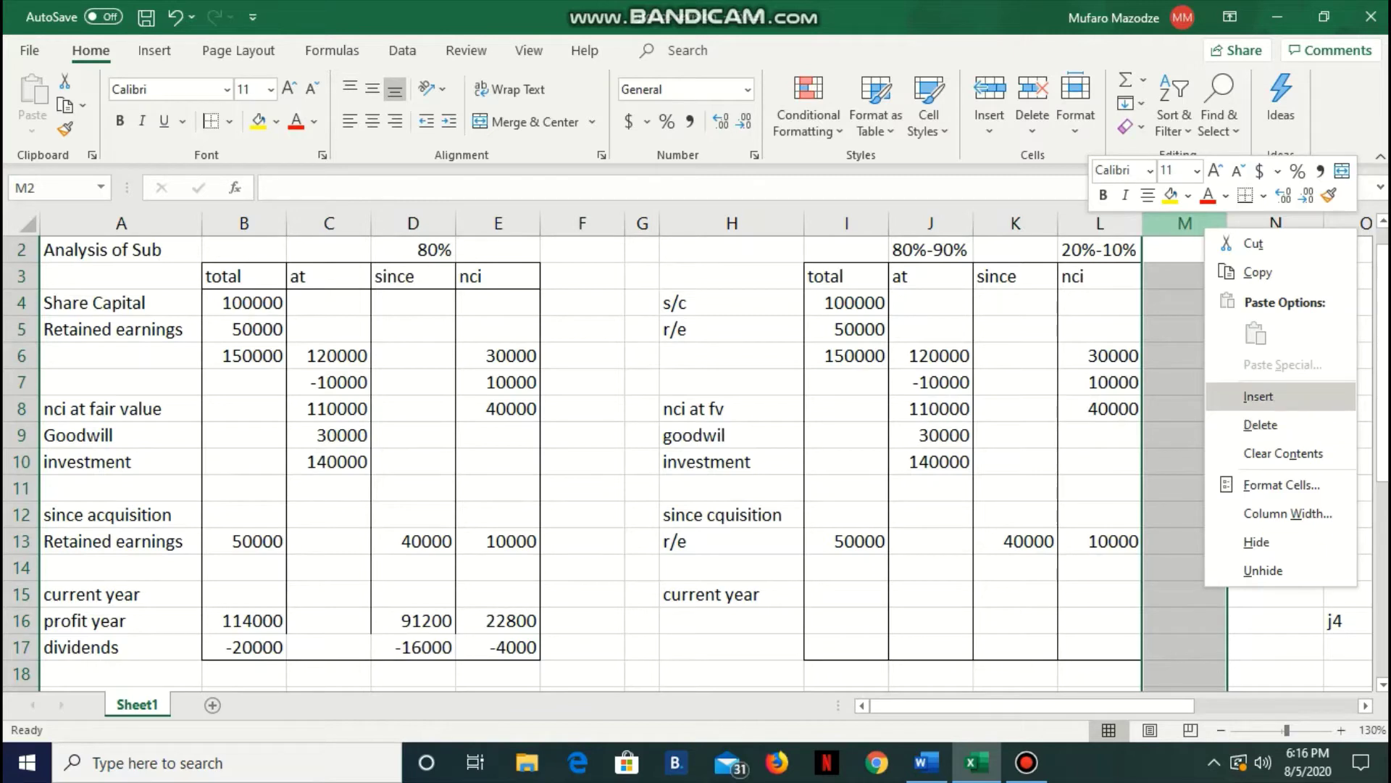
click(1261, 396)
click(1269, 594)
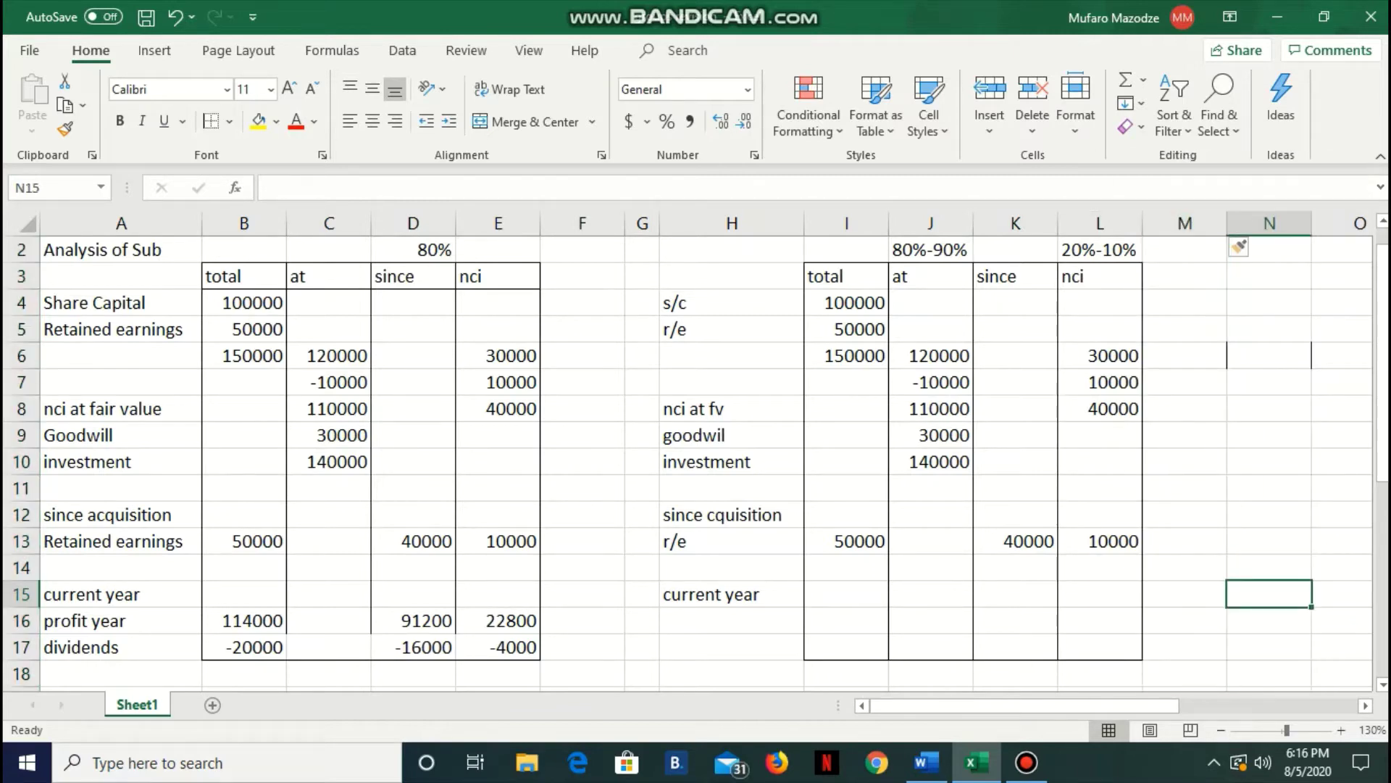
Enter the row label "profit for the year" in H16 under the current year section
click(845, 594)
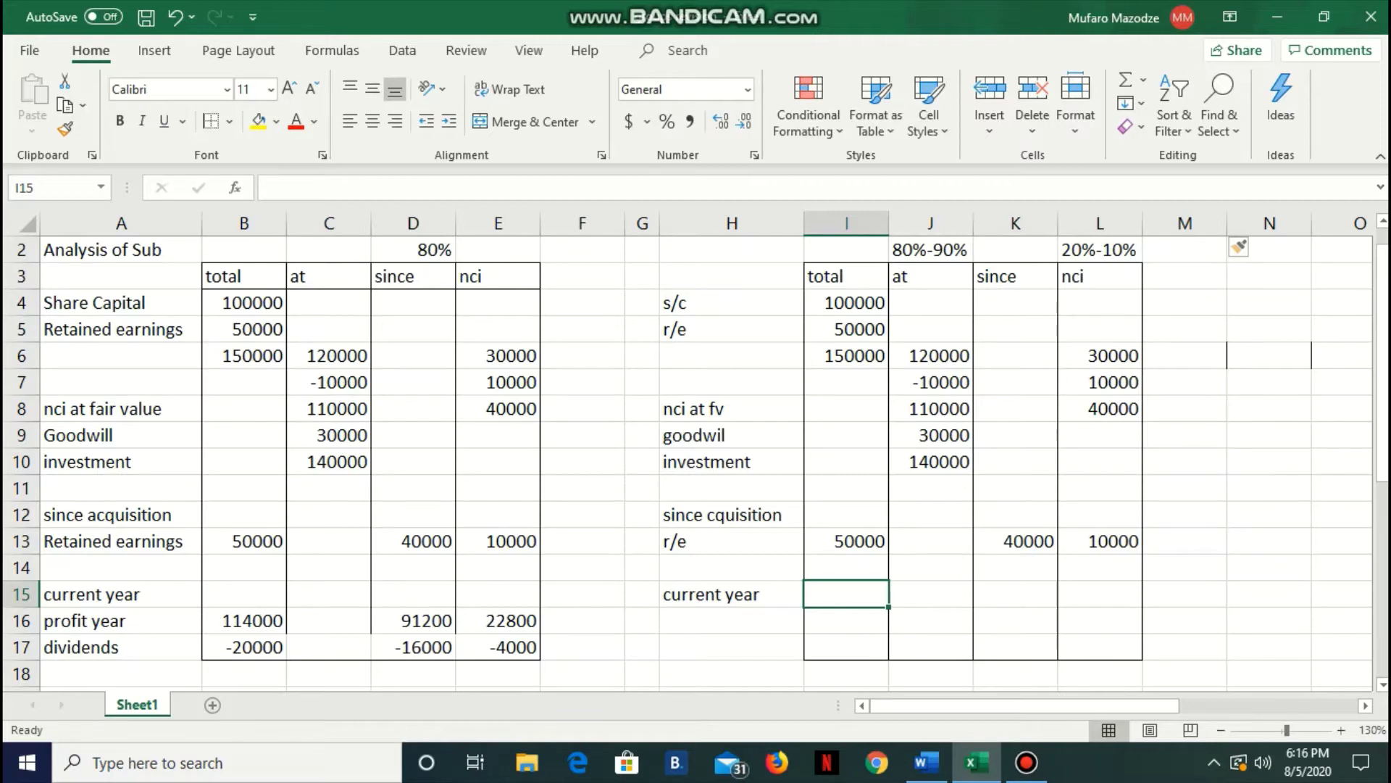
click(731, 621)
text(p)
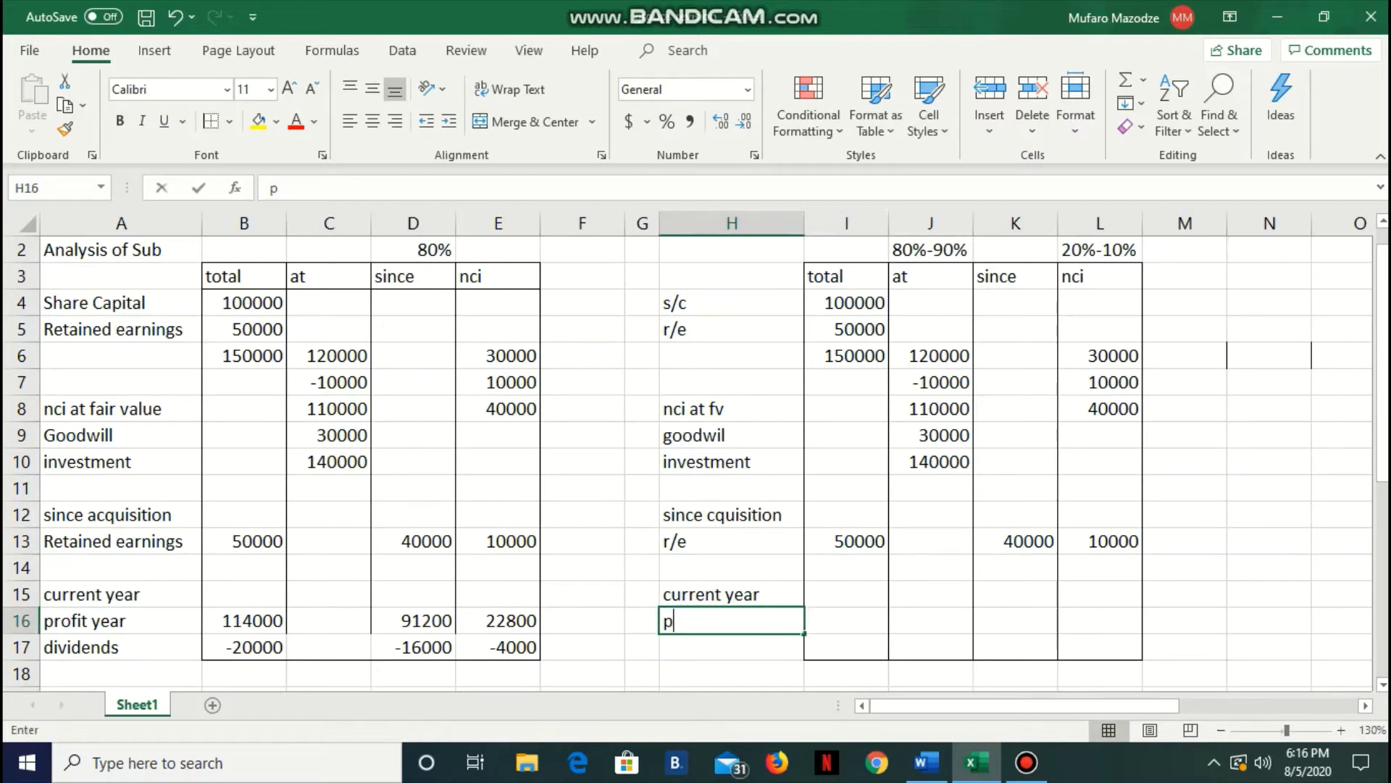
text(rof)
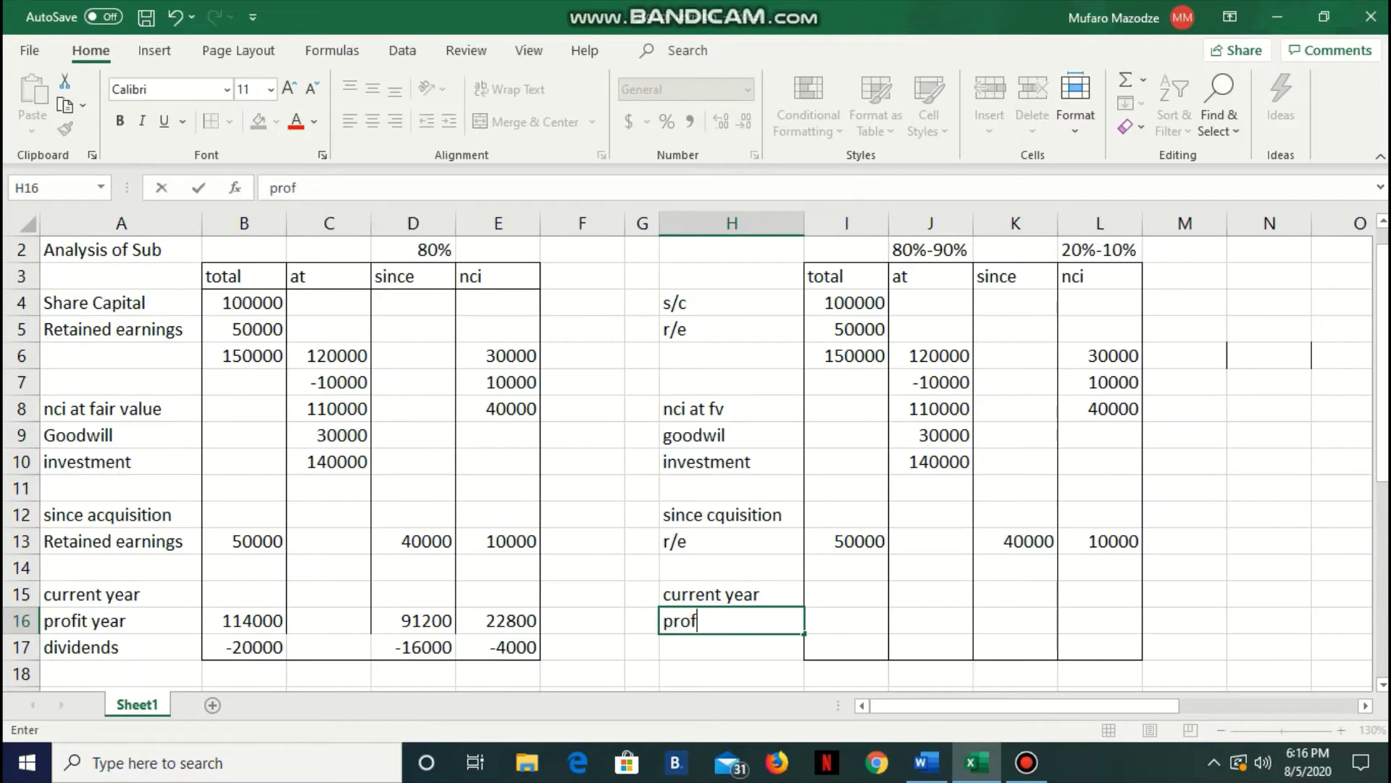
text(it for the year)
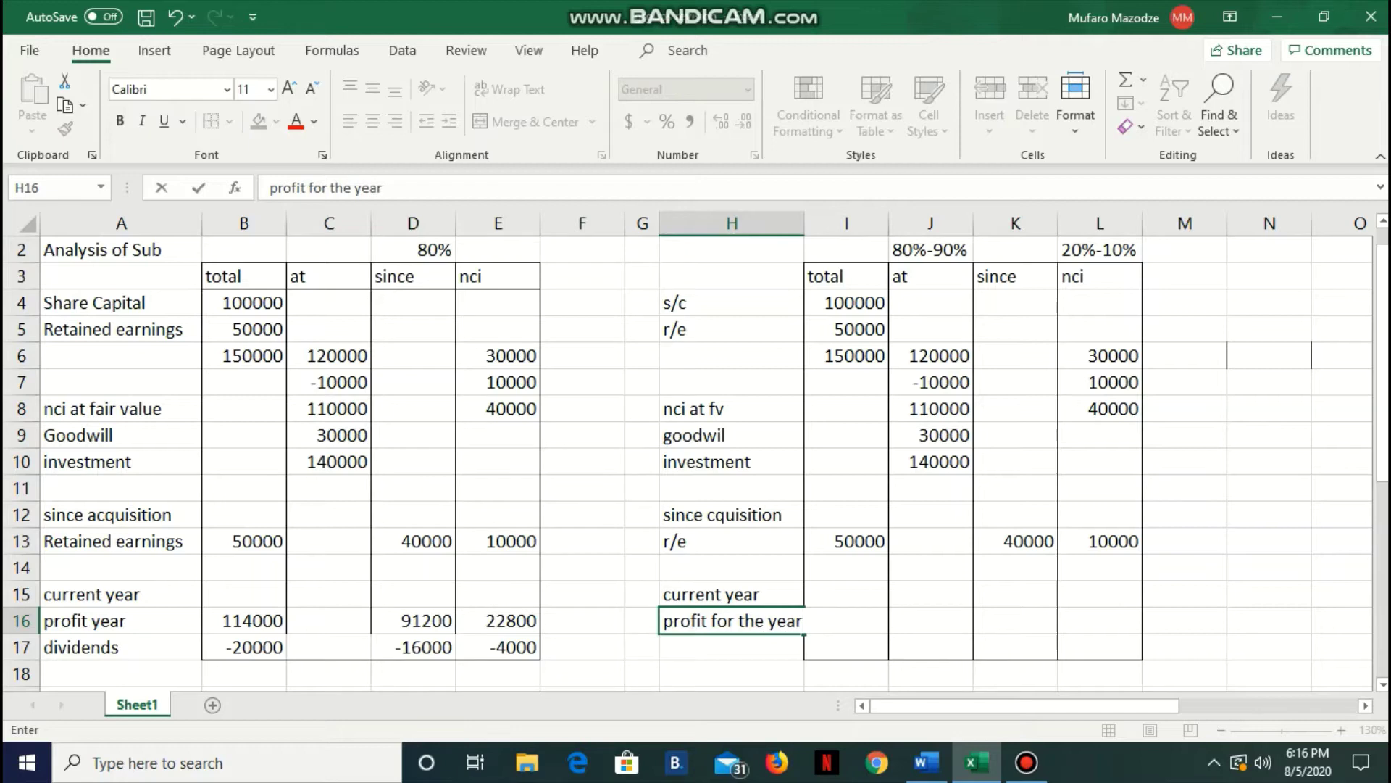
key(F2)
key(Return)
Try =120000/2 in I16 as the total profit for the year
click(846, 620)
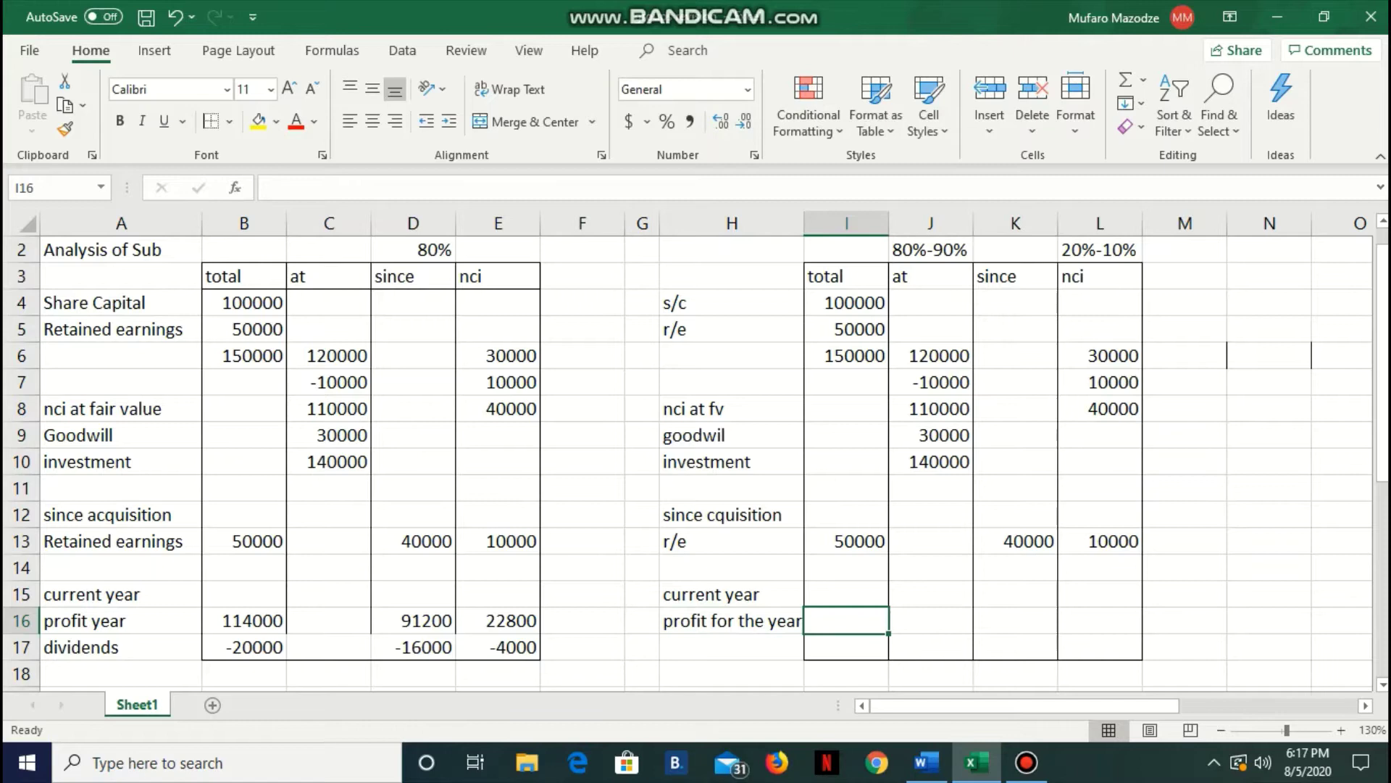
click(243, 620)
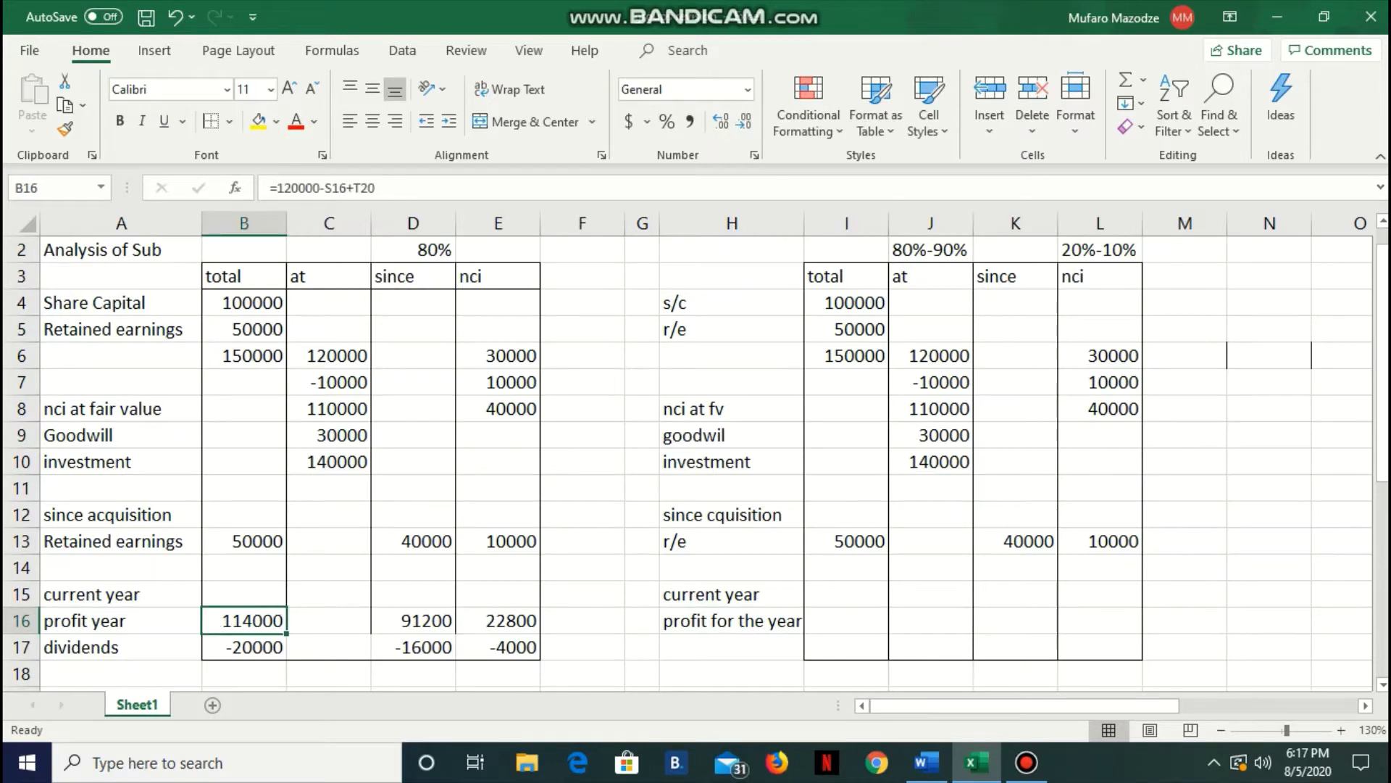
click(846, 621)
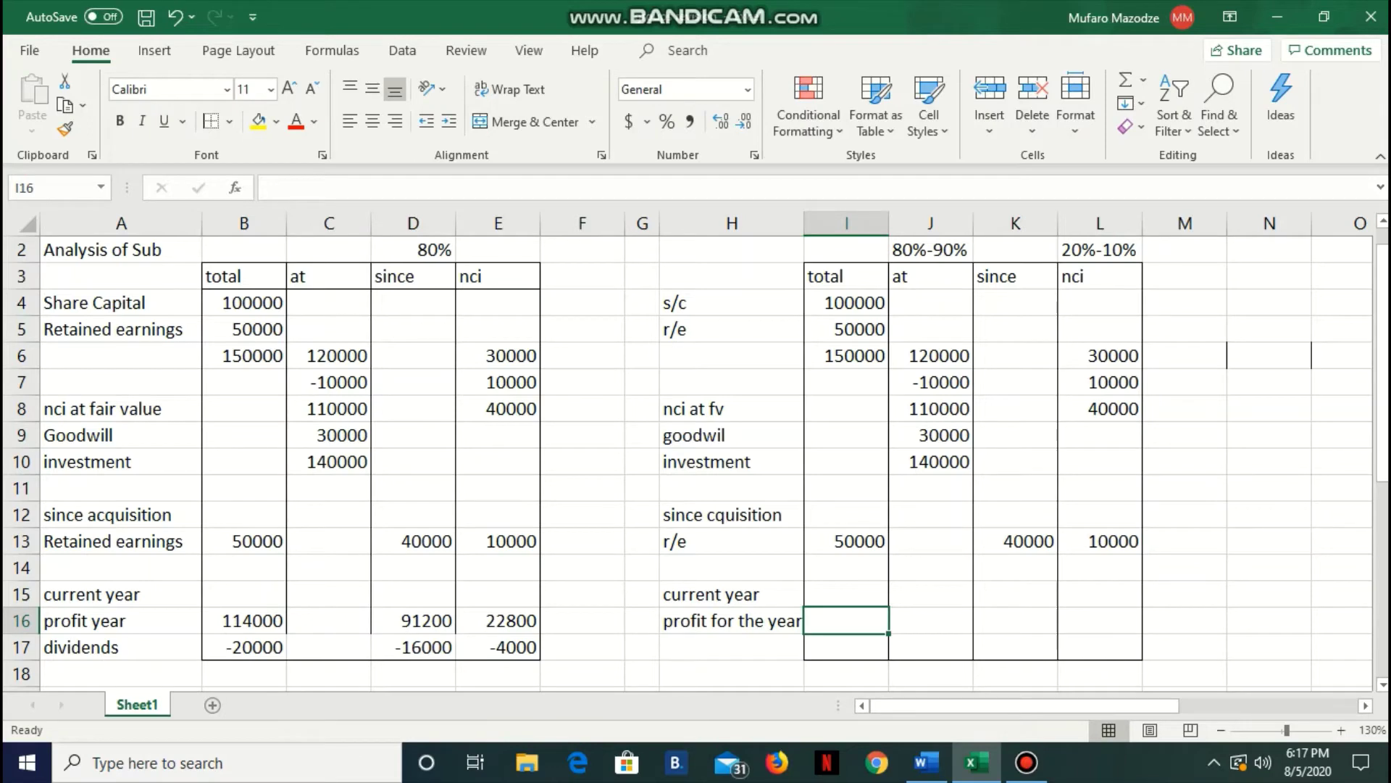
text(12000)
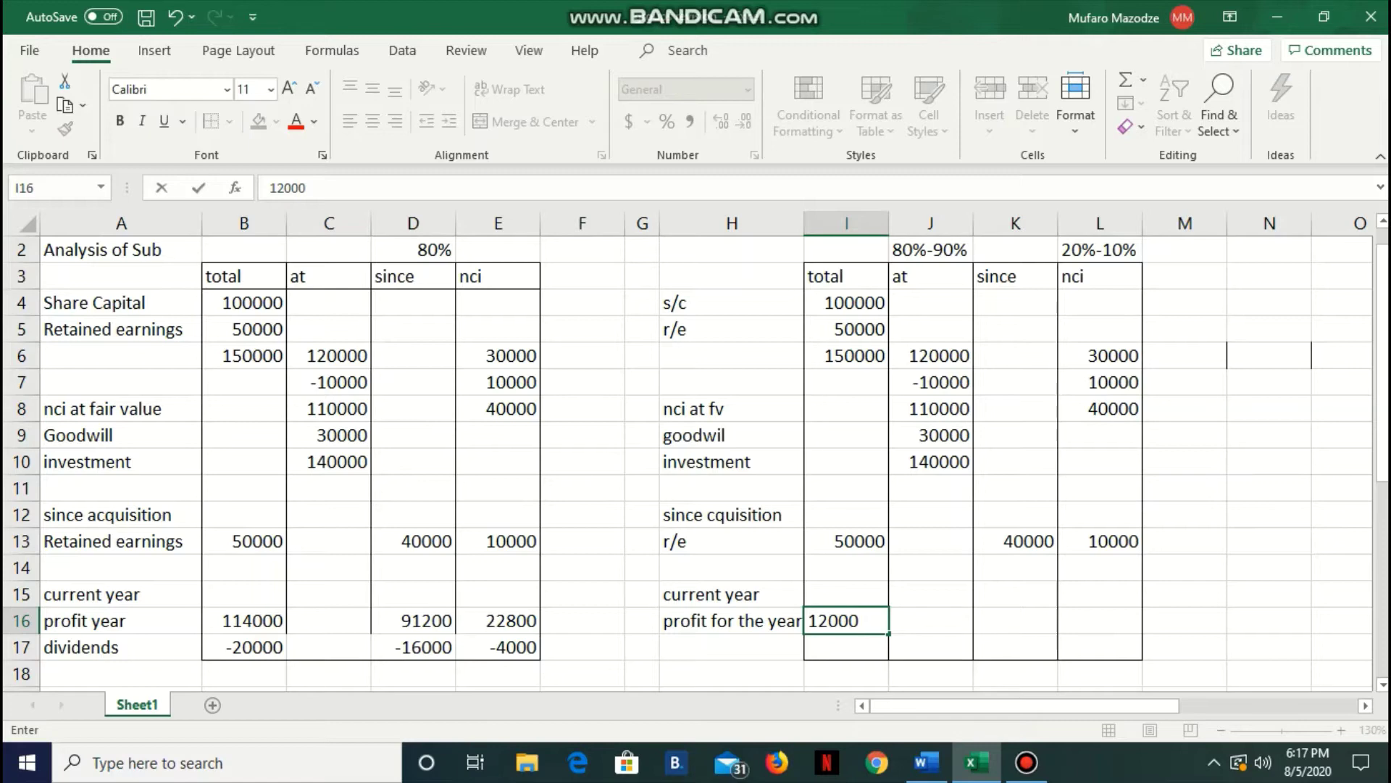
text(0)
key(BackSpace)
key(BackSpace)
key(BackSpace)
key(BackSpace)
key(BackSpace)
key(BackSpace)
text(=120)
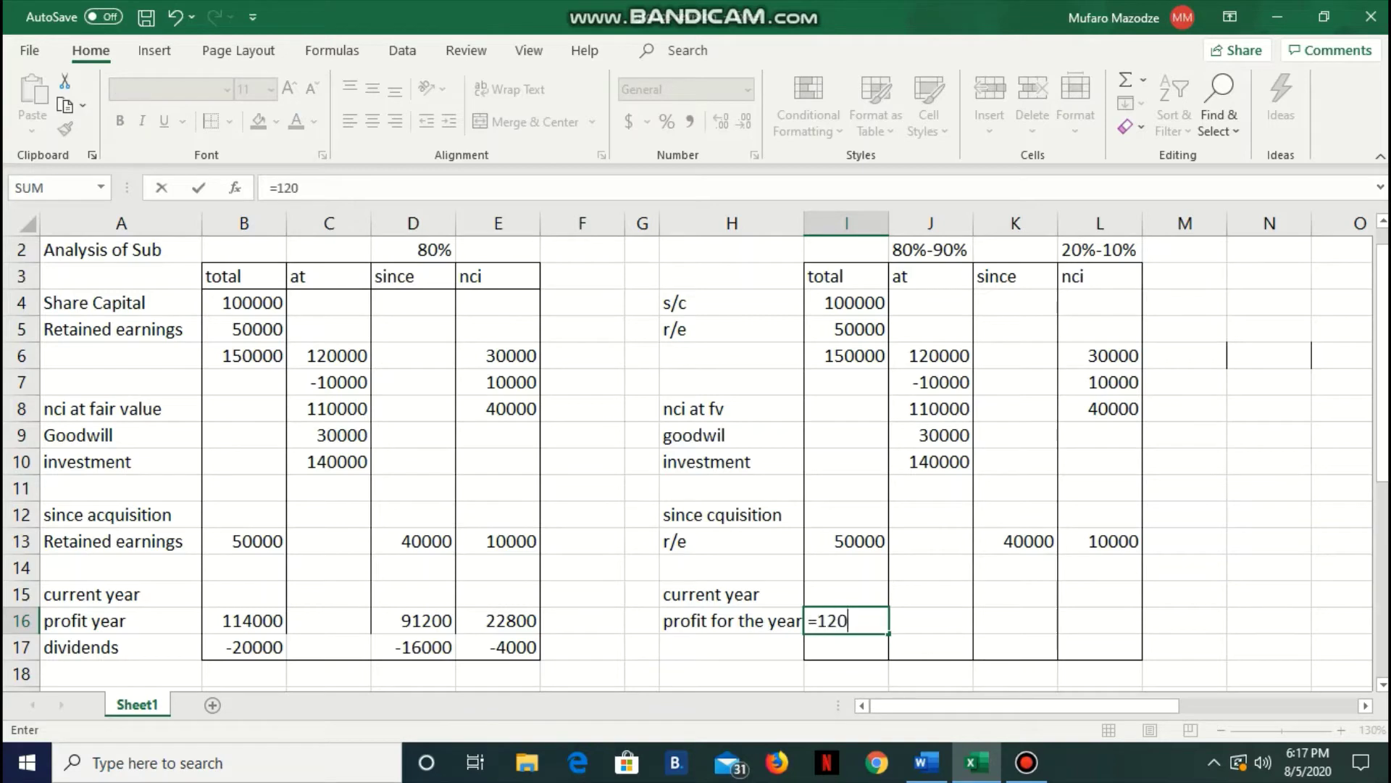
text(000/2)
key(Return)
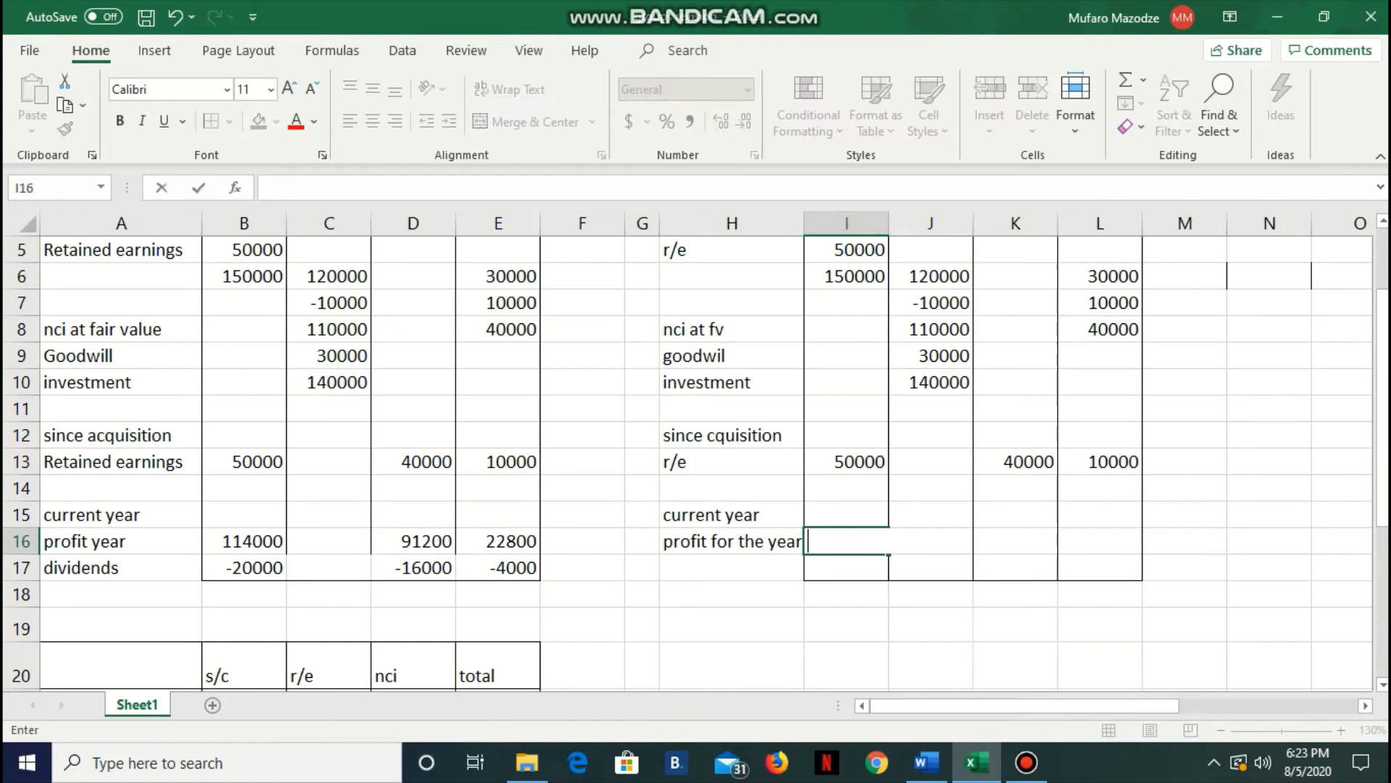
Enter =114000/2 in I16 as the total profit for the first half of the current year
text(=)
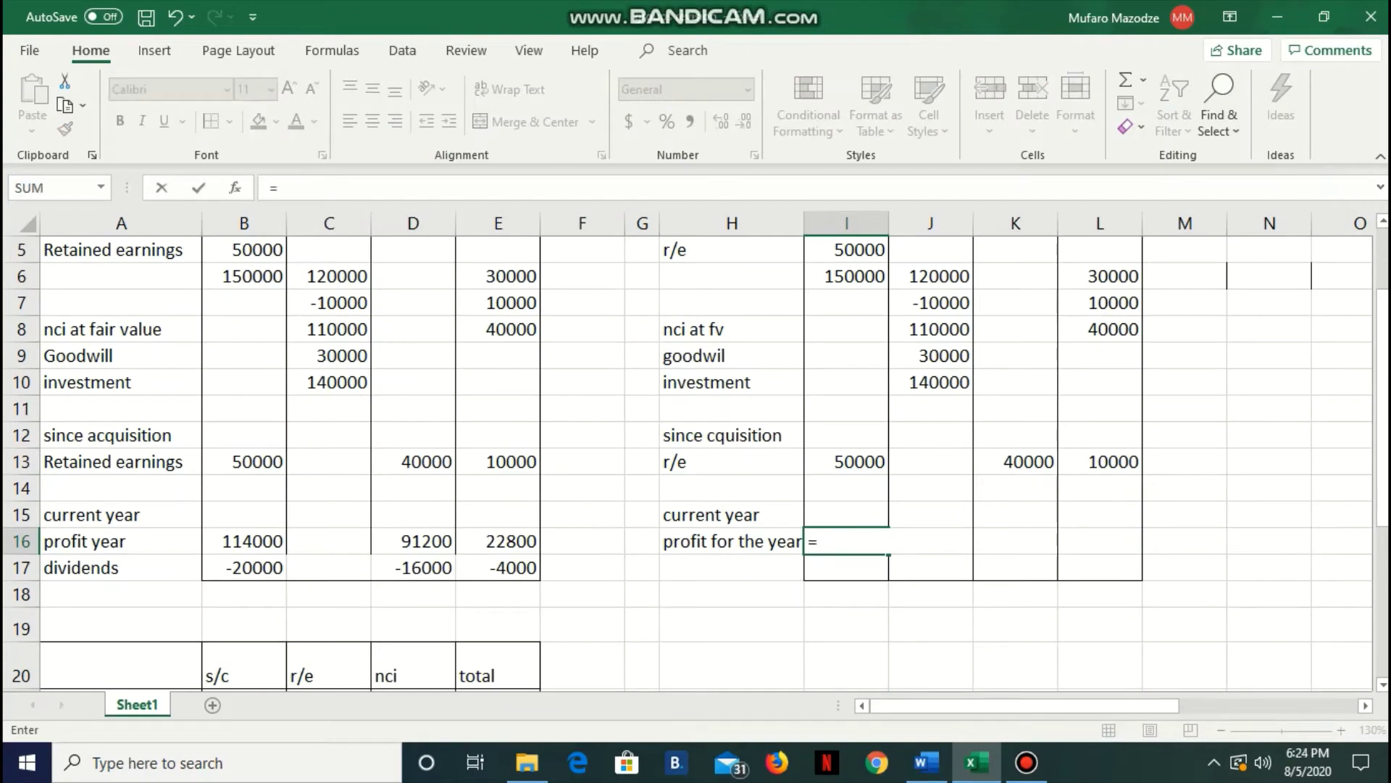
text(114000)
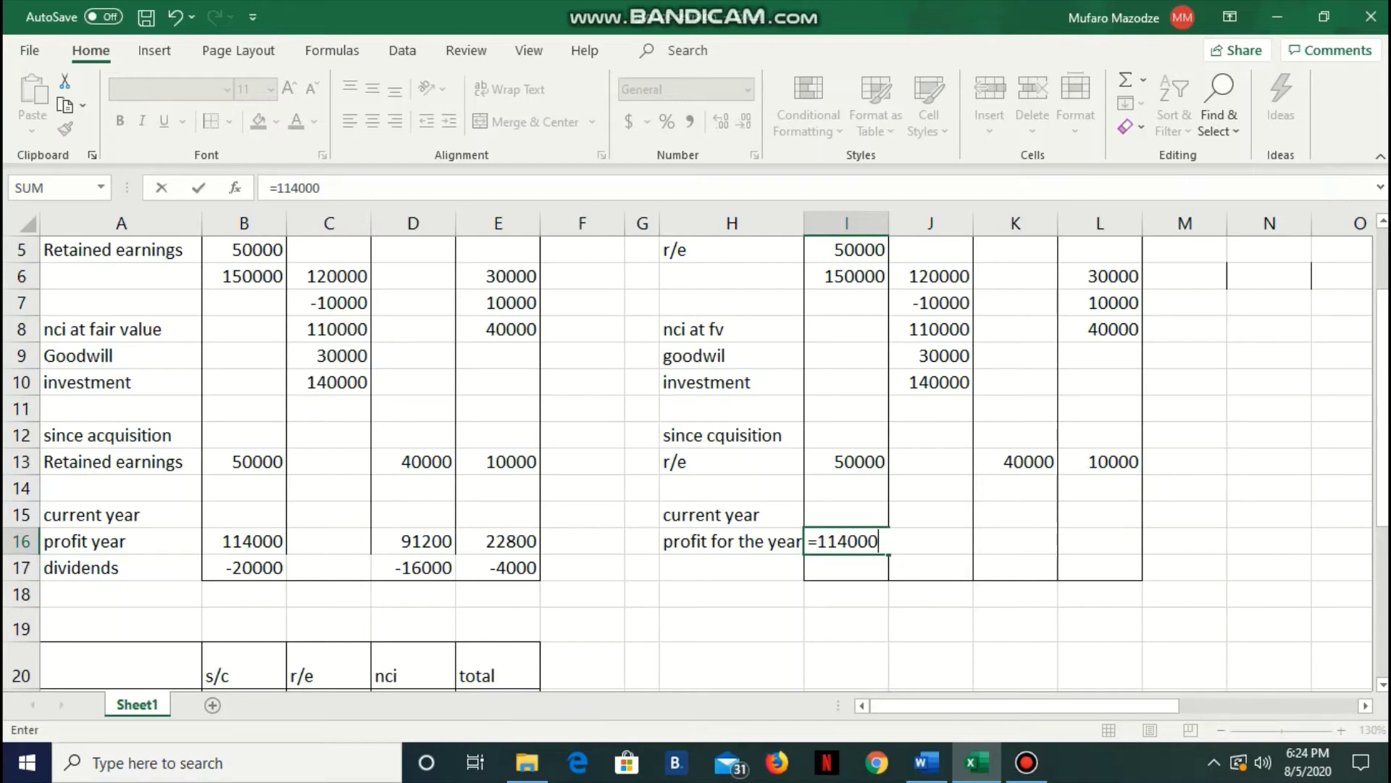
text(/2)
key(Return)
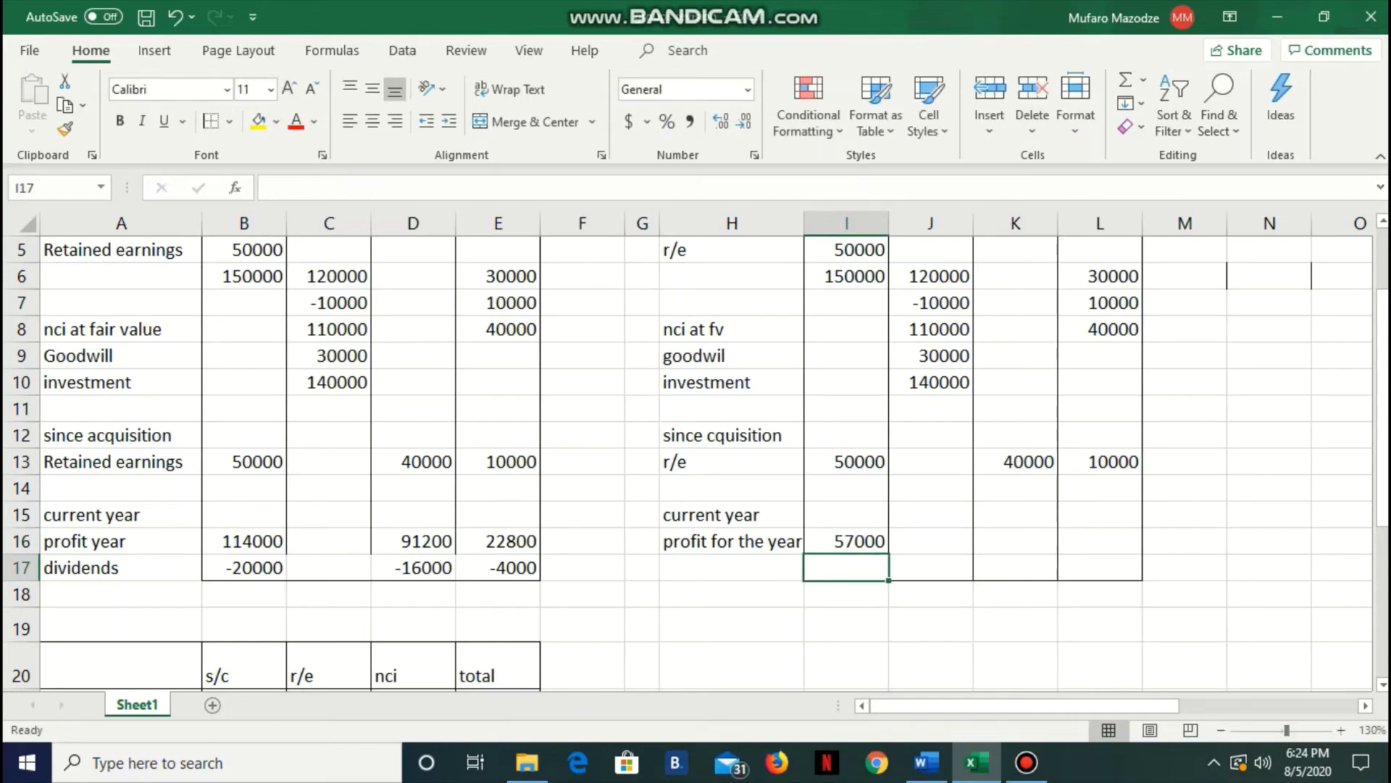
Calculate the parent's 80% share of the profit in K16 with =I16*0.8
click(244, 541)
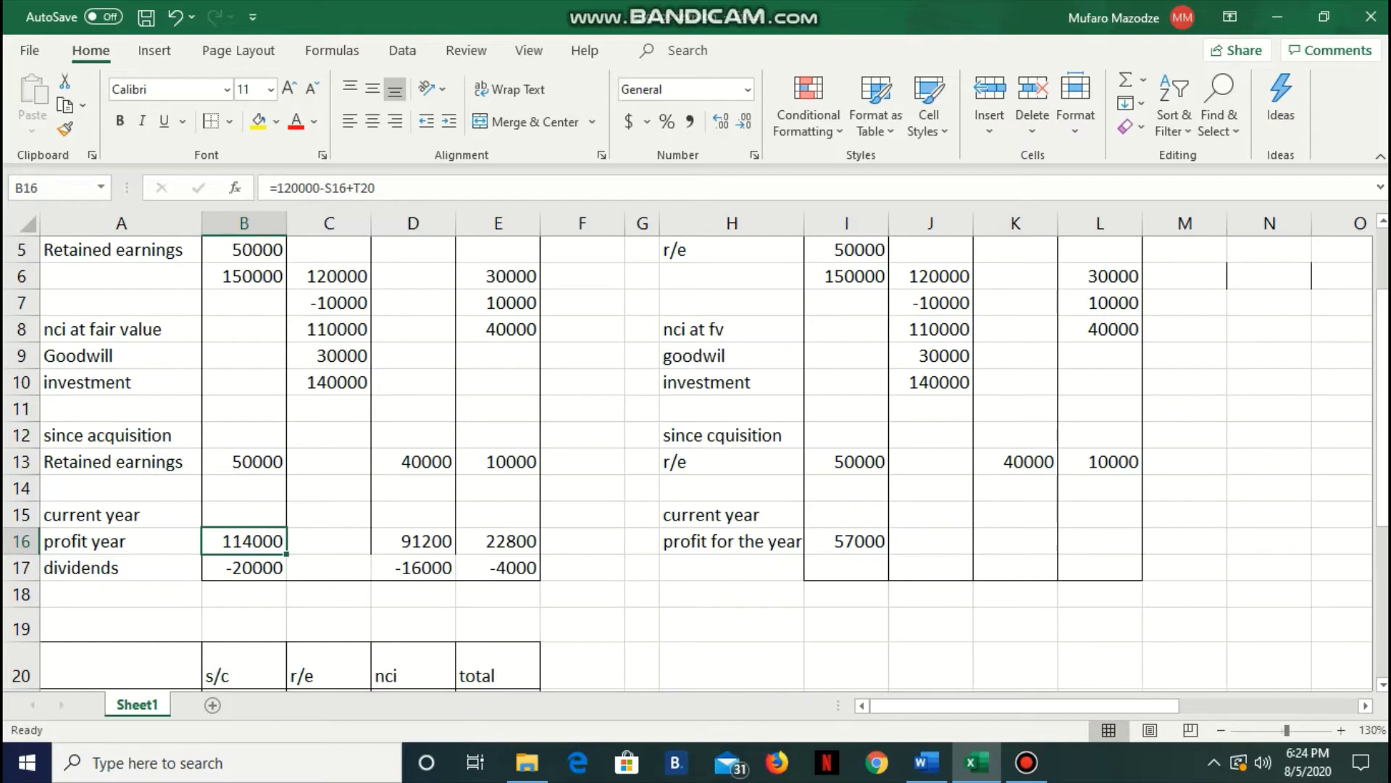
click(1014, 541)
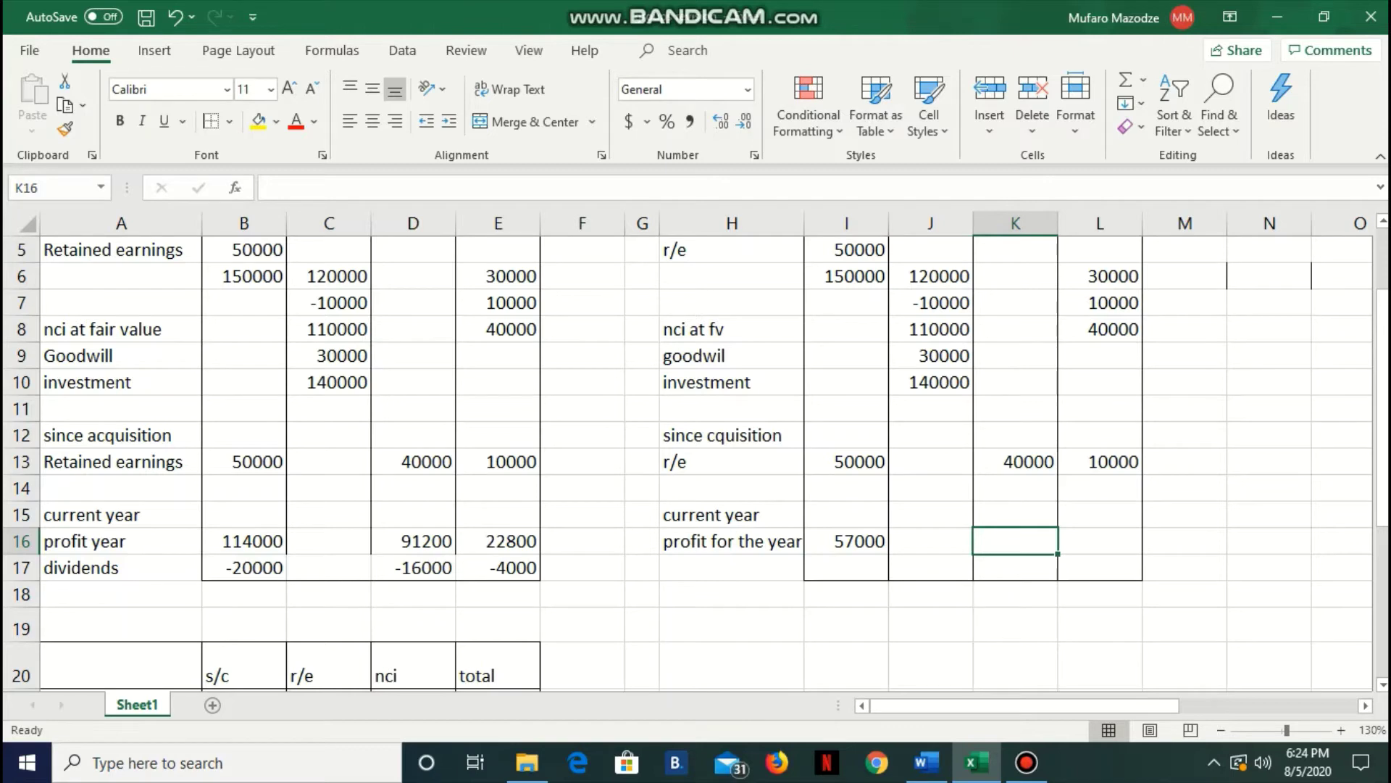
text(=)
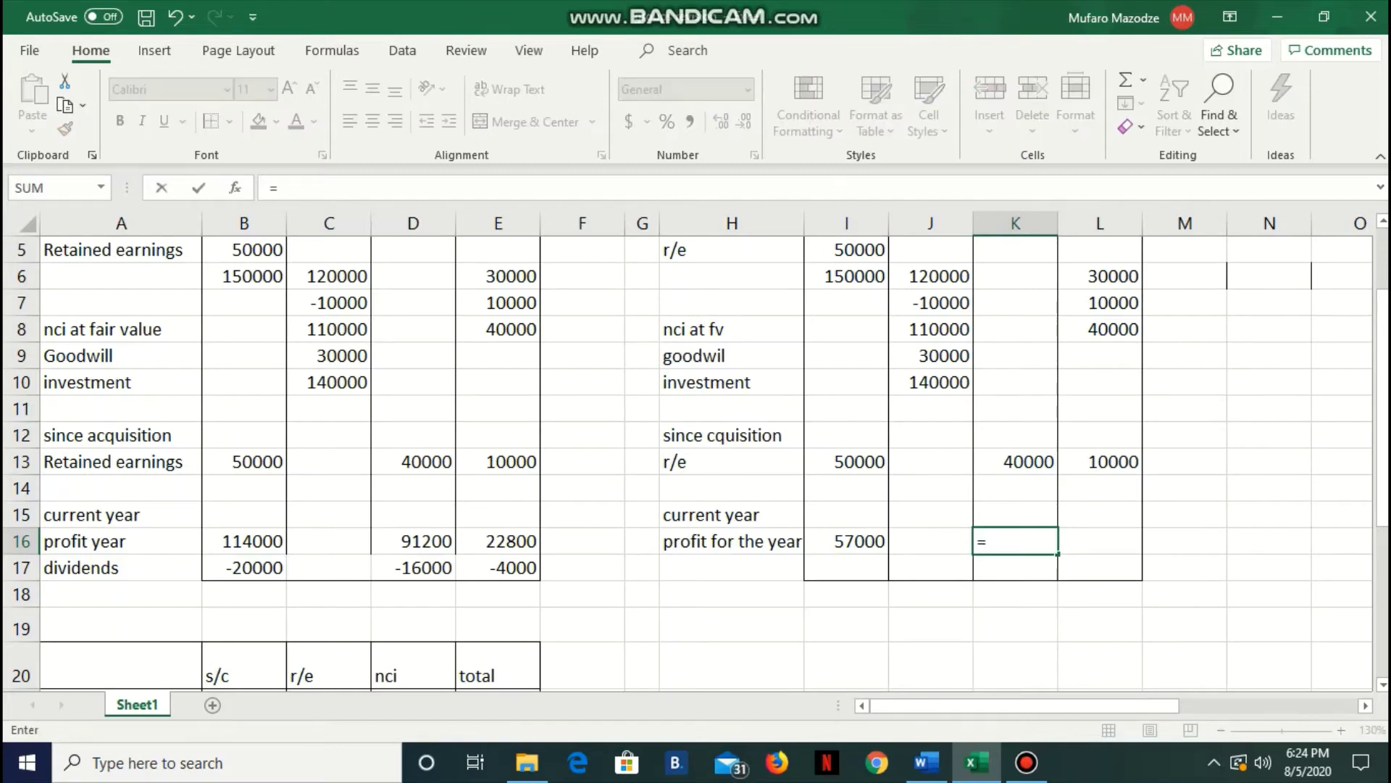
click(847, 541)
text(*)
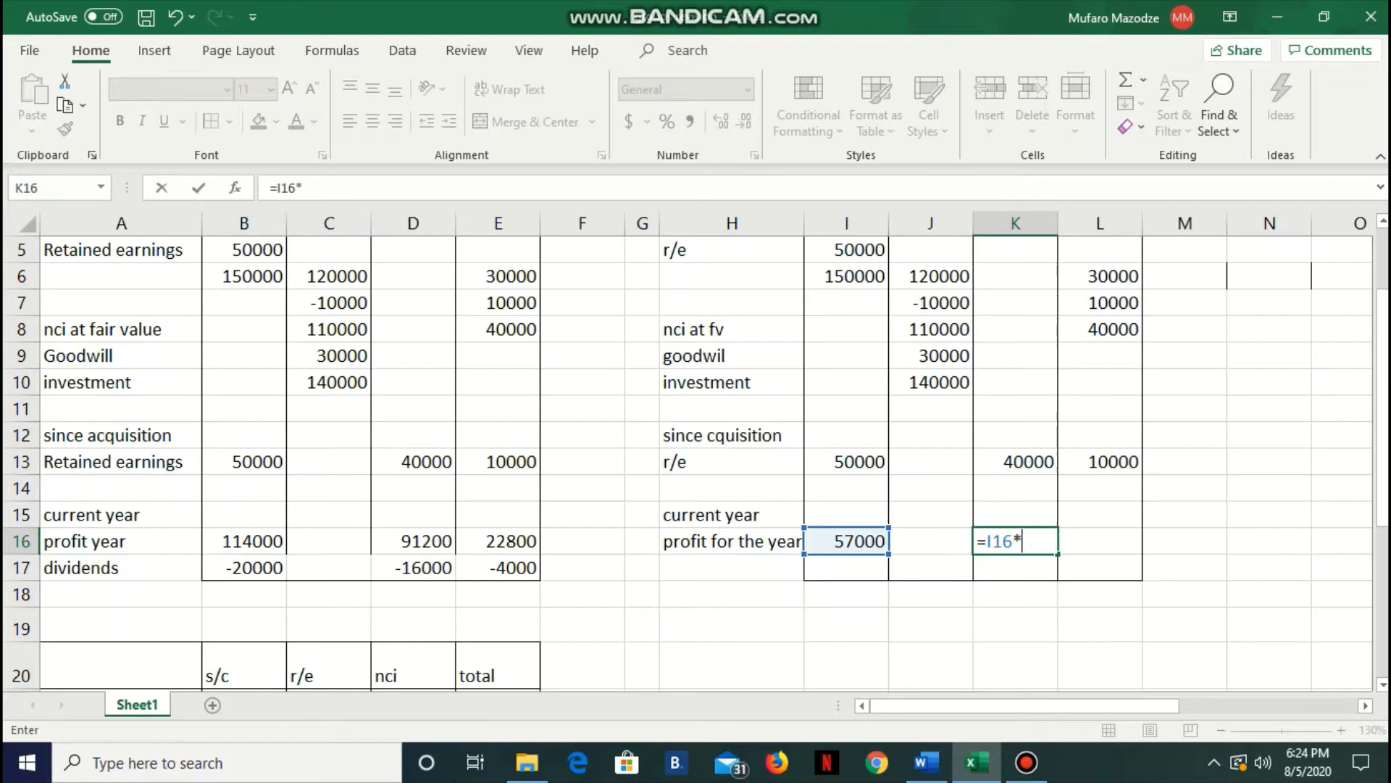
text(0.8)
key(Return)
Calculate the nci share of the profit in L16 with =I16-K16
click(1099, 541)
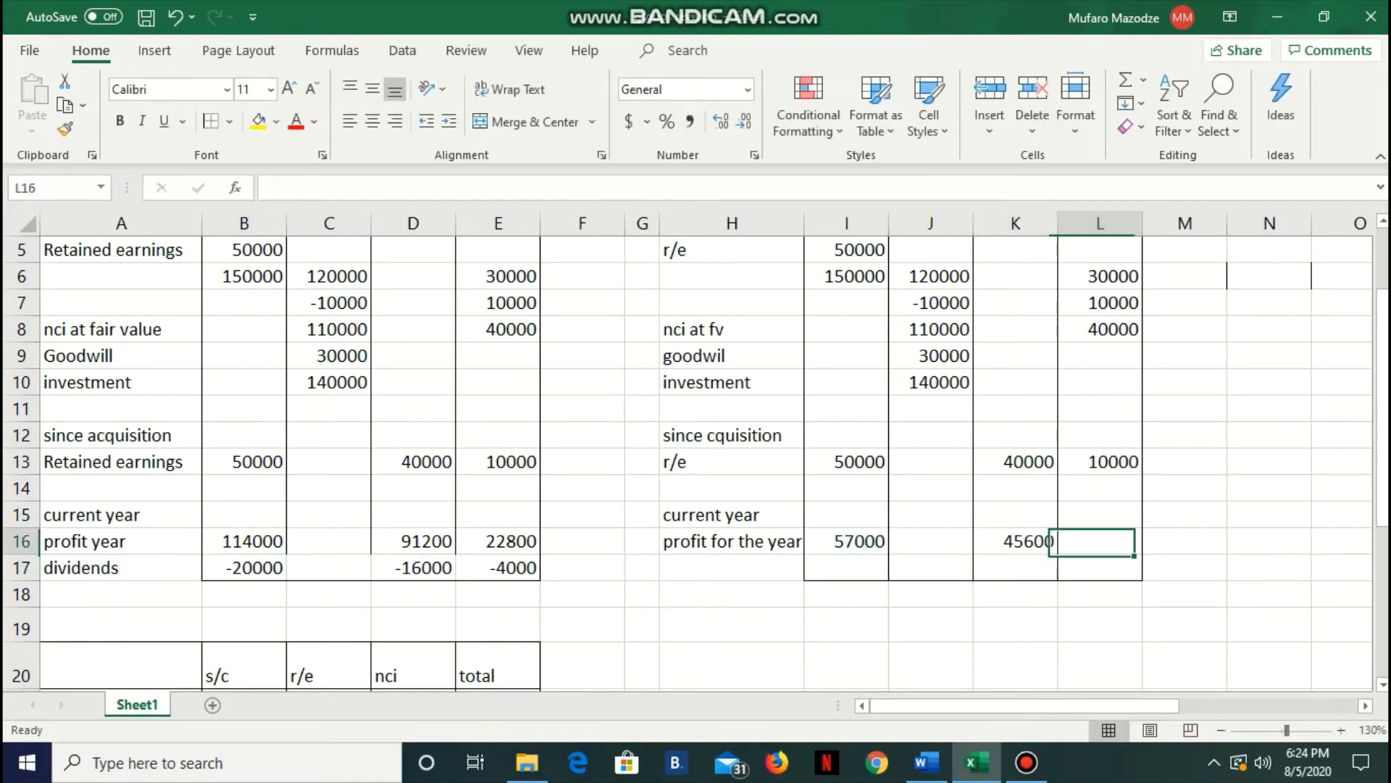
text(=)
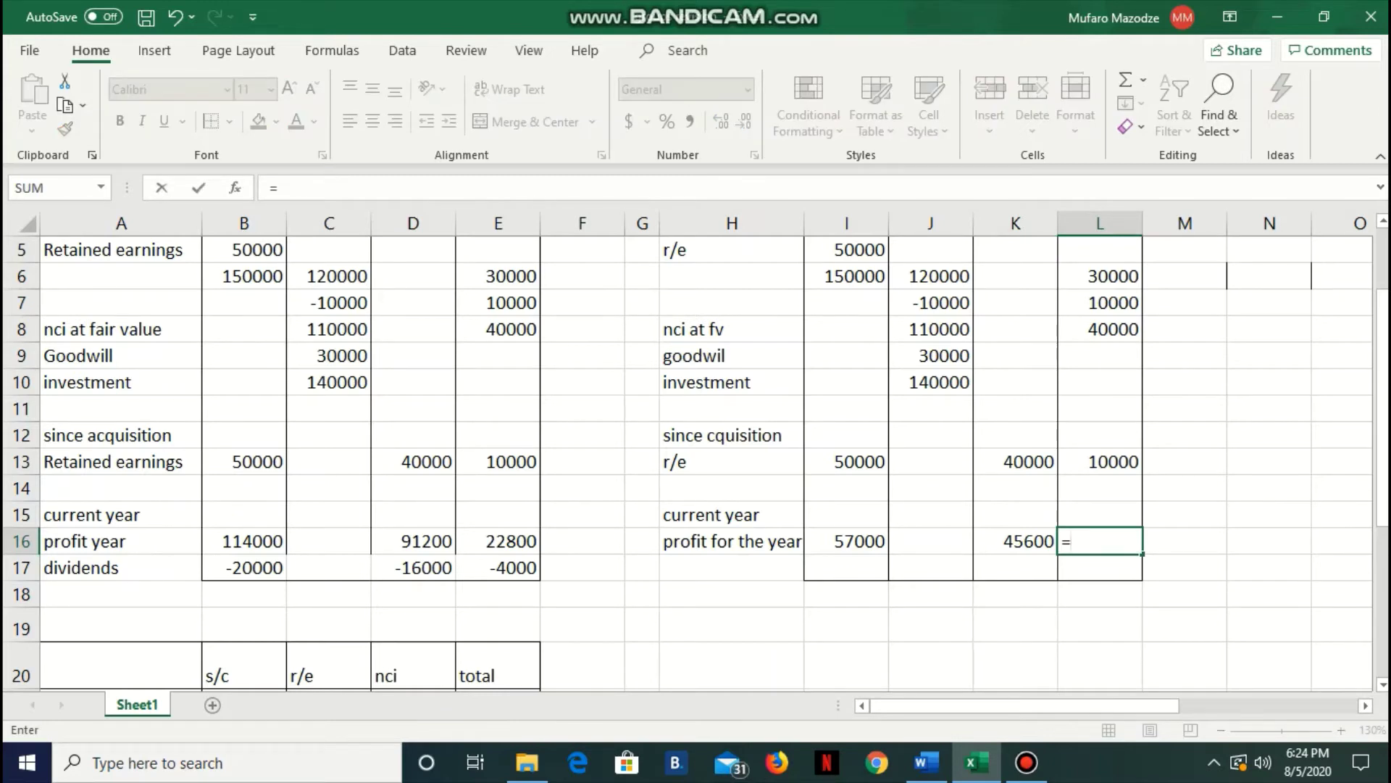
click(846, 541)
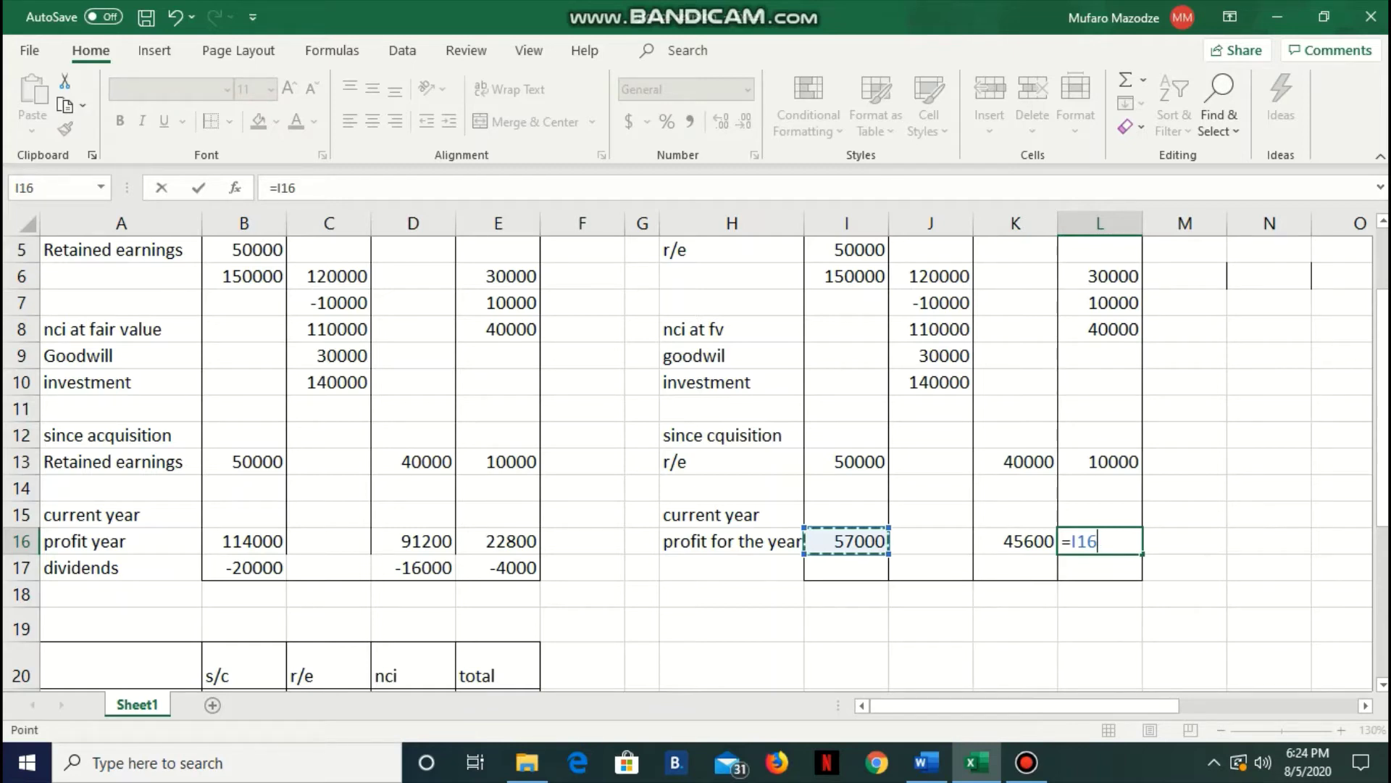
click(1014, 540)
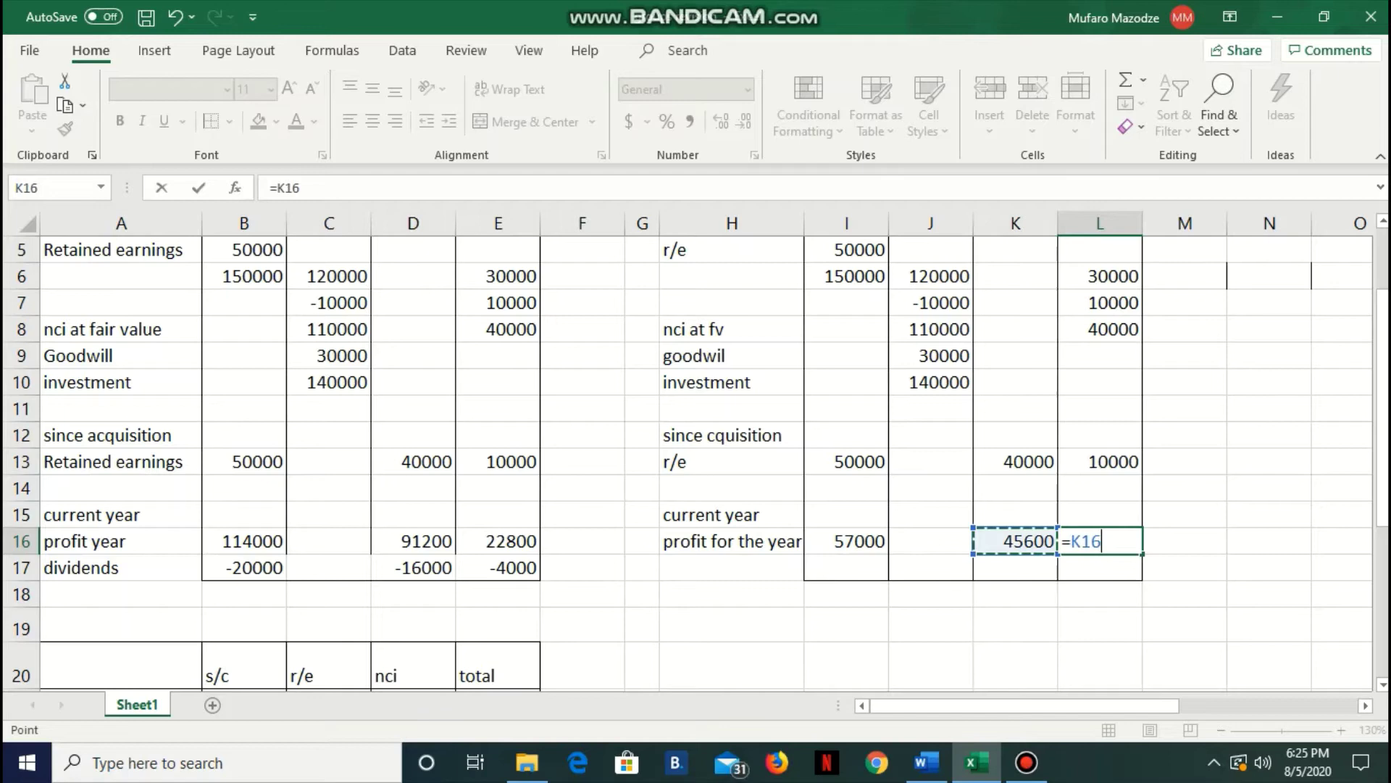
click(845, 541)
text(-)
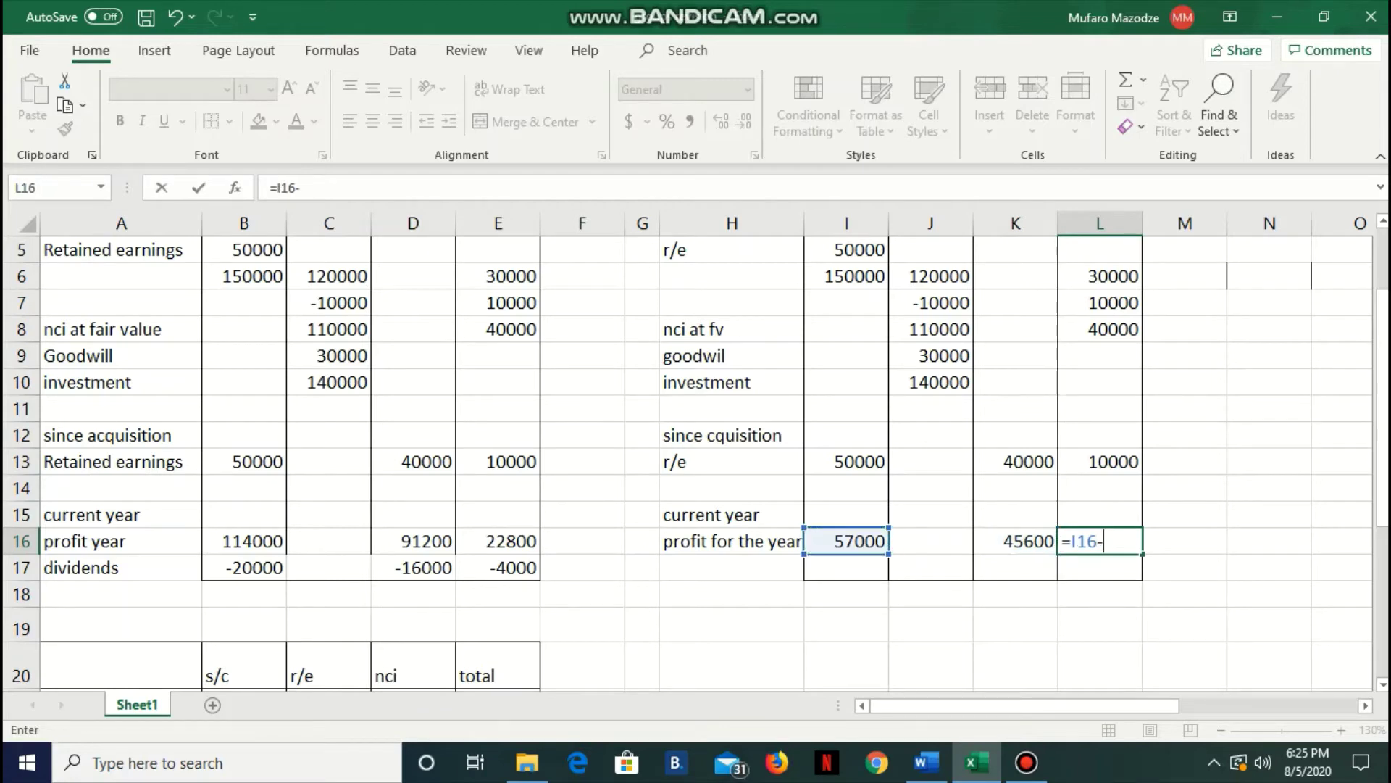
click(1015, 541)
key(Return)
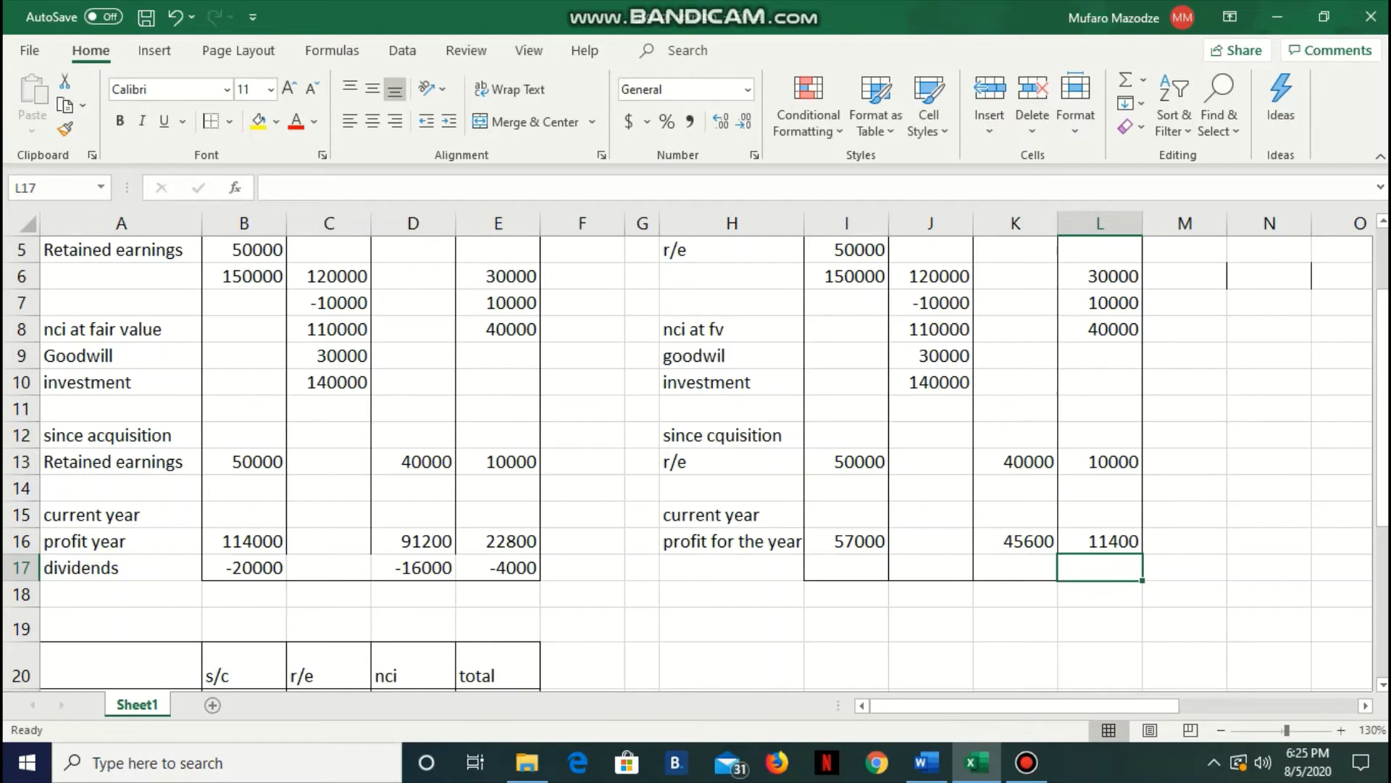
Total the nci column in L17 by summing L8 through L16
drag(1381, 503, 1381, 451)
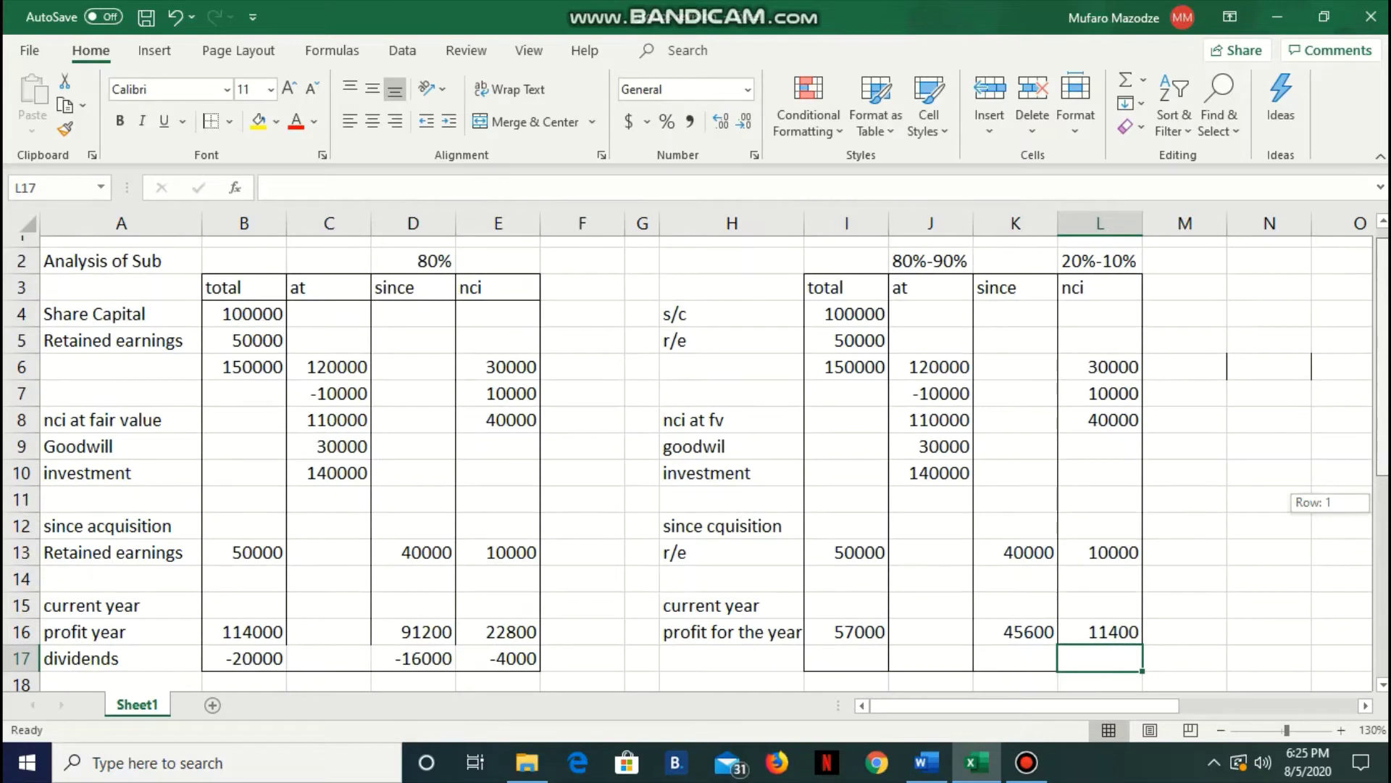
drag(1381, 451, 1381, 487)
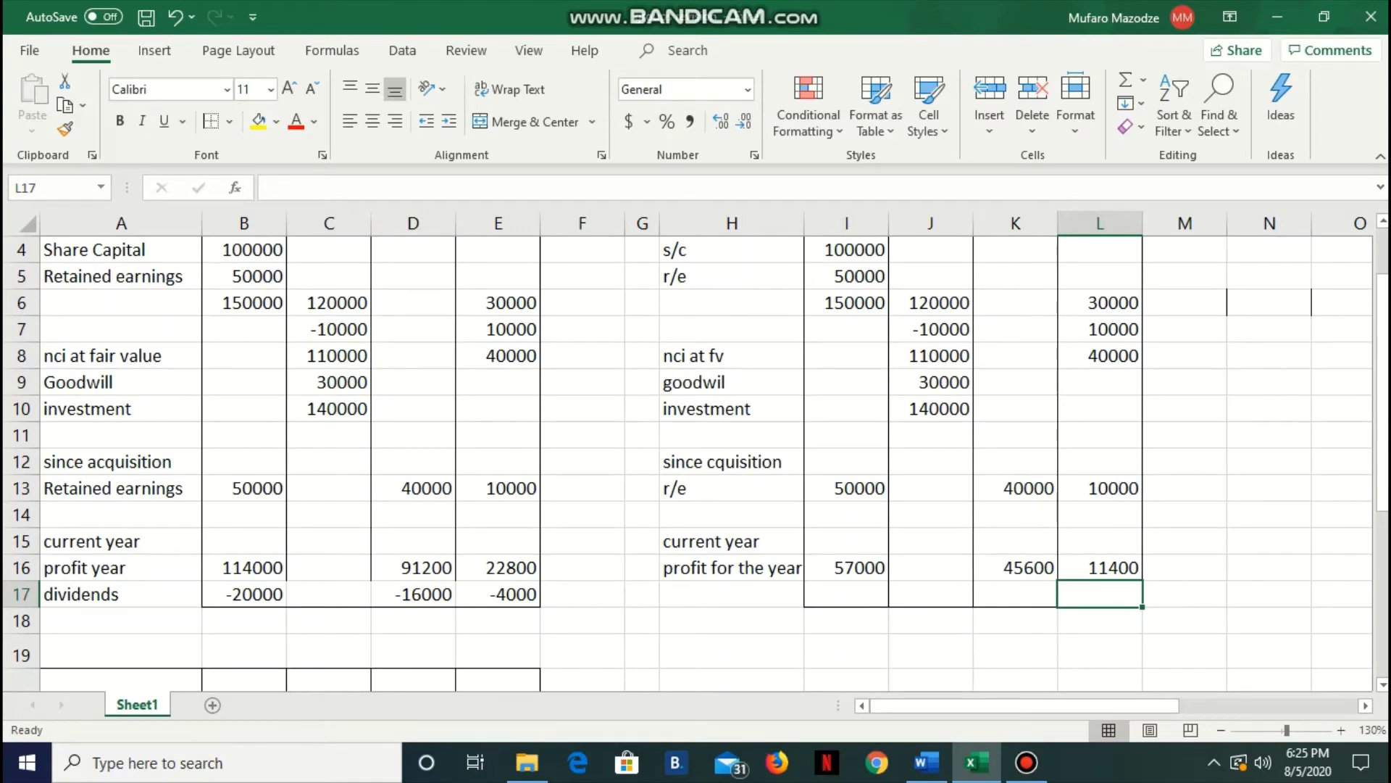
drag(1382, 392, 1382, 348)
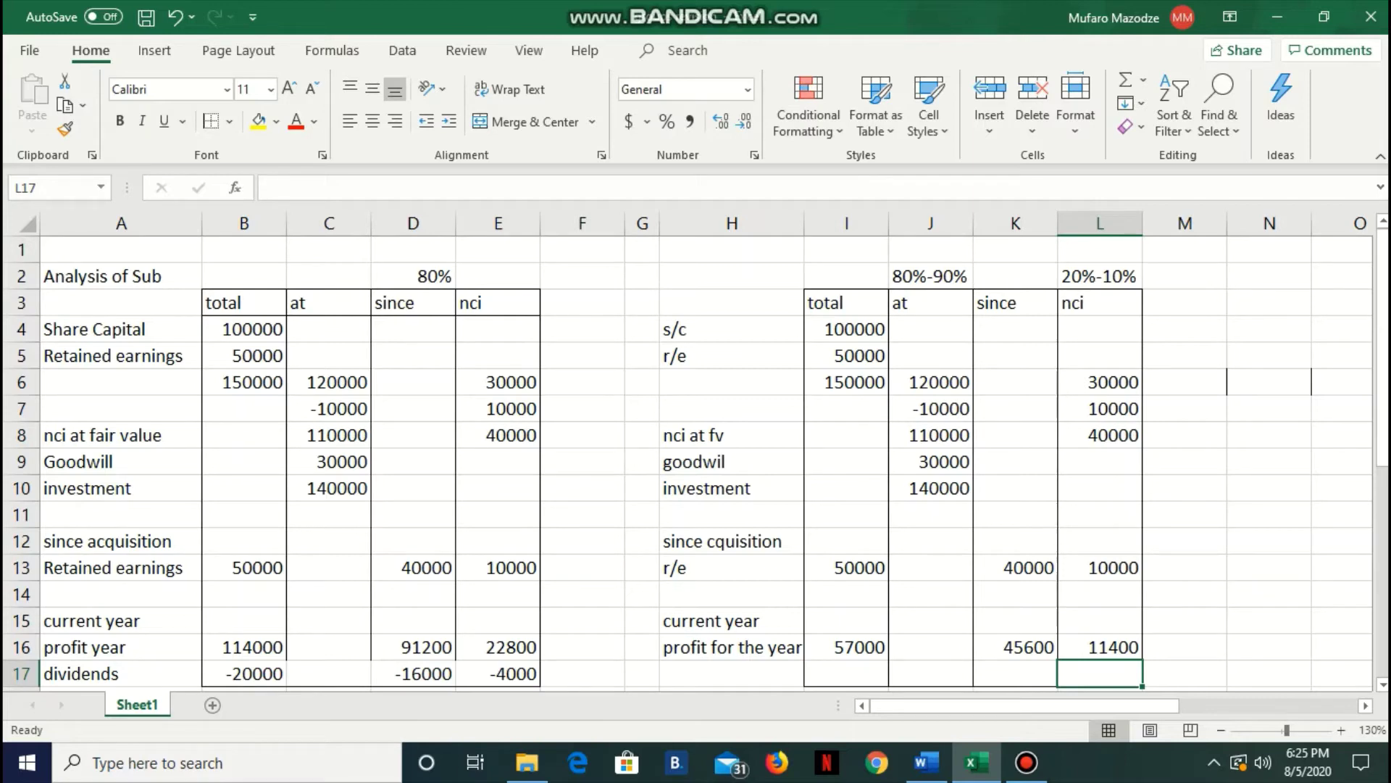
text(=)
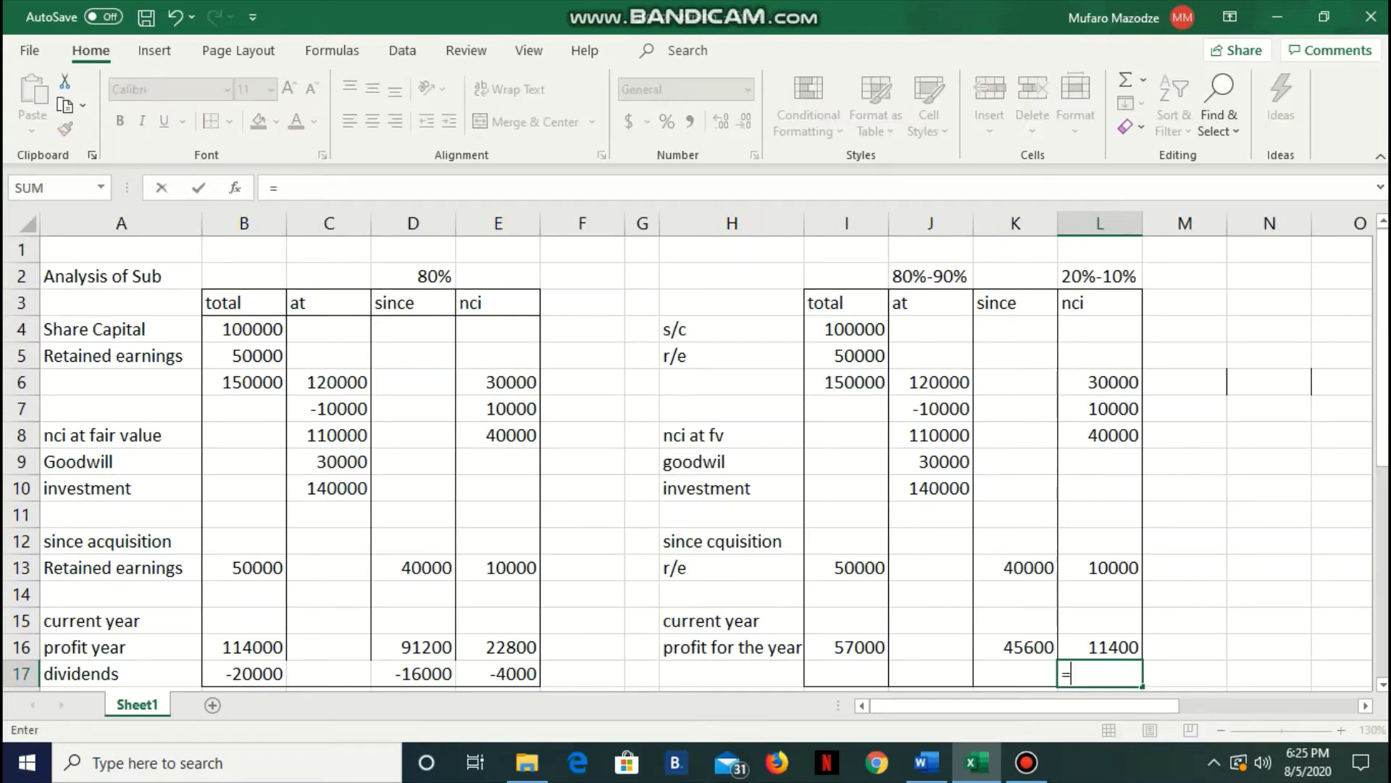
text(sum)
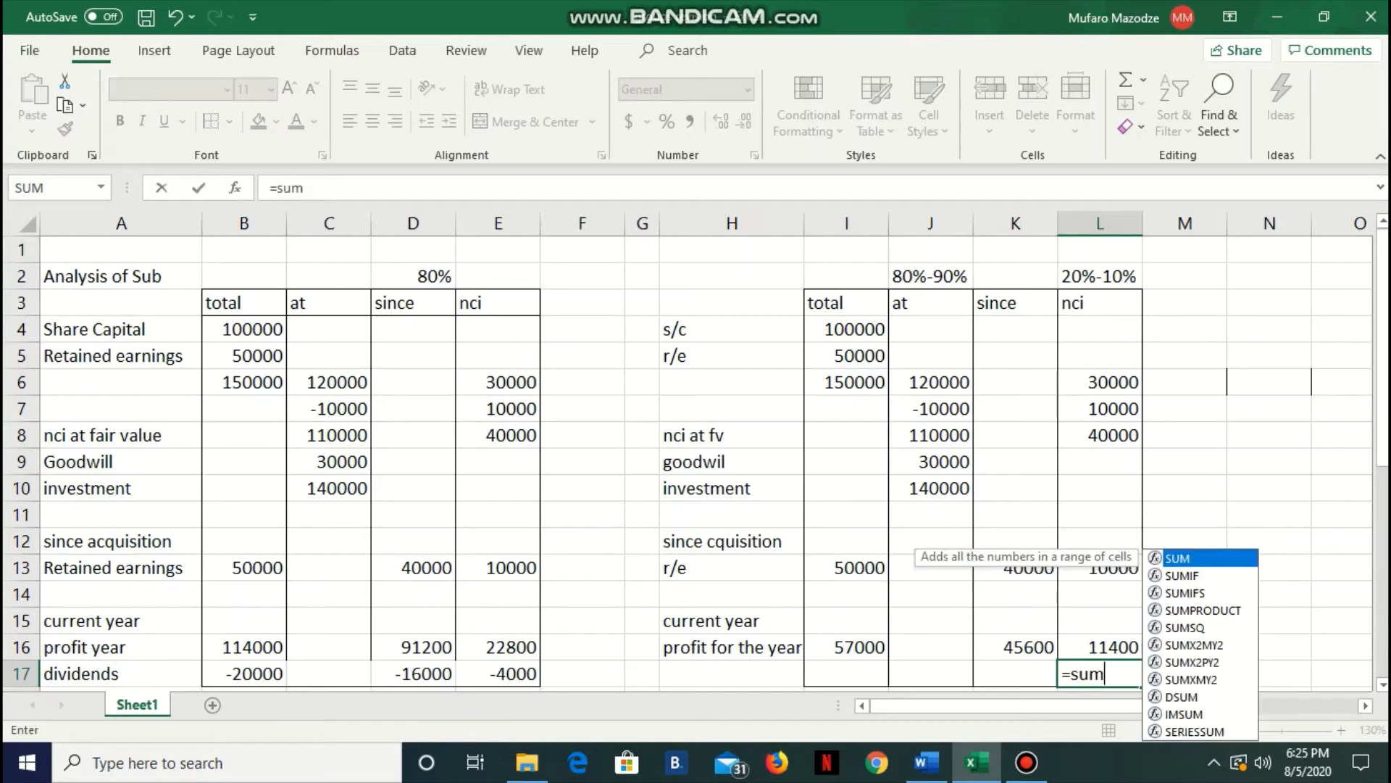
text(()
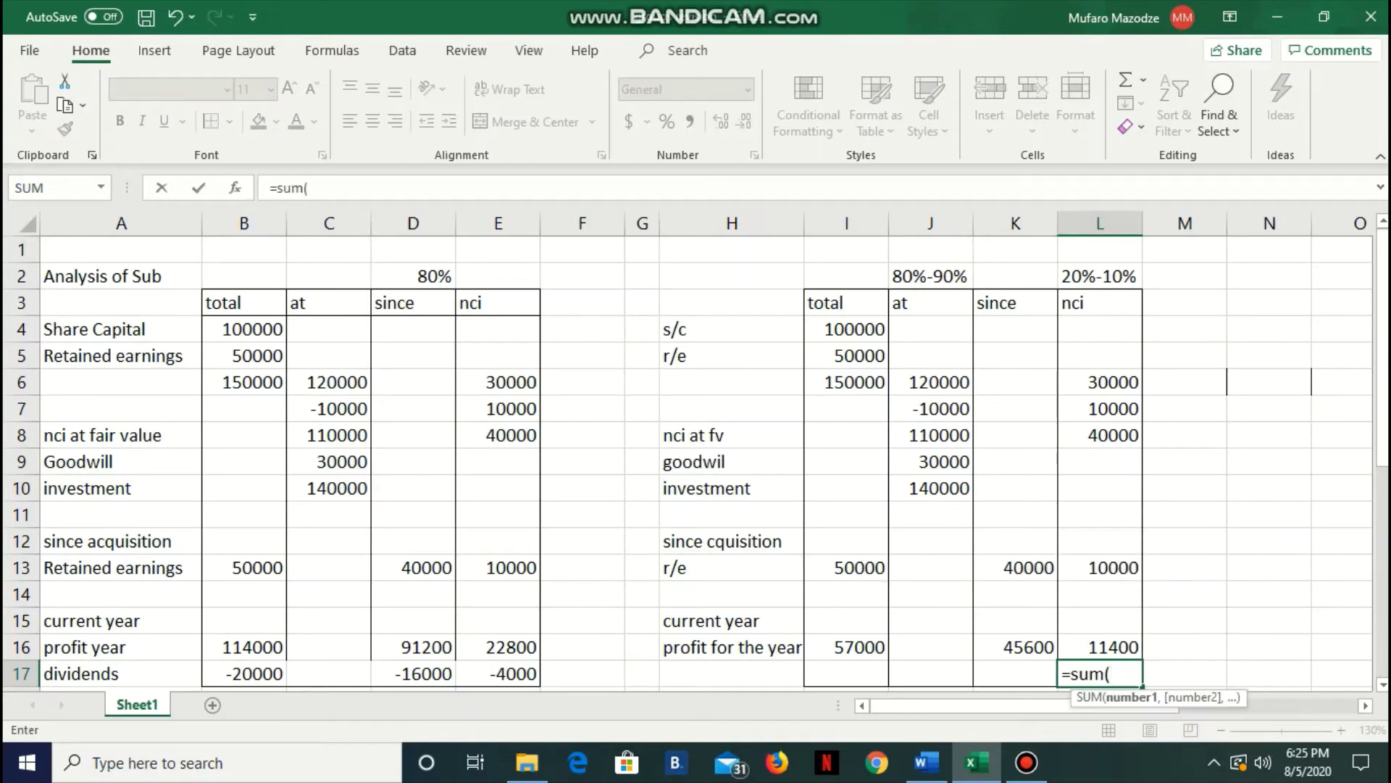
click(1099, 647)
drag(1100, 647, 1119, 431)
key(Return)
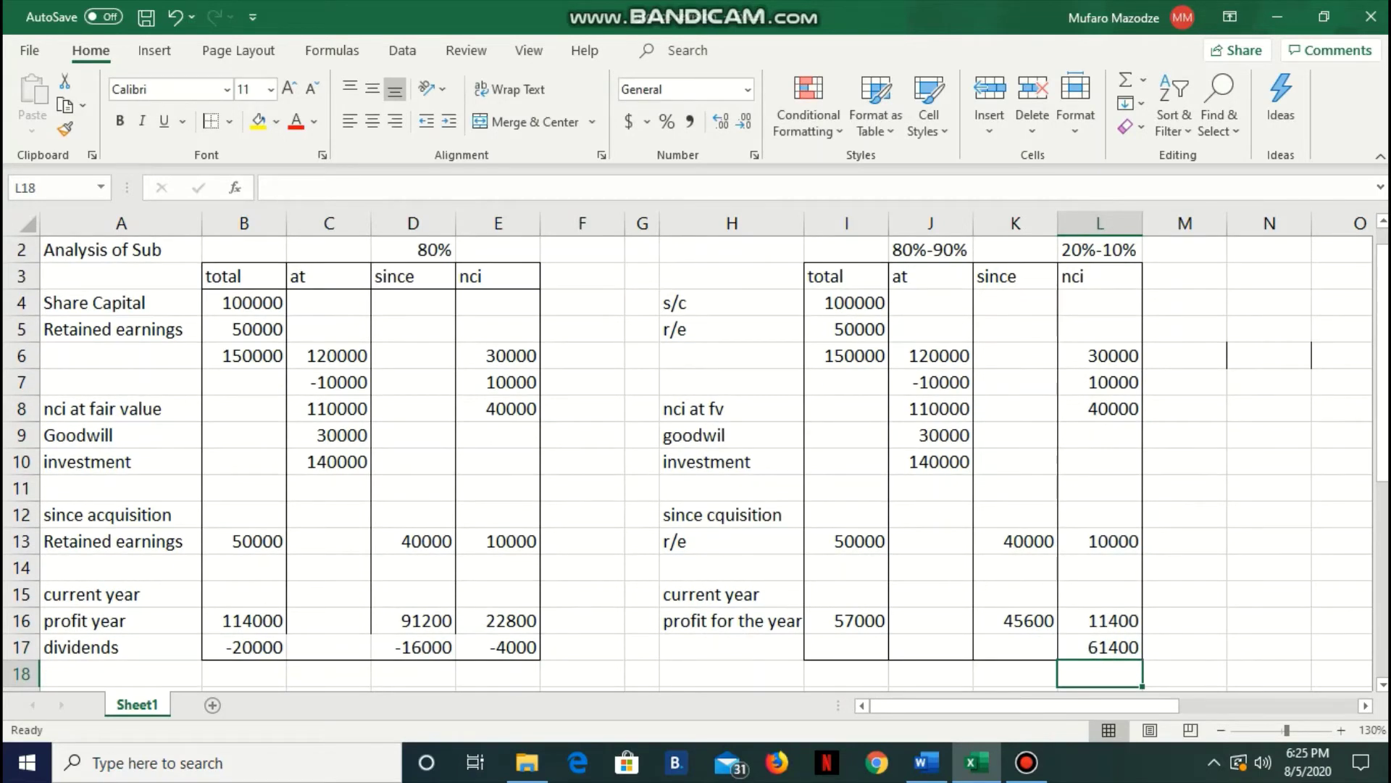
scroll(695, 463, down, 1)
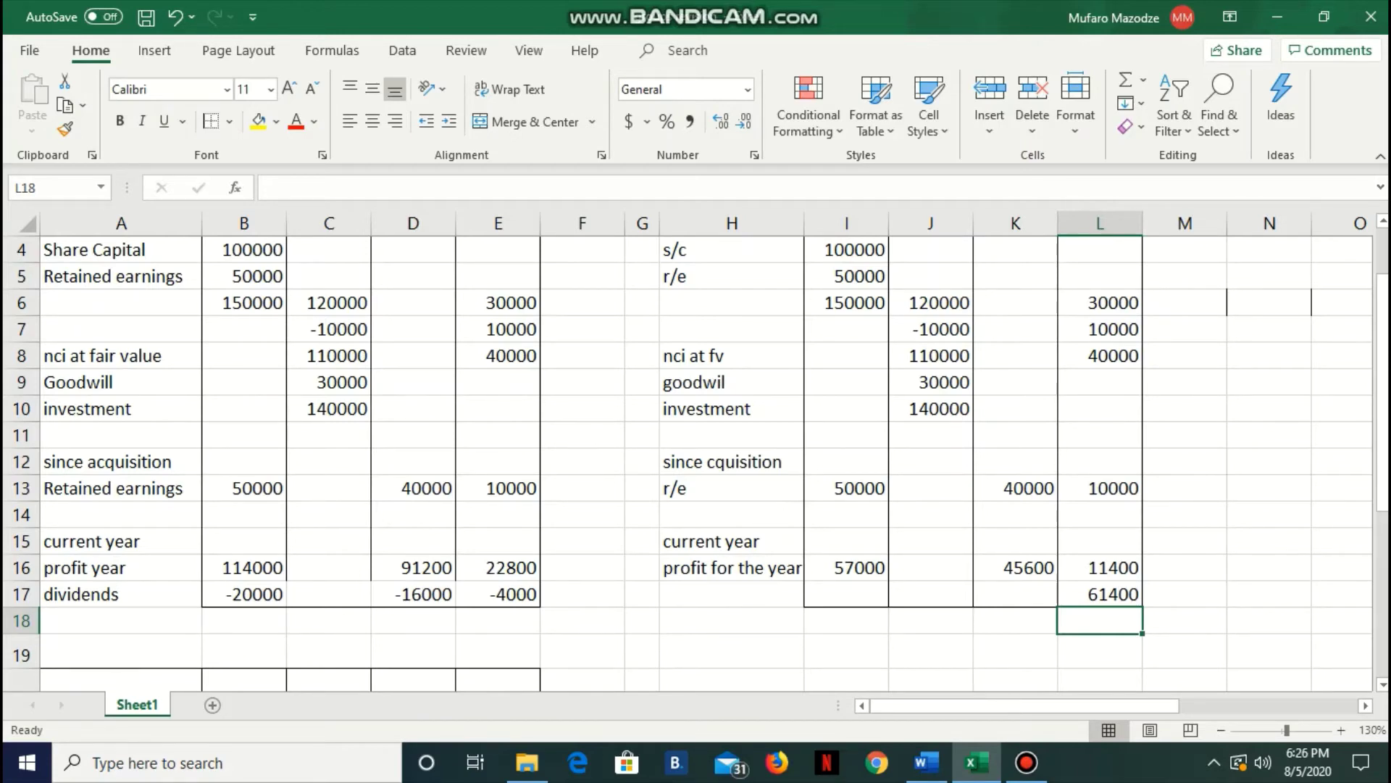
Calculate the nci portion acquired by the parent in J18 with =L17/20*10
click(930, 619)
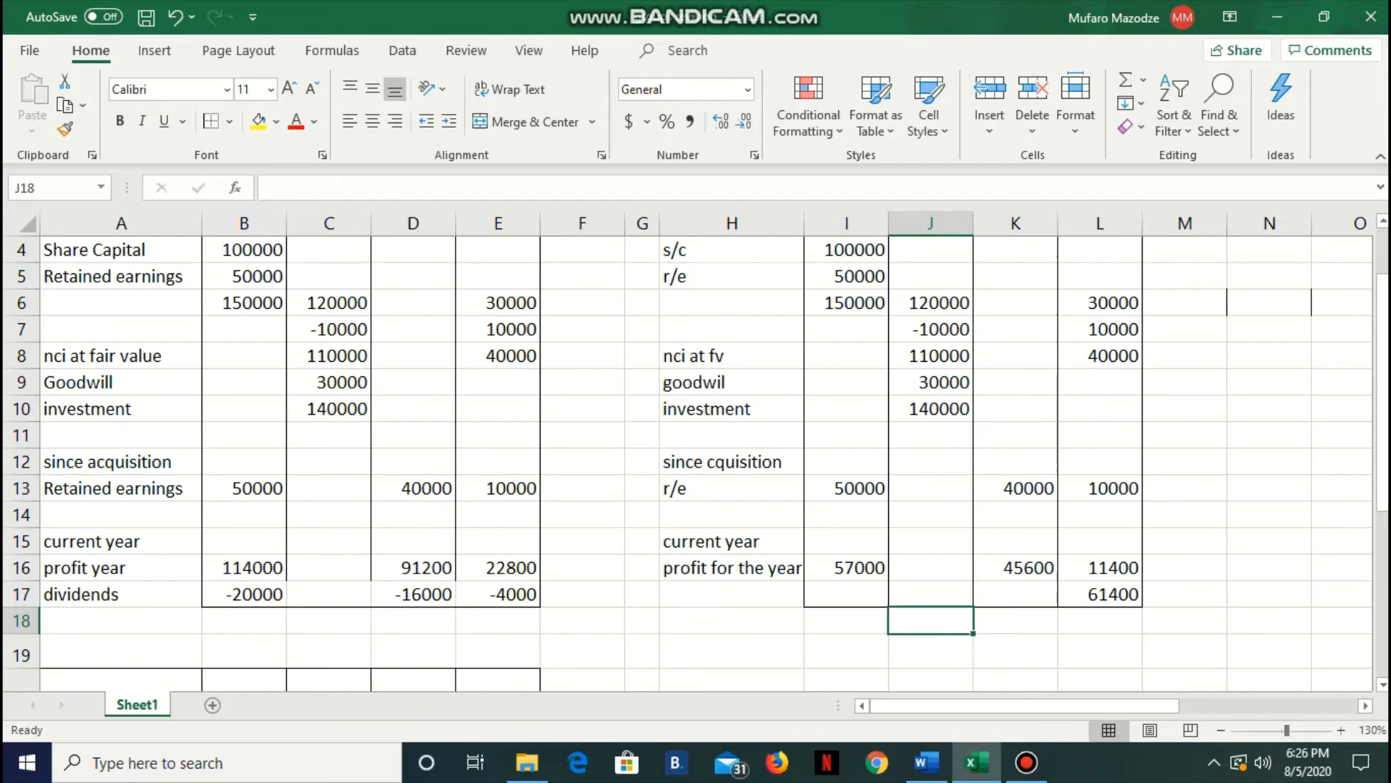
text(=)
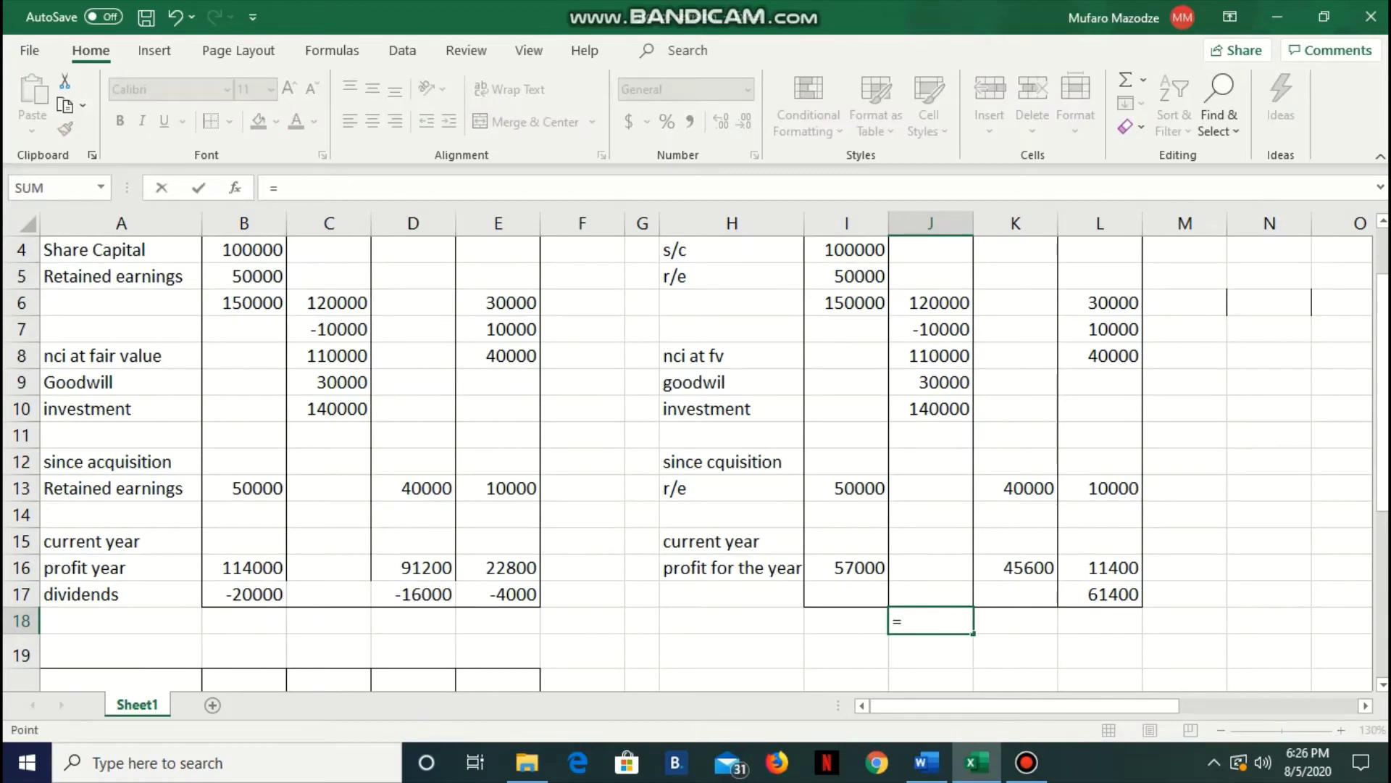
click(1099, 594)
text(/)
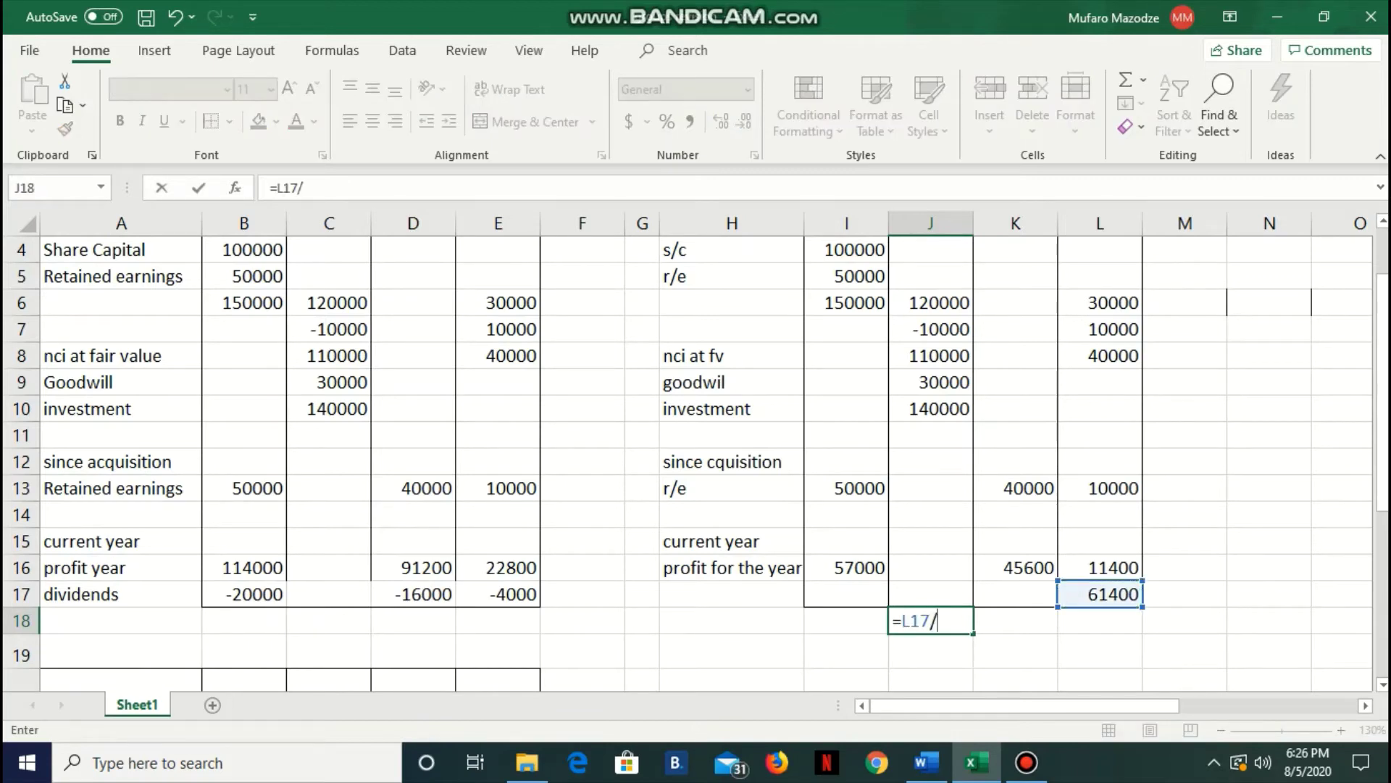
text(20*10)
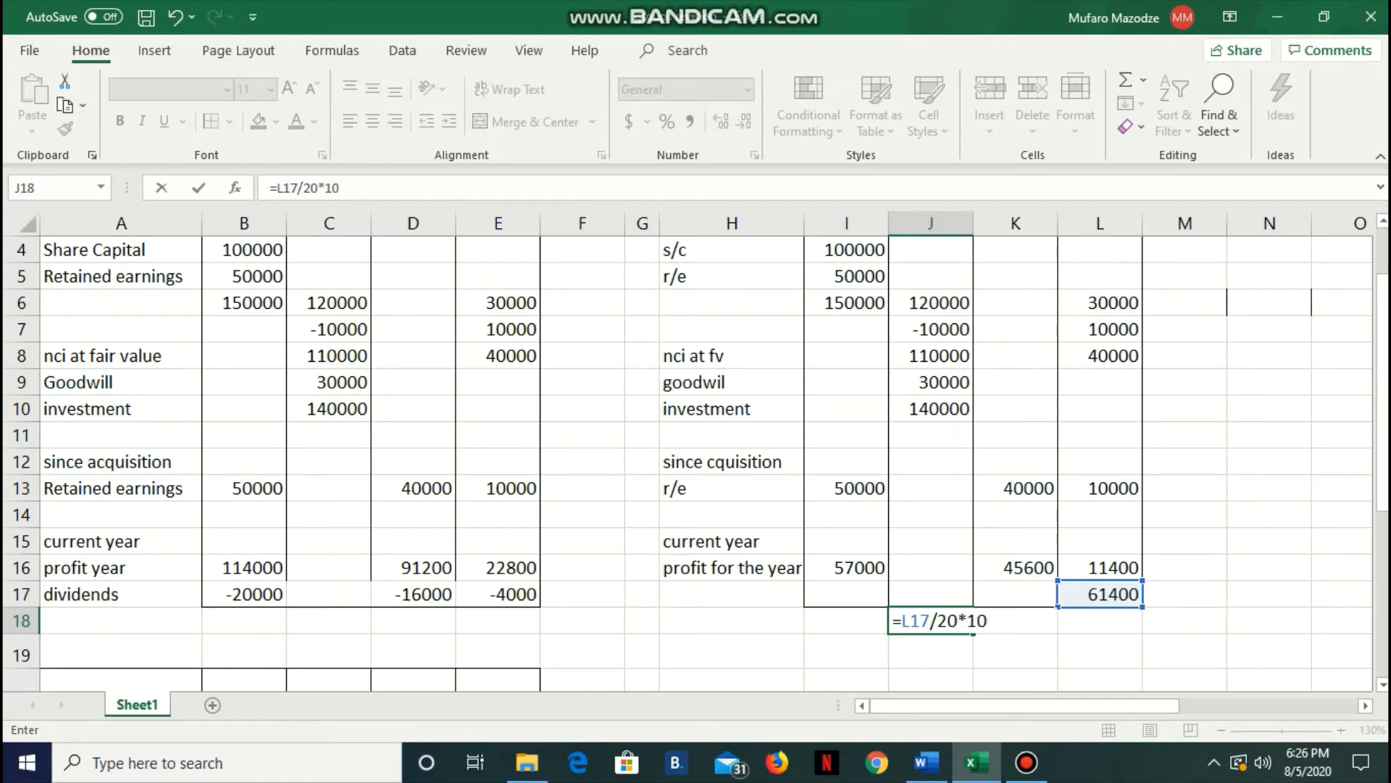
key(Return)
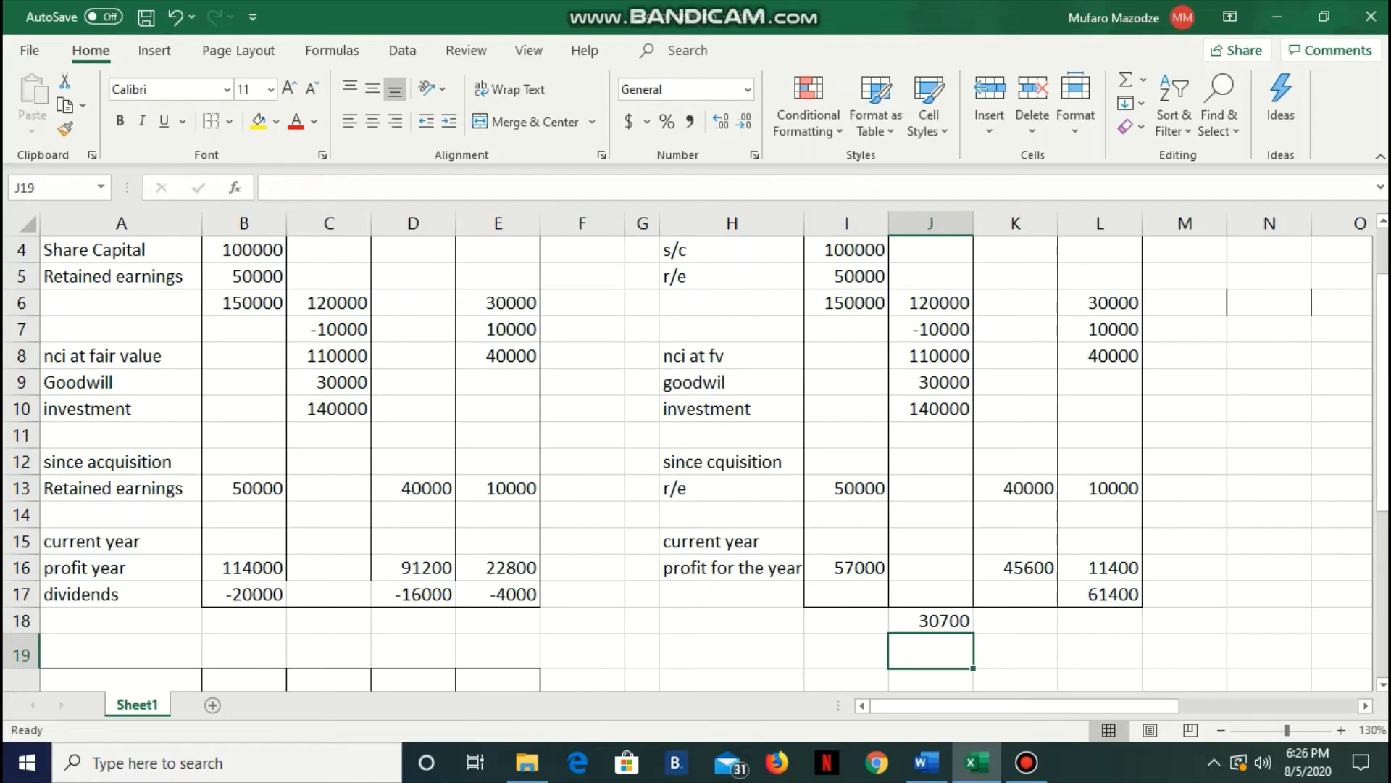
click(930, 620)
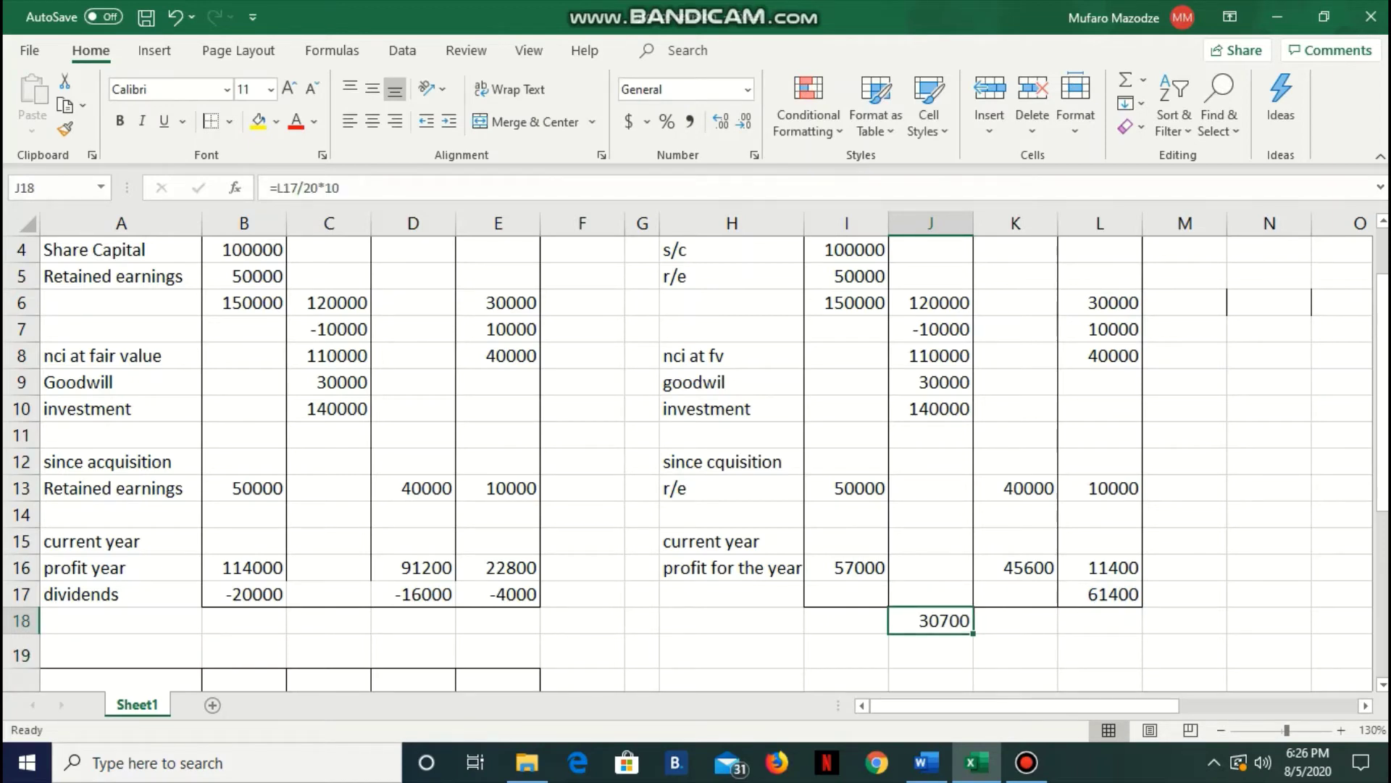
Label row 18 of the new analysis "acquisition of 10%" in H18
click(731, 620)
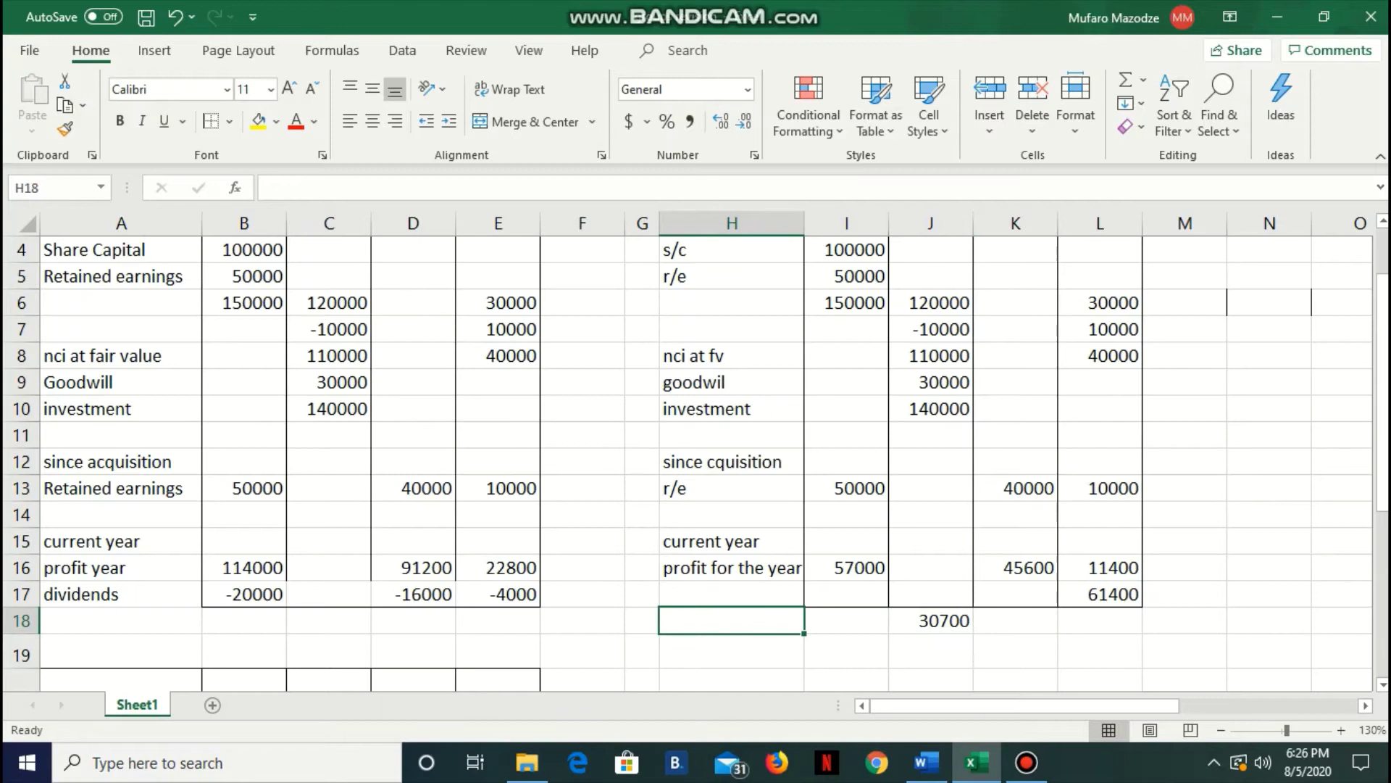
text(acq)
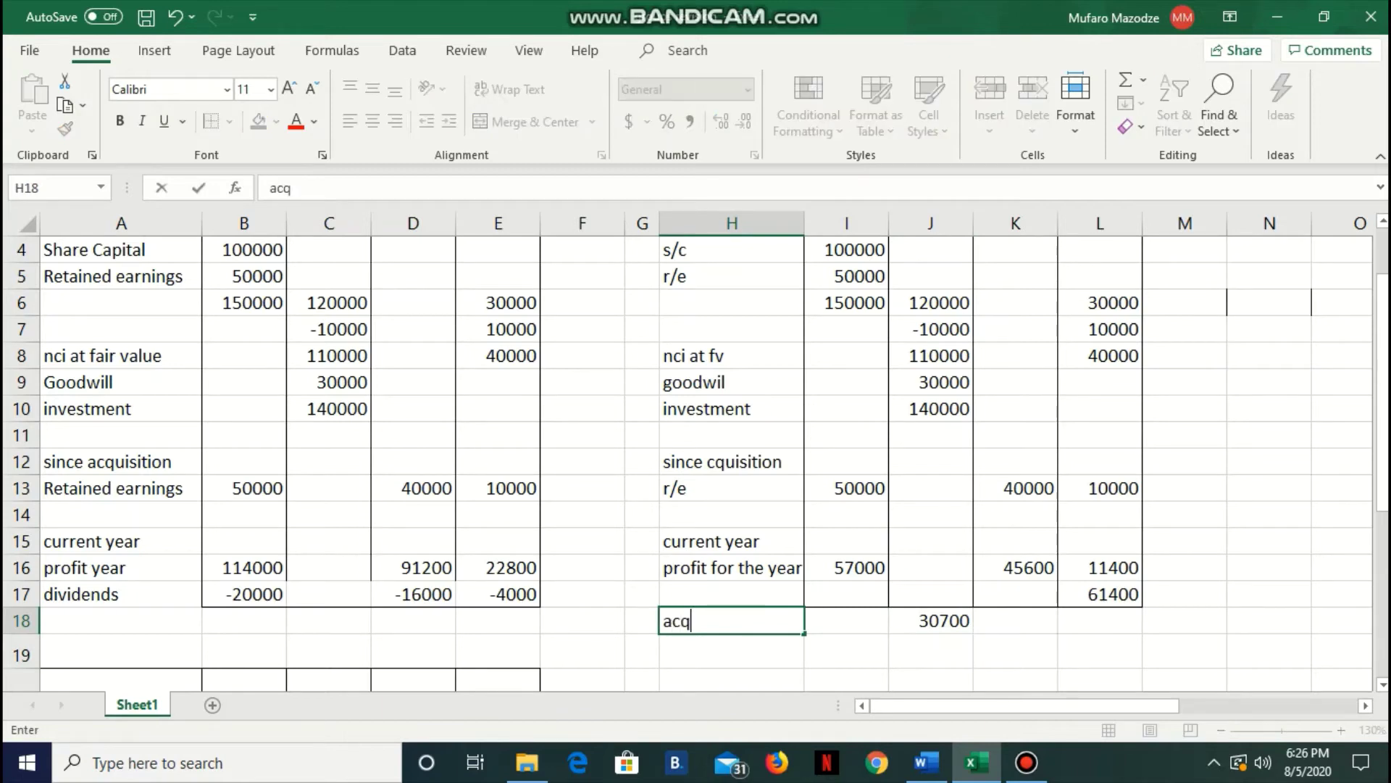
text(uisition of )
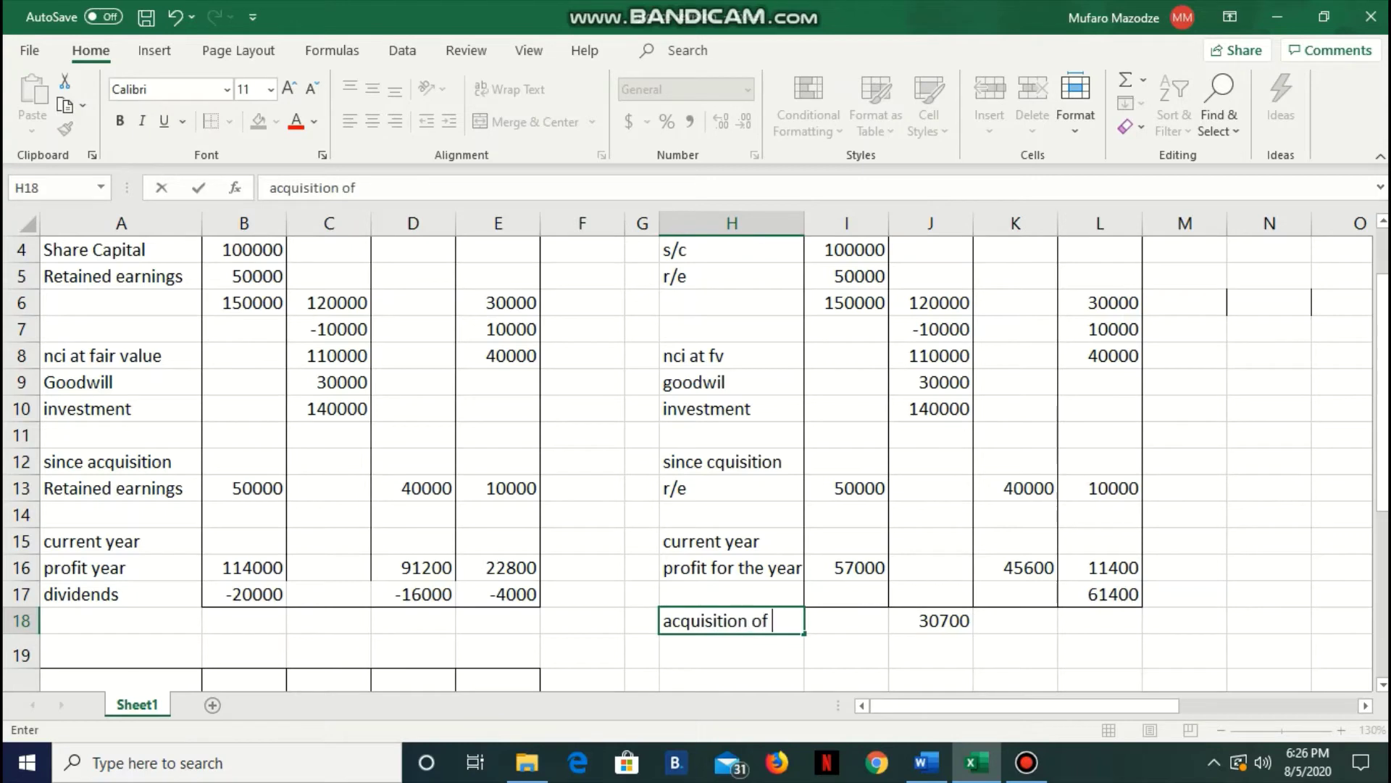
text(10%)
drag(846, 650, 732, 679)
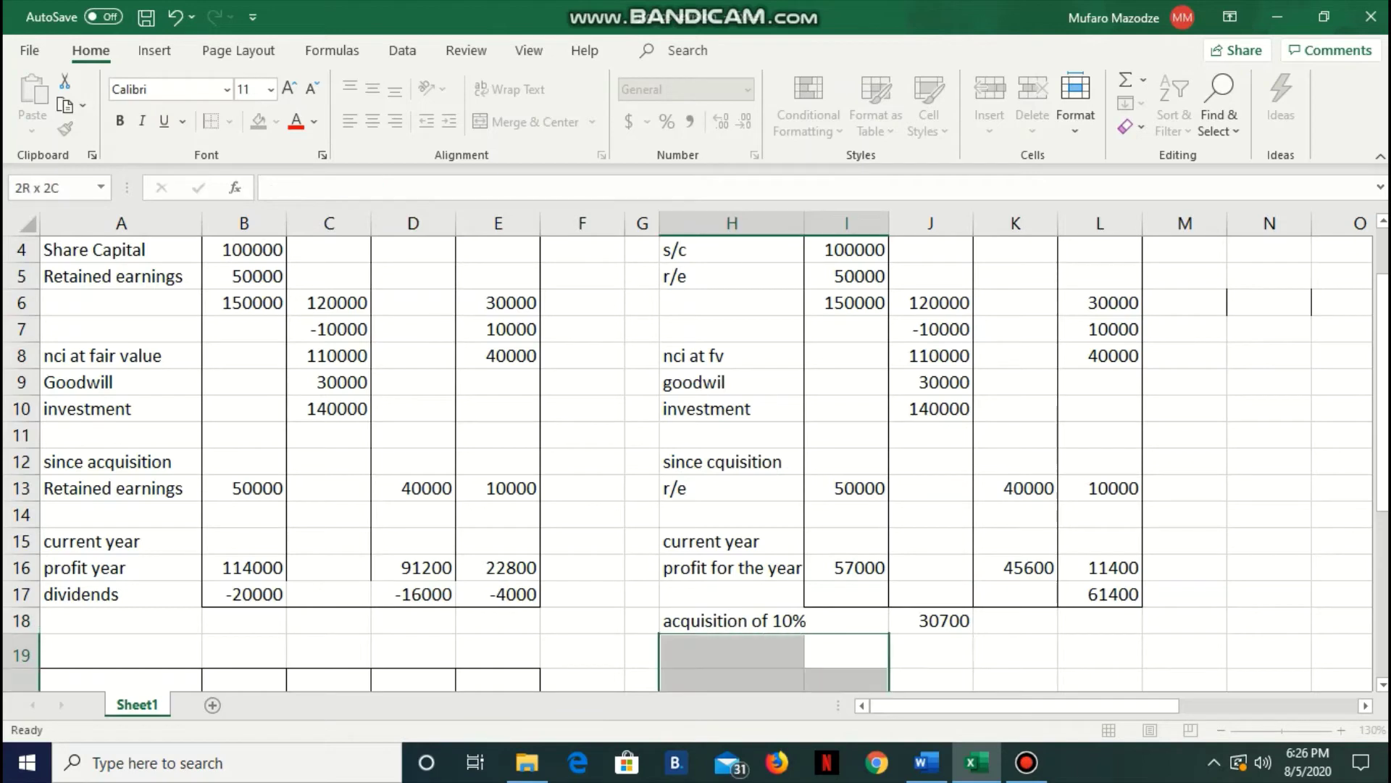
Add an "investment" row with the label in H20 and the amount 35000 in J20
click(731, 678)
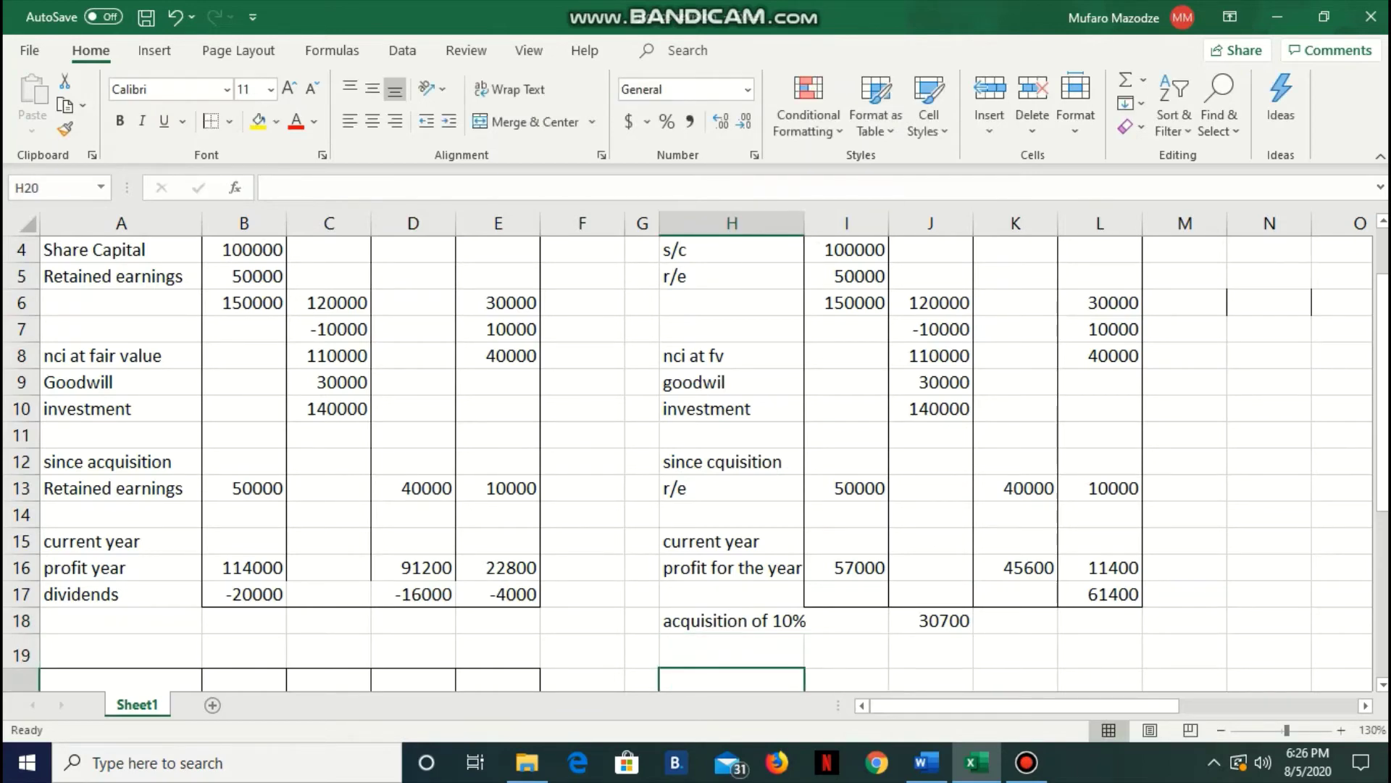
click(1381, 527)
drag(1381, 526, 1381, 528)
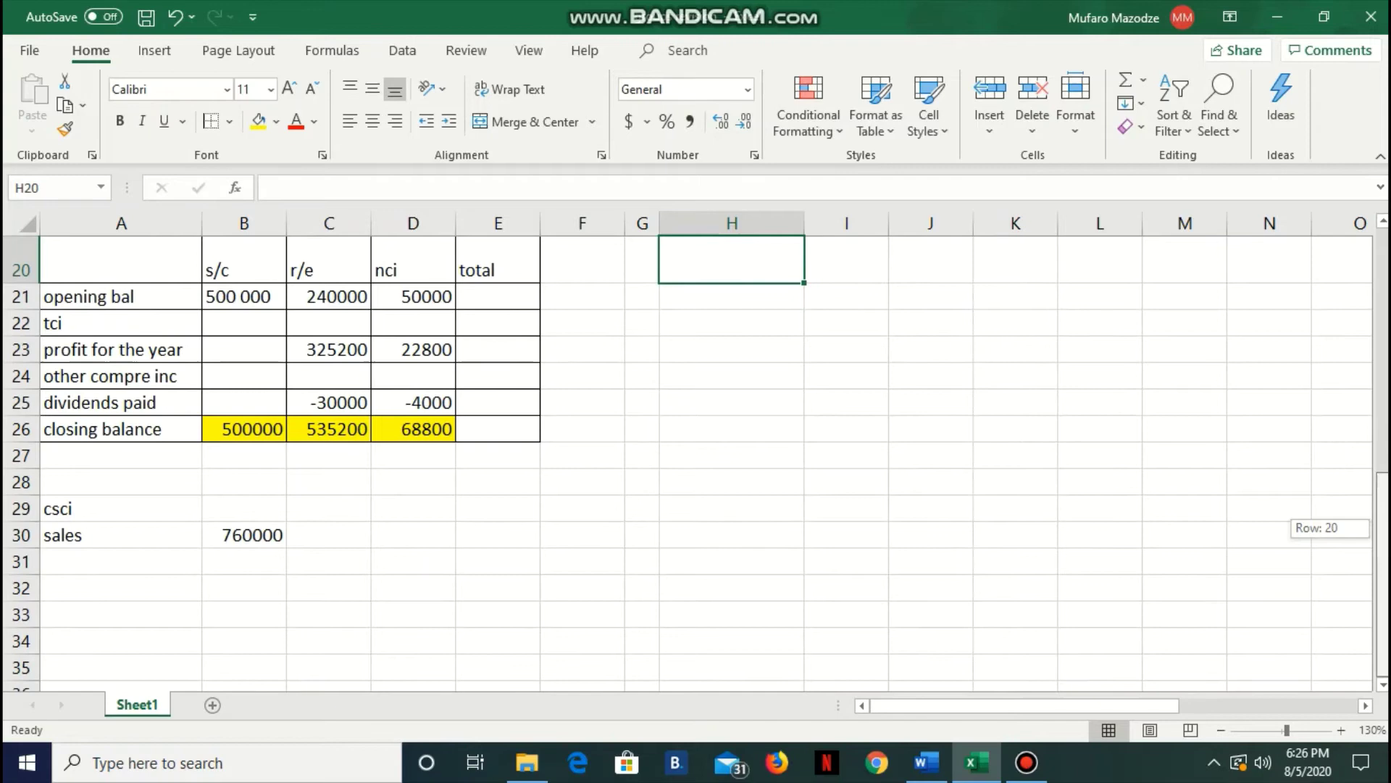
scroll(695, 464, up, 4)
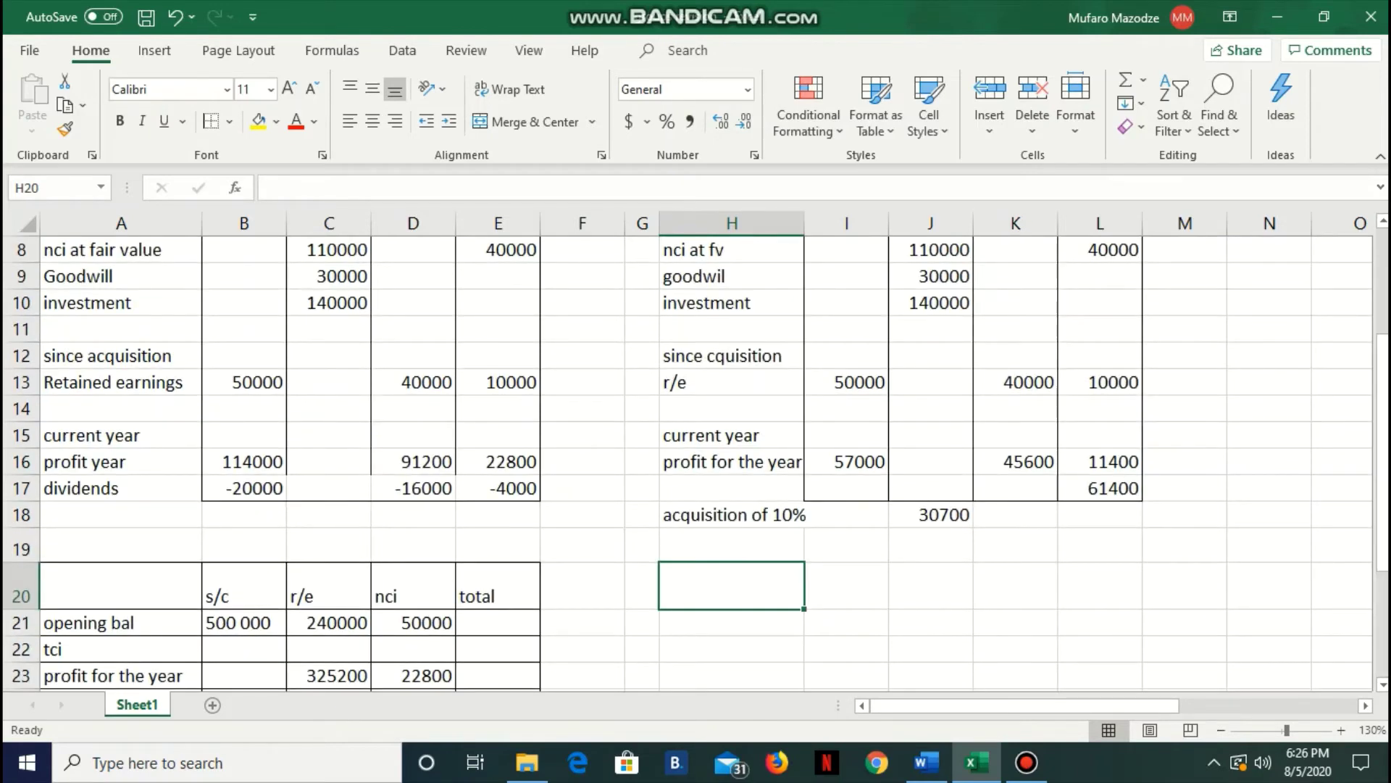
text(inc)
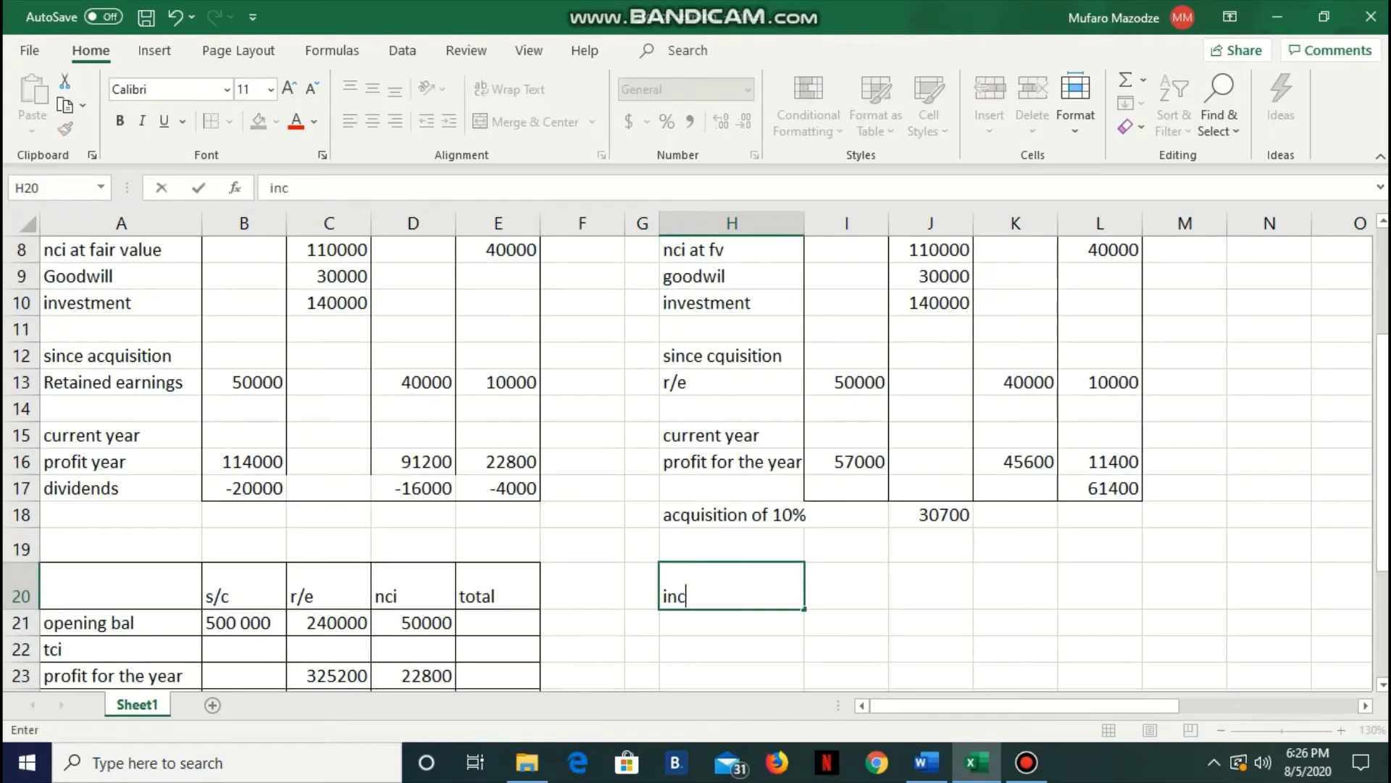
key(BackSpace)
text(vestmem)
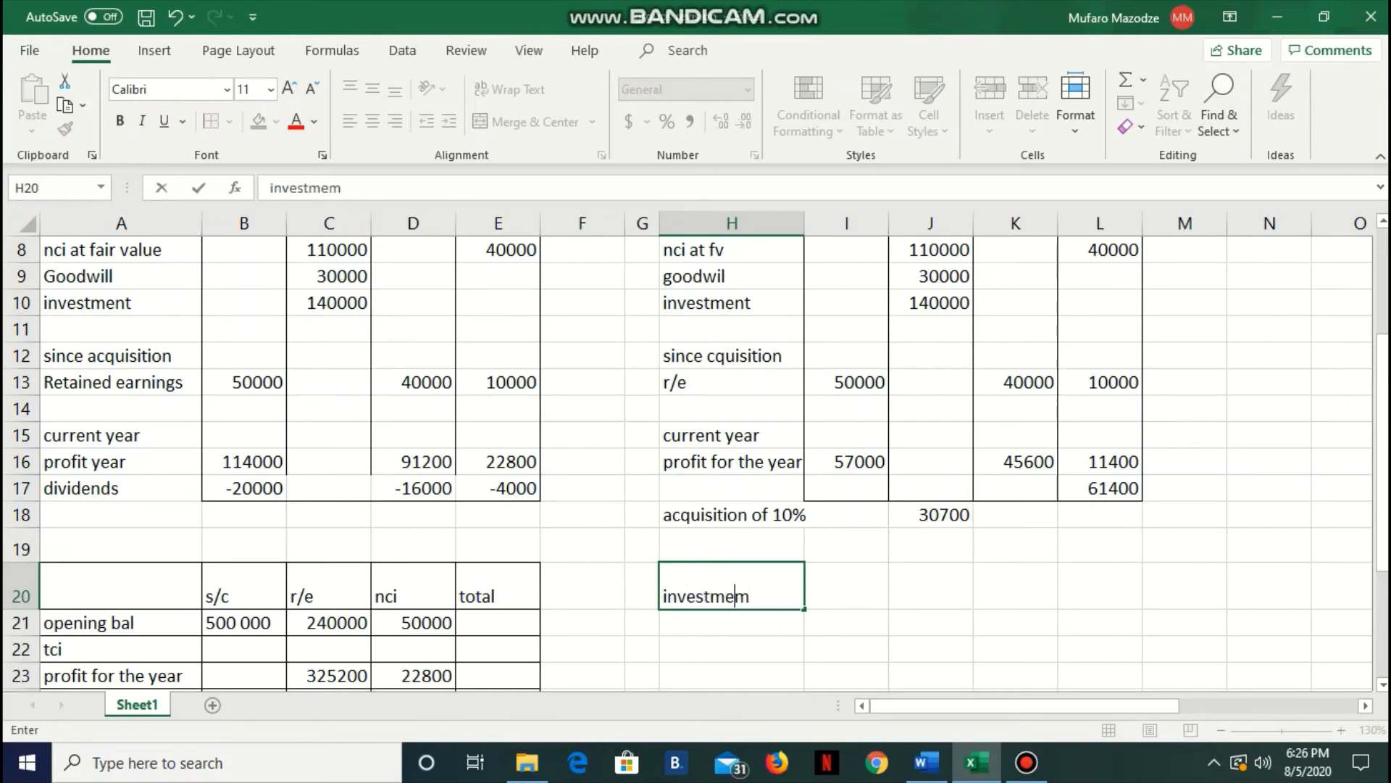
key(BackSpace)
text(nt)
click(930, 585)
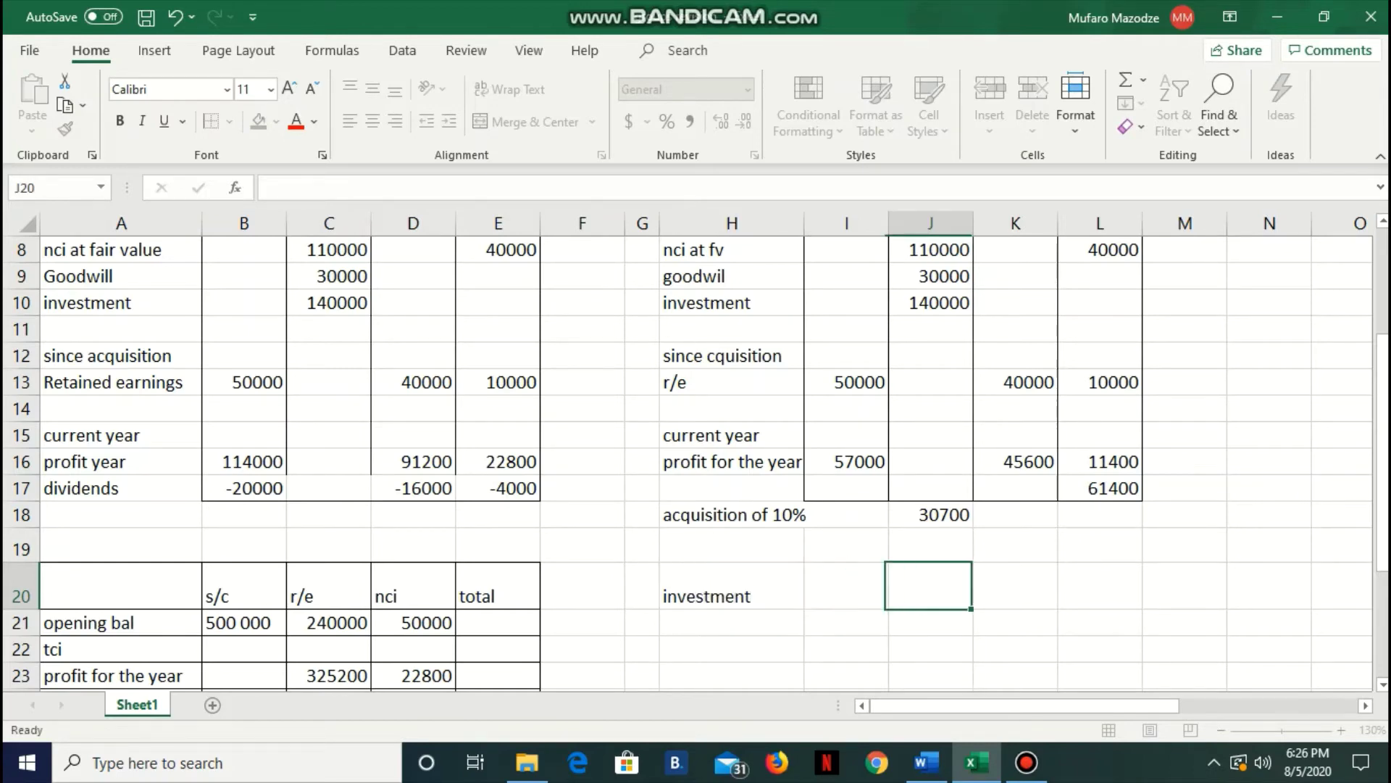
text(35000)
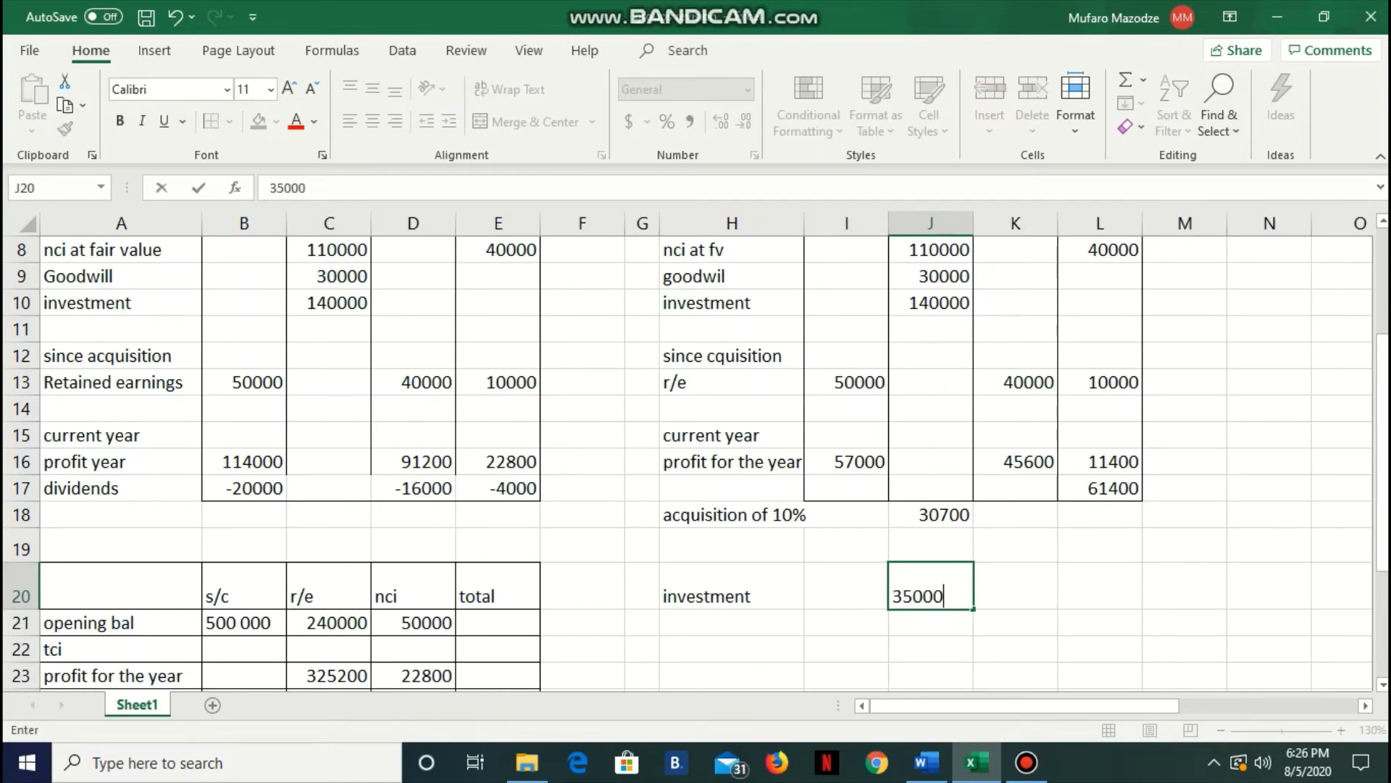
Label the row between the acquisition and the investment "change in own res" in H19
click(731, 544)
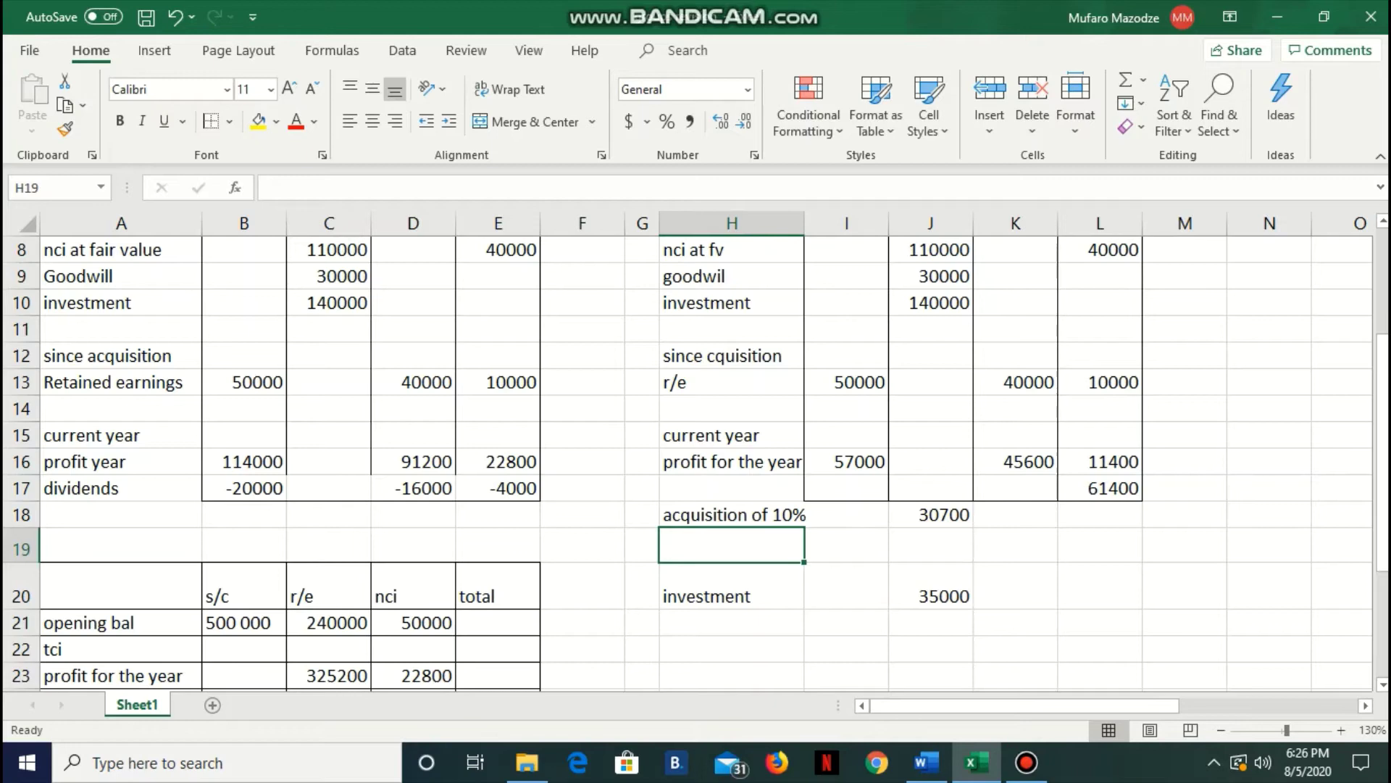
text(chan)
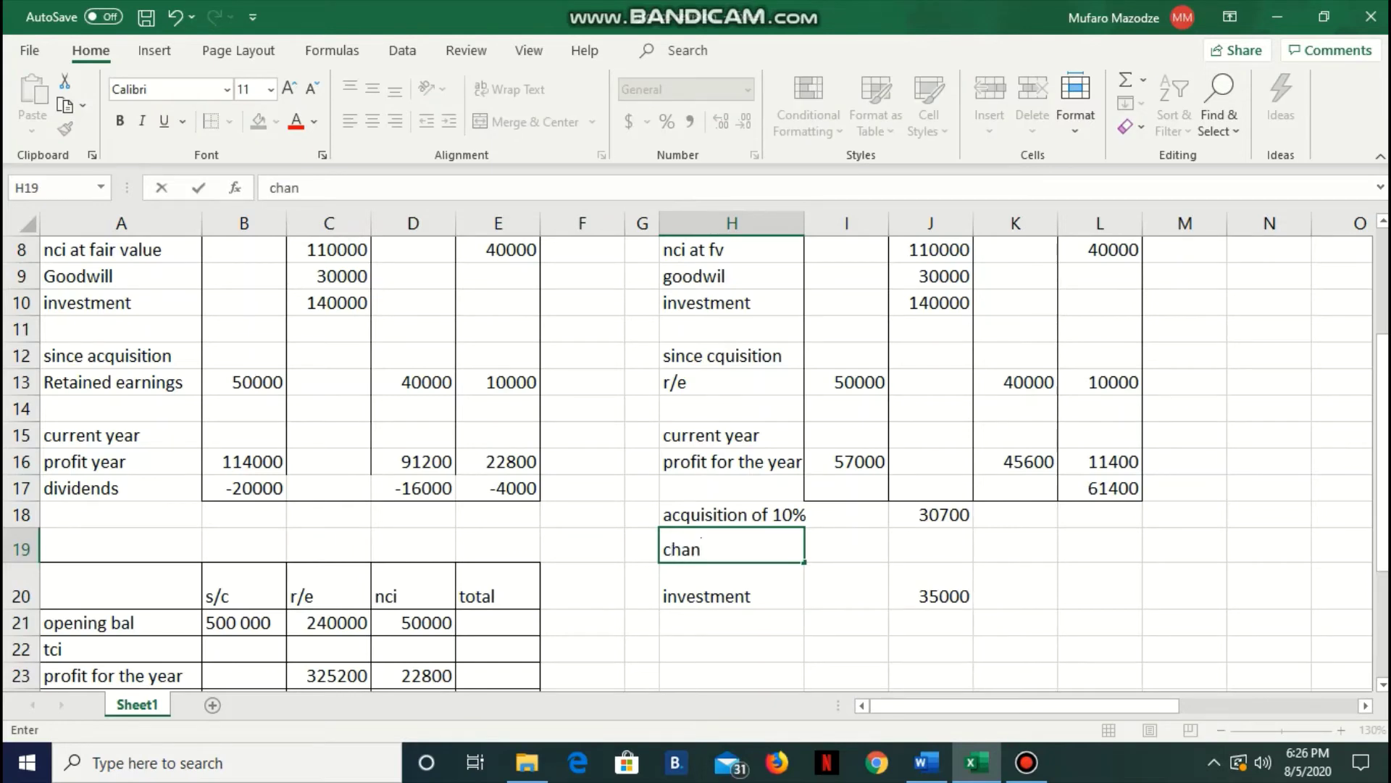
text(ge in own res)
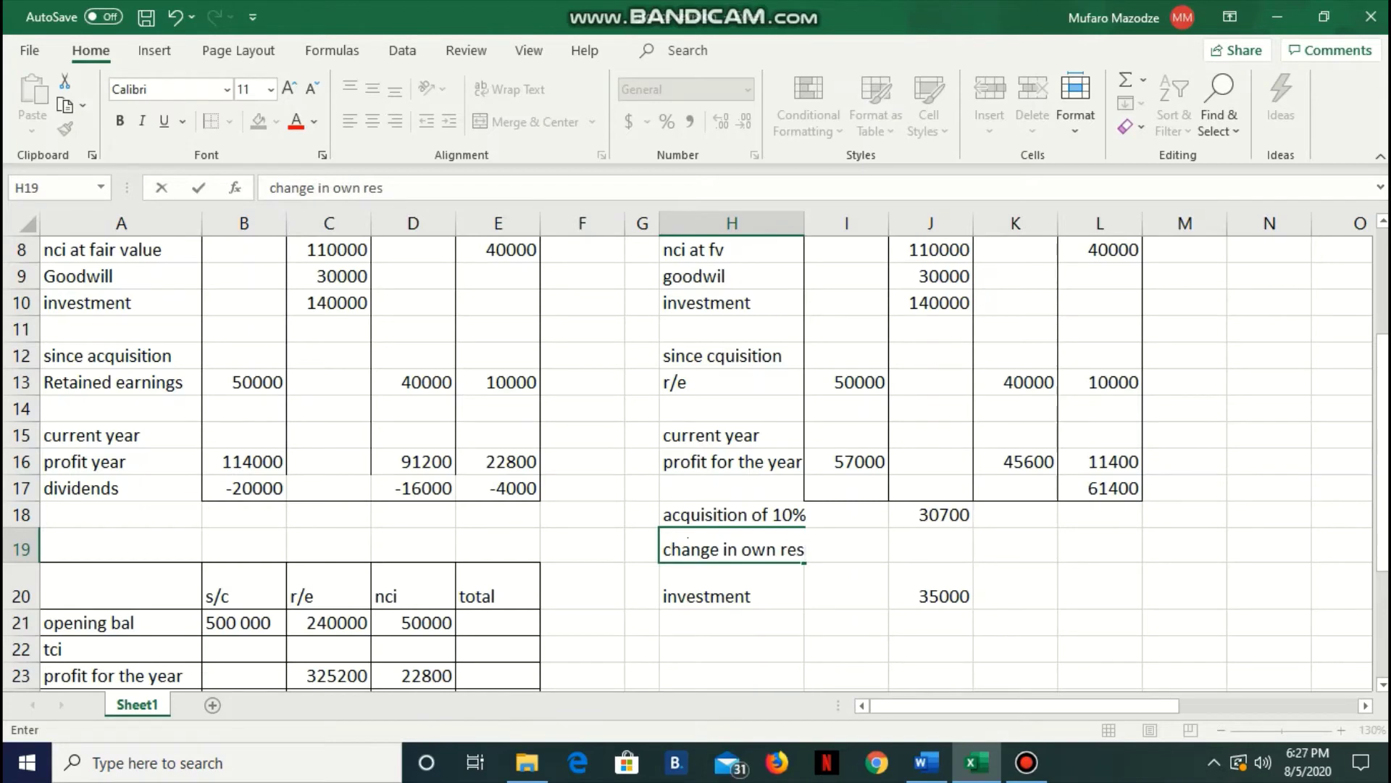
Calculate the change in ownership reserve in J19 by subtracting the acquired portion from the investment with =J20-J18
click(930, 544)
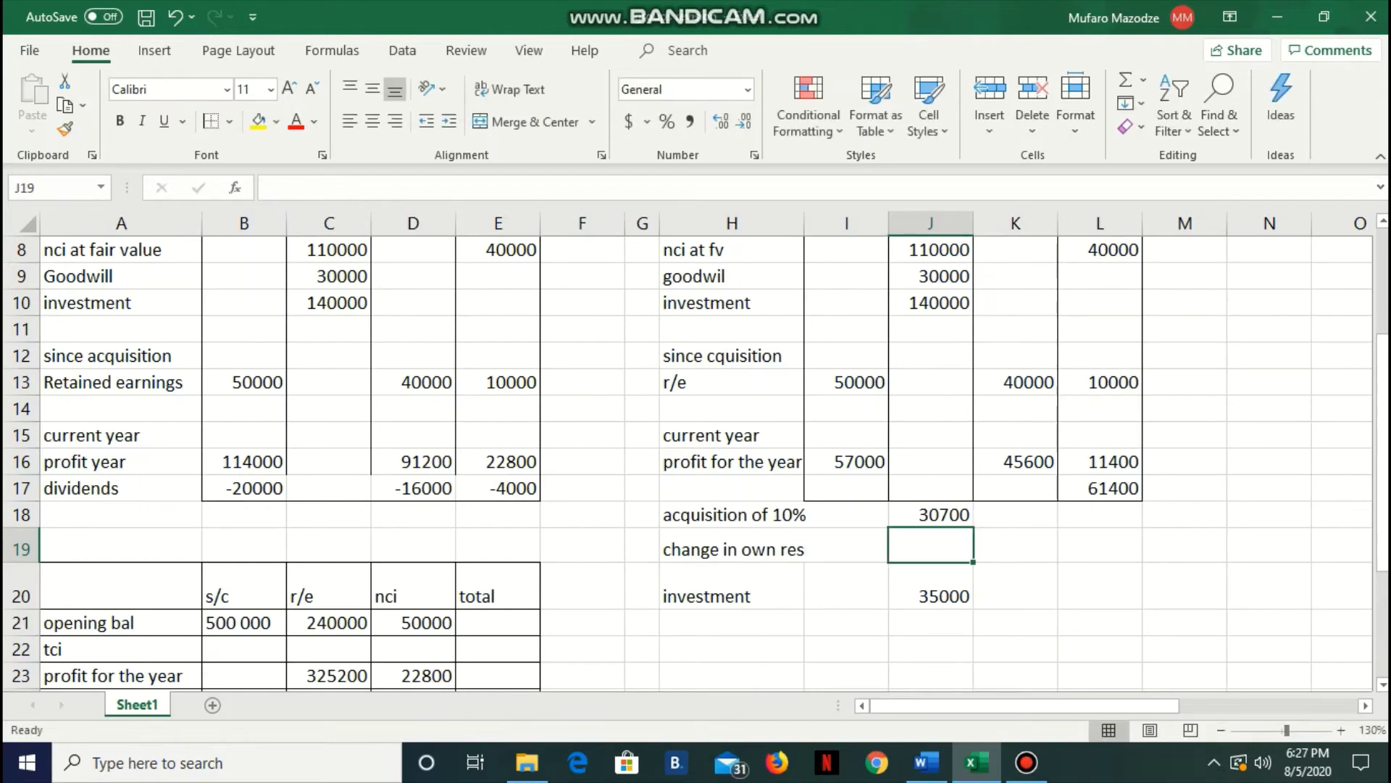
text(=)
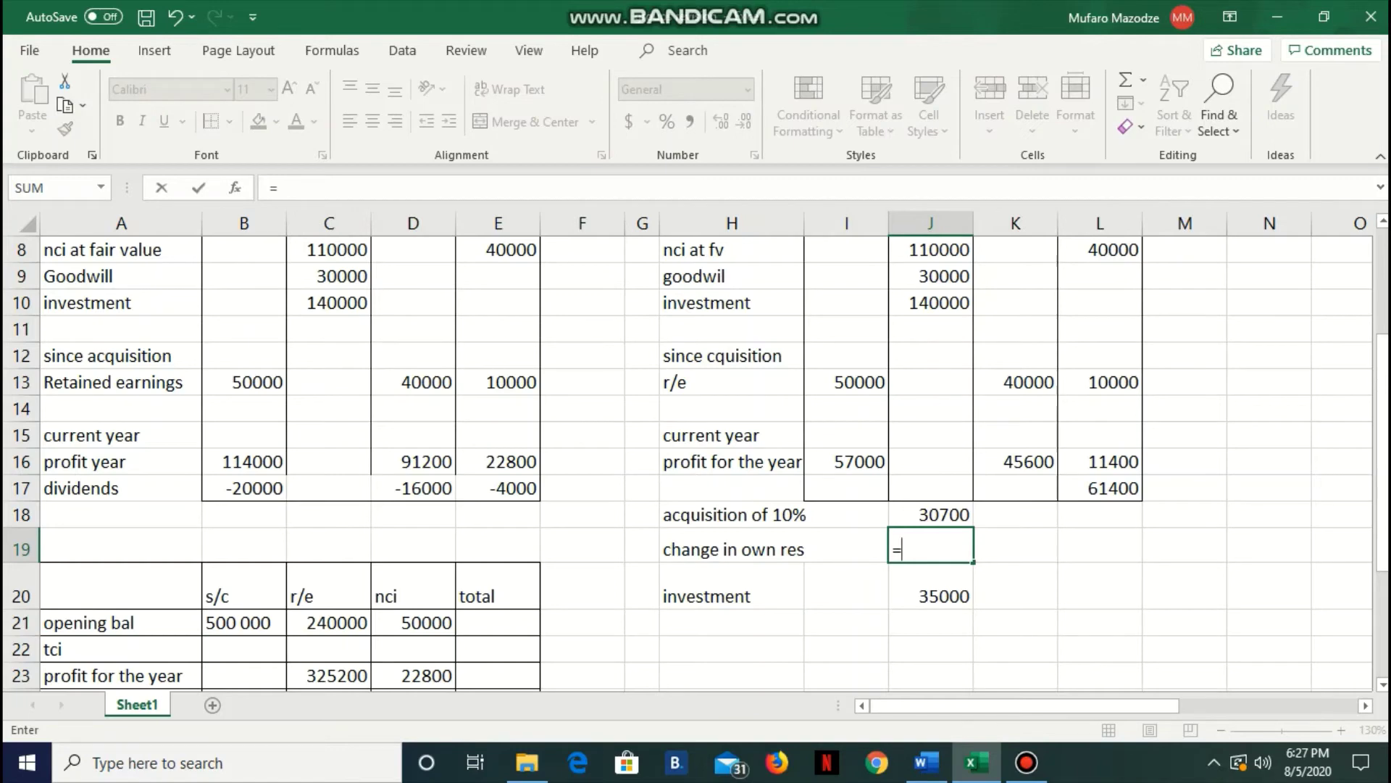
key(Down)
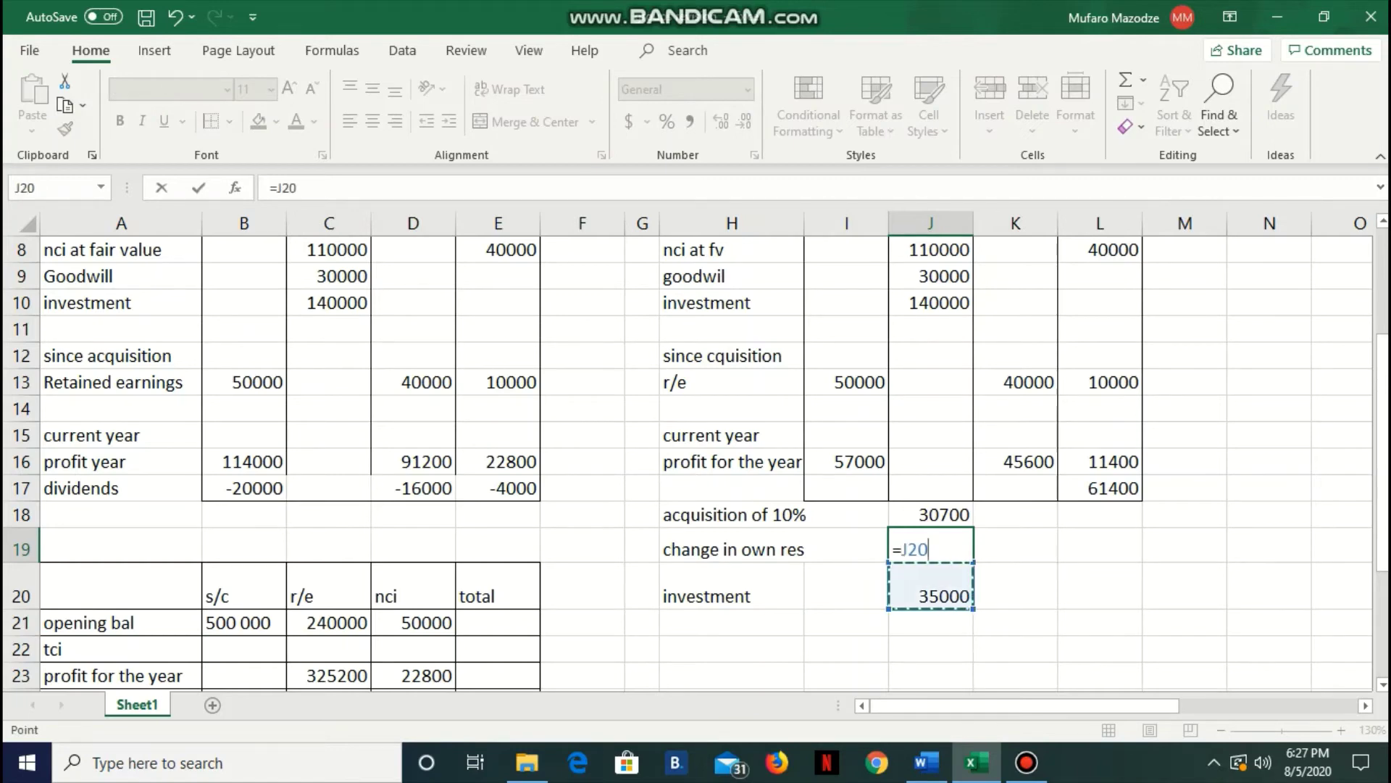
text(-)
key(Up)
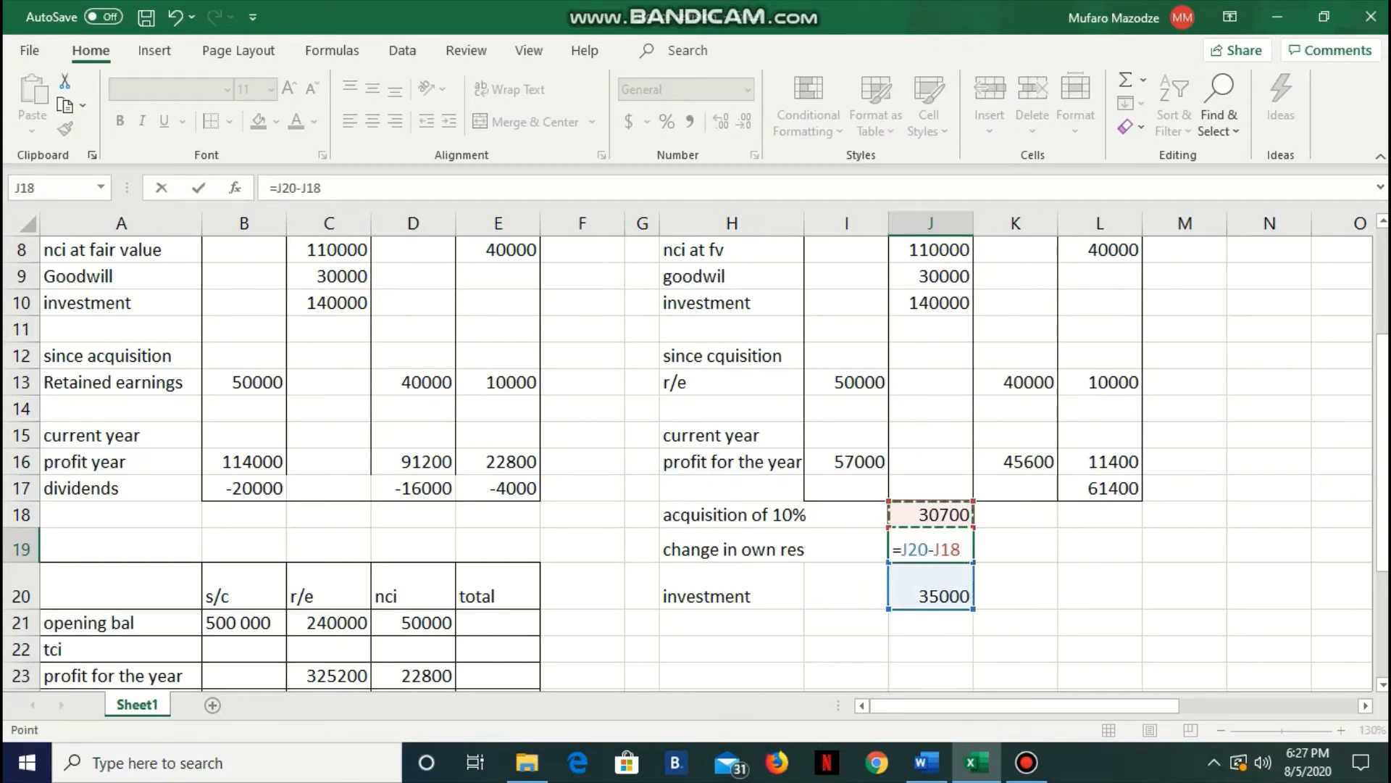
key(Return)
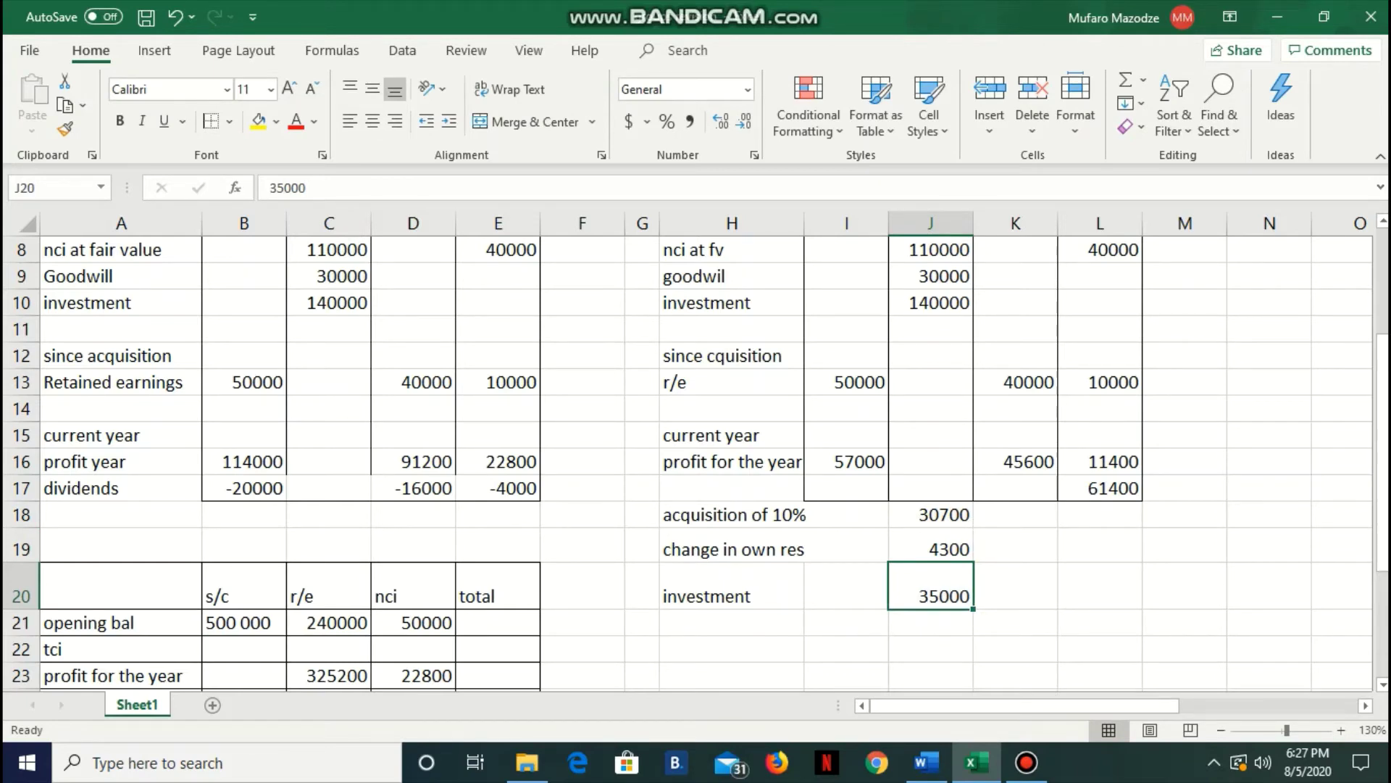
click(931, 549)
Add a "profit year" row with the label in H22 and the total 57000 in I22
click(731, 675)
drag(1381, 456, 1381, 473)
scroll(696, 464, down, 1)
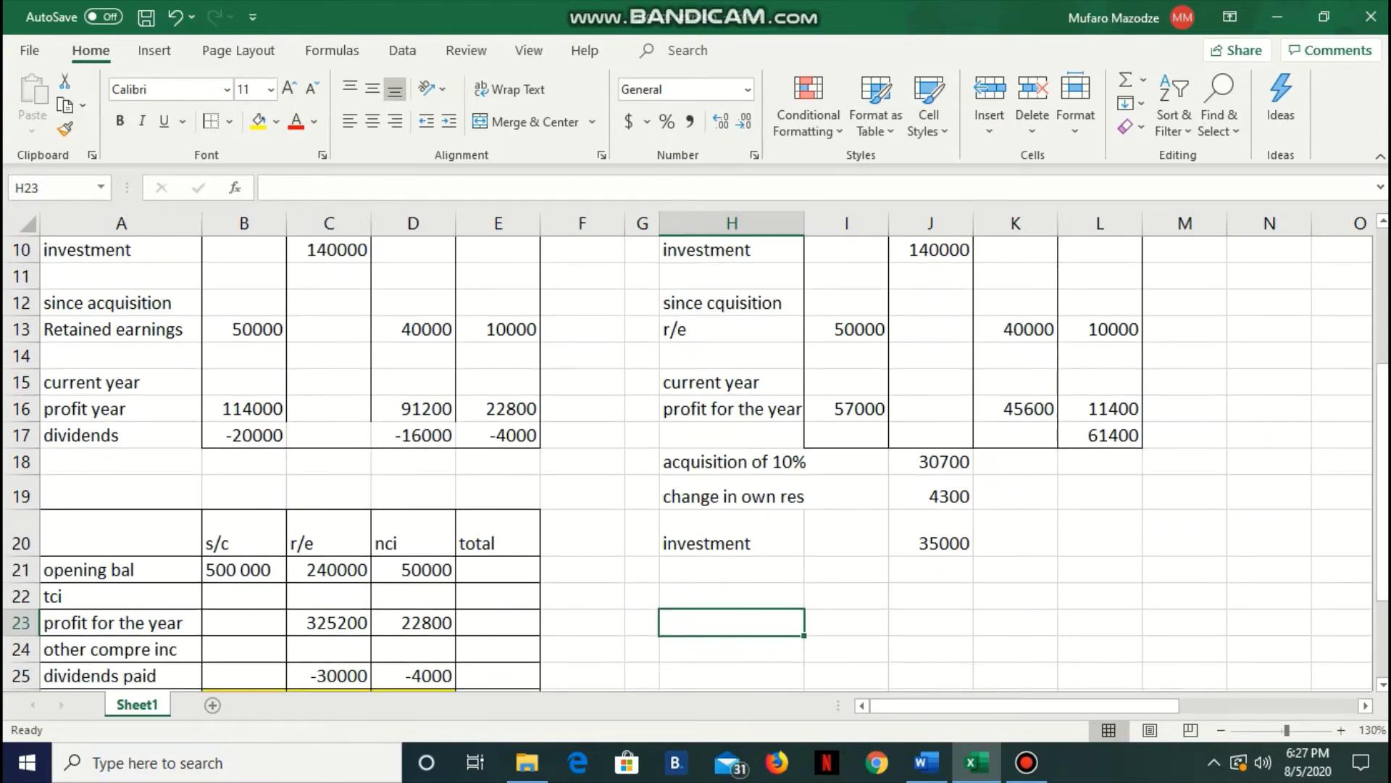
click(731, 595)
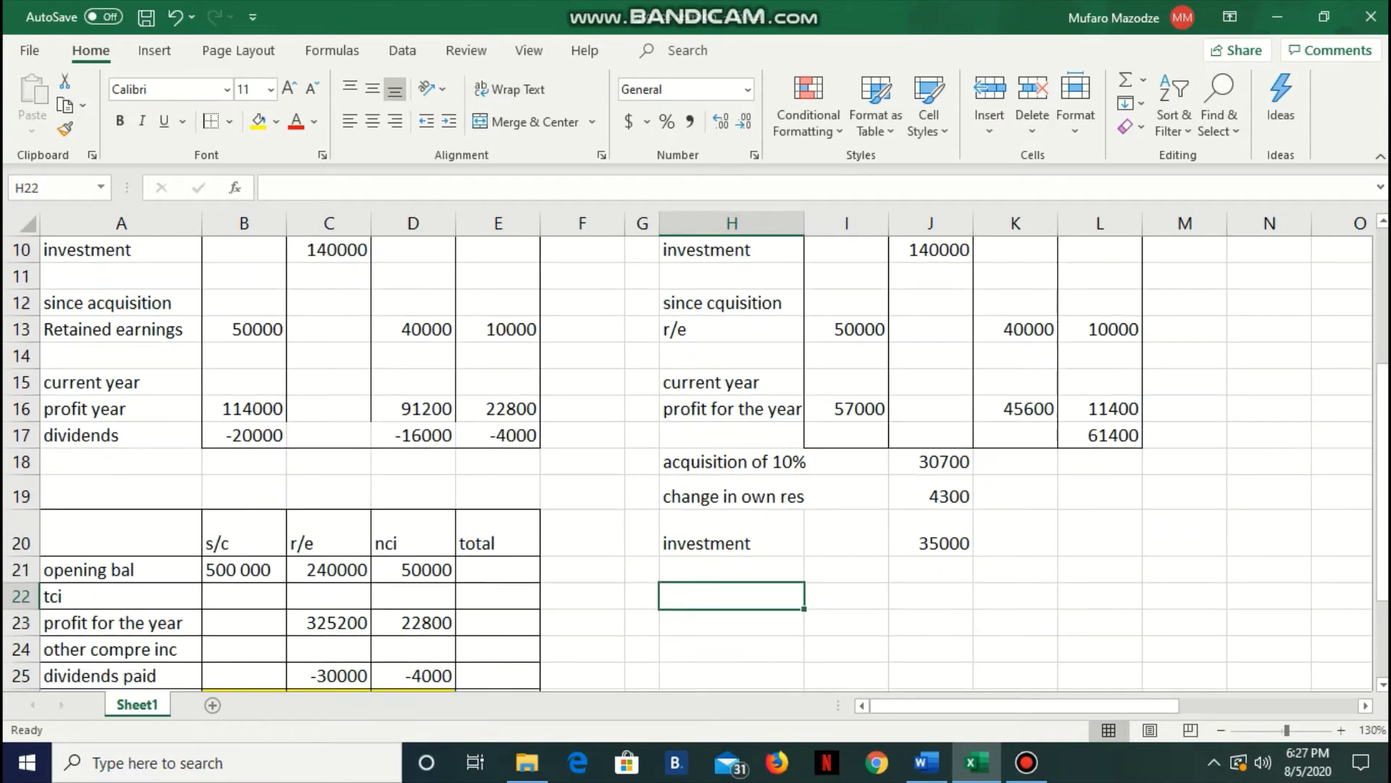
text(profi)
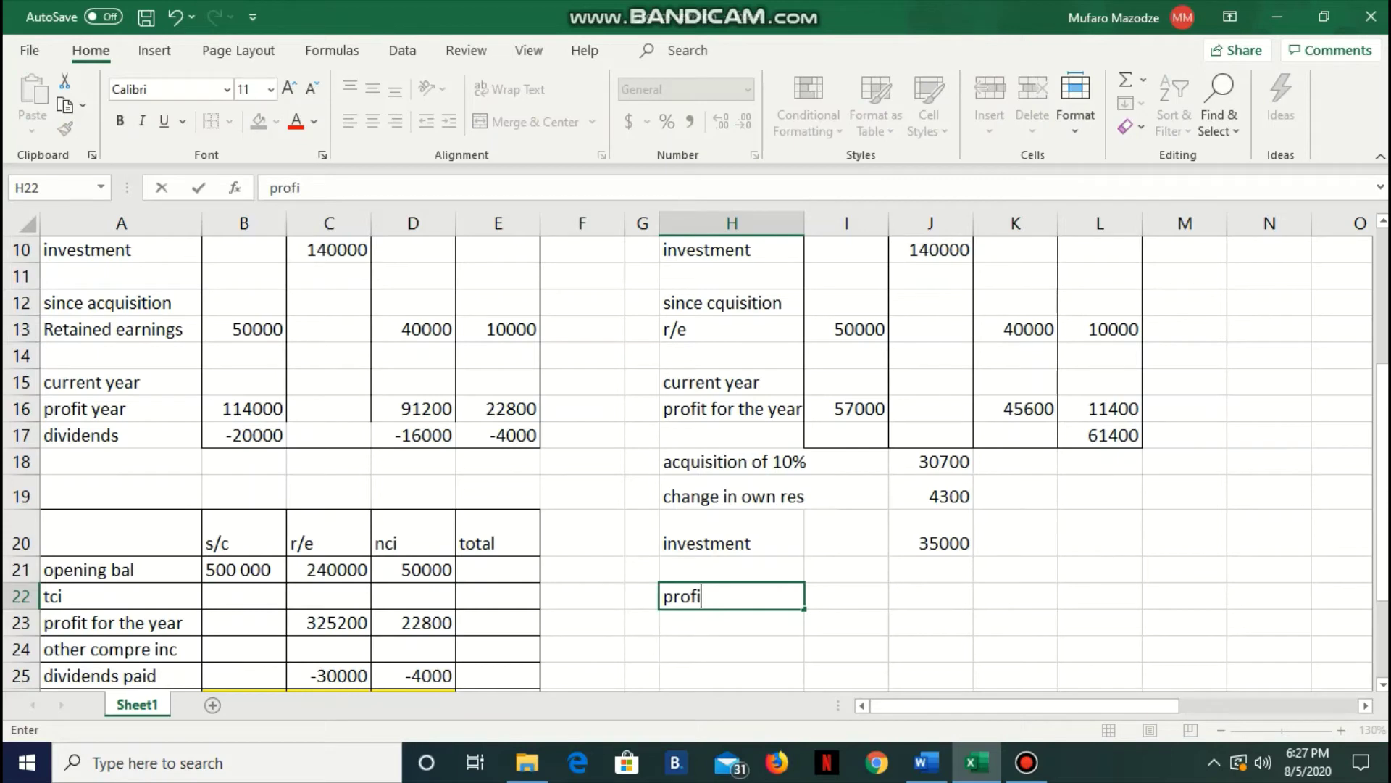
text(t year)
key(Tab)
text(57000)
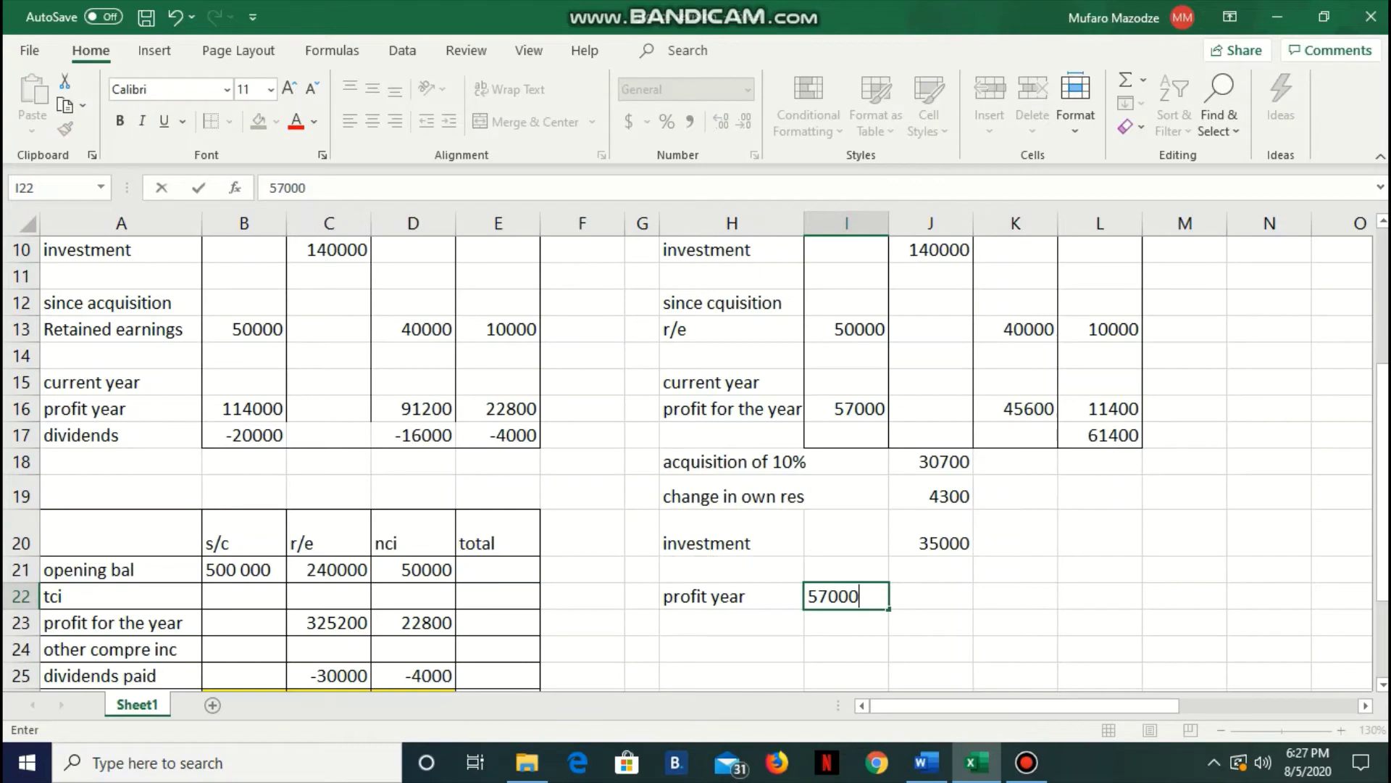
Calculate the parent's 90% share of the second profit year amount in K22 with =I22*0.9
click(1014, 596)
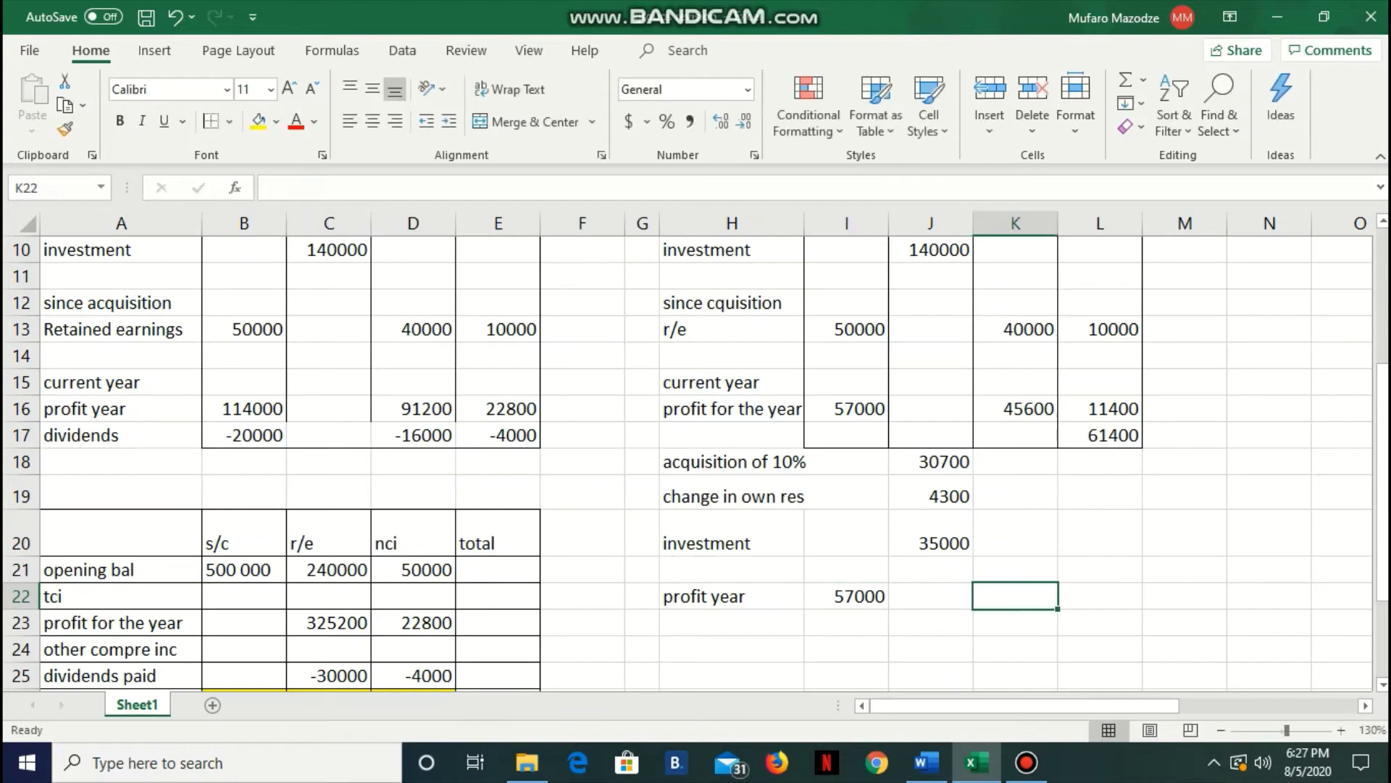
text(=)
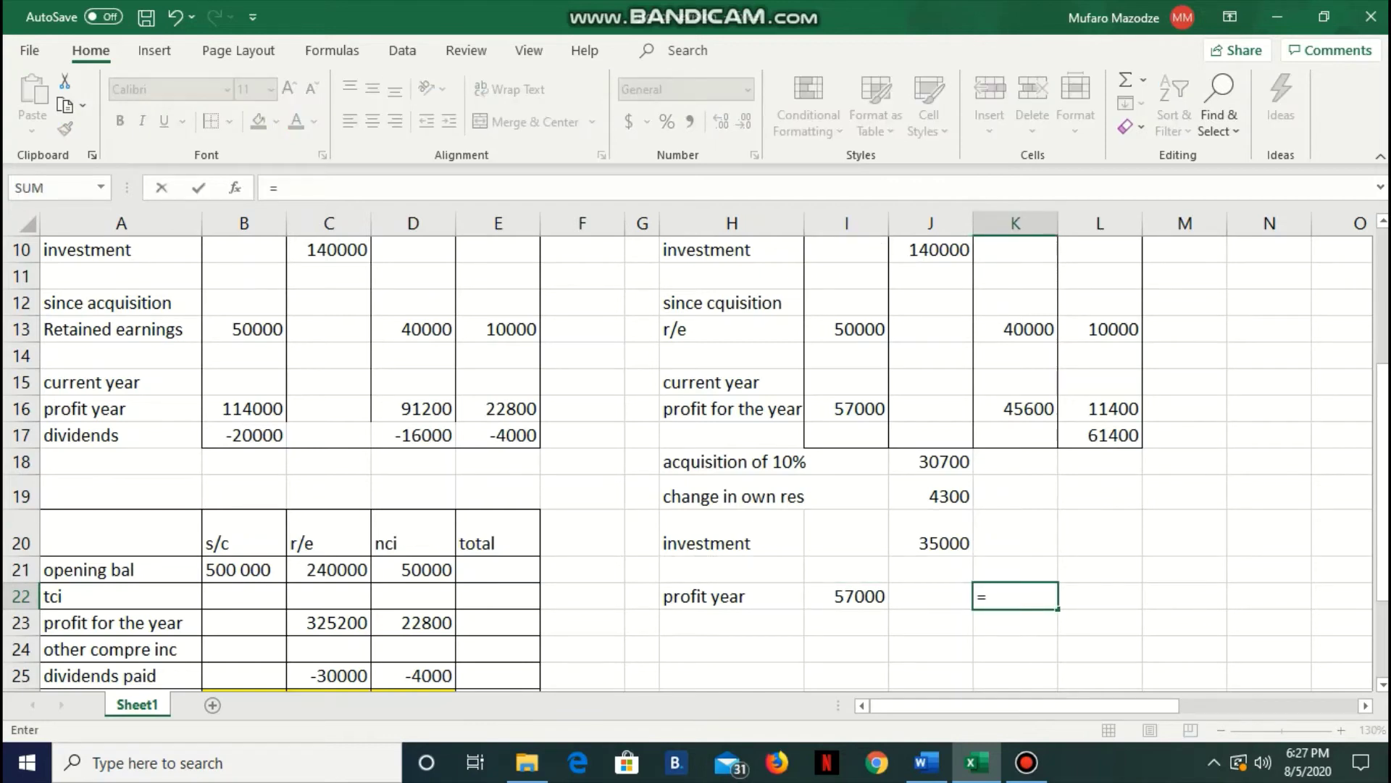
key(Left)
key(Left)
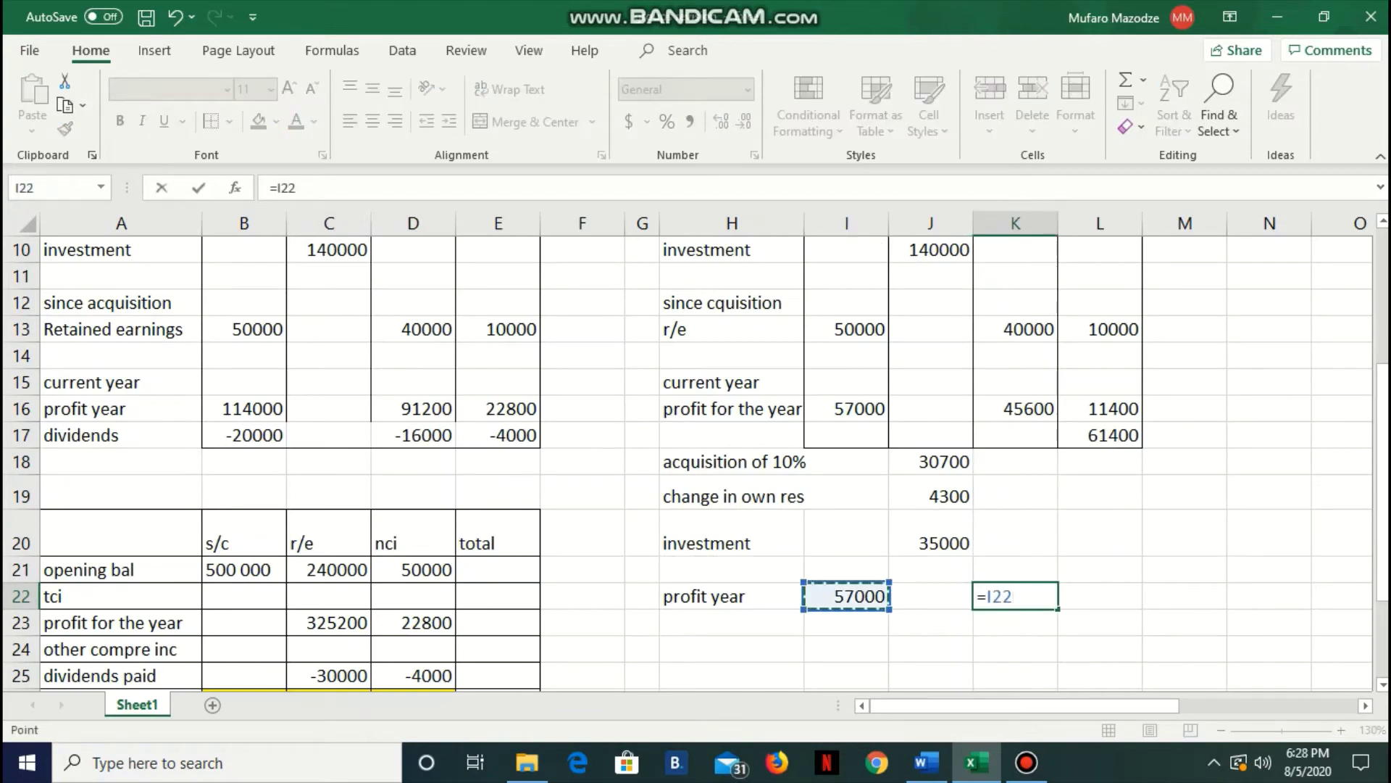
text(*90)
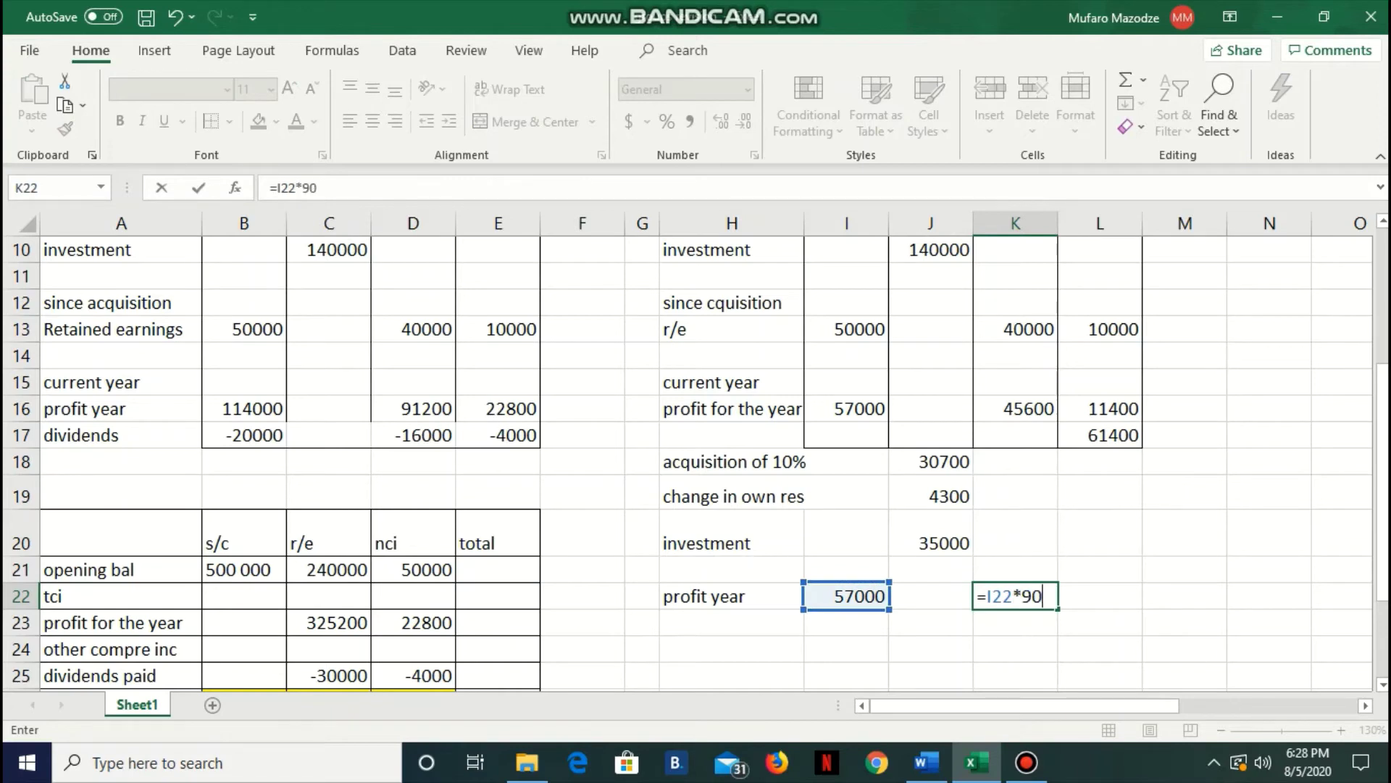
key(Return)
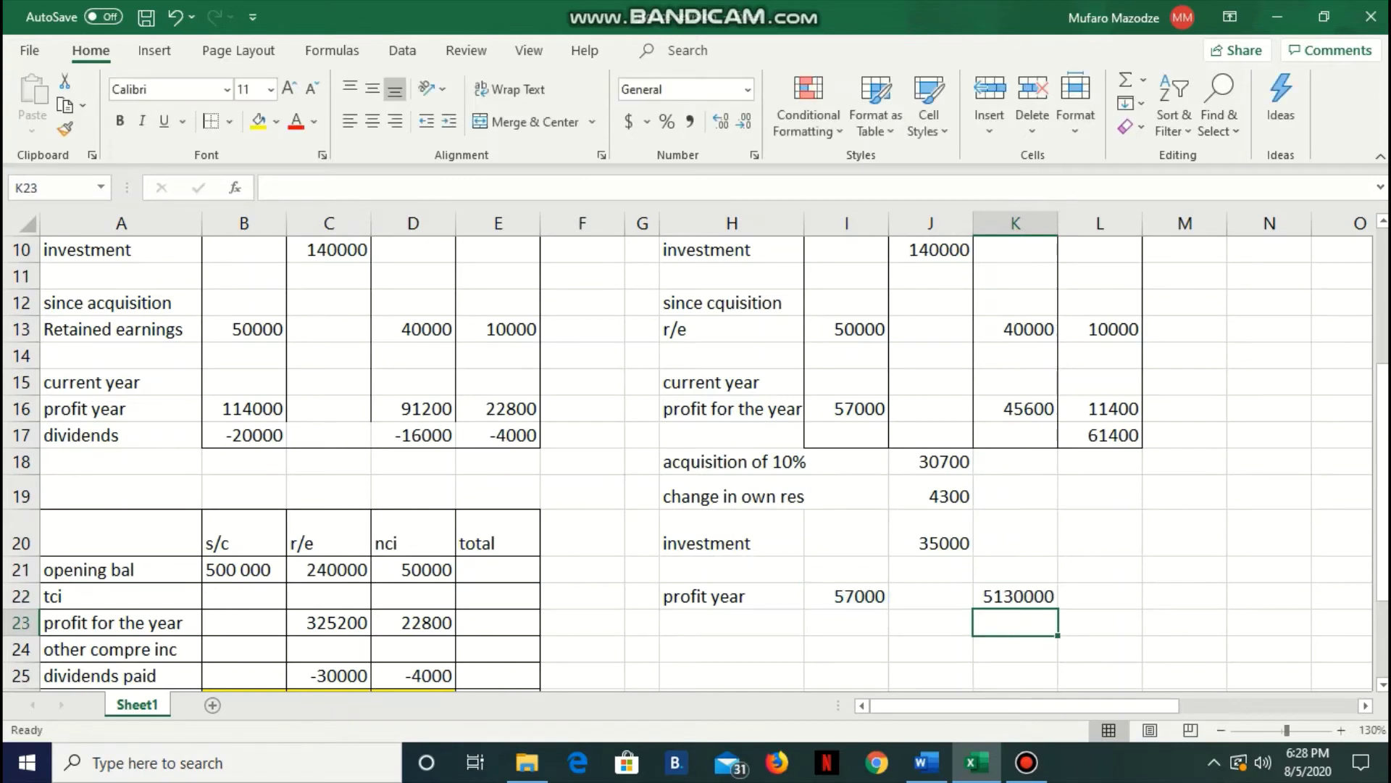
key(Up)
key(F2)
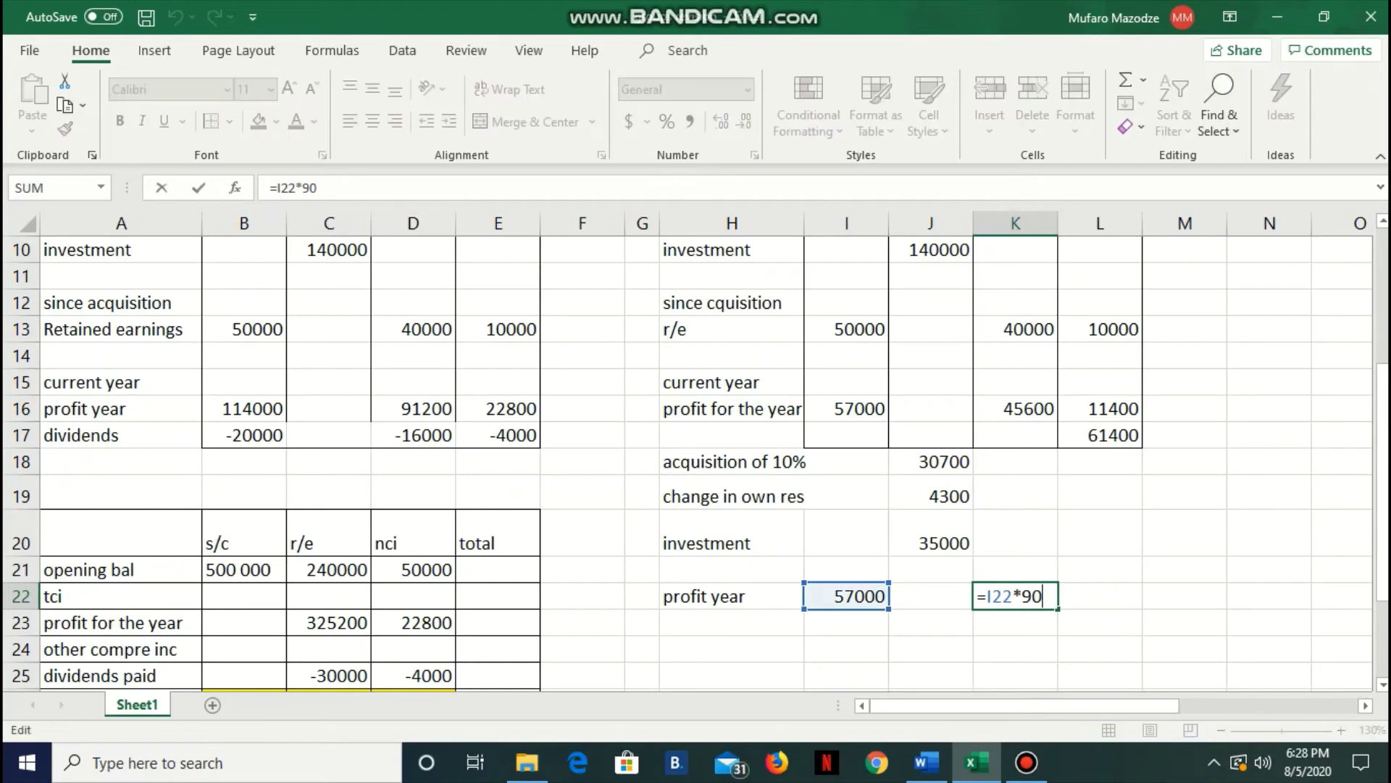
key(BackSpace)
key(BackSpace)
text(0.9)
key(Return)
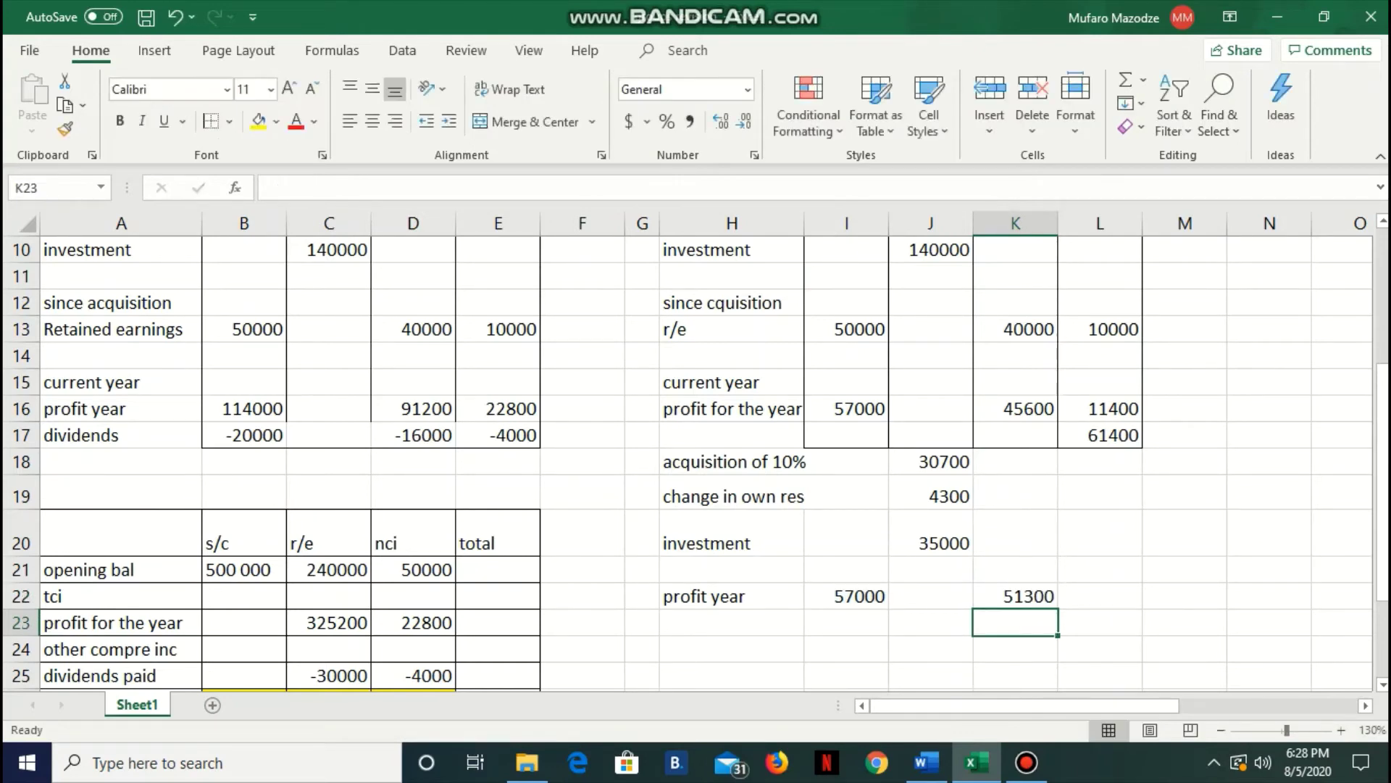
Calculate the non-controlling share of that profit in L22 by subtracting the parent's share with =I22-K22
click(1099, 596)
text(=)
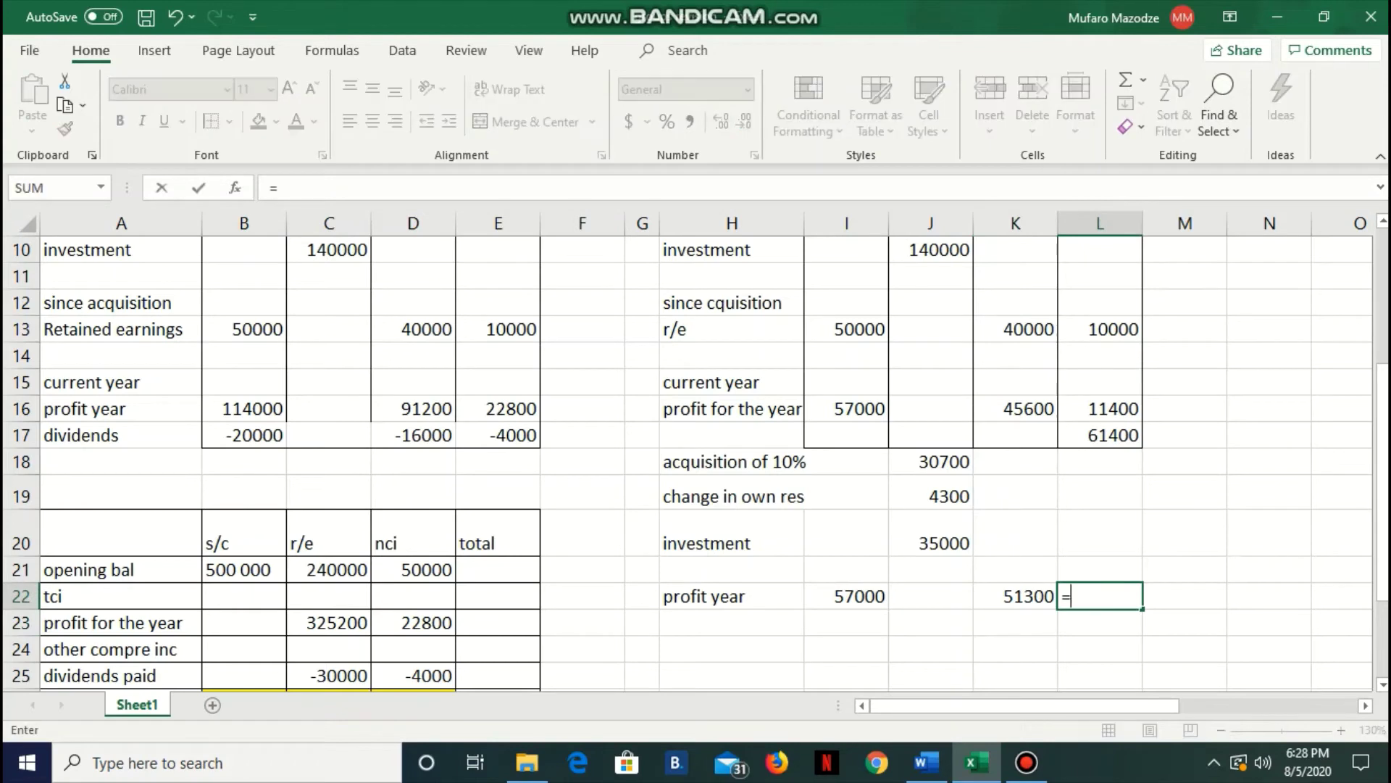
click(846, 596)
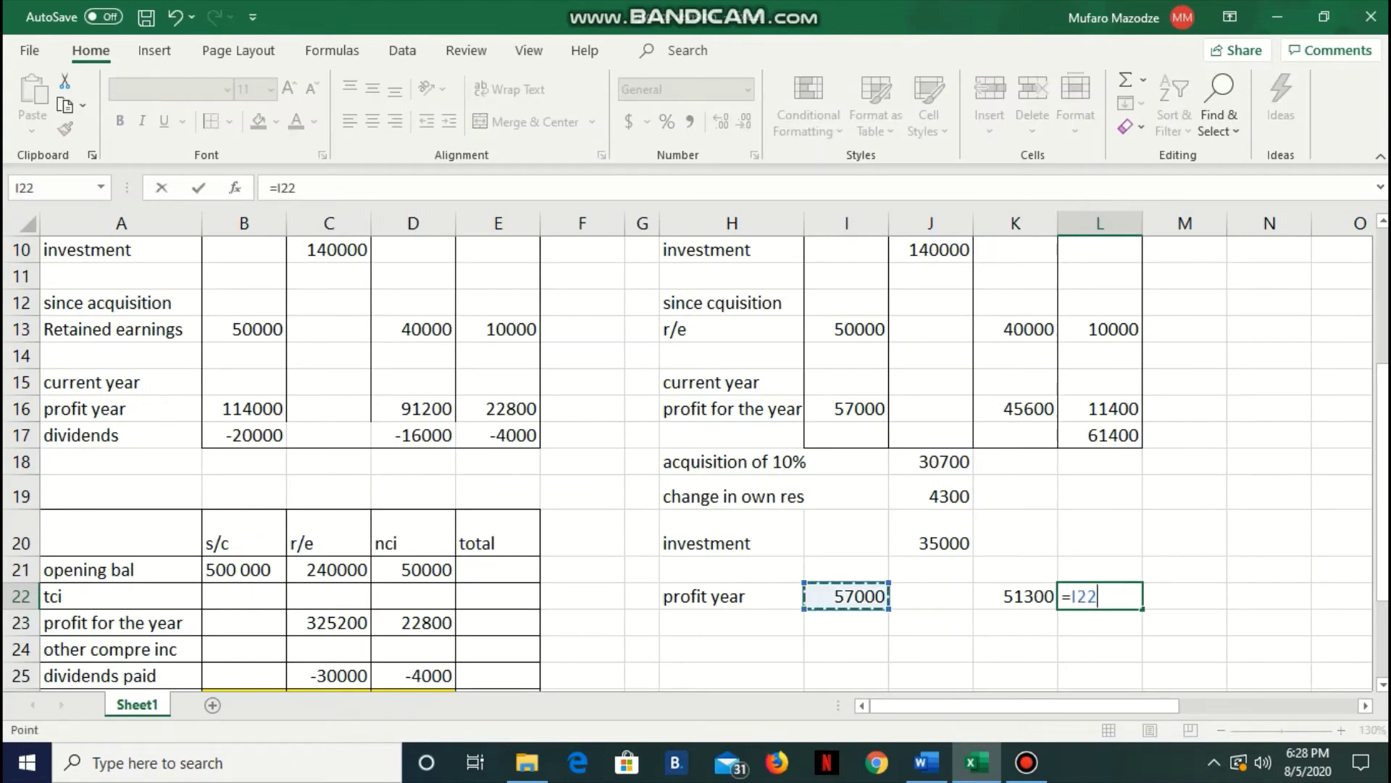
text(-)
key(Left)
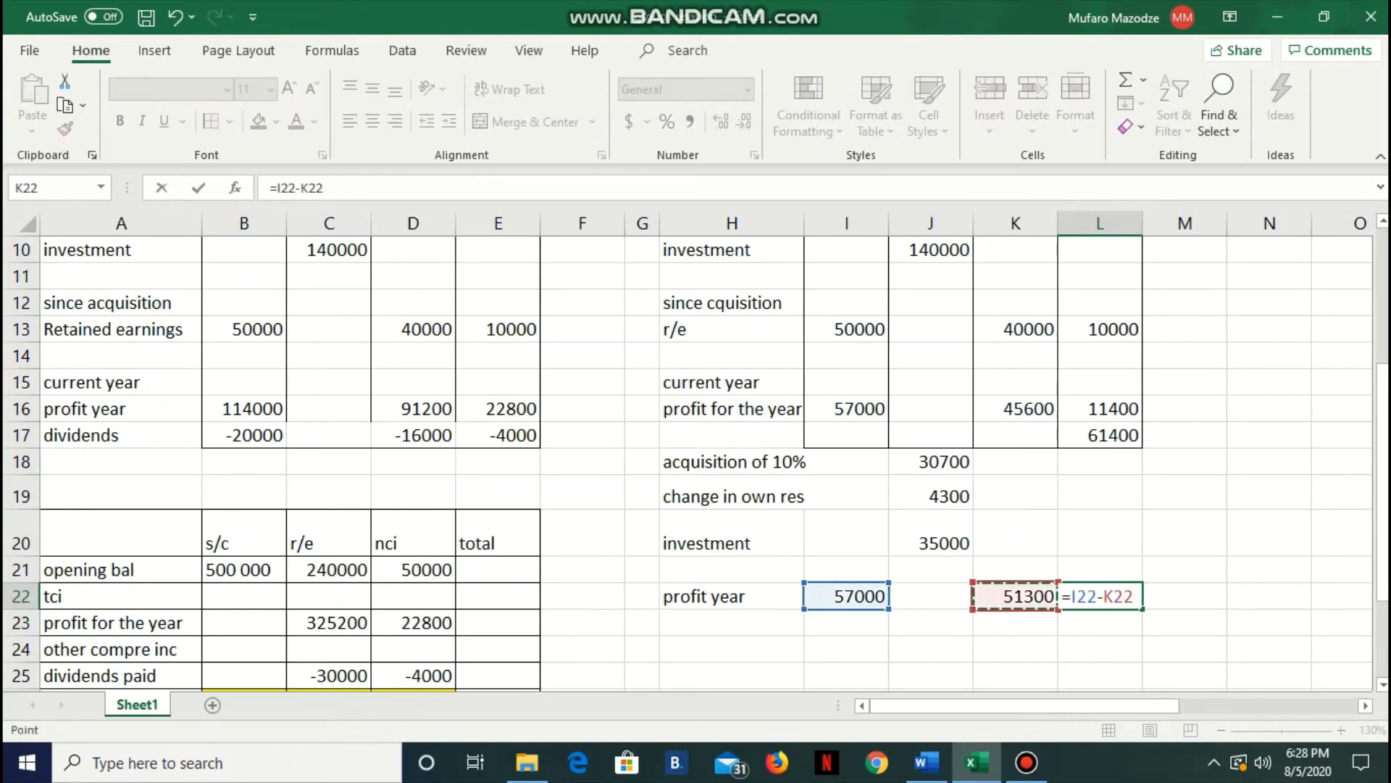
key(Return)
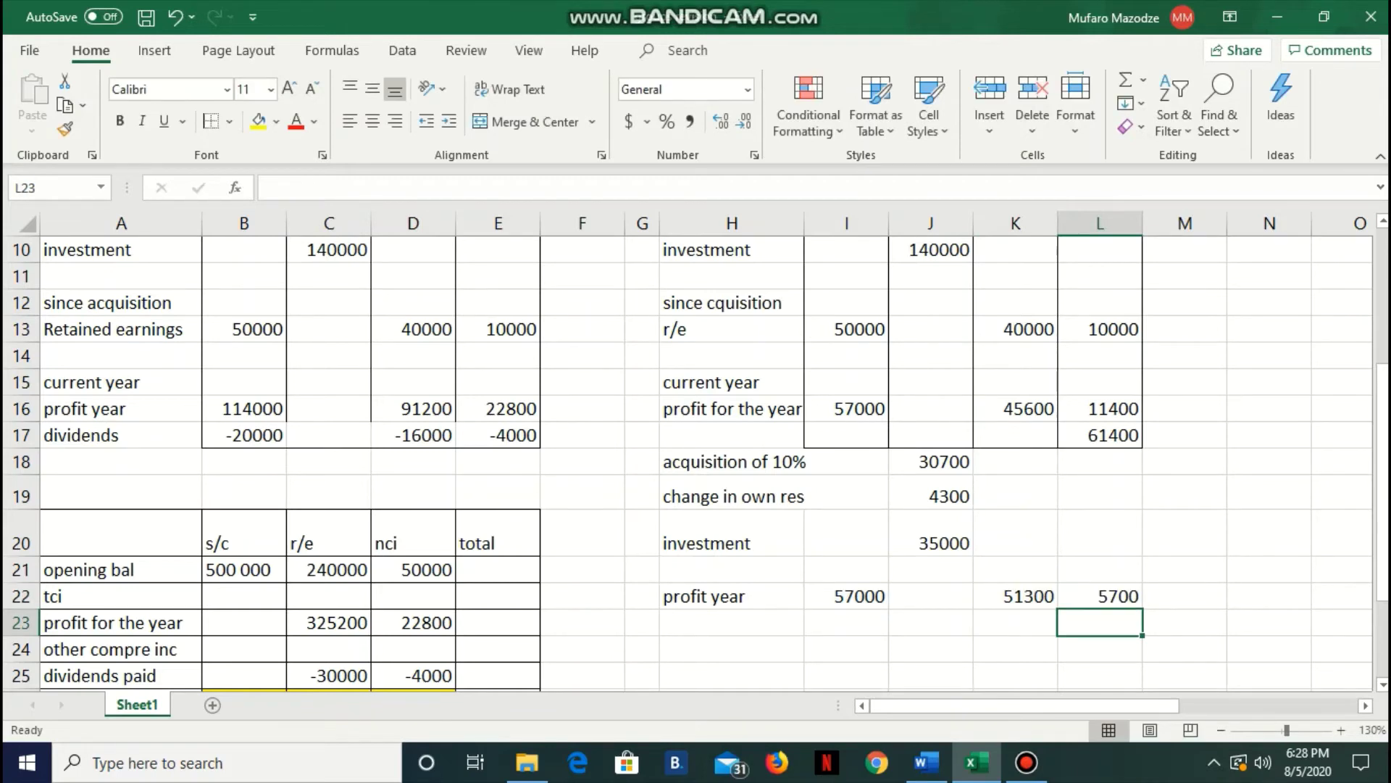
Add a "dividends" row below the profit year with the label in H23 and the amount -20000 in I23
drag(1381, 534, 1382, 541)
key(Left)
key(Left)
key(Left)
key(Left)
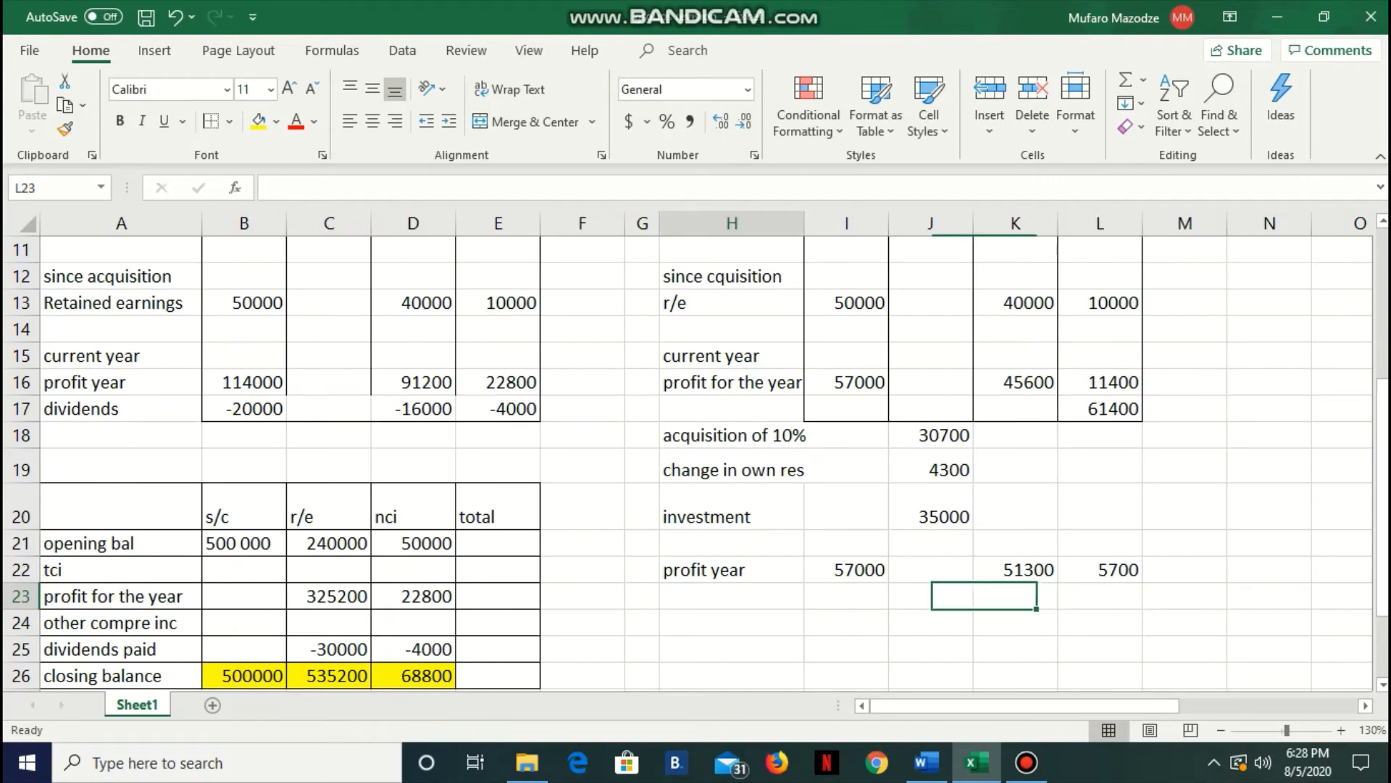
text(divi)
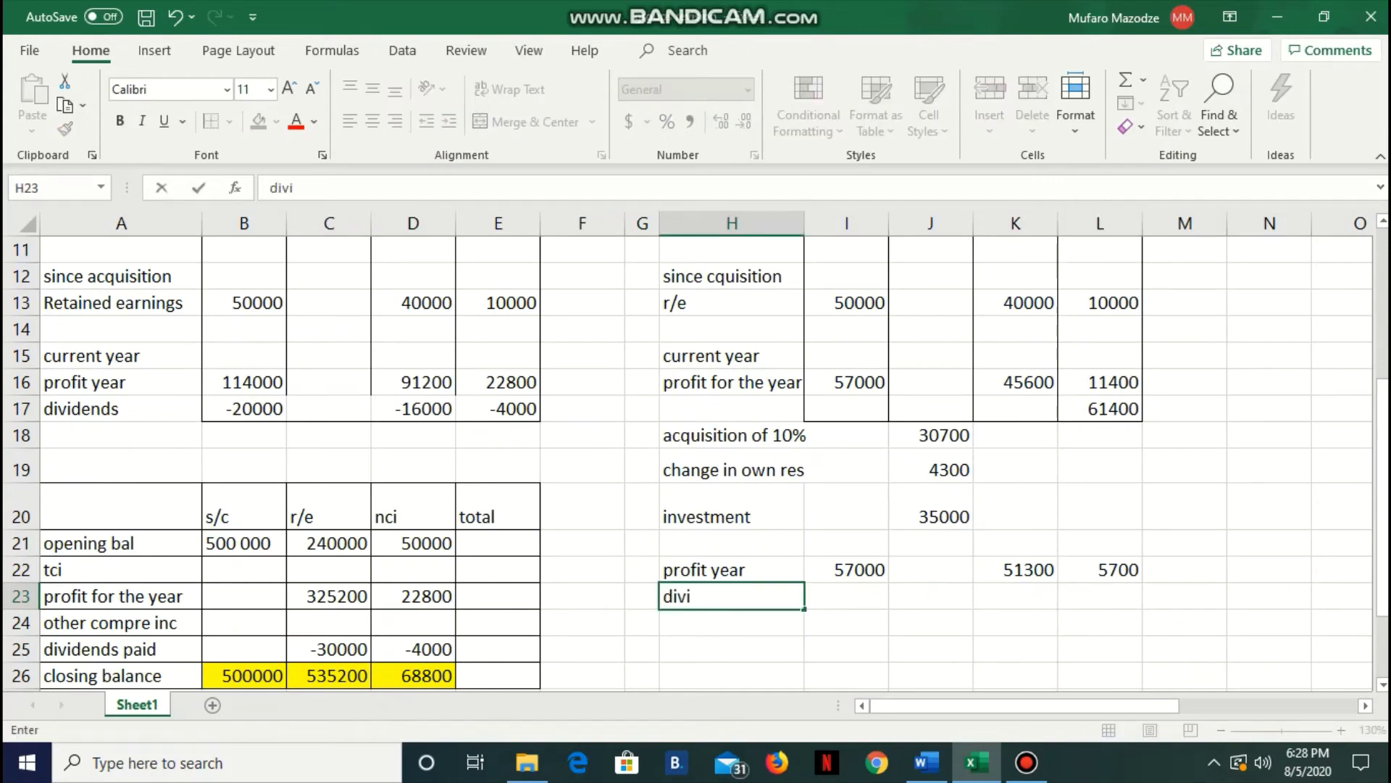
text(dends)
key(Right)
text(-20000)
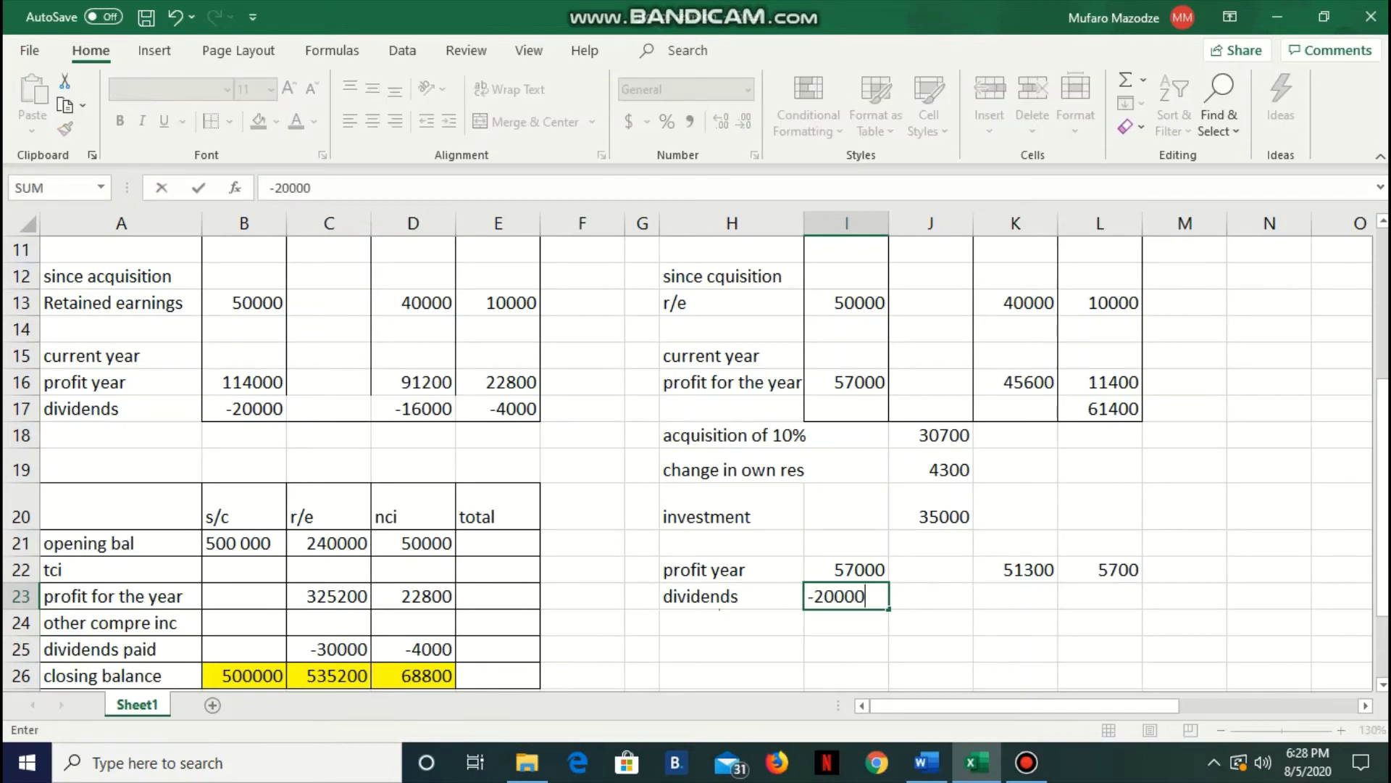
Calculate the parent's 90% share of the dividends in K23 with =I23*0.9
key(Right)
key(Right)
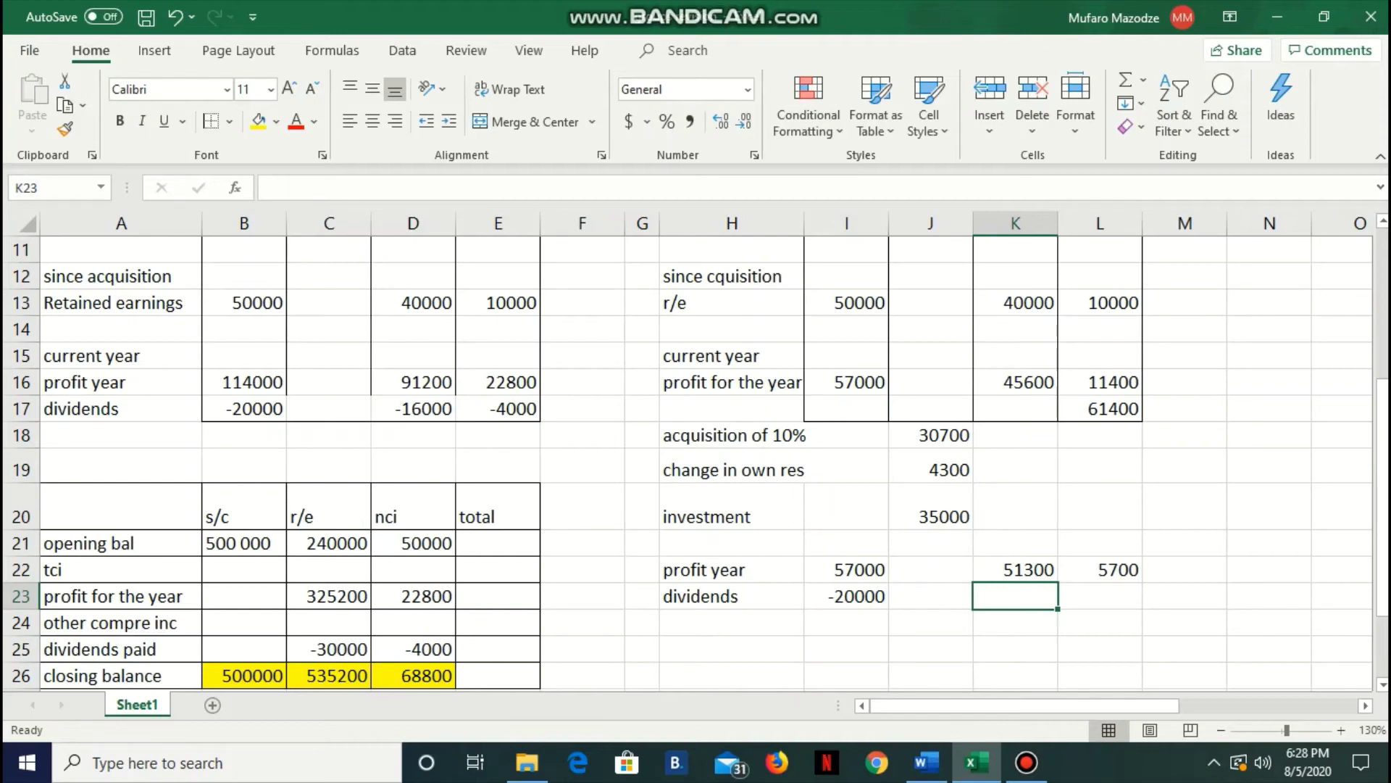
text(-)
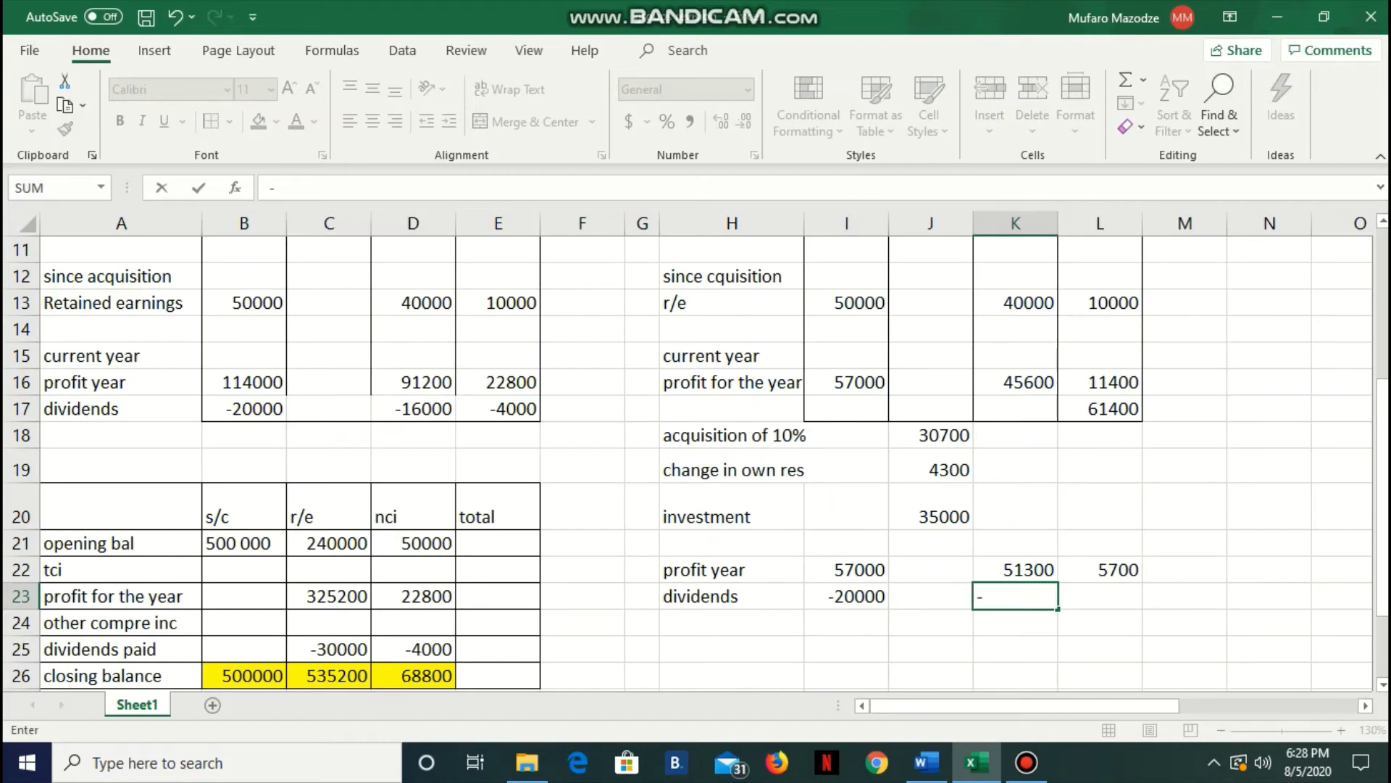
key(BackSpace)
text(=)
click(846, 595)
text(*)
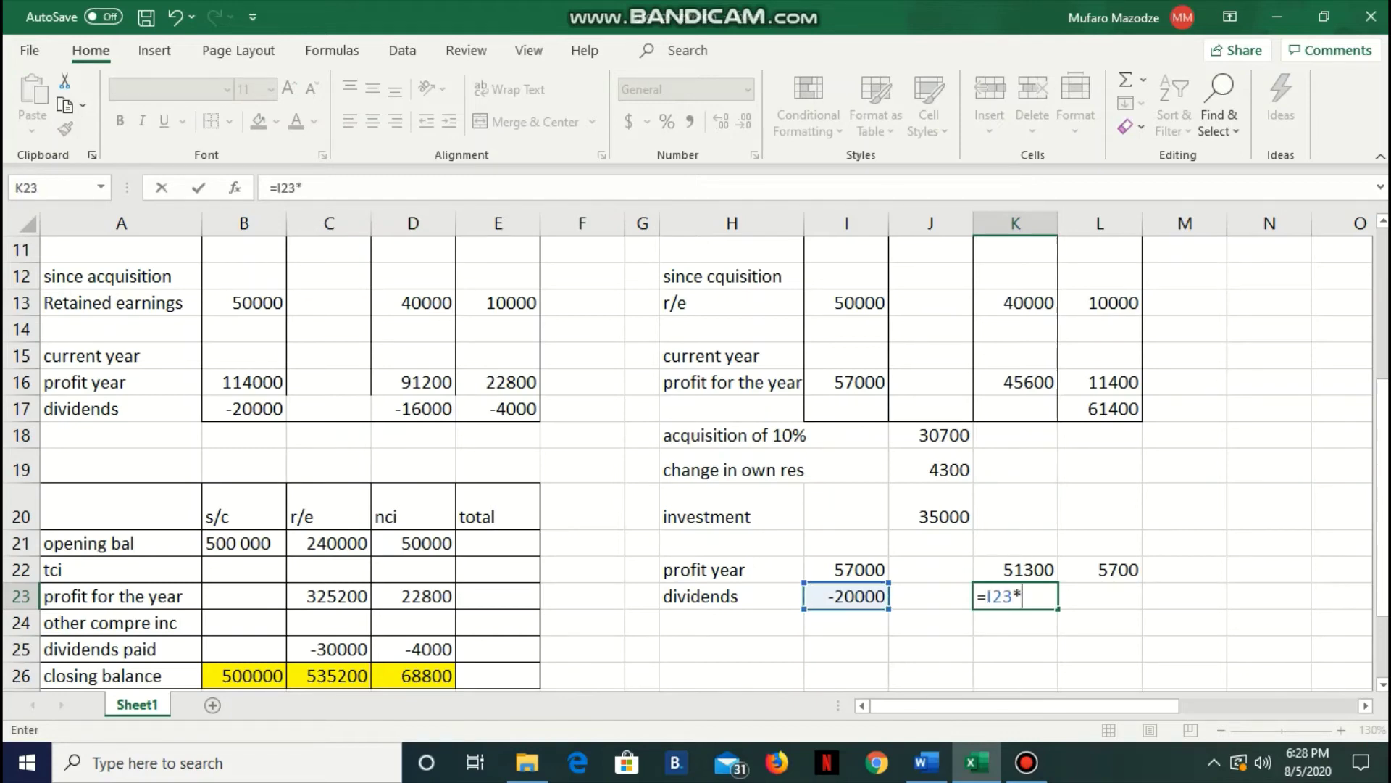
text(0.9)
key(Return)
Enter the non-controlling share of the dividends as -2000 in L23
click(1100, 596)
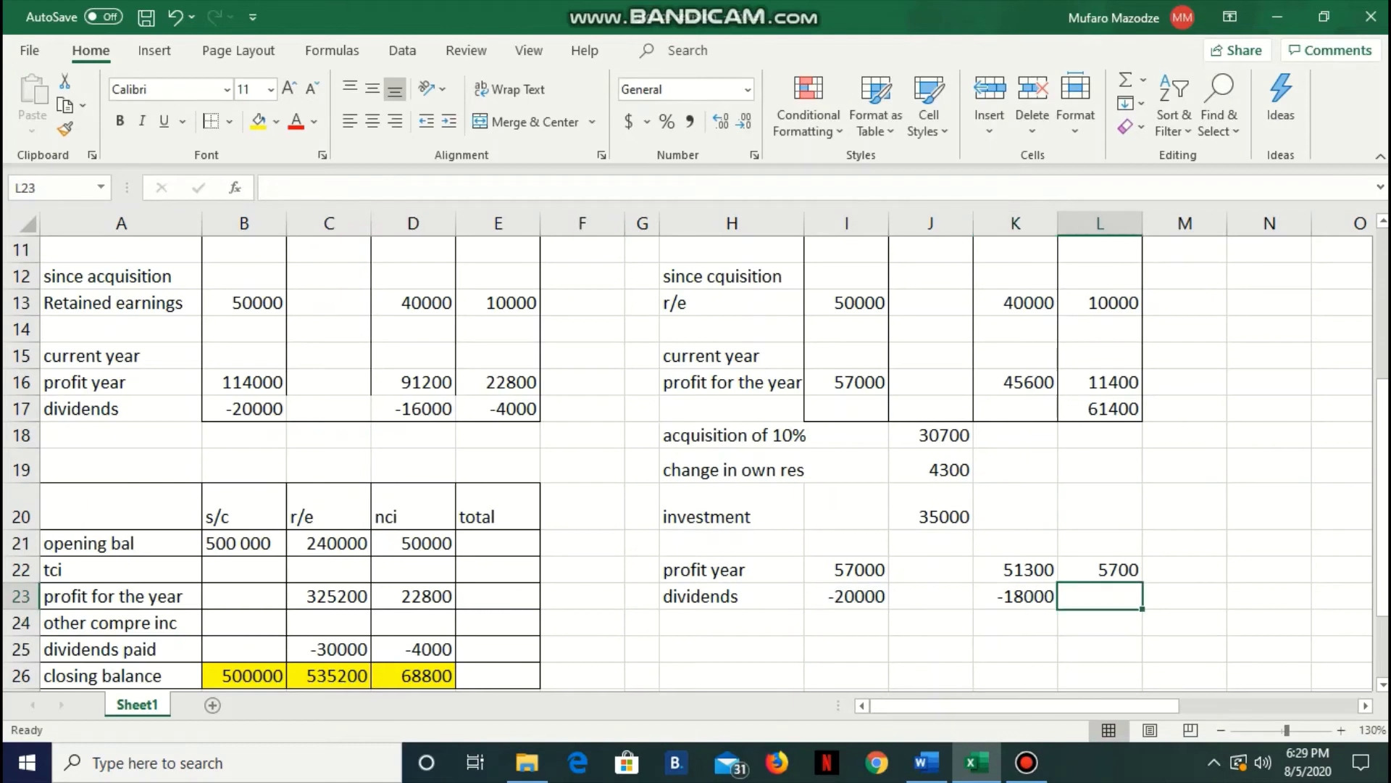
text(-2000)
click(1099, 674)
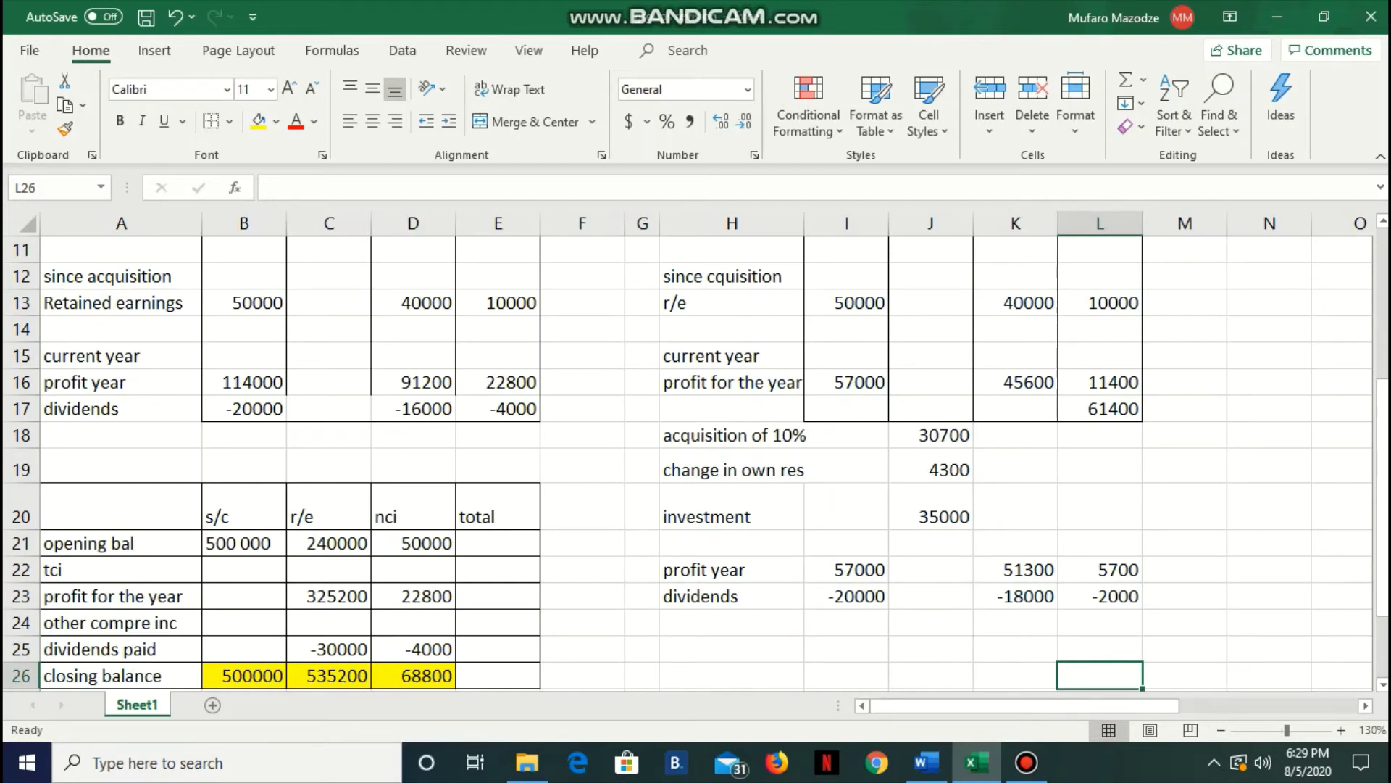
click(846, 595)
Replace the "total" column heading in E20 of the changes in equity table with "changes in"
click(498, 508)
text(ch)
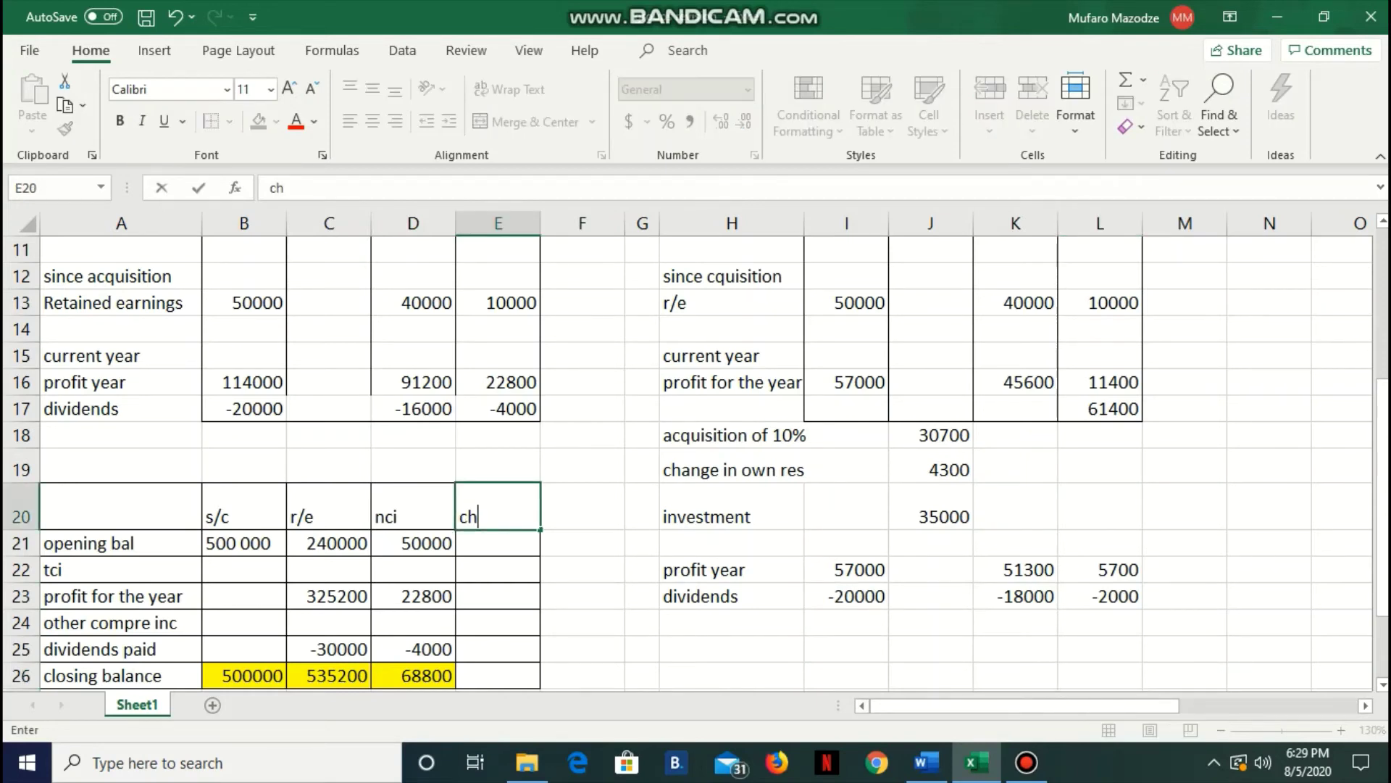
text(anges in ownership)
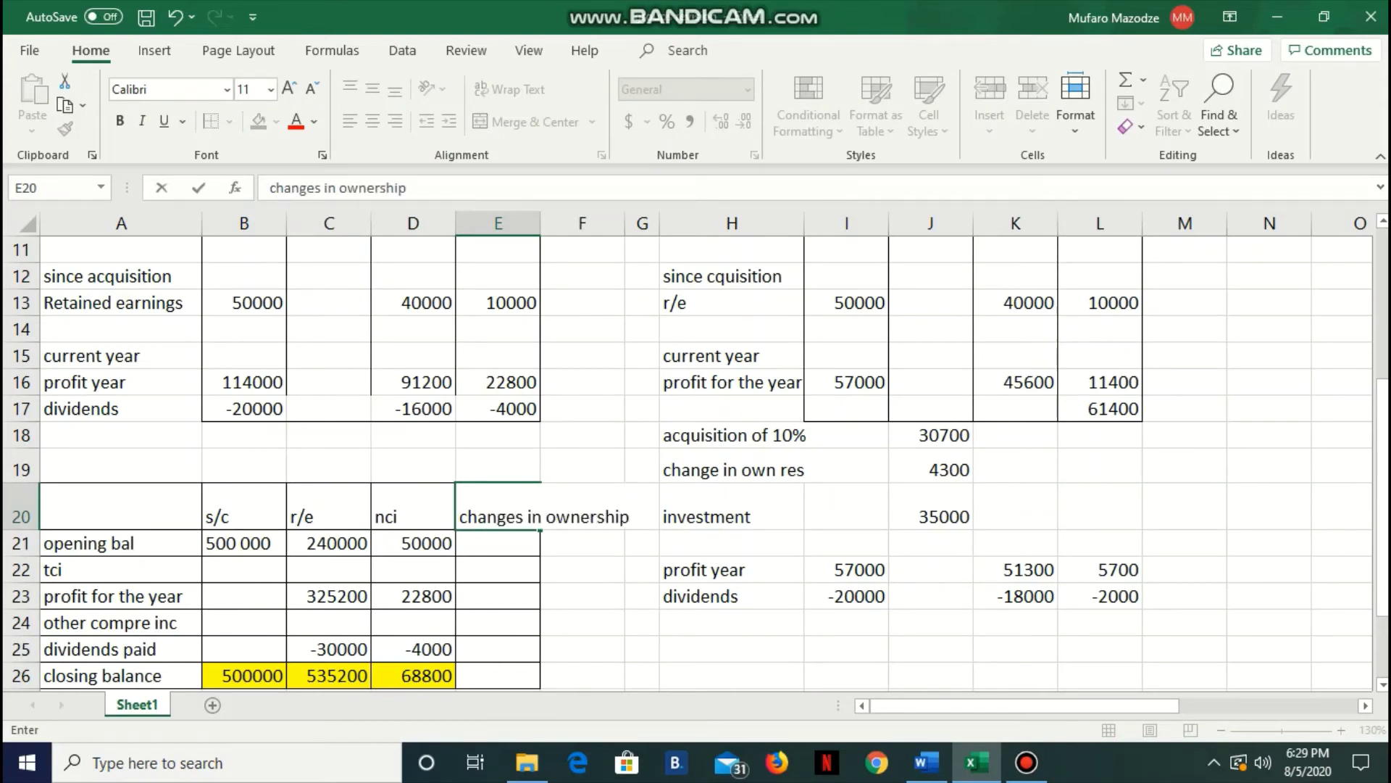
key(BackSpace)
key(BackSpace)
key(BackSpace)
key(BackSpace)
key(BackSpace)
key(BackSpace)
key(BackSpace)
key(BackSpace)
key(BackSpace)
key(BackSpace)
key(BackSpace)
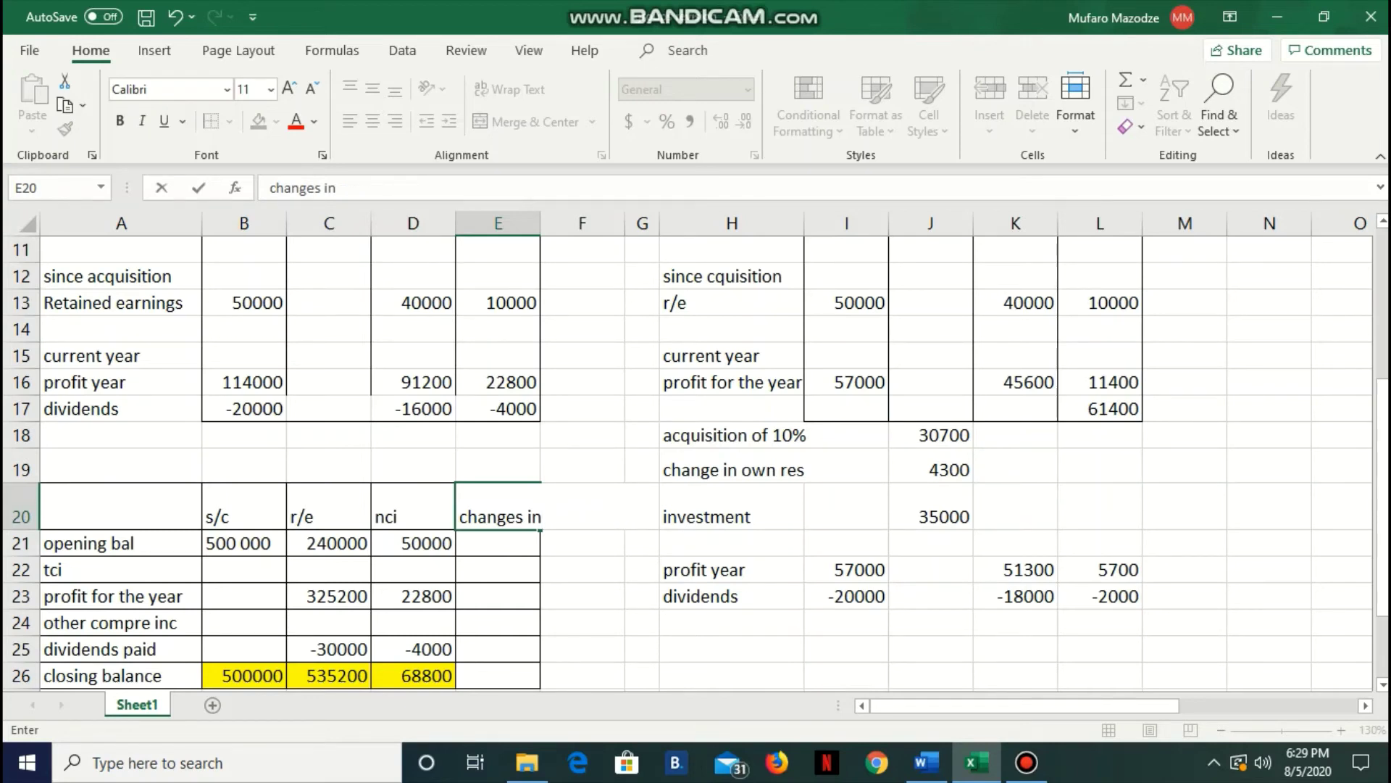
key(Return)
Widen column E and complete the heading in E20 as "changes in own res"
click(498, 506)
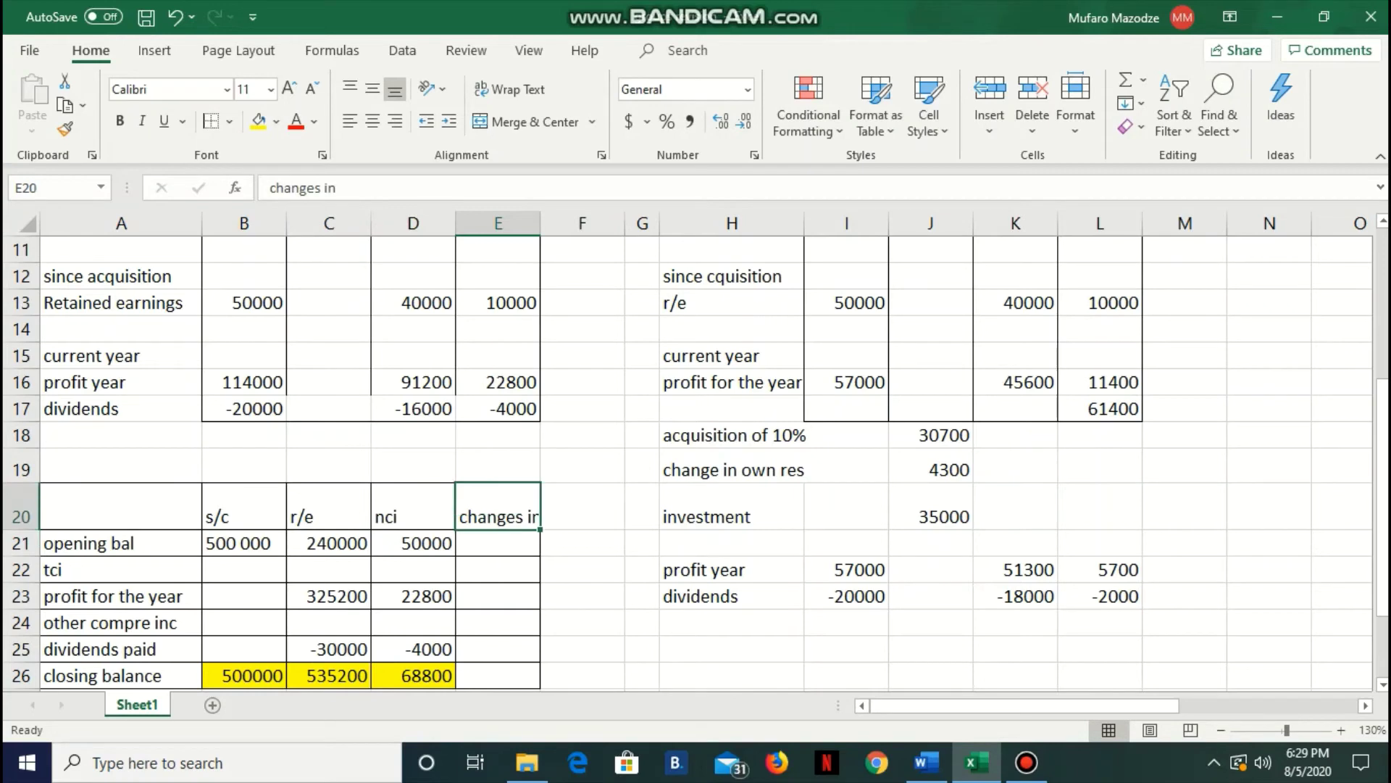
drag(540, 223, 630, 223)
key(F2)
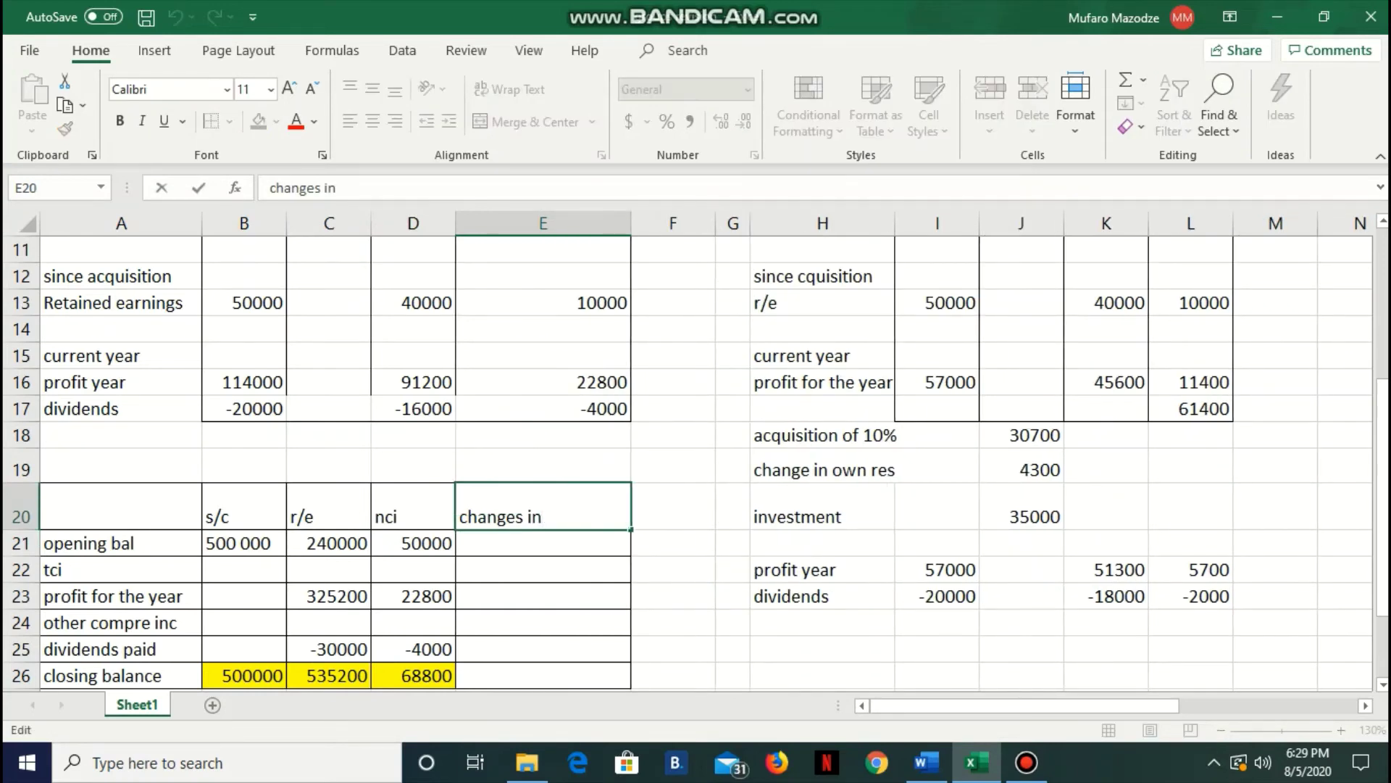
text(own re)
key(BackSpace)
text(s)
key(Return)
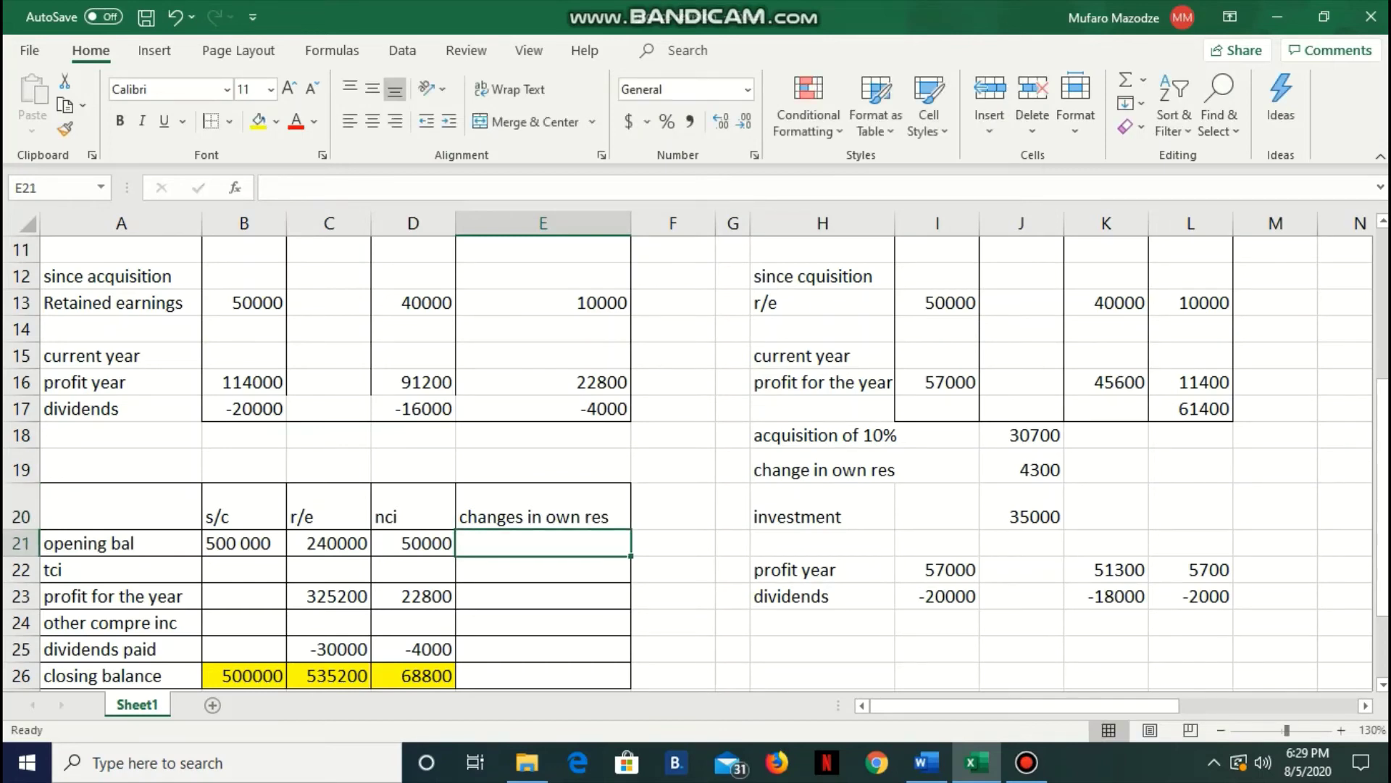
Label the row below the closing balance "Acquisition of add int" in A27
scroll(696, 463, down, 1)
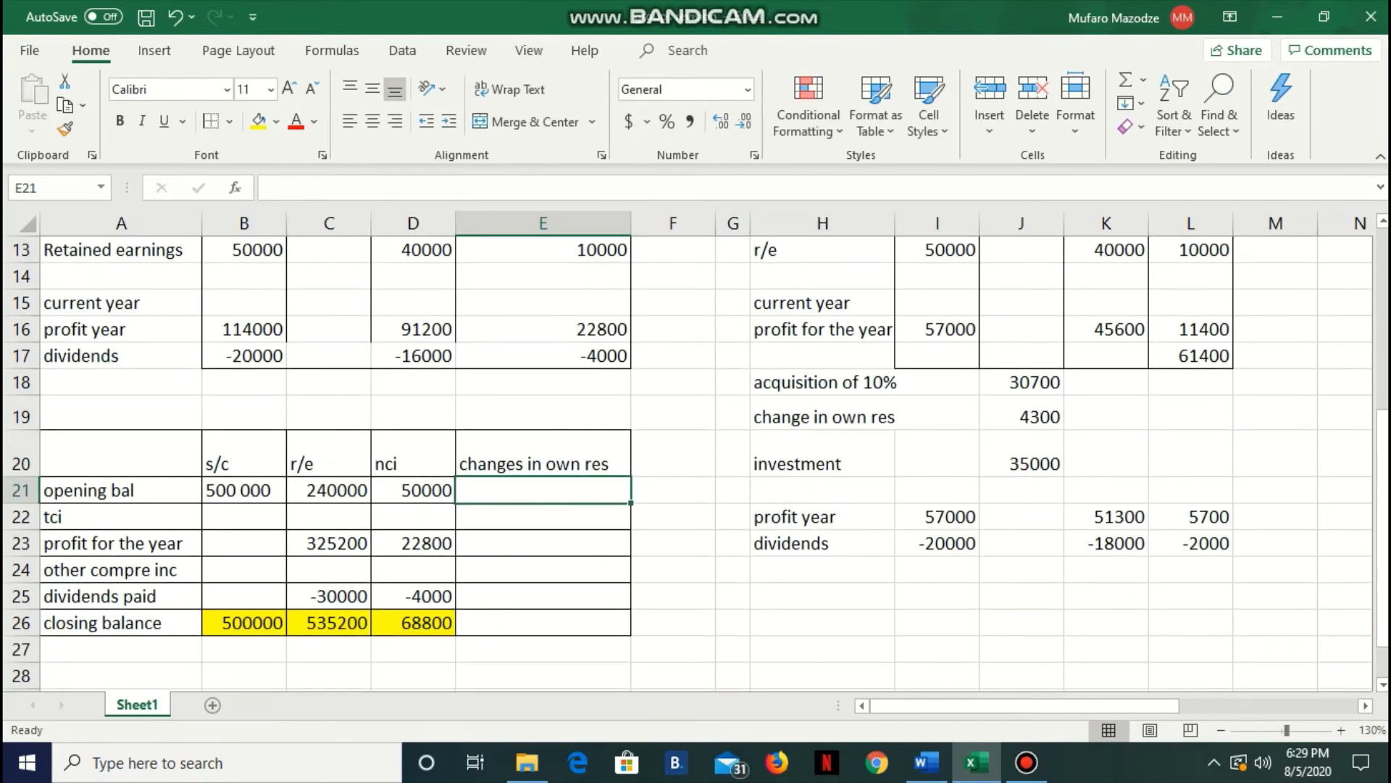
click(120, 649)
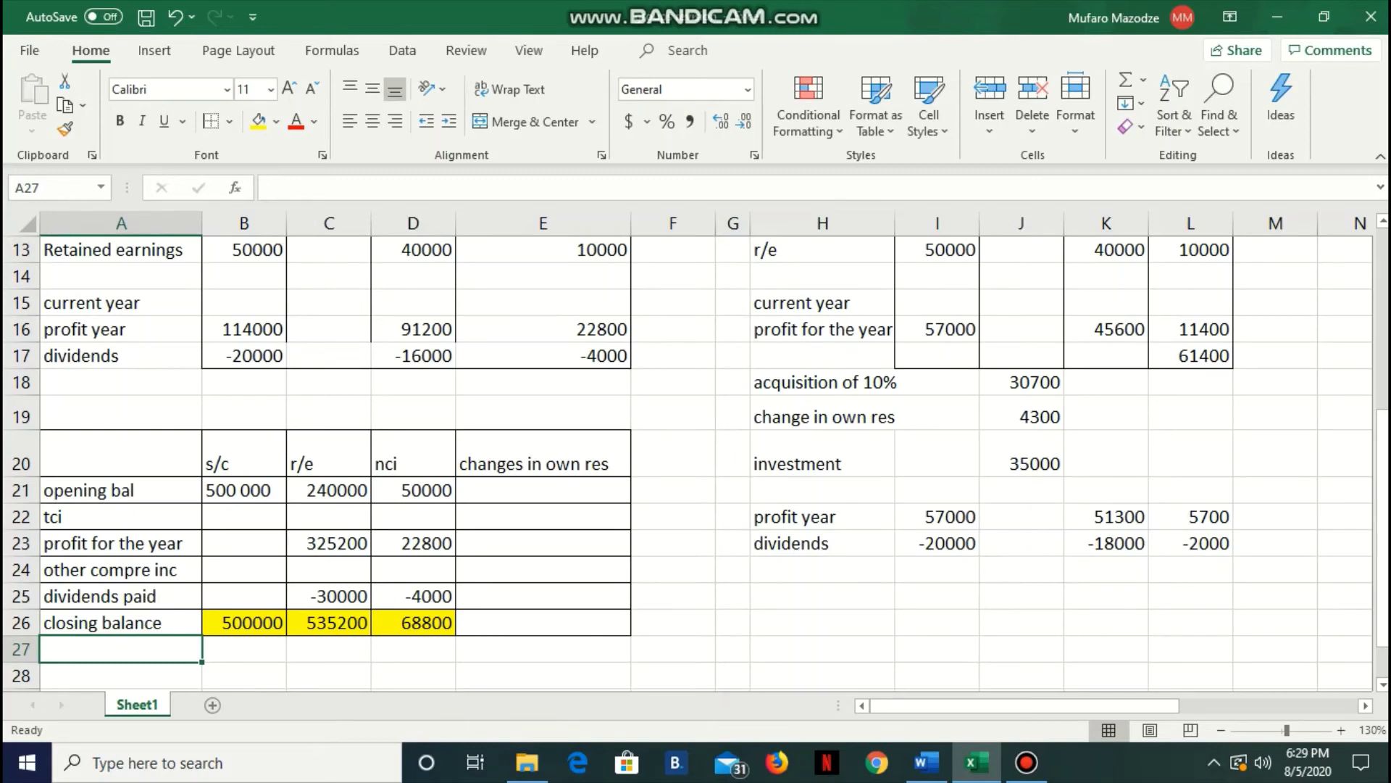
text(A)
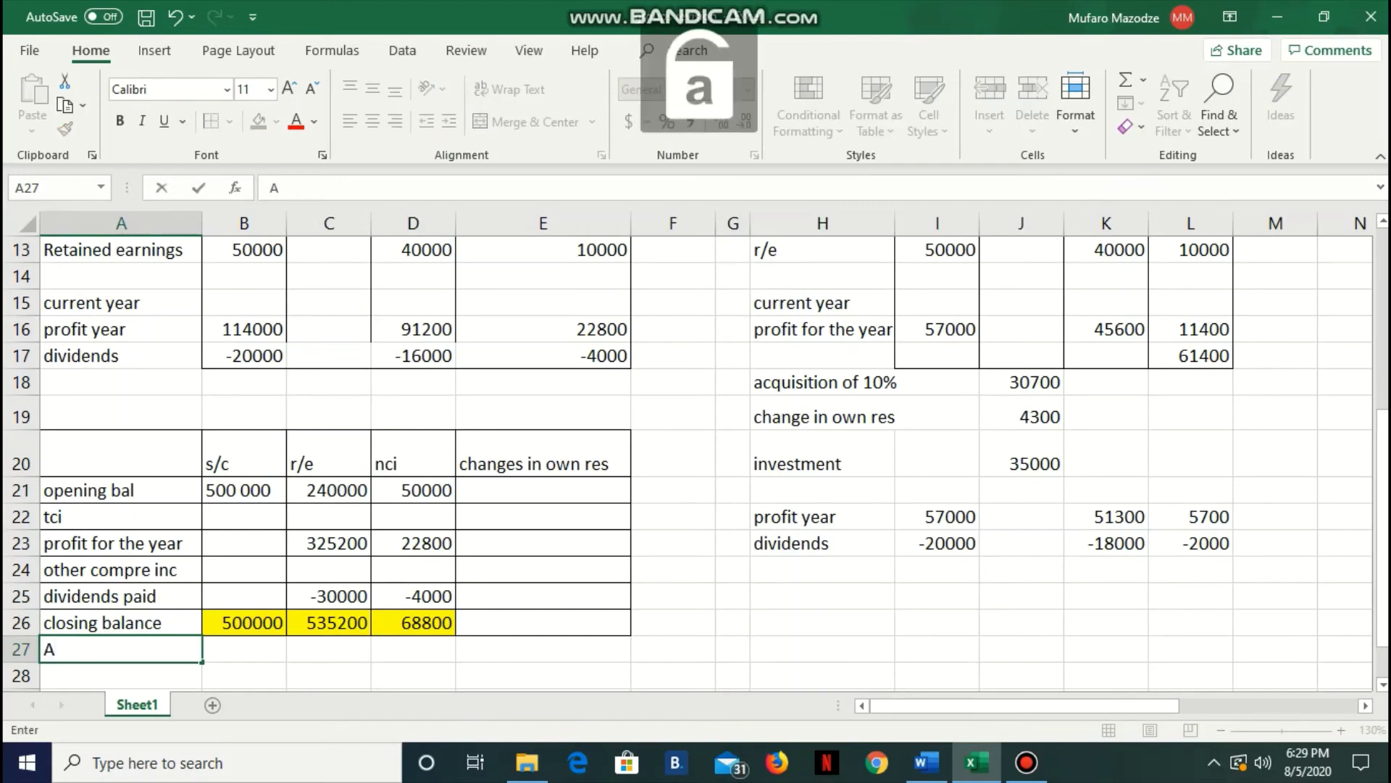
text(cquisiti)
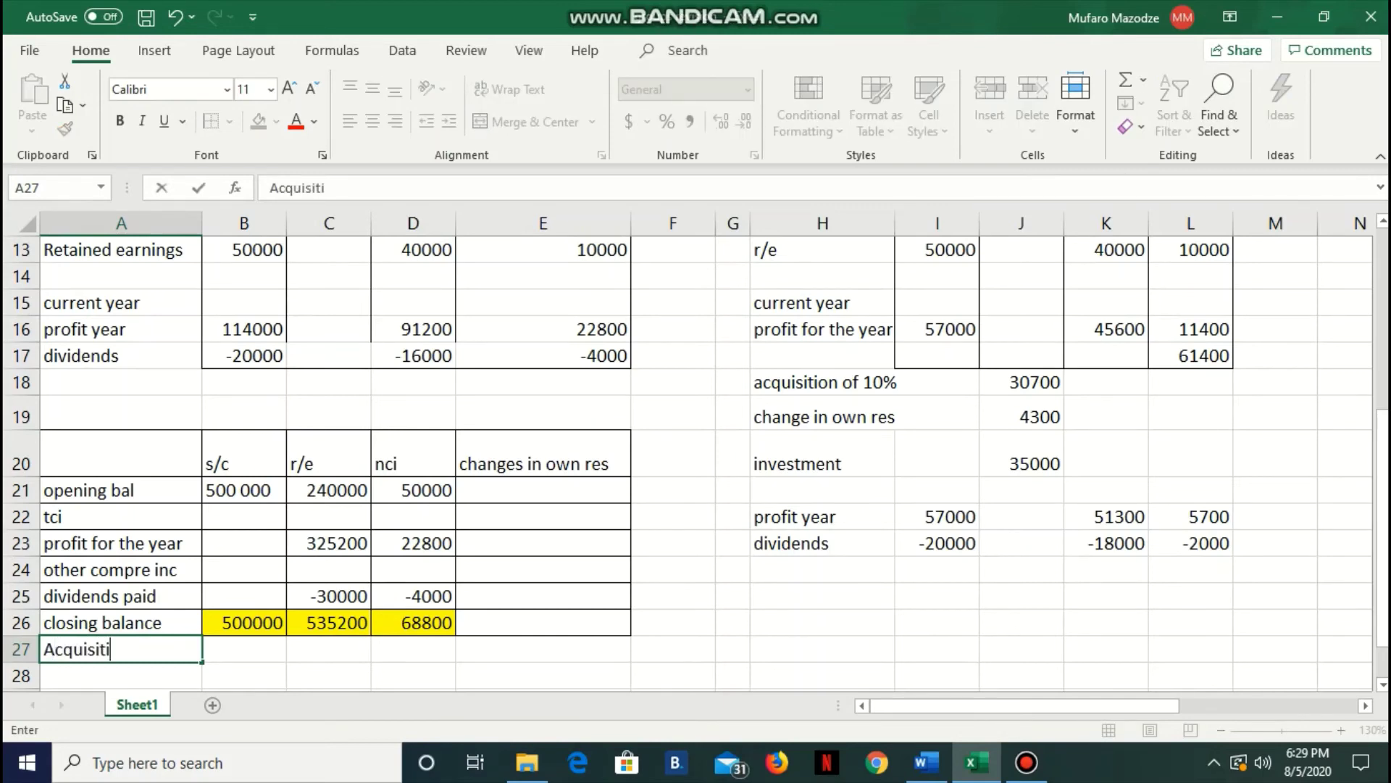
text(on of add)
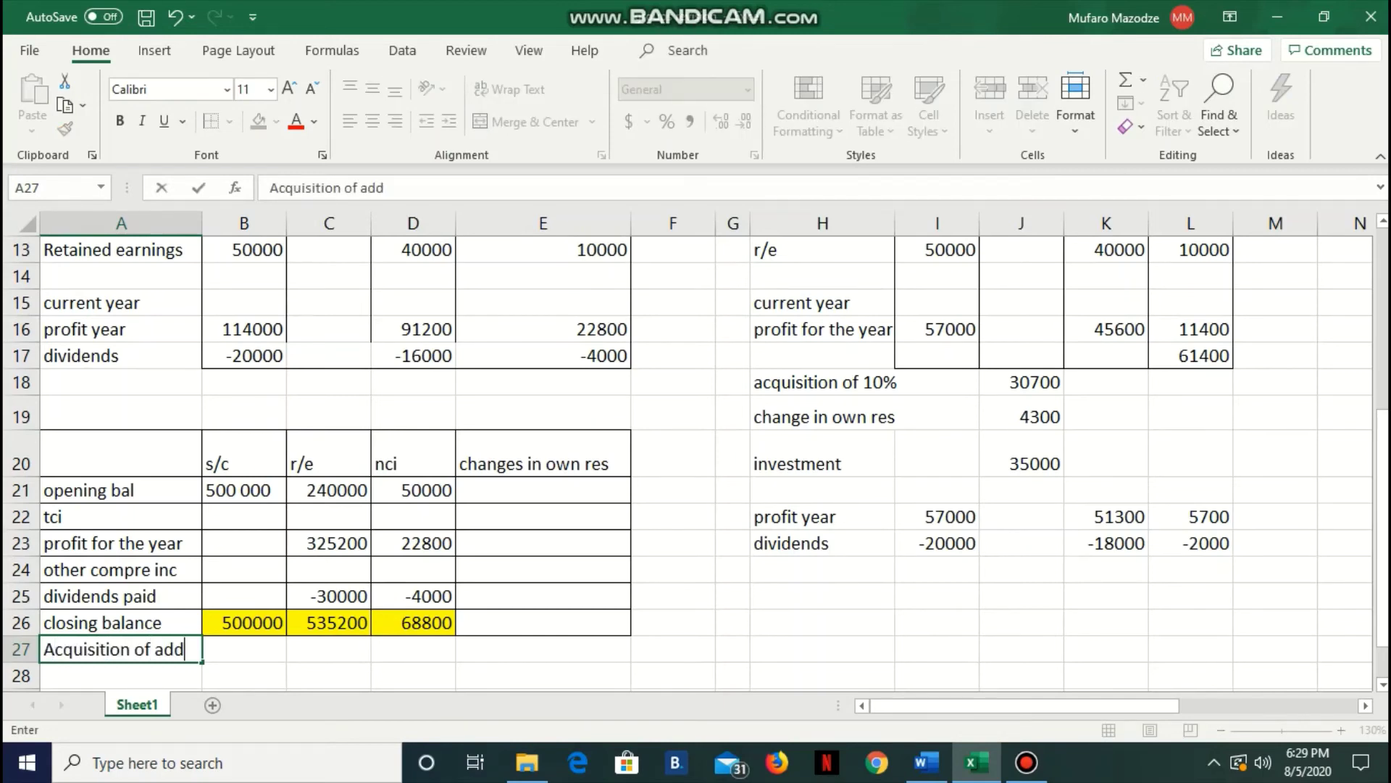
text( int)
Enter the change in ownership reserve as -4300 in E27 on the additional interest acquisition row
click(542, 648)
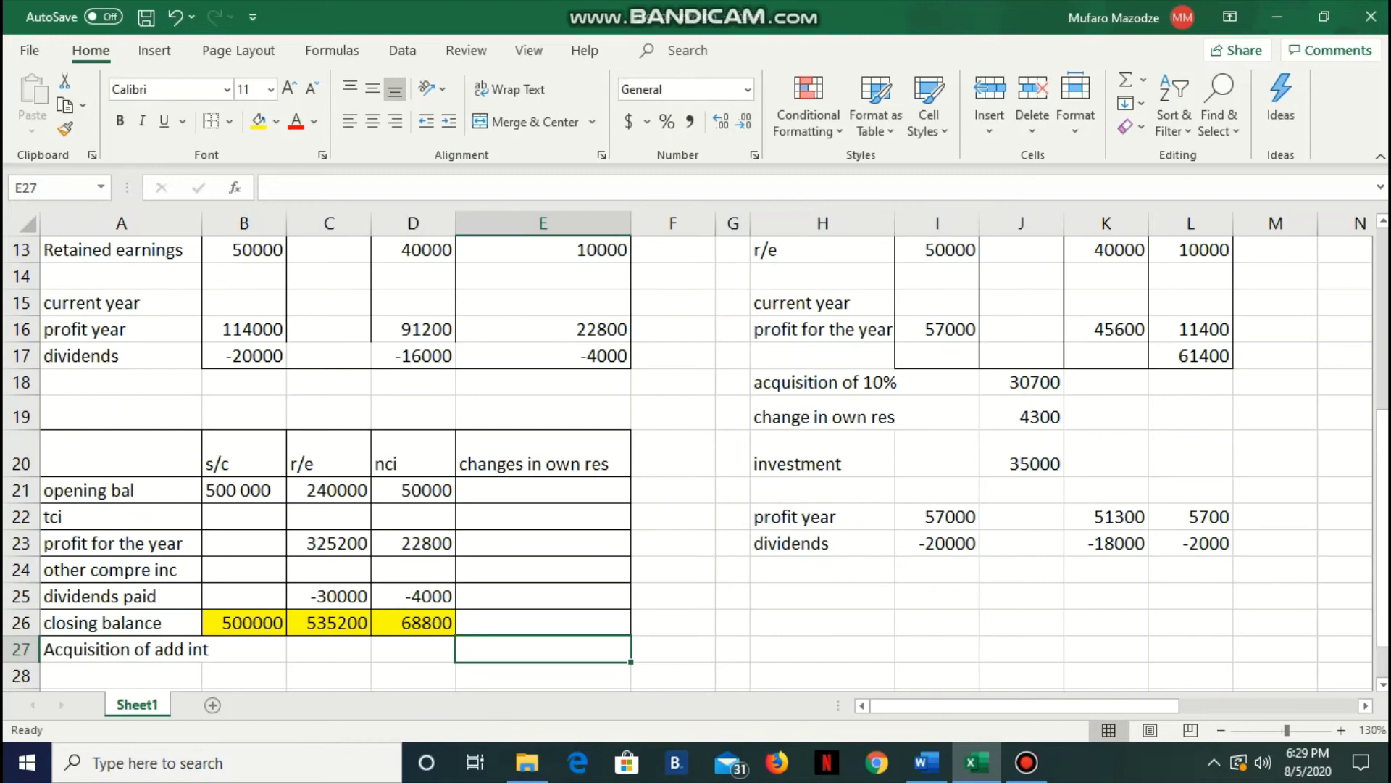
text(-)
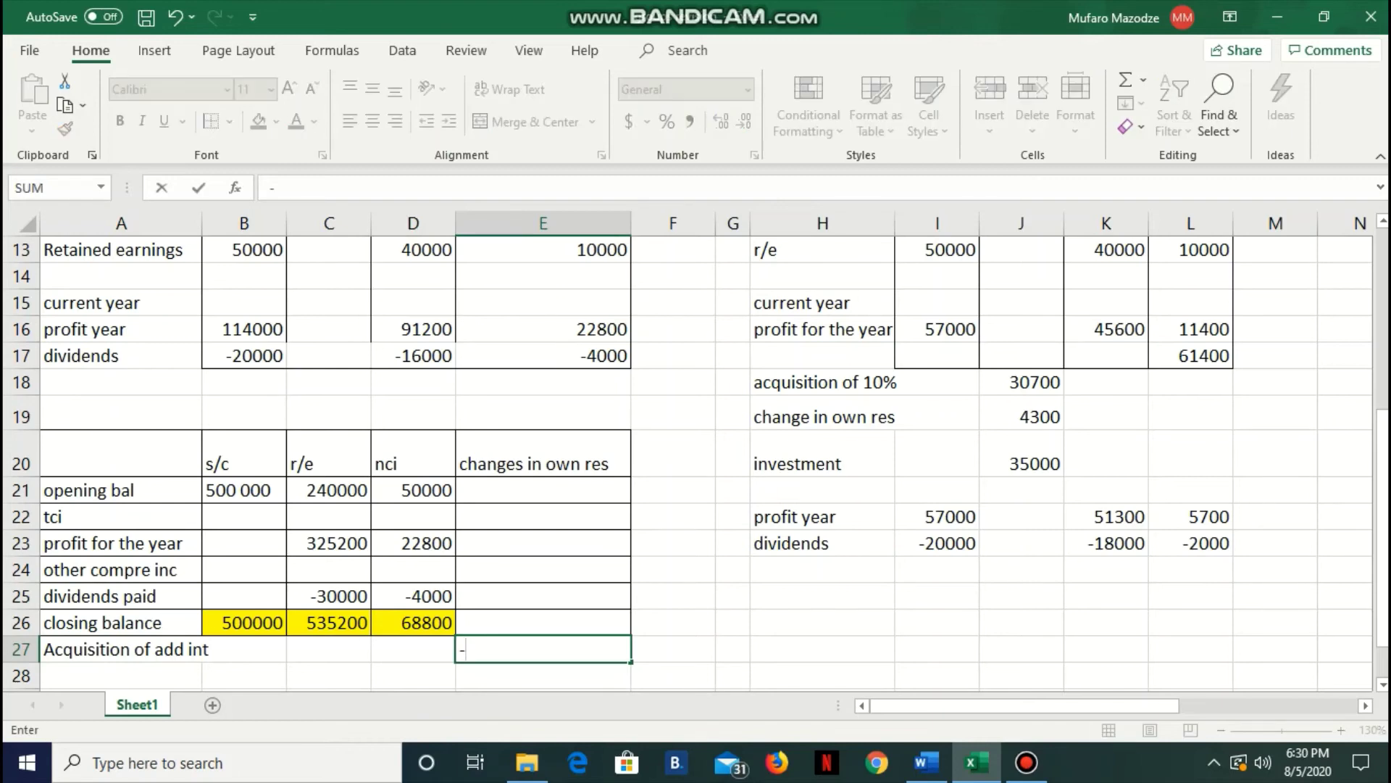
mouse_move(1382, 482)
mouse_down()
mouse_move(1382, 363)
mouse_move(1382, 494)
mouse_up()
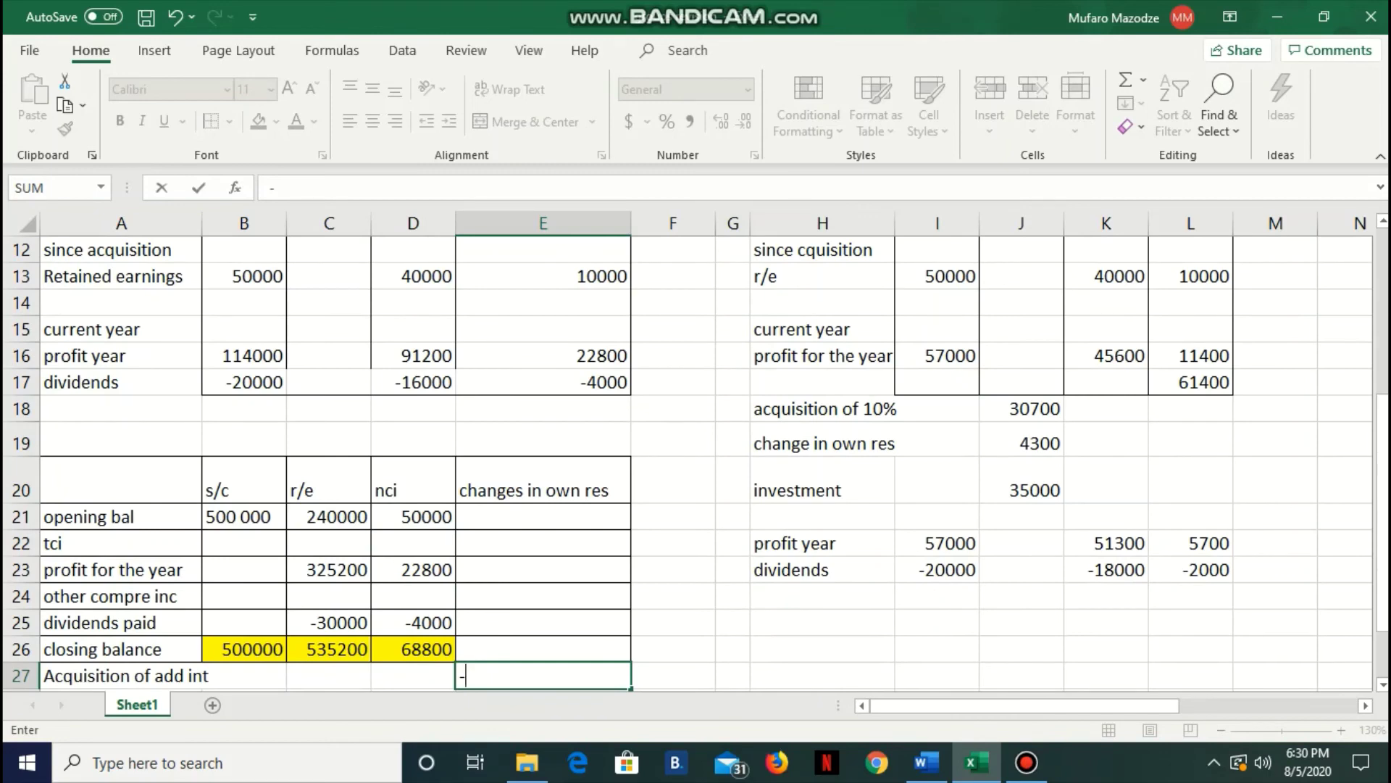
text(-4300)
key(Return)
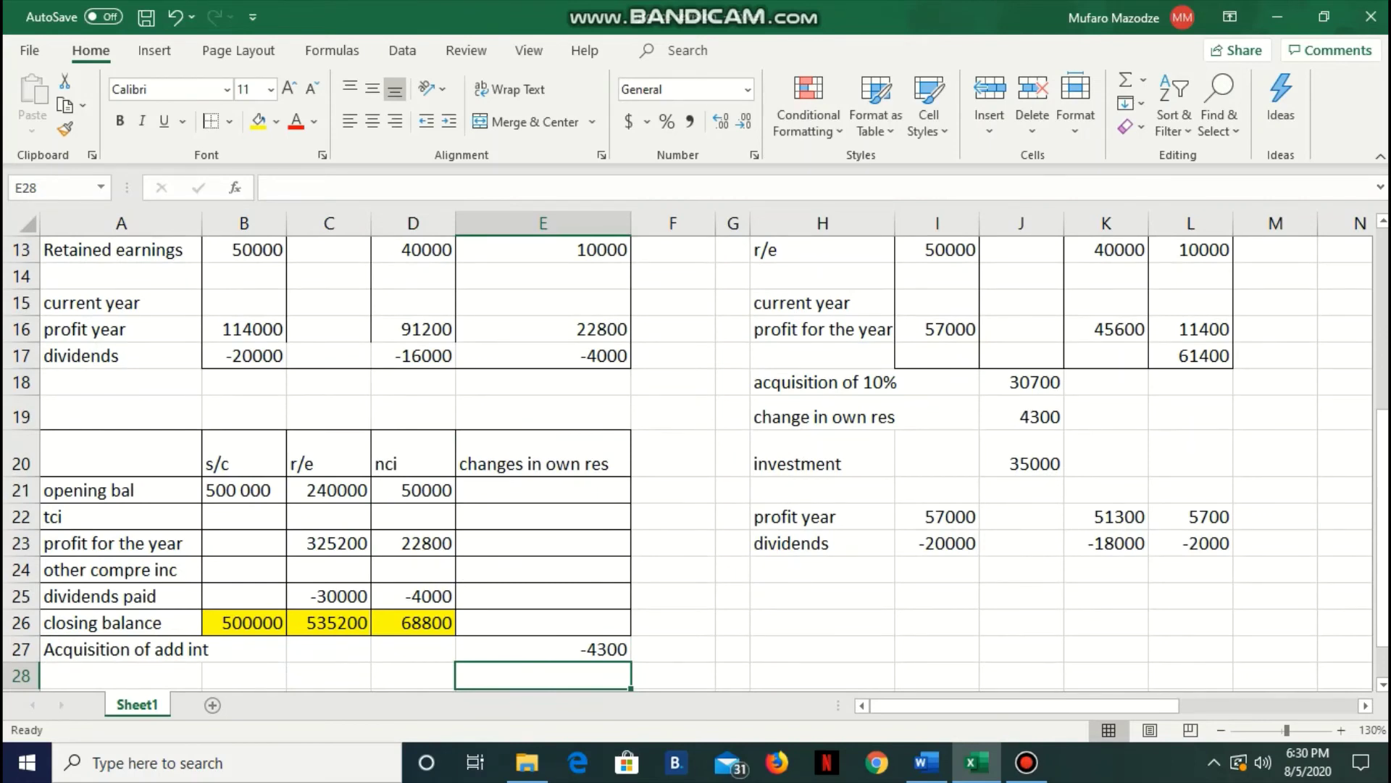
Apply all borders to the acquisition, change in ownership and investment rows in I17:L20
drag(937, 355, 1191, 464)
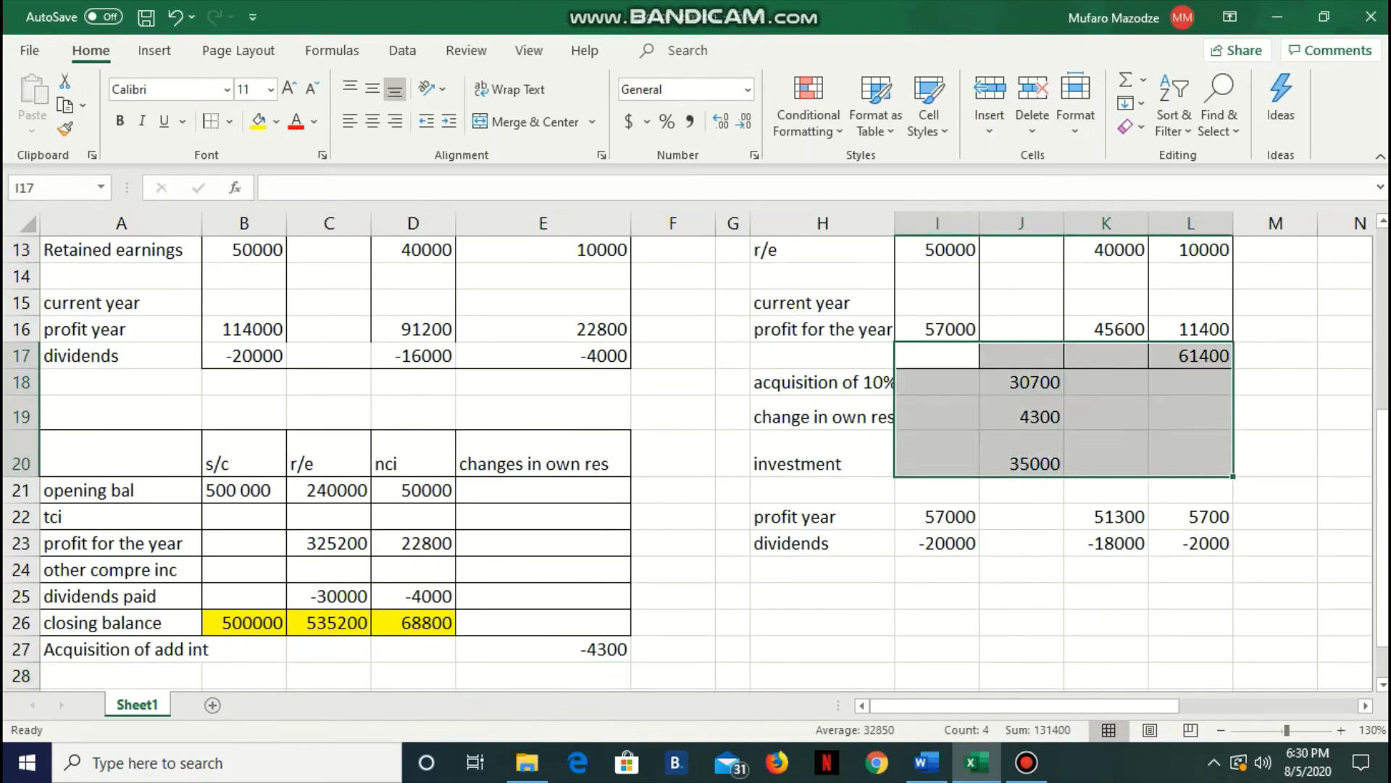
click(229, 121)
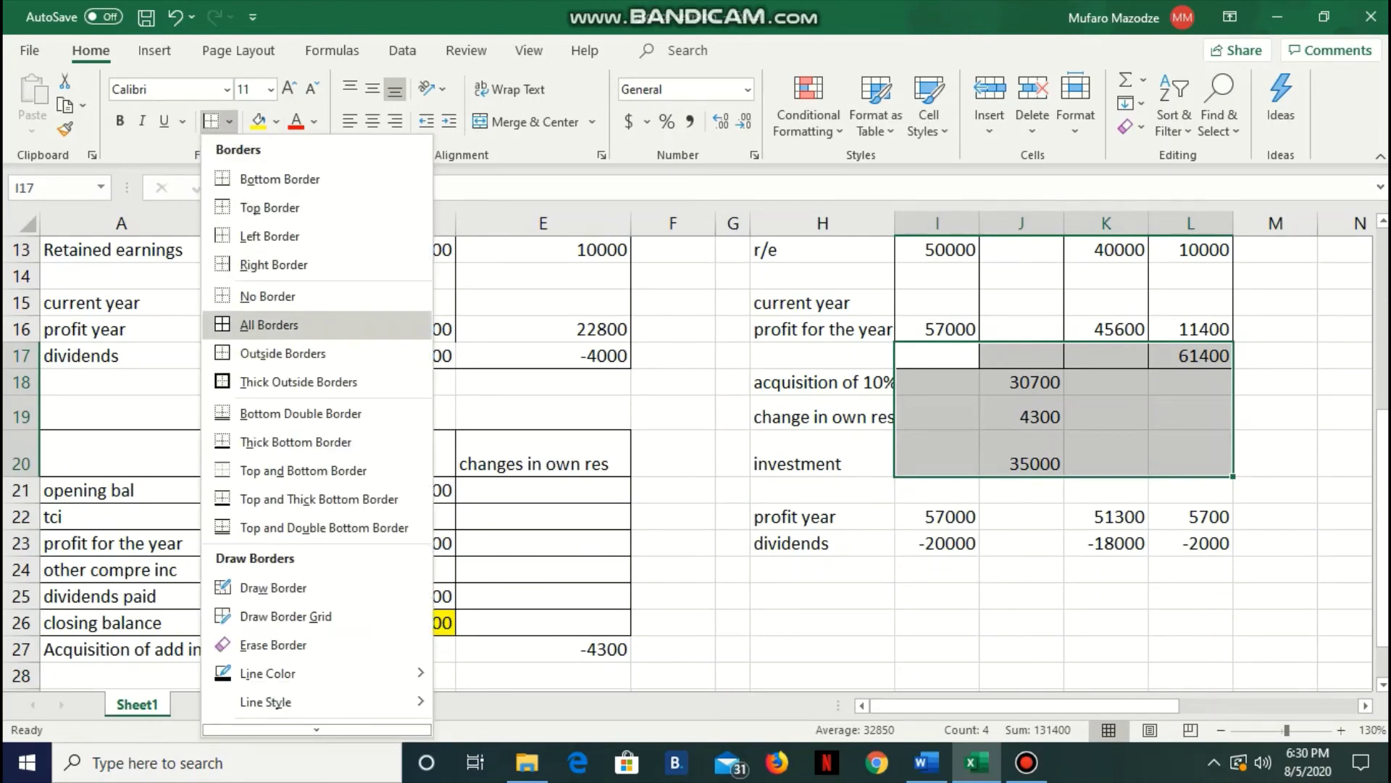
click(268, 325)
click(1022, 543)
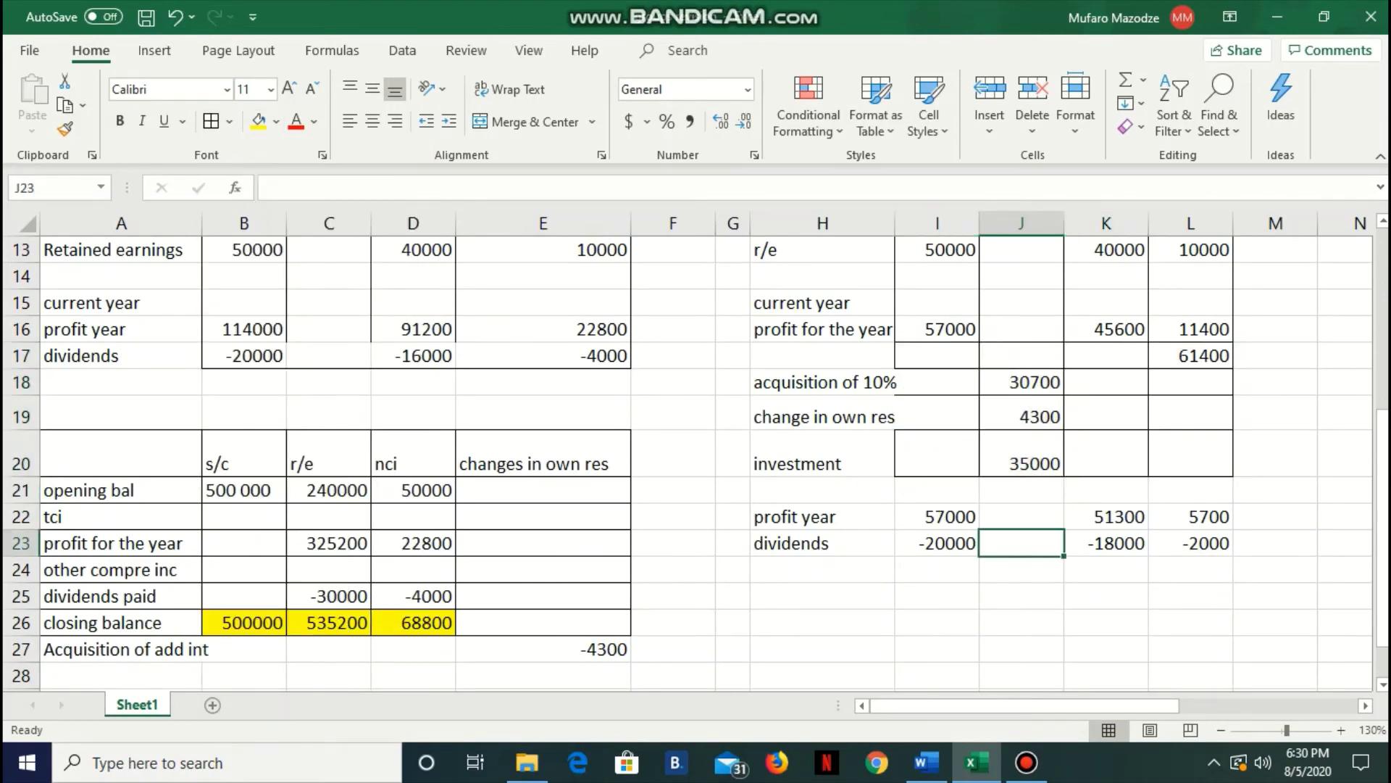
Apply all borders to the post-acquisition profit and dividends rows in I21:L23
drag(1383, 554, 1383, 590)
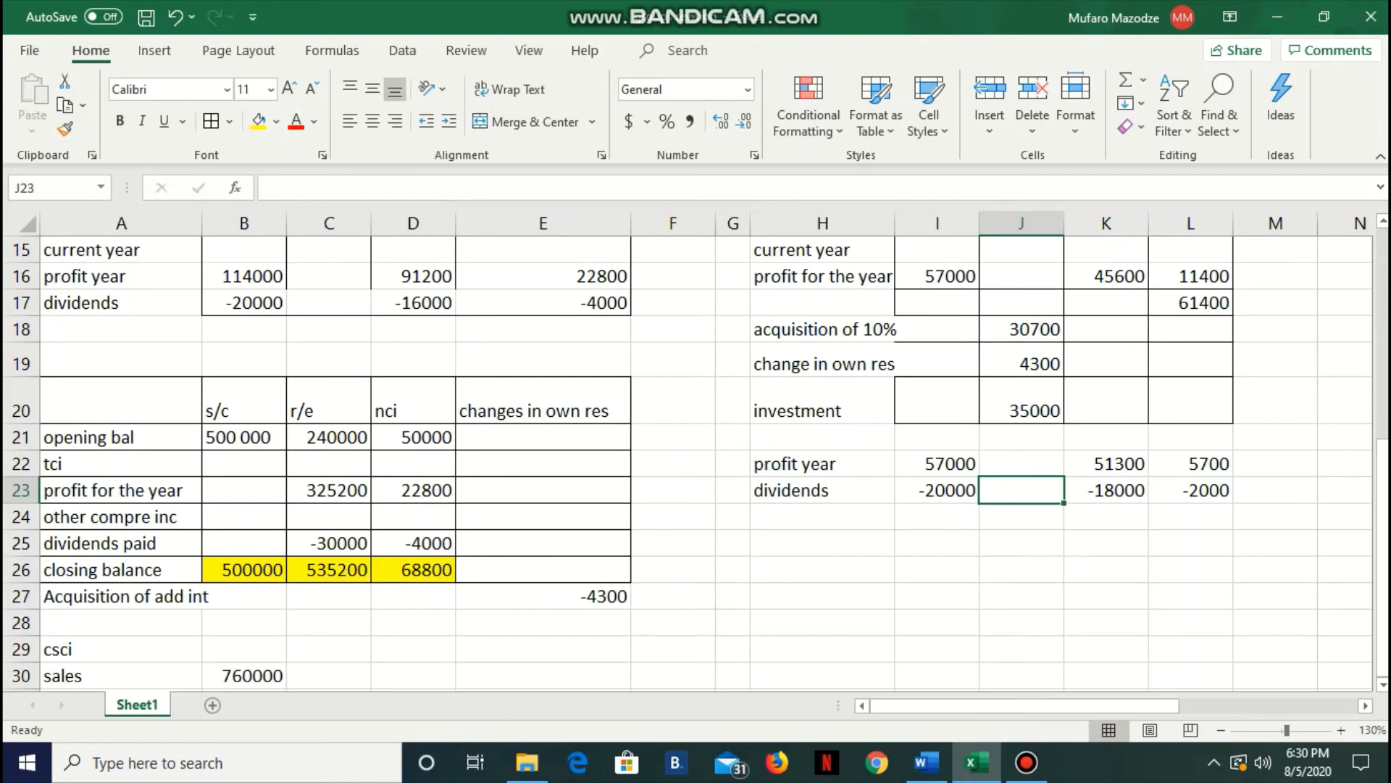
drag(937, 437, 1190, 490)
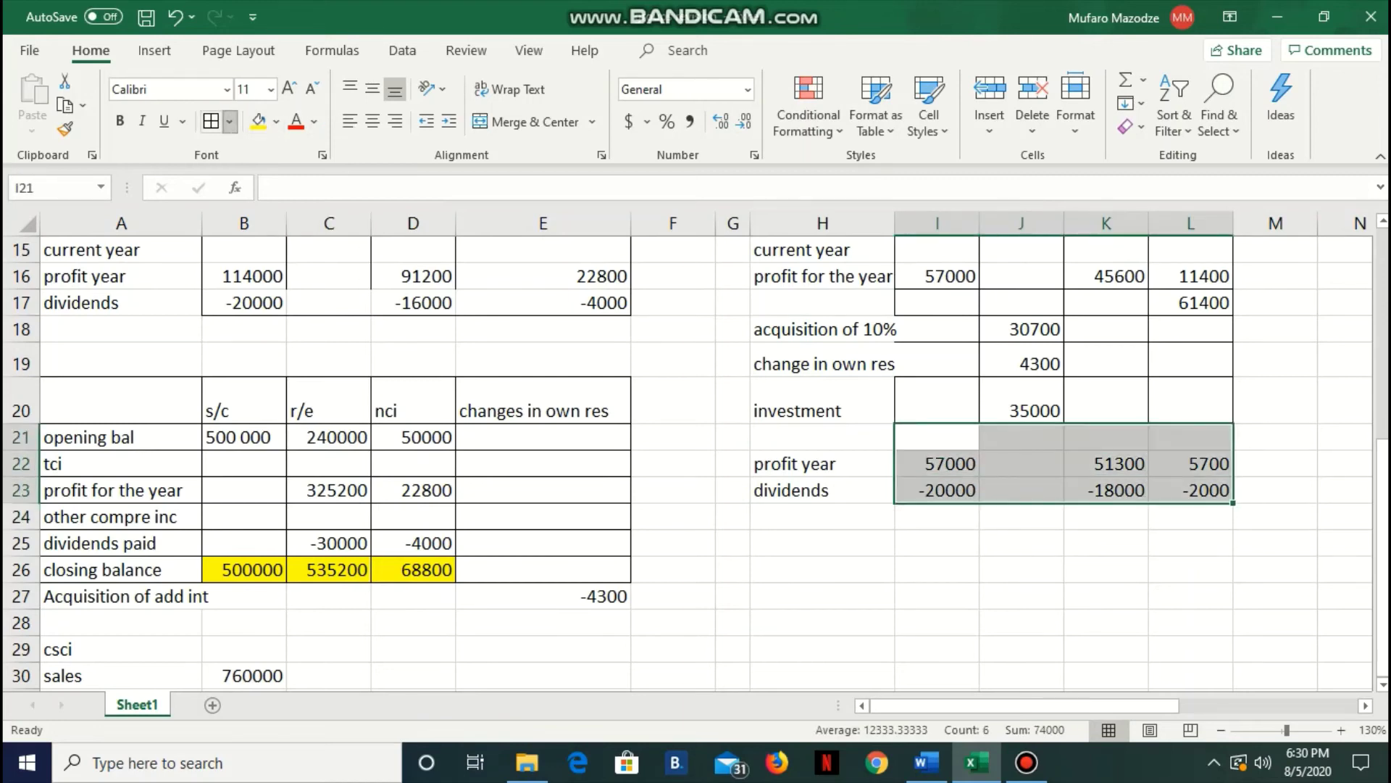
click(229, 121)
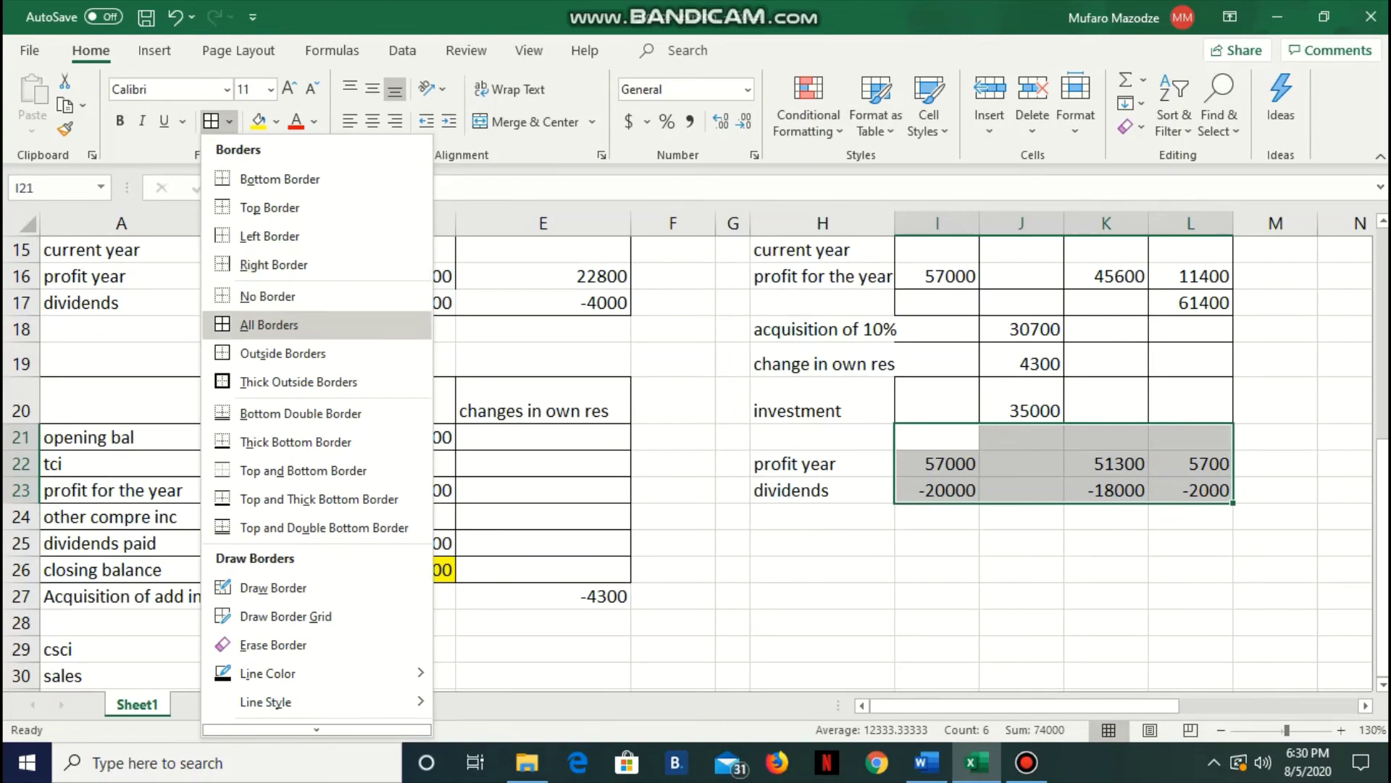
click(269, 325)
click(937, 595)
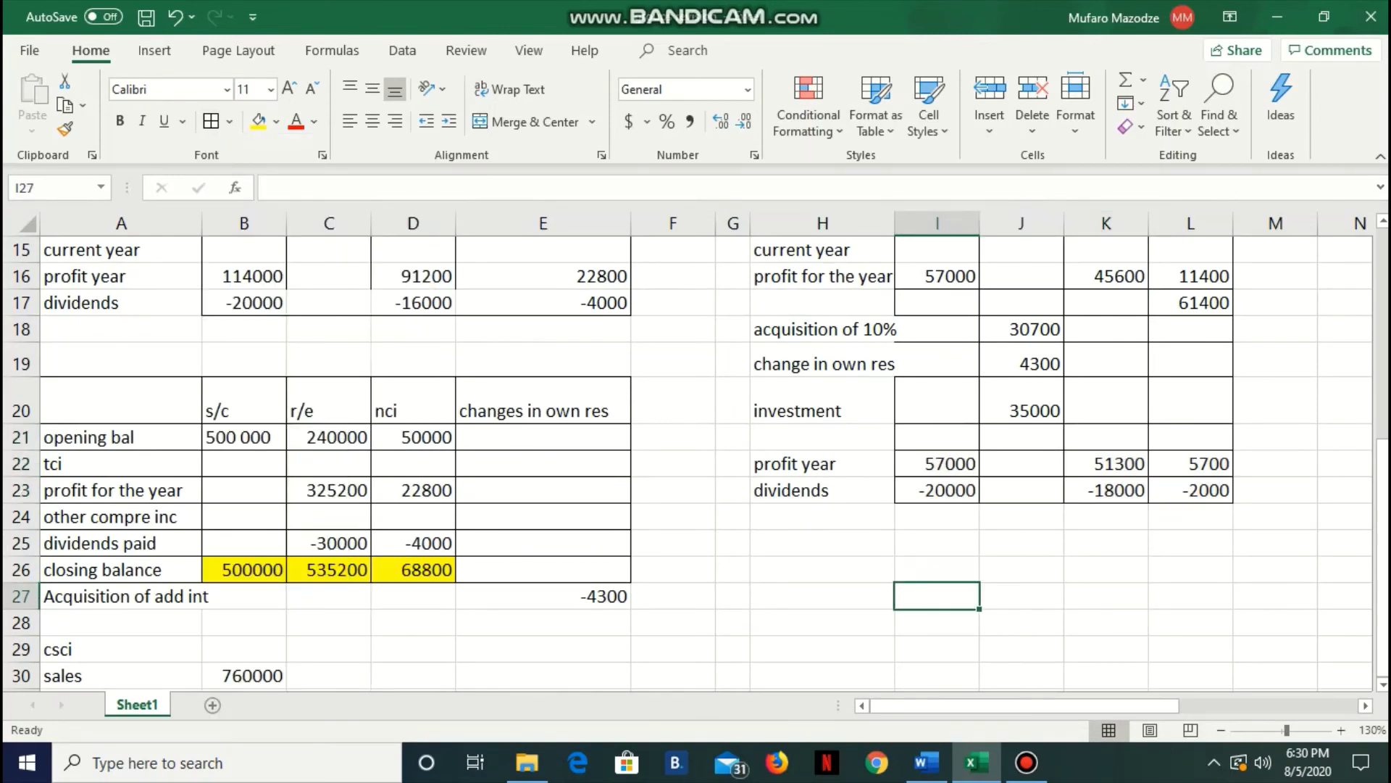
Enter the nci reduction from the 10% acquisition as -30700 in D27 on the additional interest row
click(413, 596)
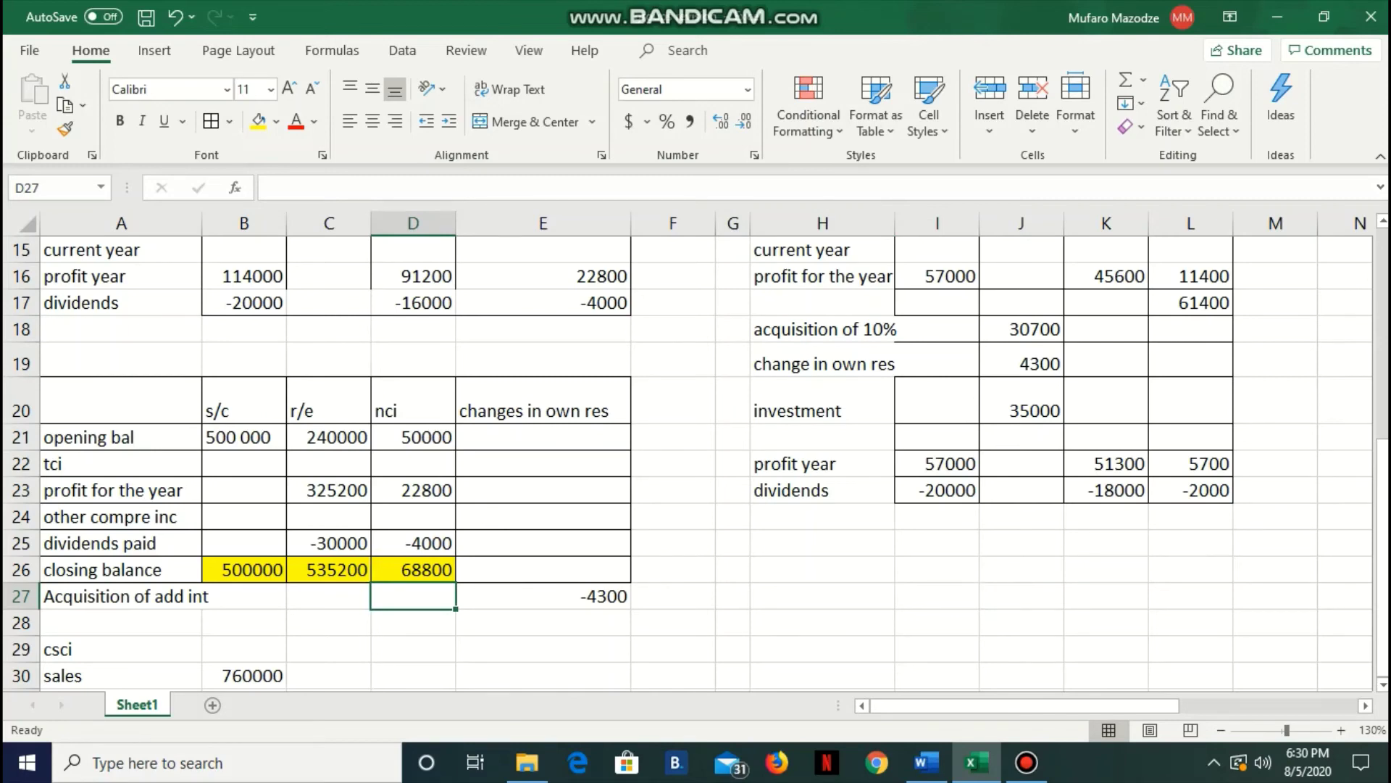
drag(1383, 464, 1383, 376)
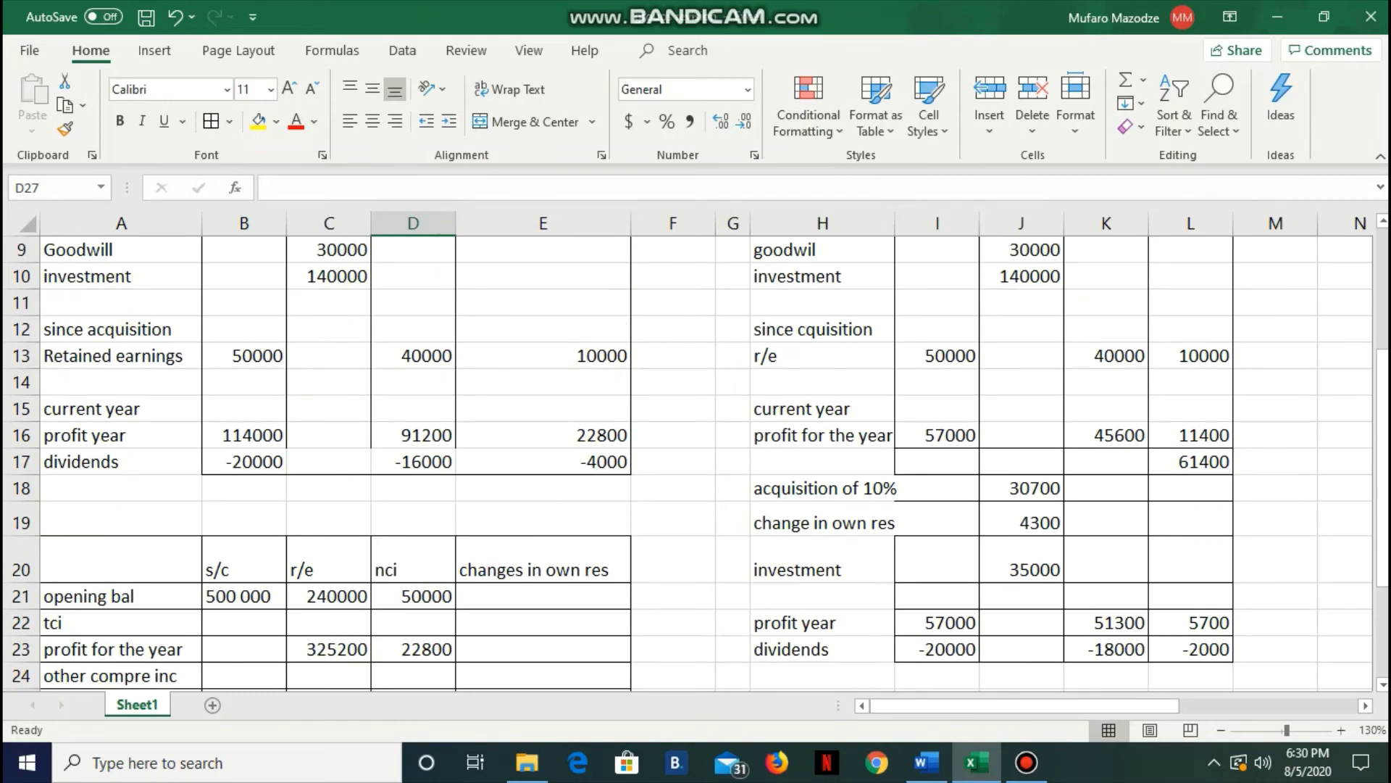
click(1020, 487)
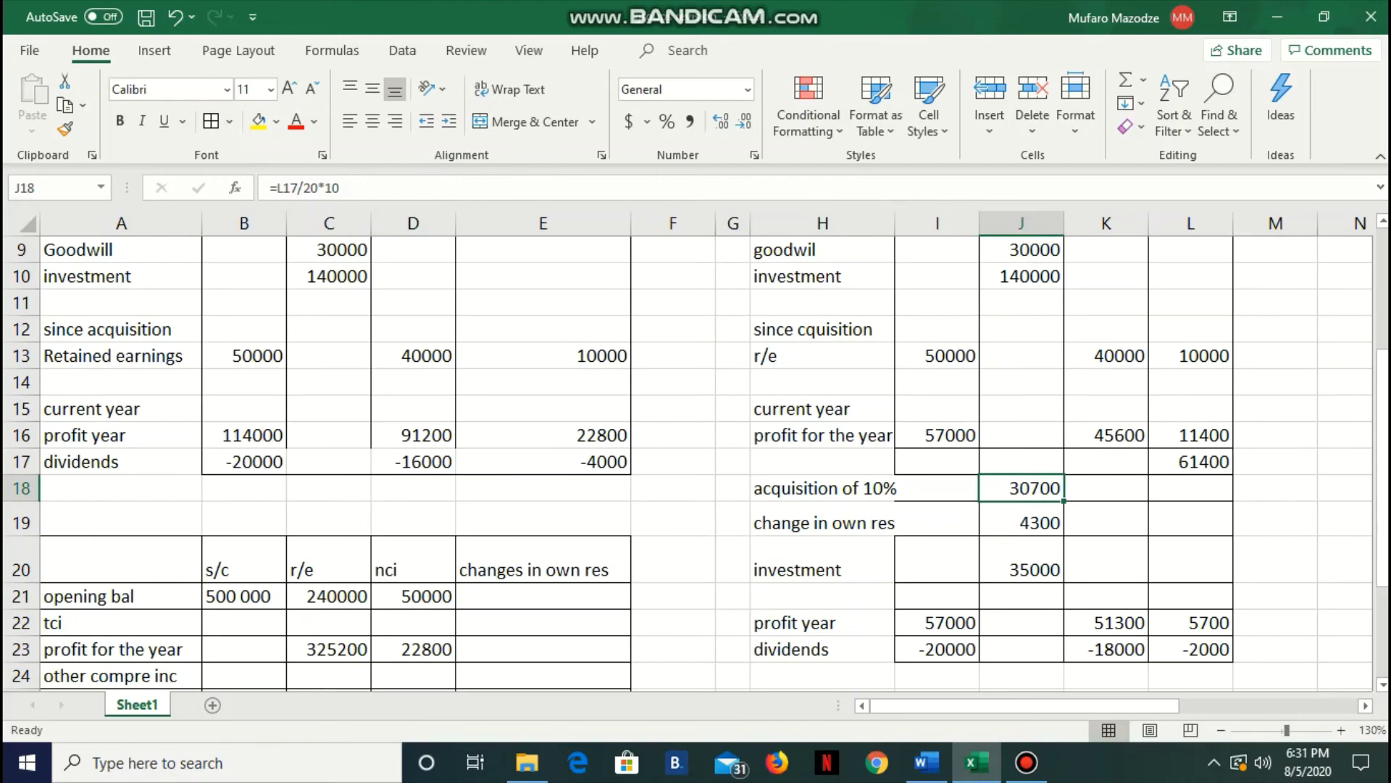
drag(1382, 395, 1383, 482)
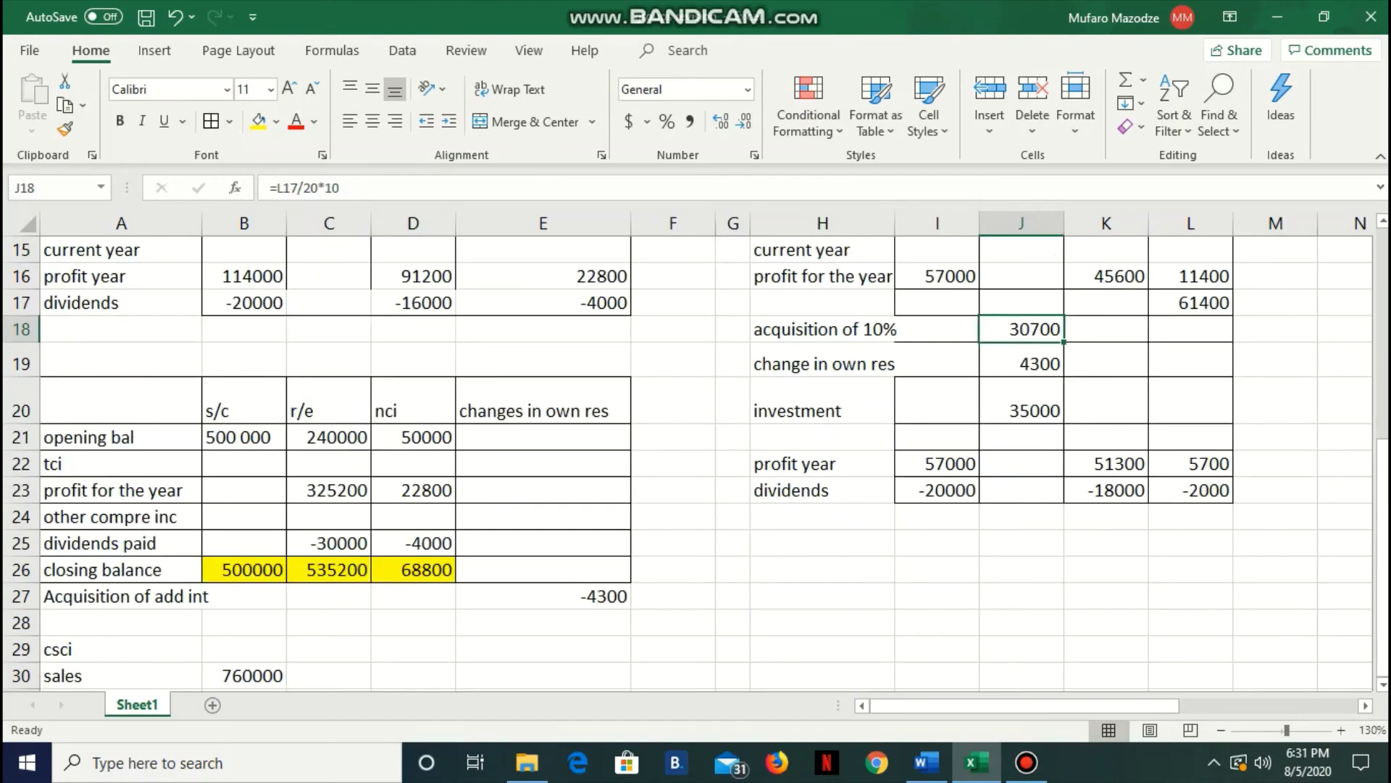
click(412, 596)
text(-)
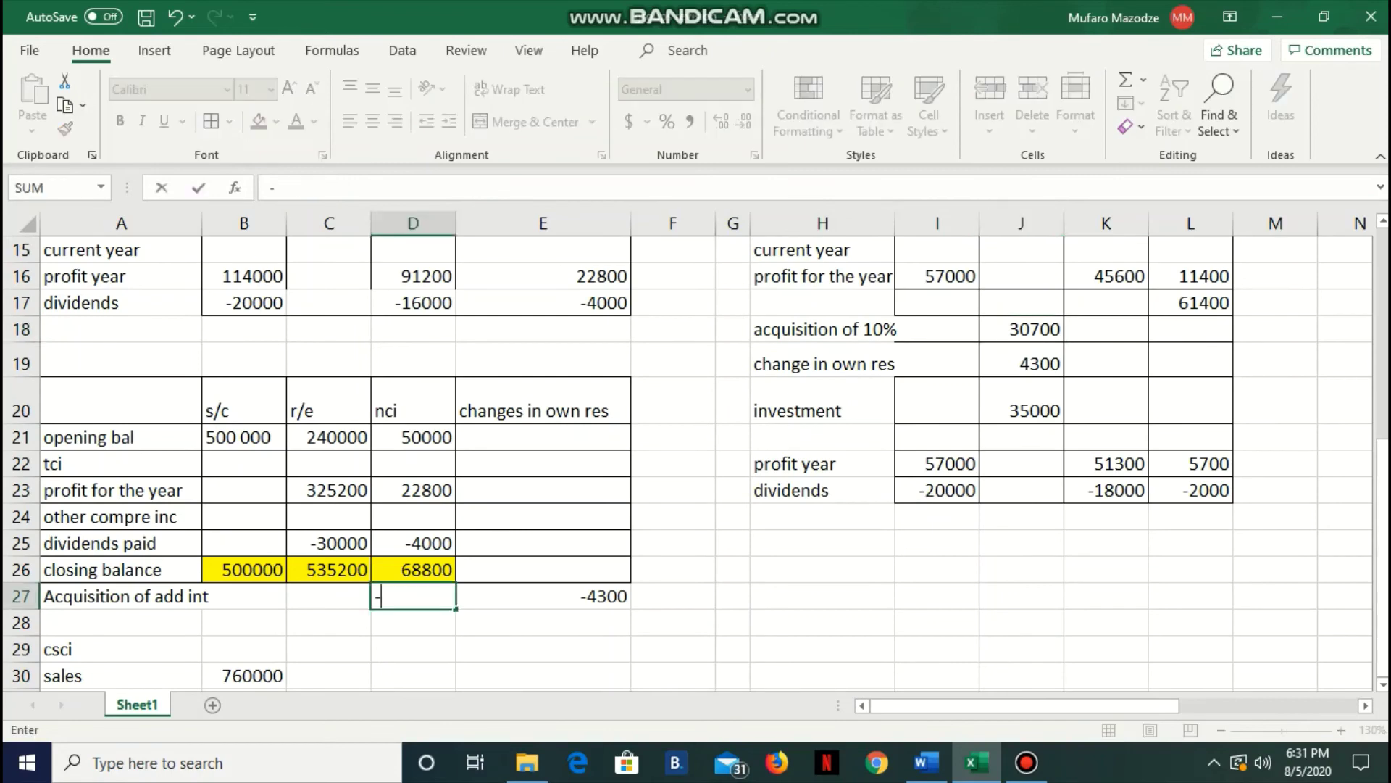
text(30700)
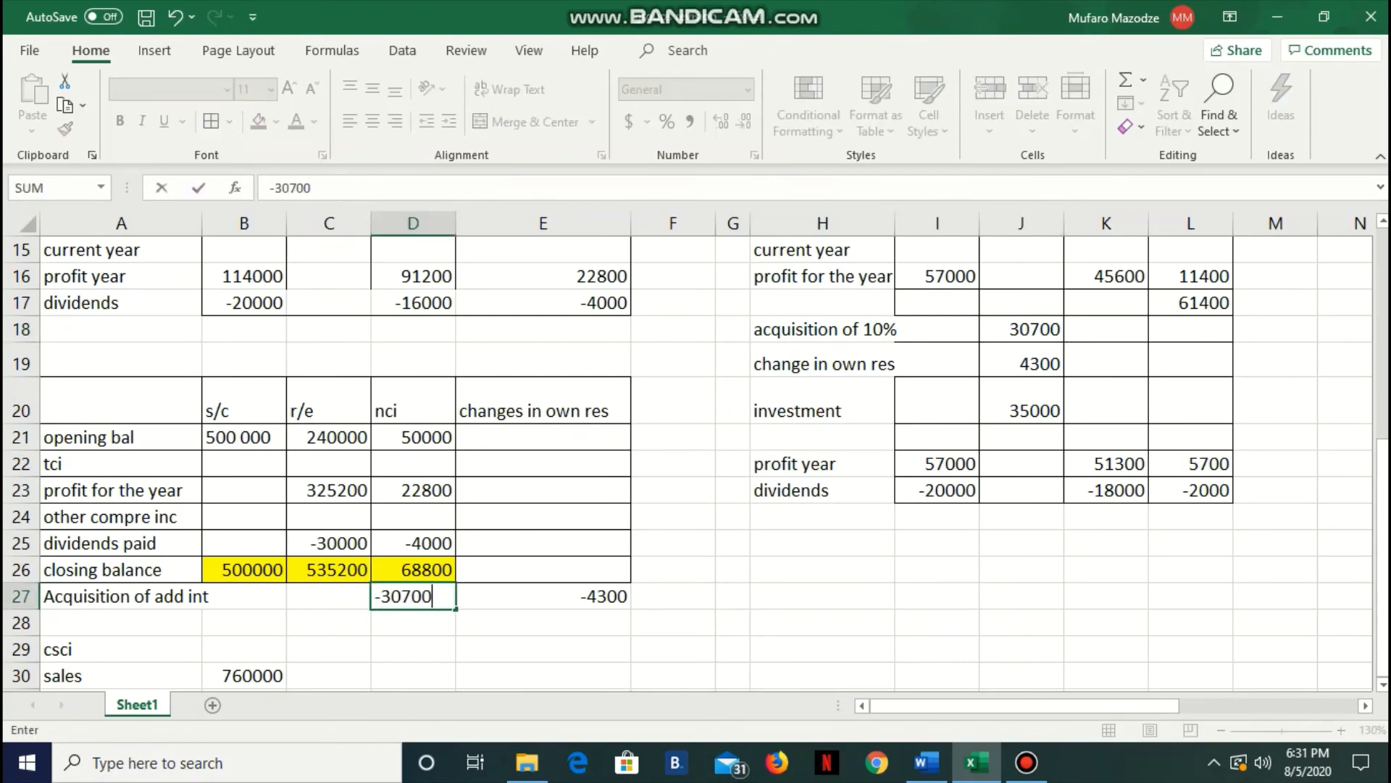
click(542, 622)
Try a blue font colour on the nci amount in D27, and undo it
click(412, 596)
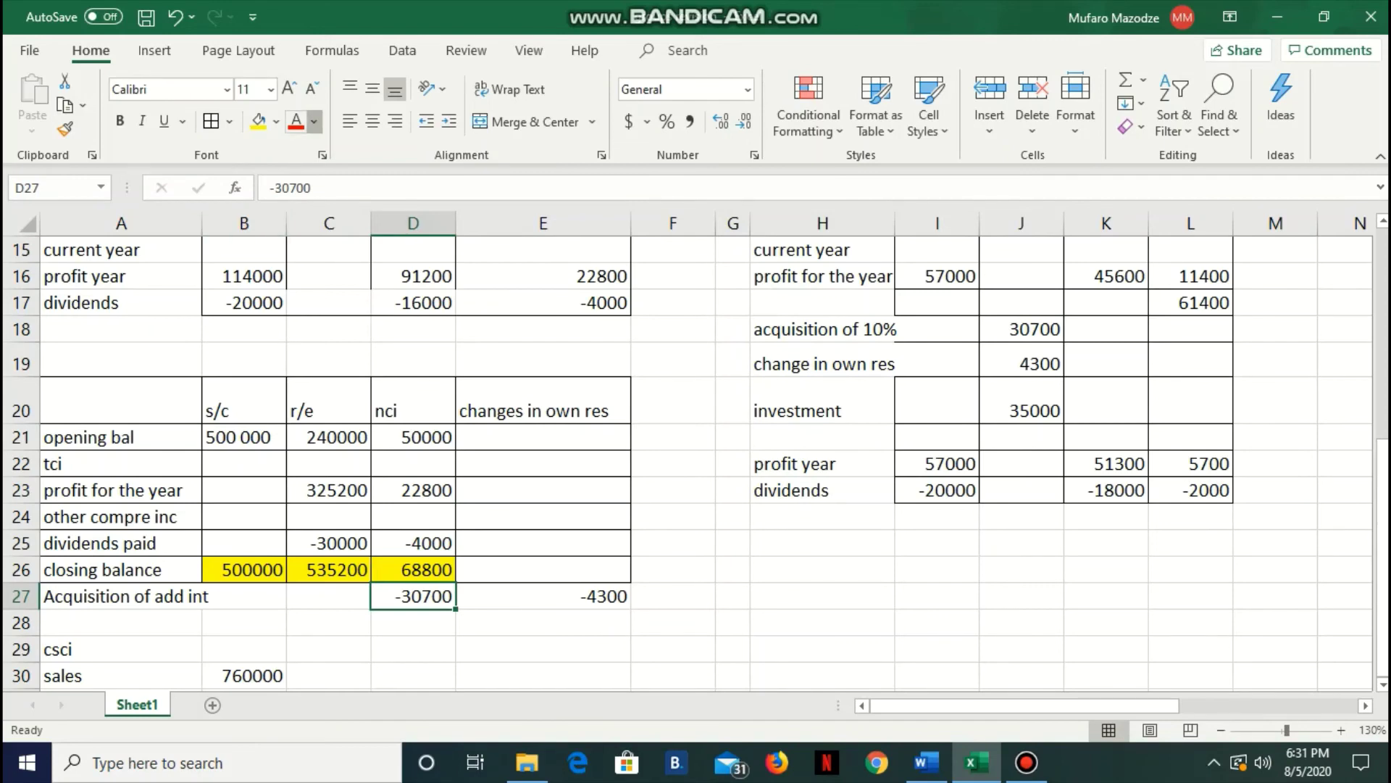
click(314, 121)
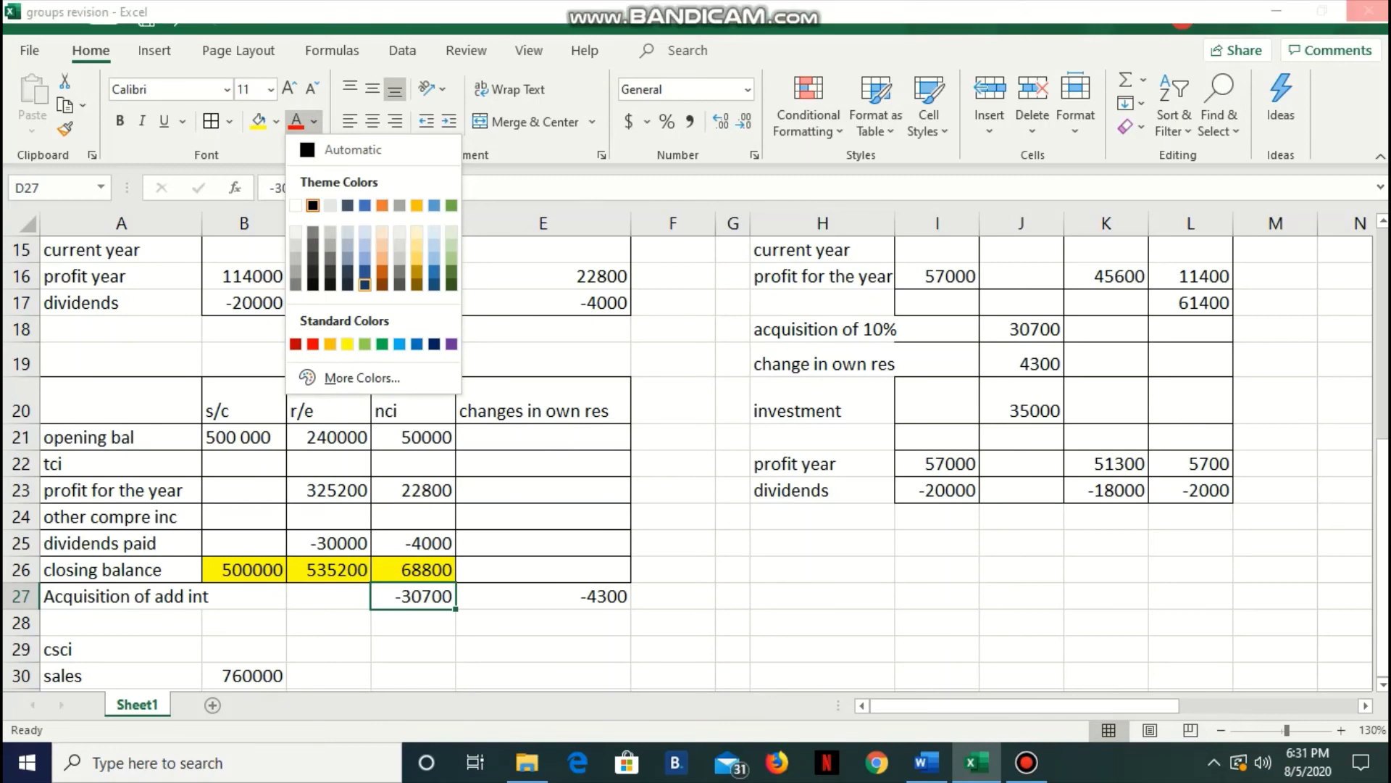
click(365, 284)
click(413, 649)
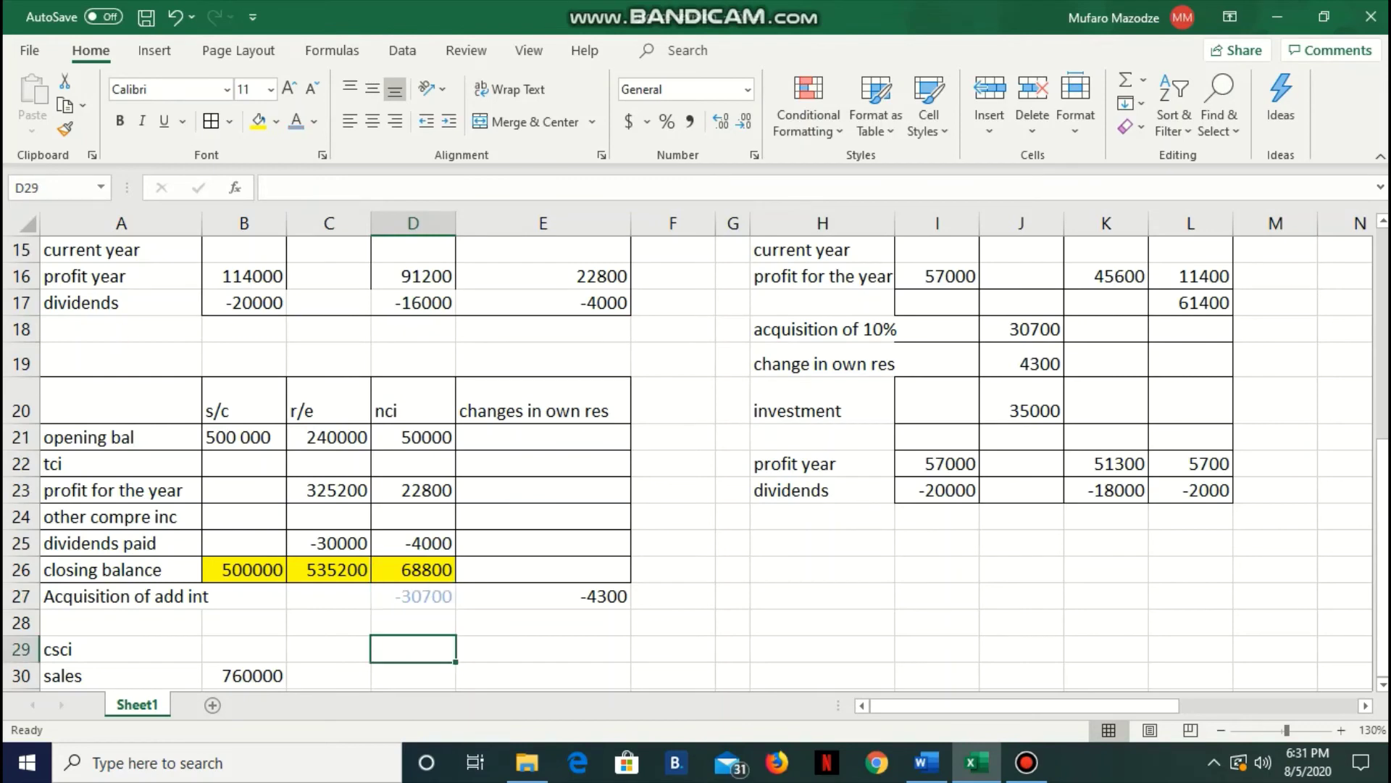
click(413, 595)
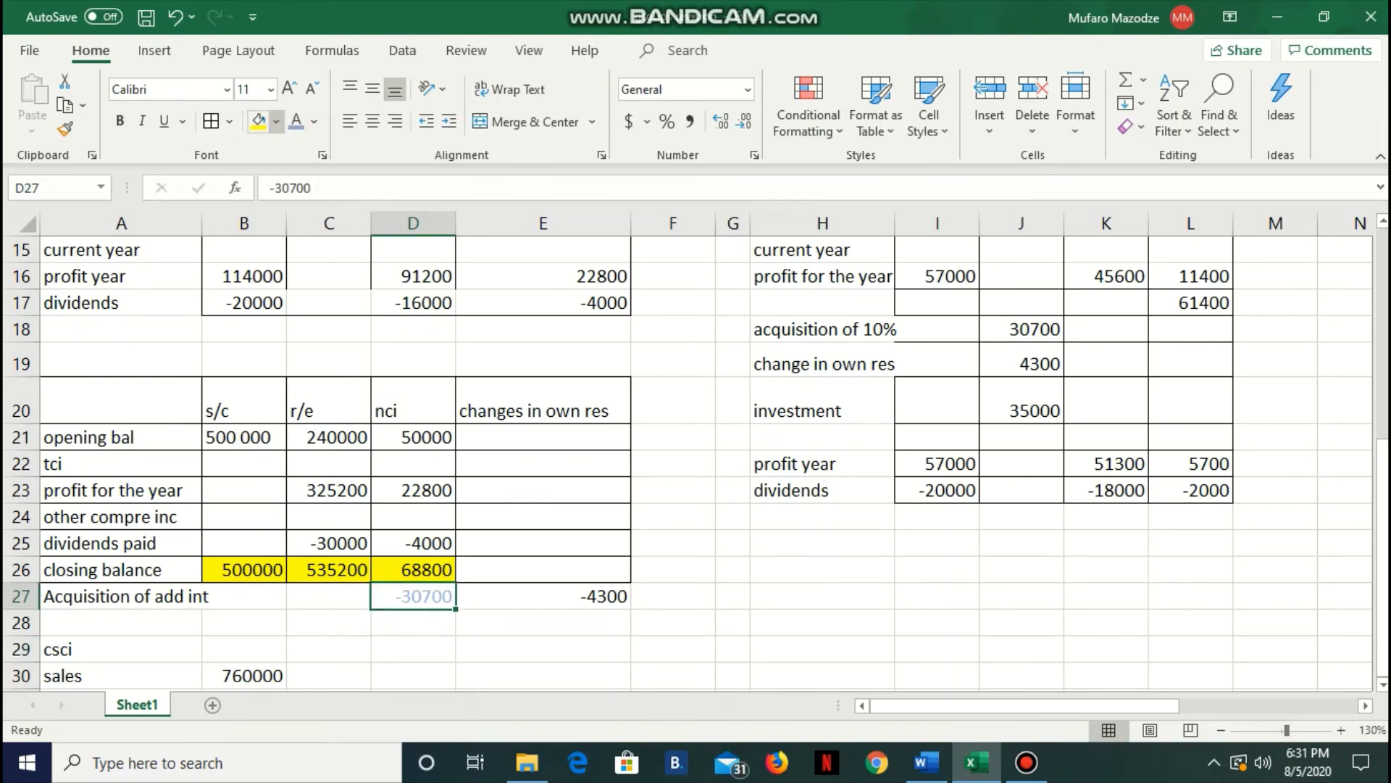
click(175, 17)
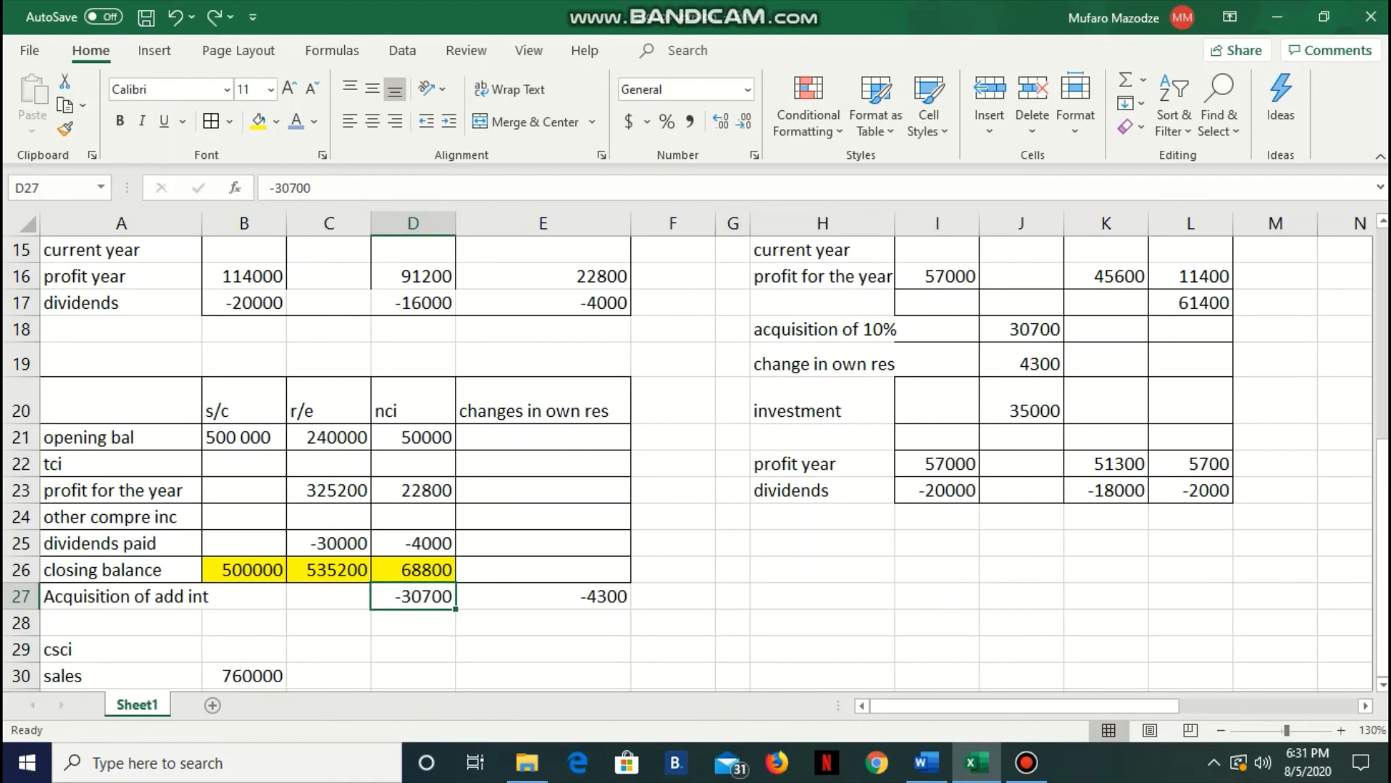
Highlight the 10% acquisition amount in J18 and the matching nci amount in D27 with a light green fill
click(258, 121)
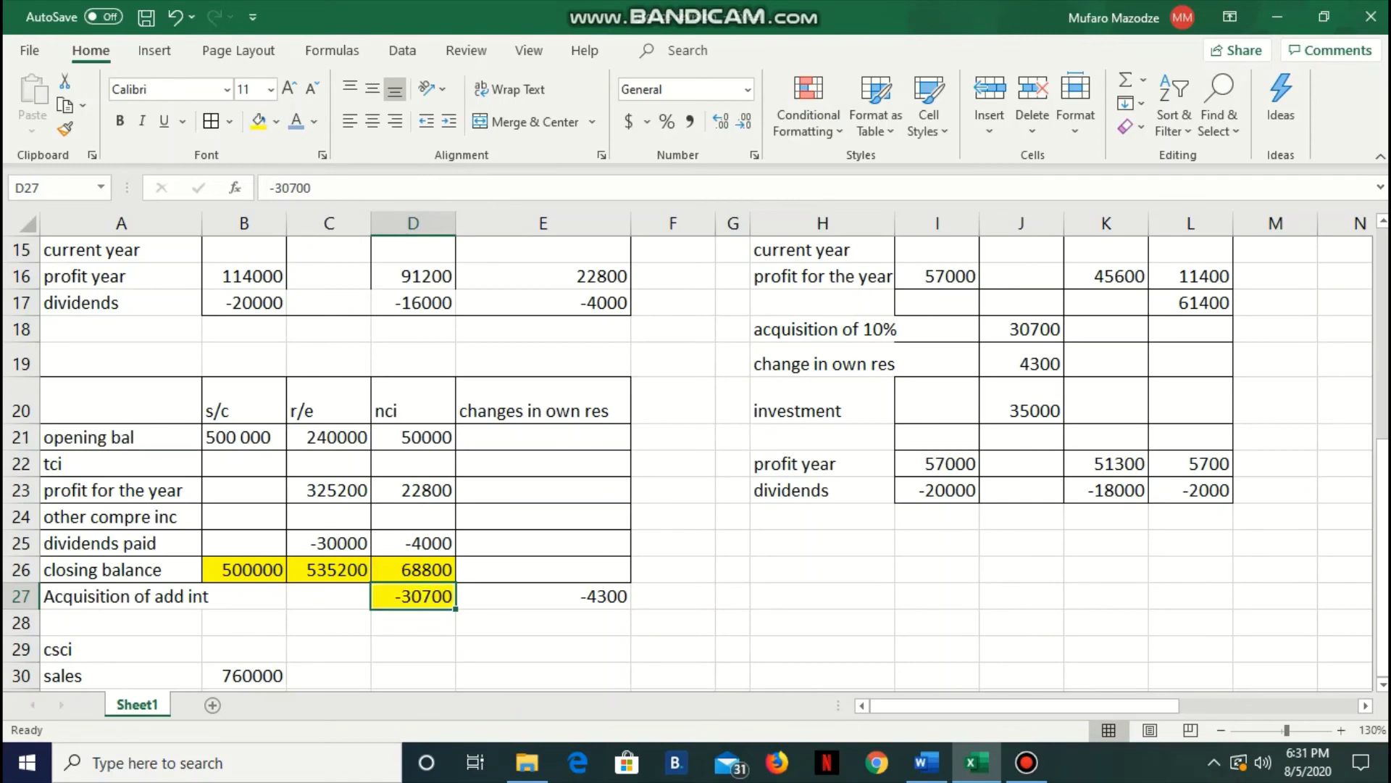
click(1020, 329)
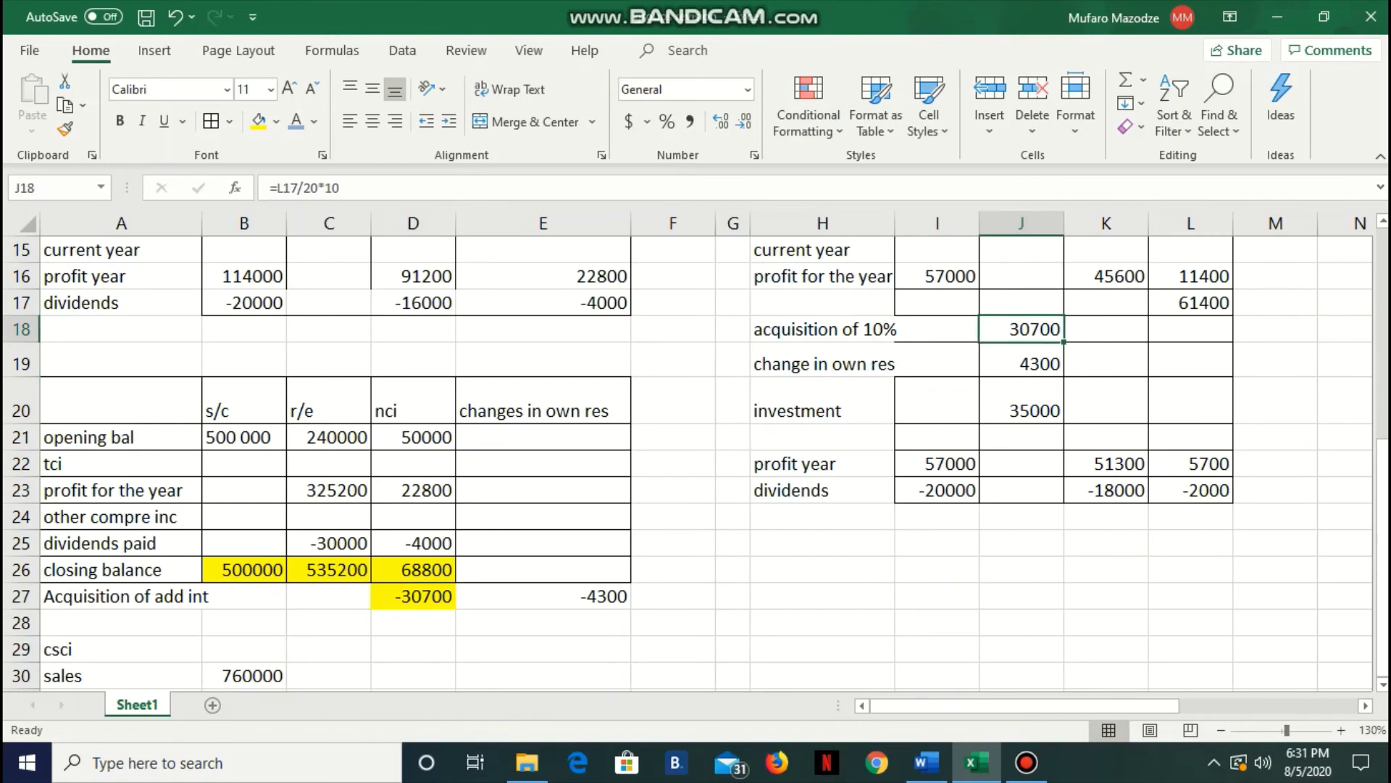
click(276, 121)
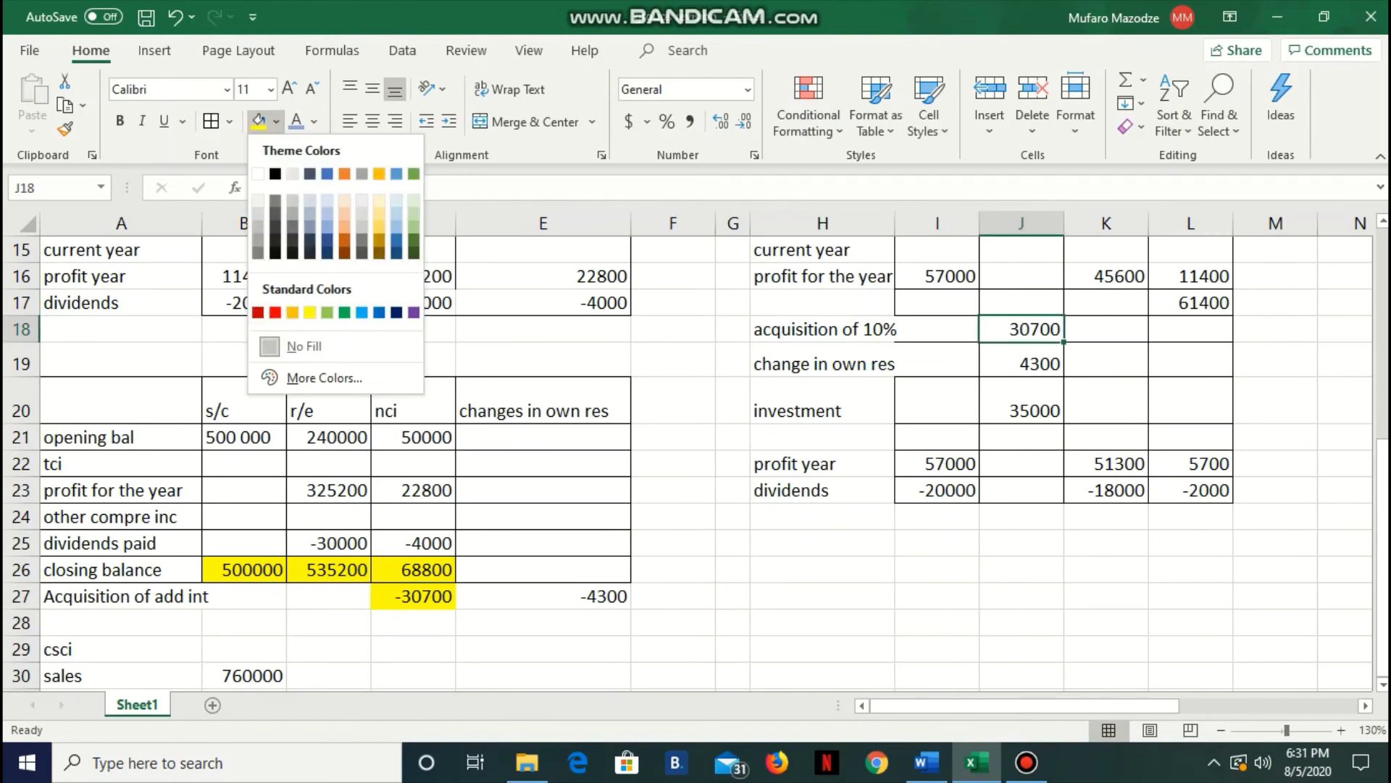
click(327, 312)
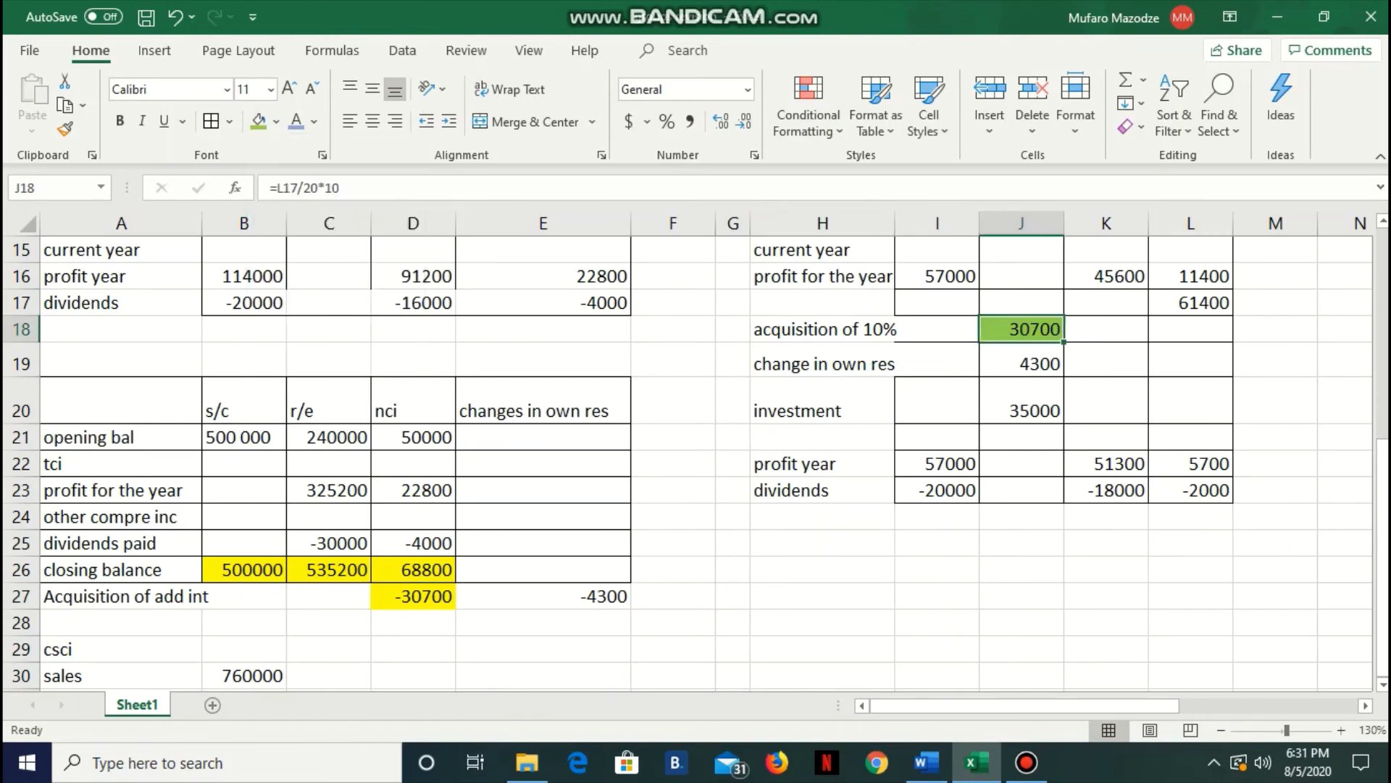
click(412, 596)
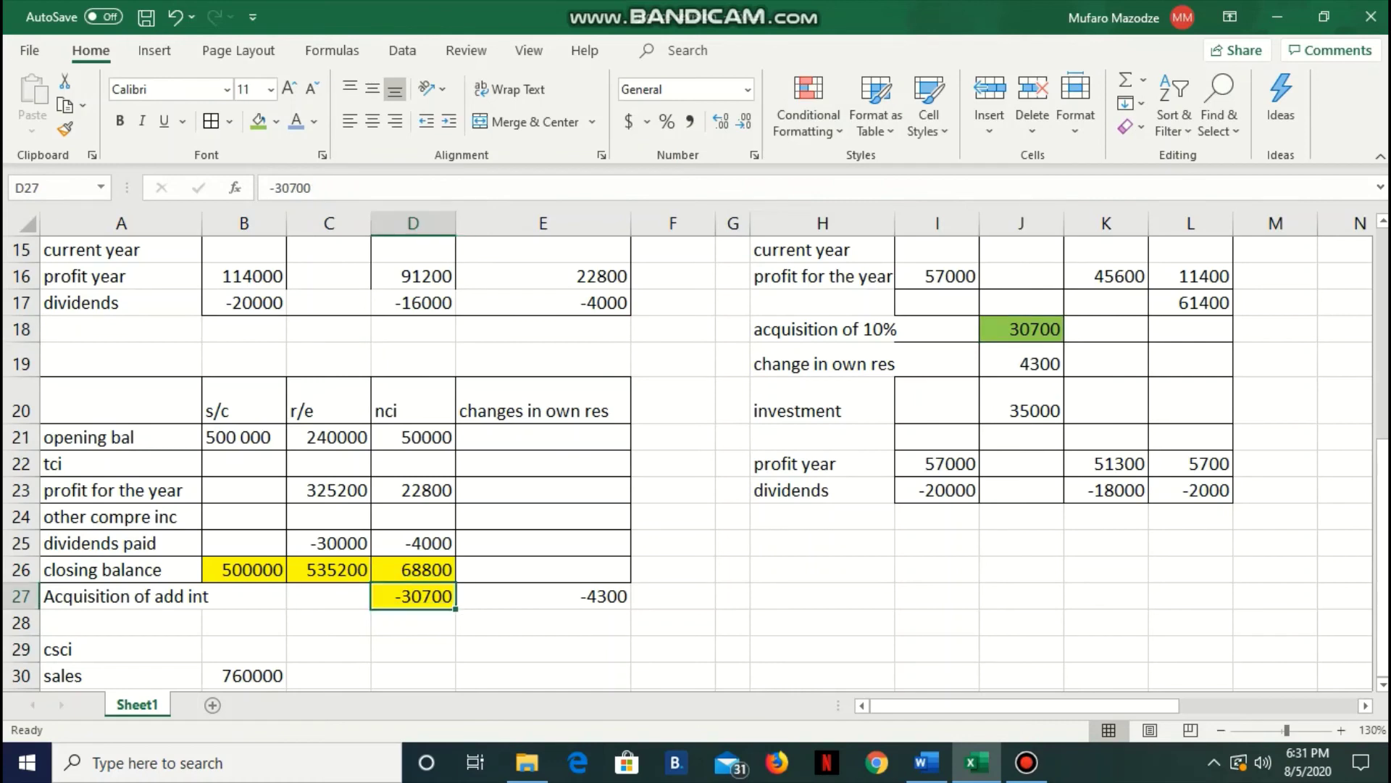
click(259, 121)
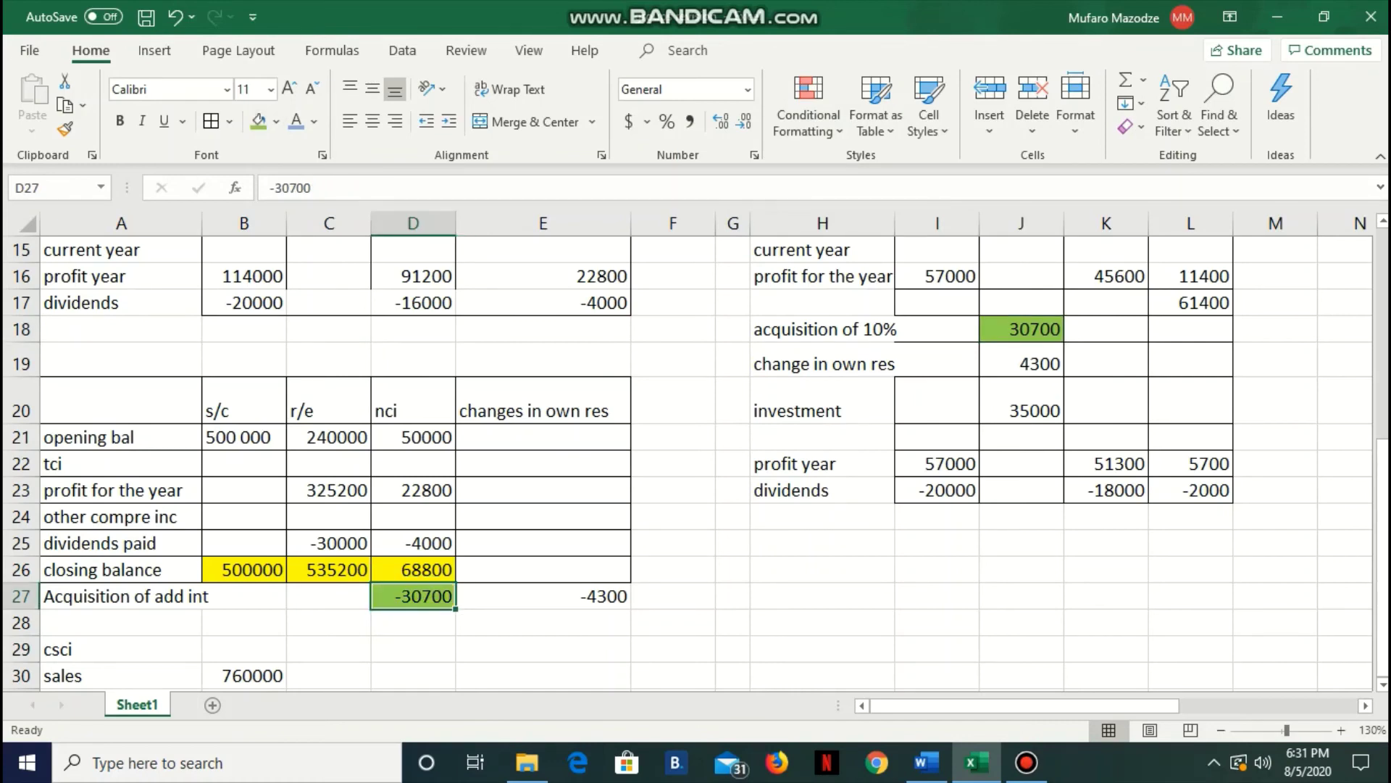
click(822, 622)
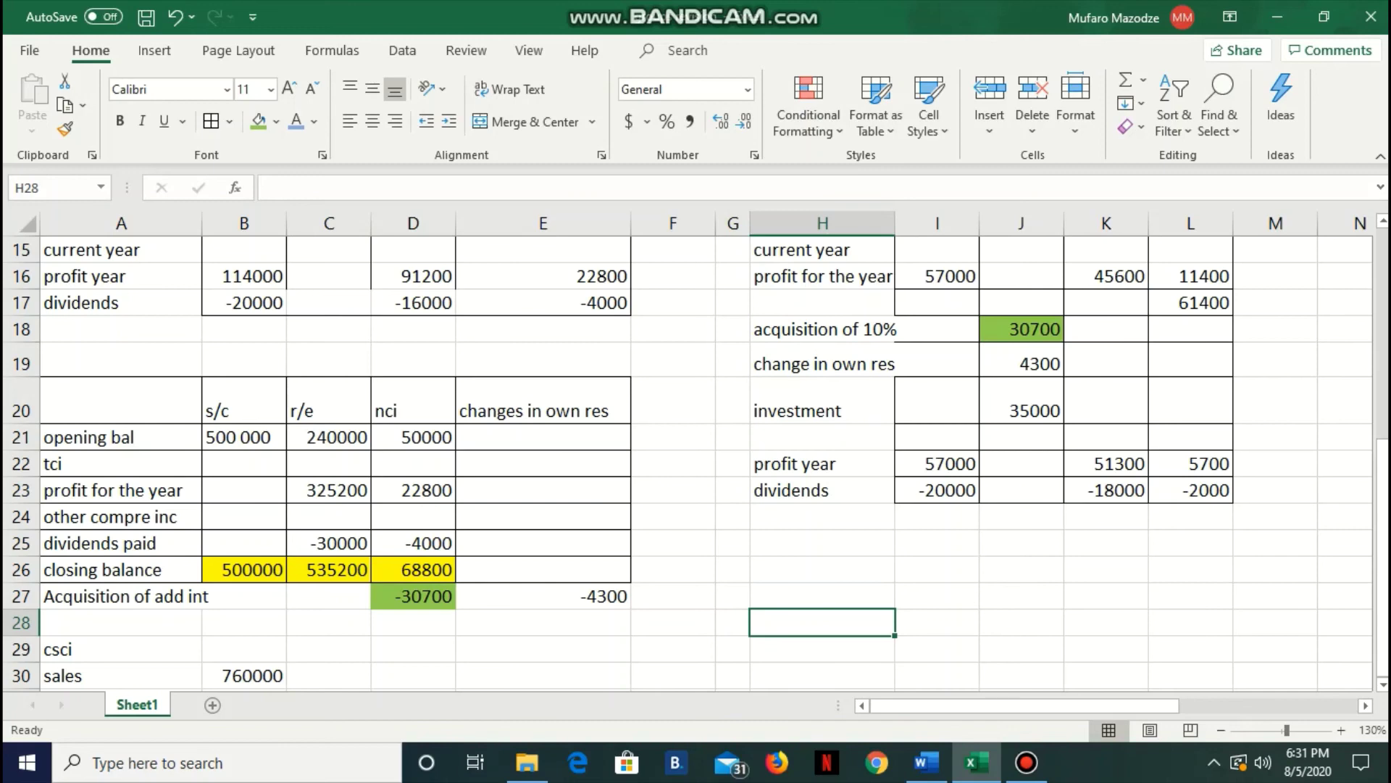
Set up a journal section with "journal entries" in H25 and the column headings "debit" in J25 and "credit" in K25
mouse_move(1383, 507)
mouse_down()
mouse_move(1383, 297)
mouse_move(1383, 509)
mouse_up()
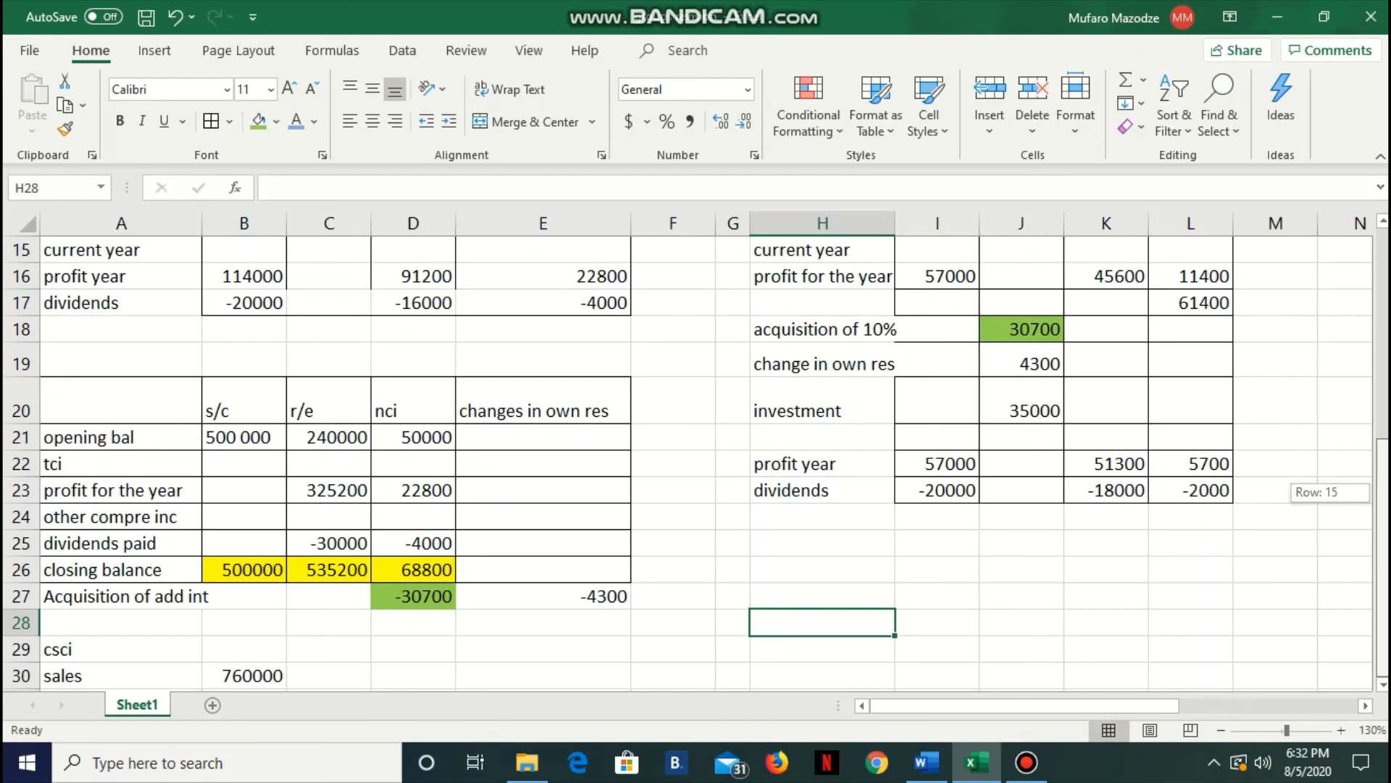
drag(1382, 508, 1382, 508)
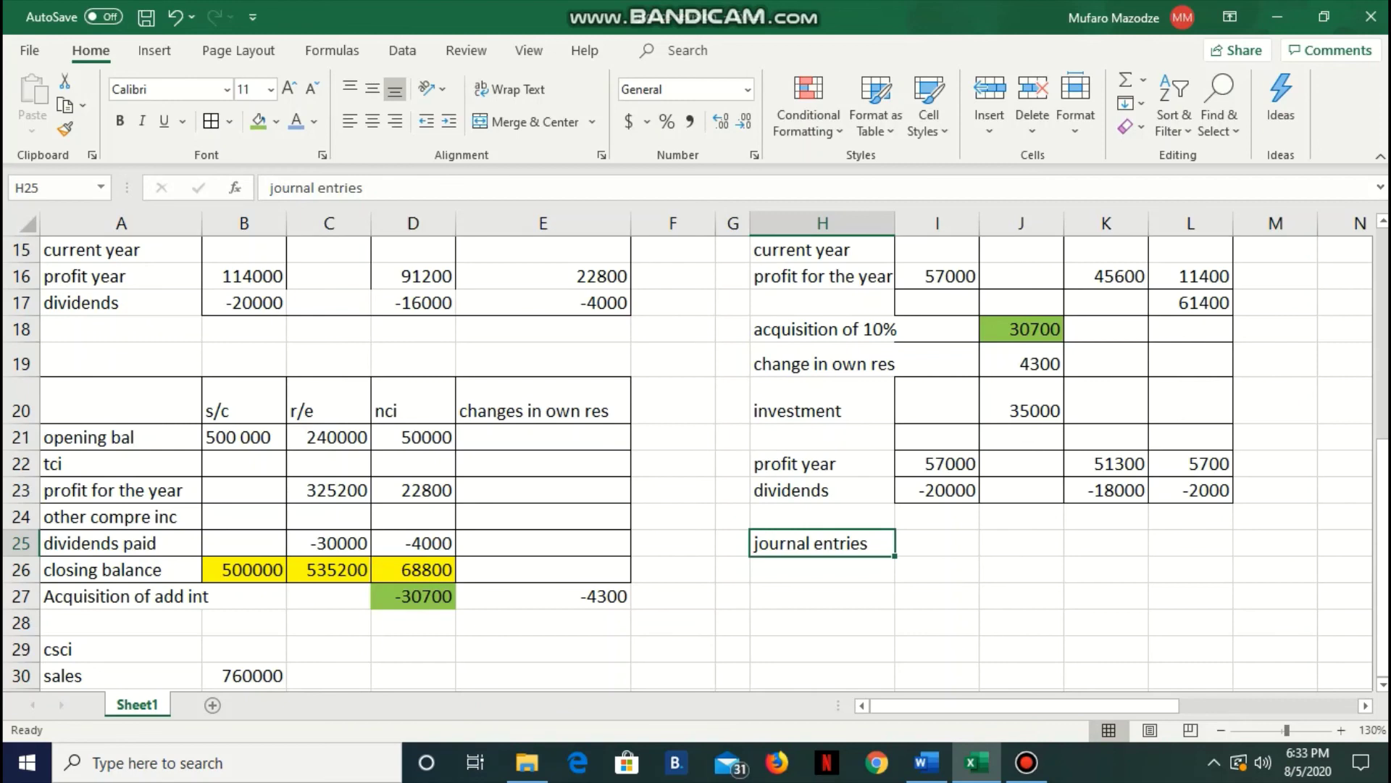
key(Return)
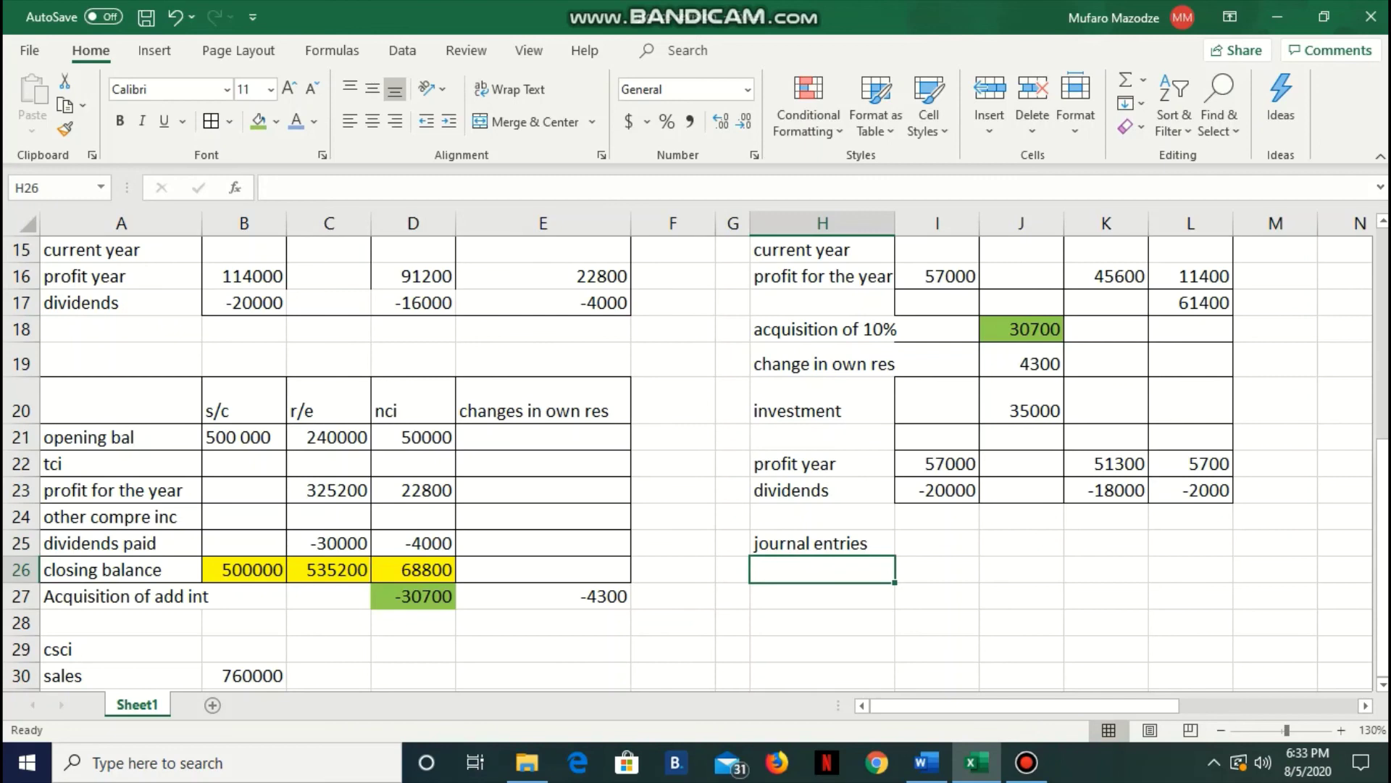
click(1021, 543)
text(de)
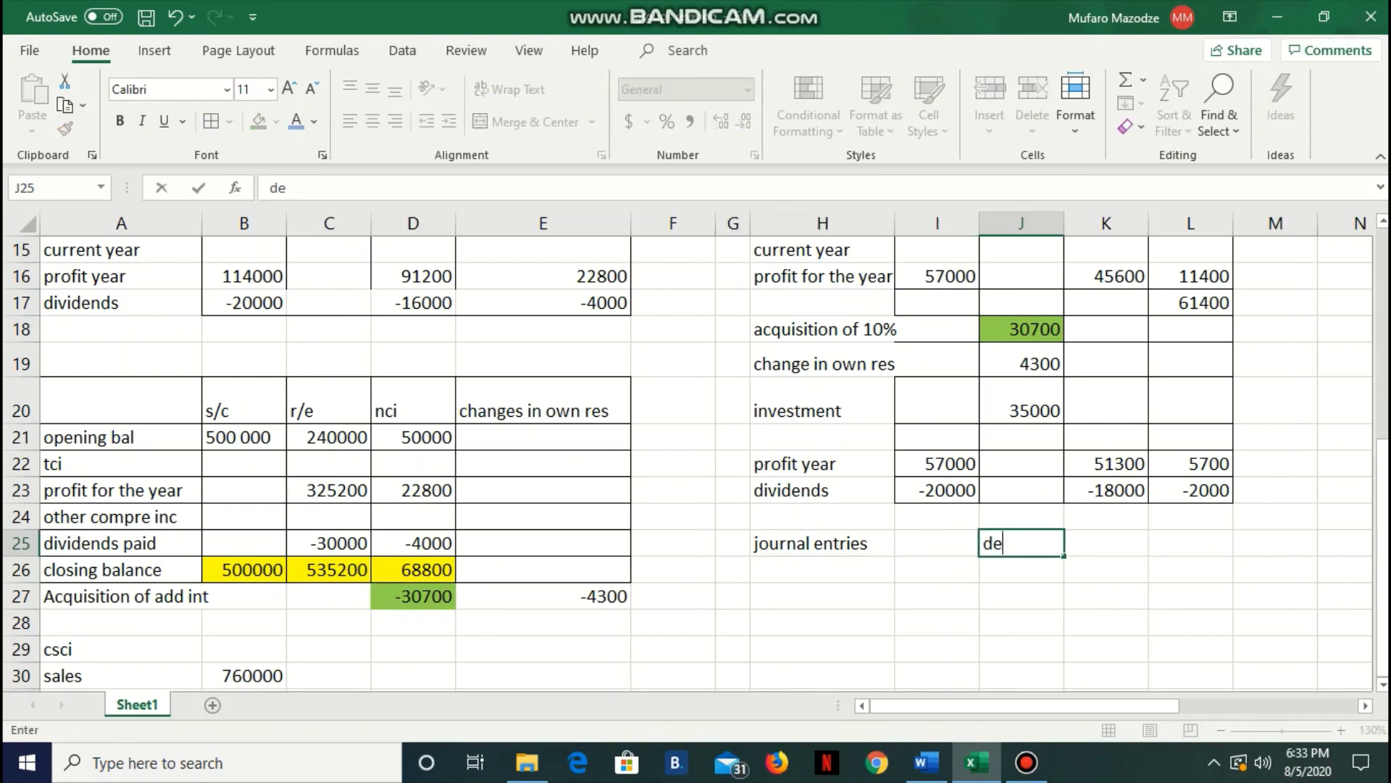
text(bit)
key(Tab)
text(credit)
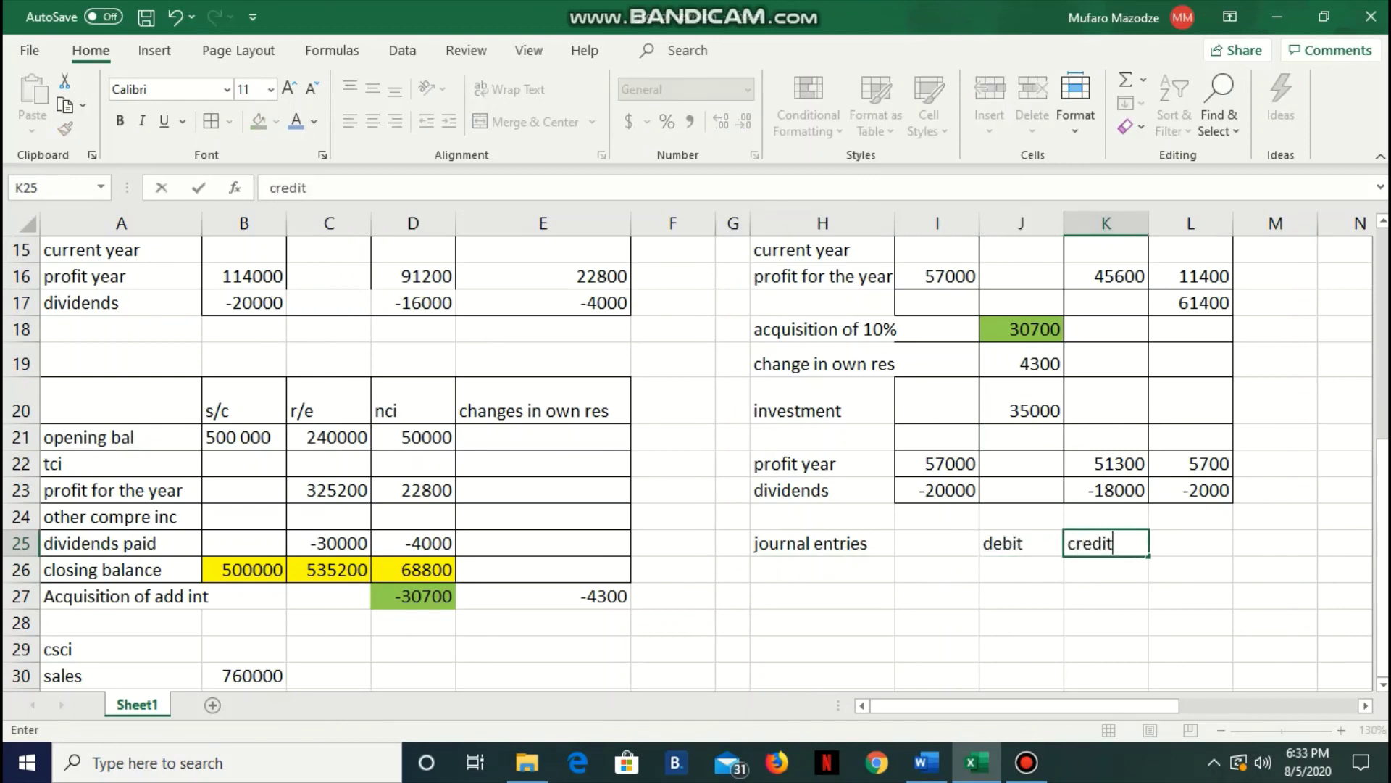
Record the first journal line with "nci" in H27 and a debit of 30700 in J27
click(821, 595)
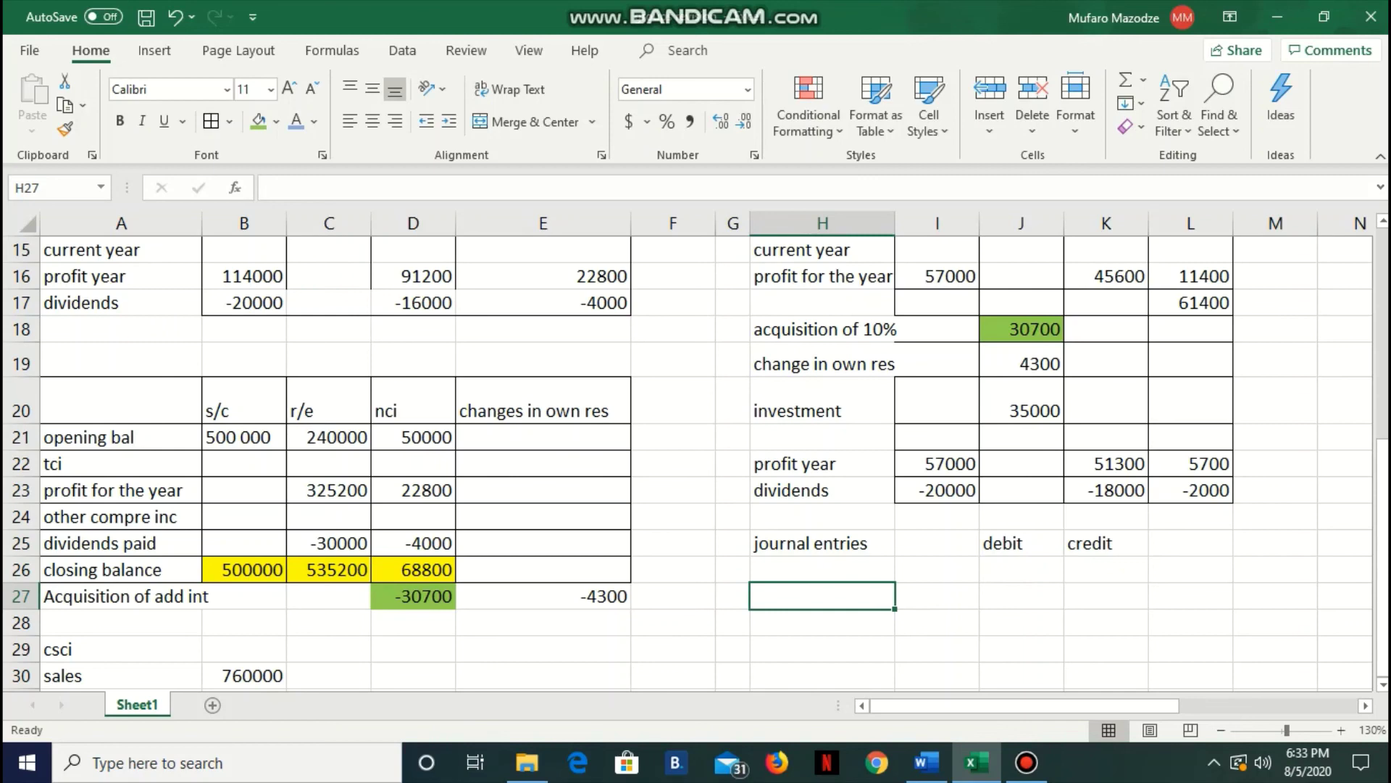
text(nci)
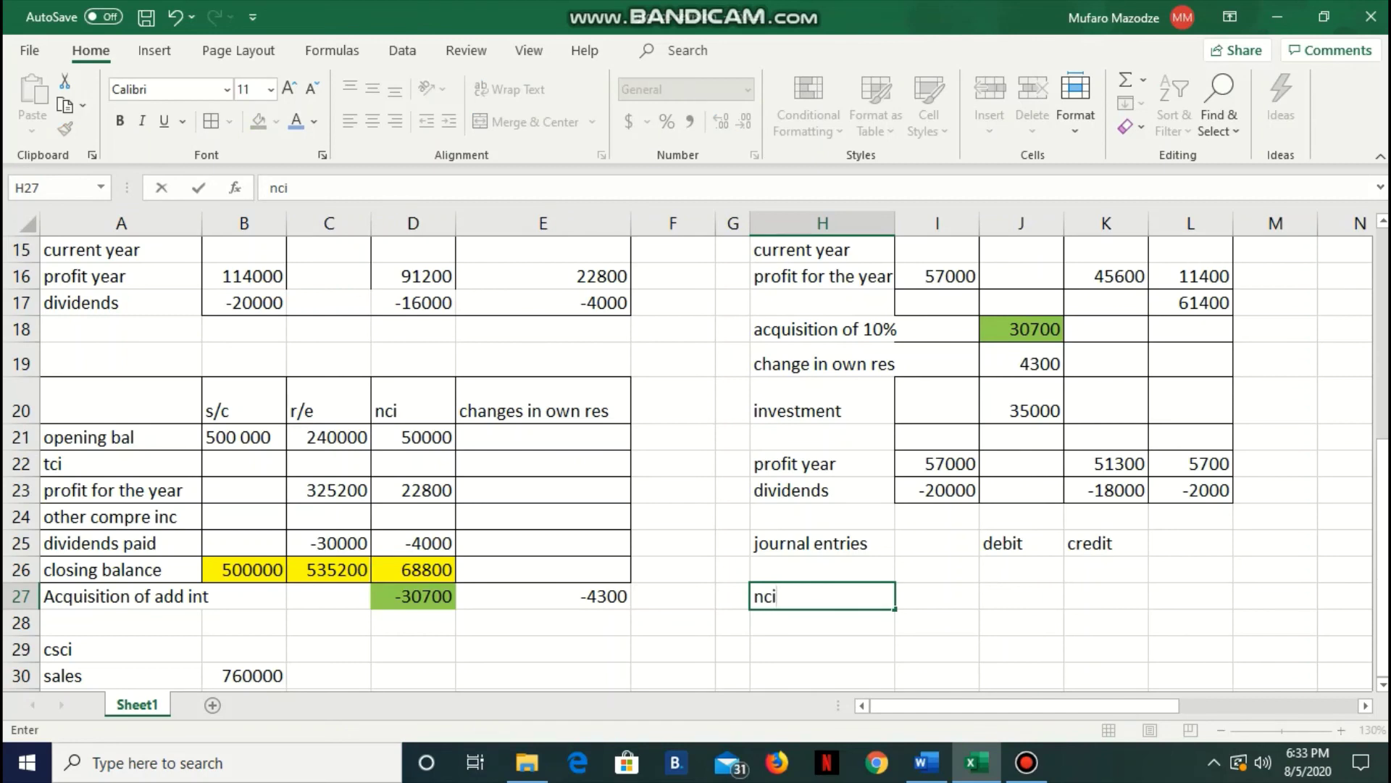
click(1020, 596)
text(30700)
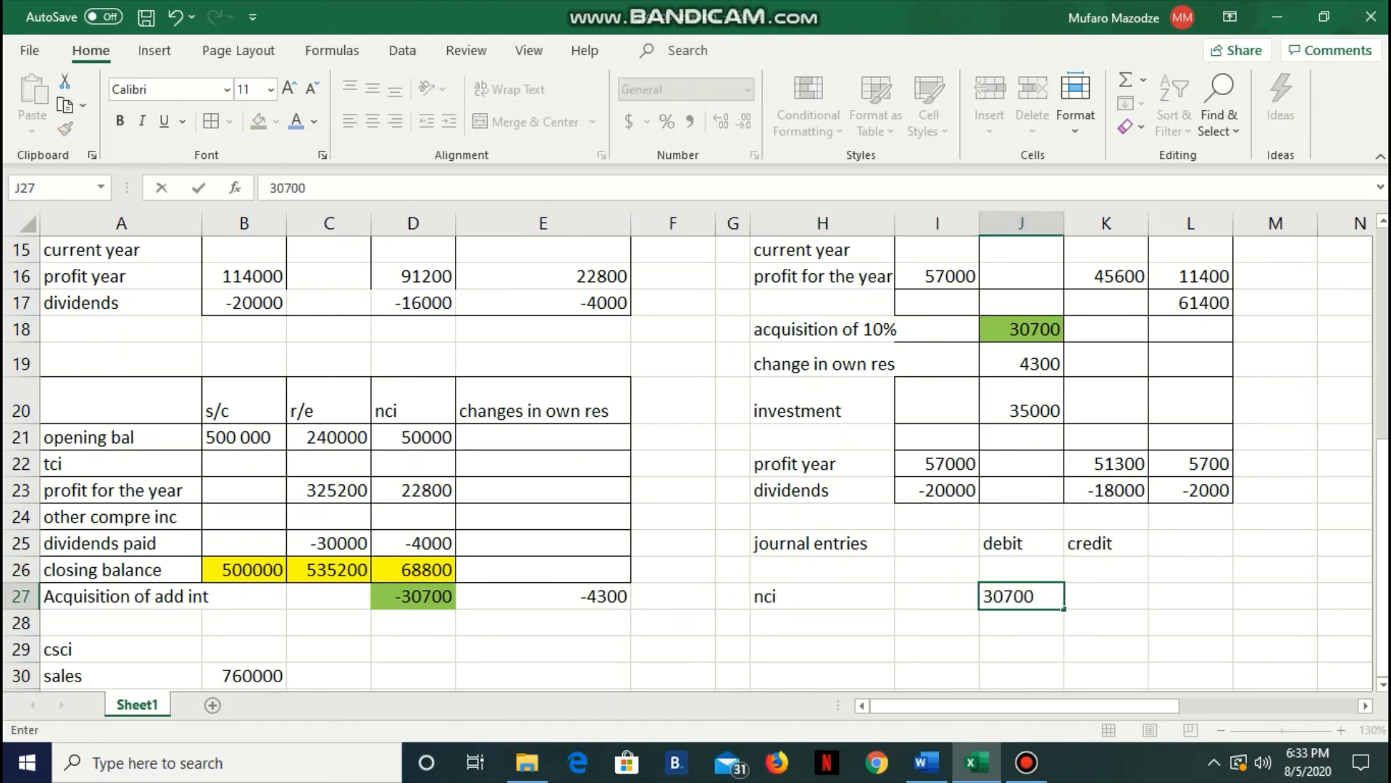
key(Return)
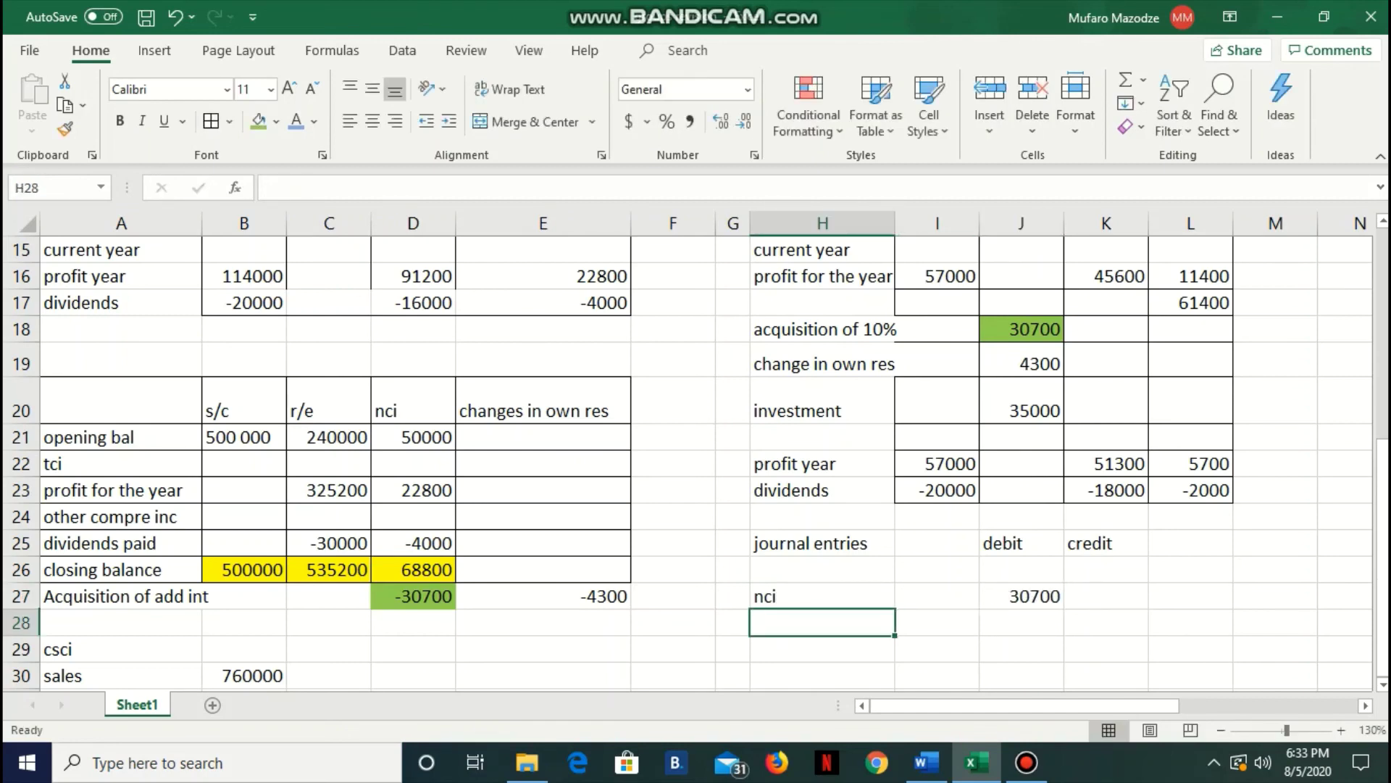
Record the investment journal line with "cr investment" in H28 and a credit of 35000 in K28
text(cr )
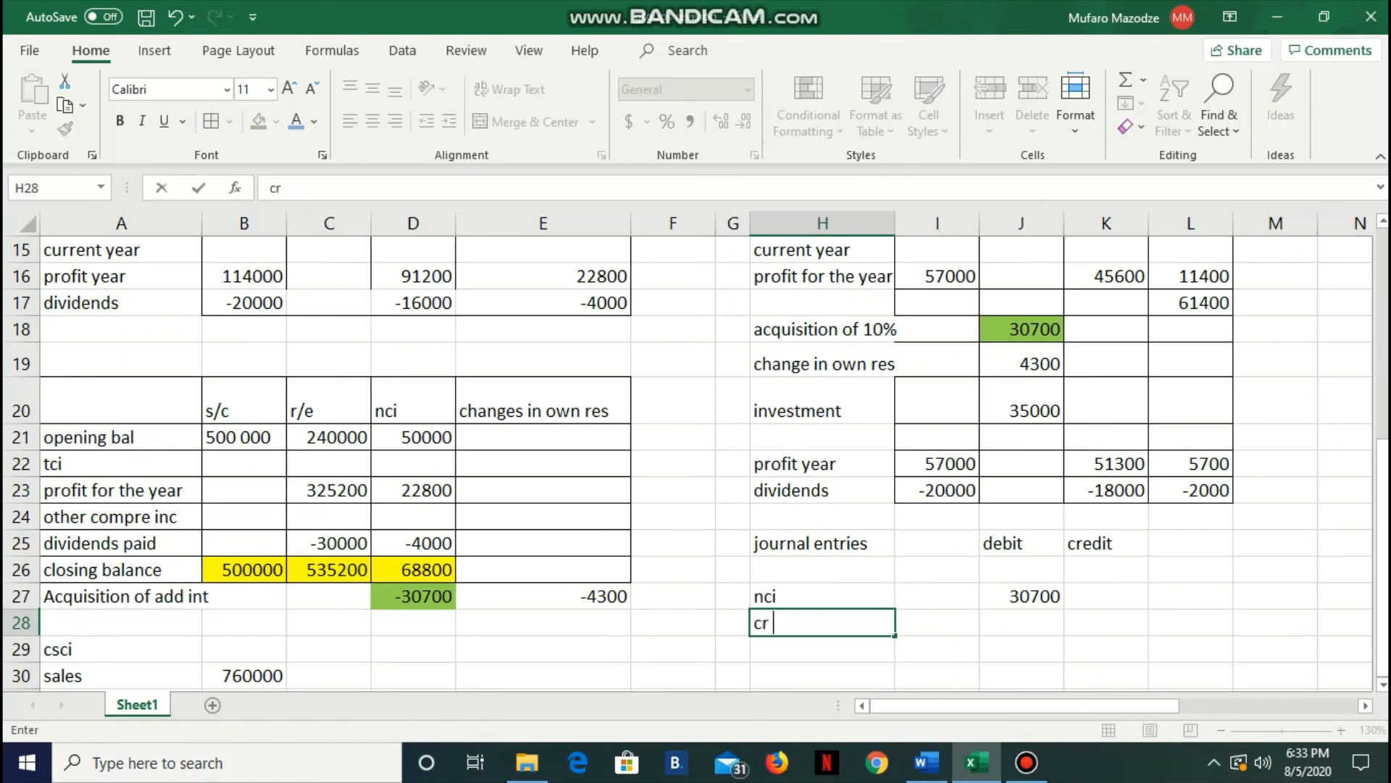
text(investment)
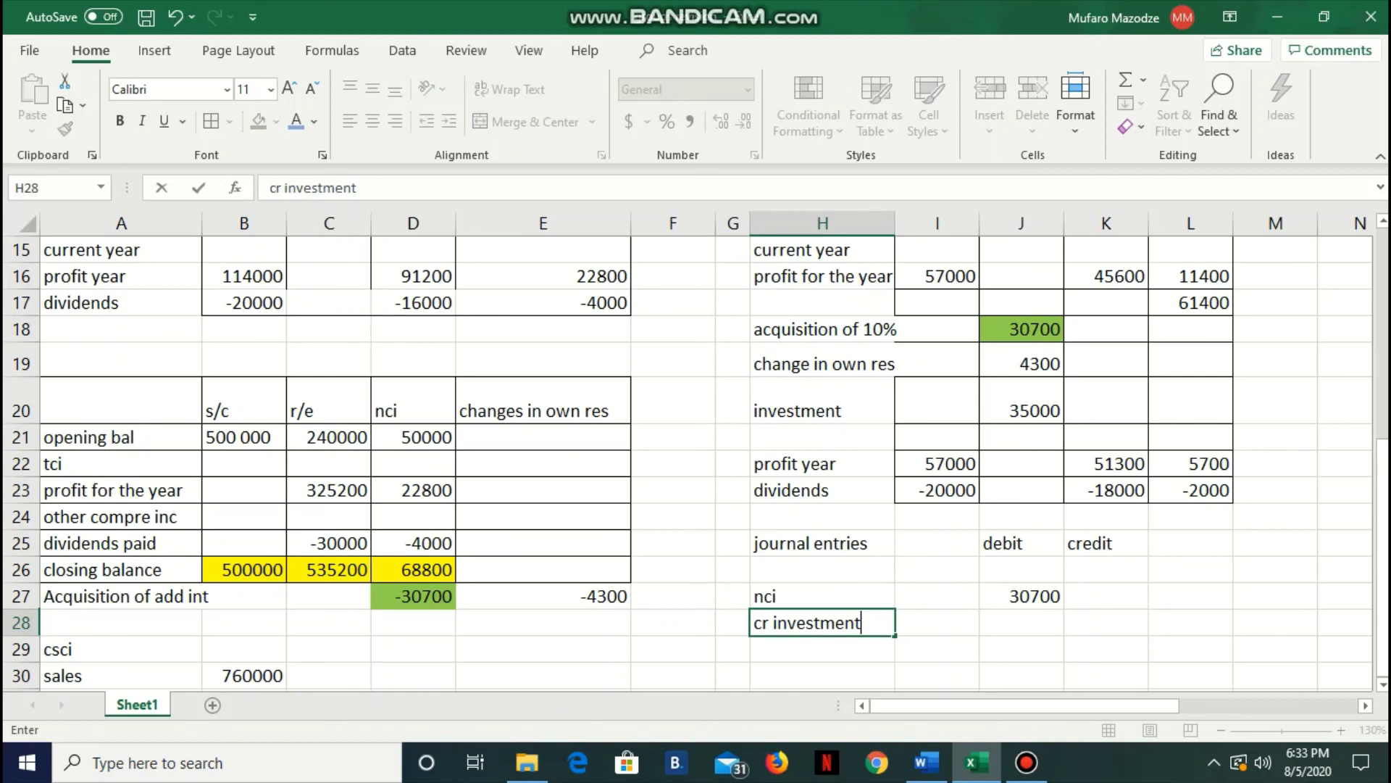
click(1105, 622)
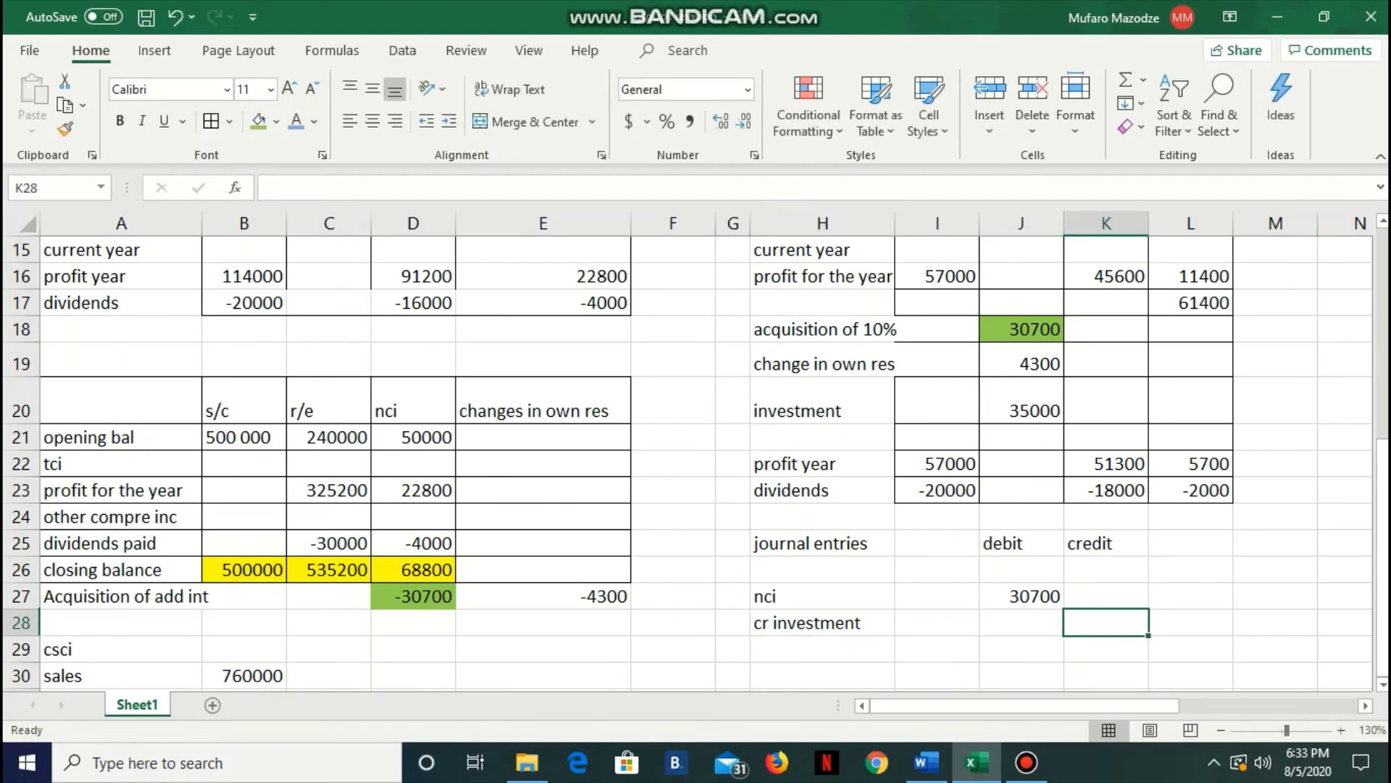
text(35000)
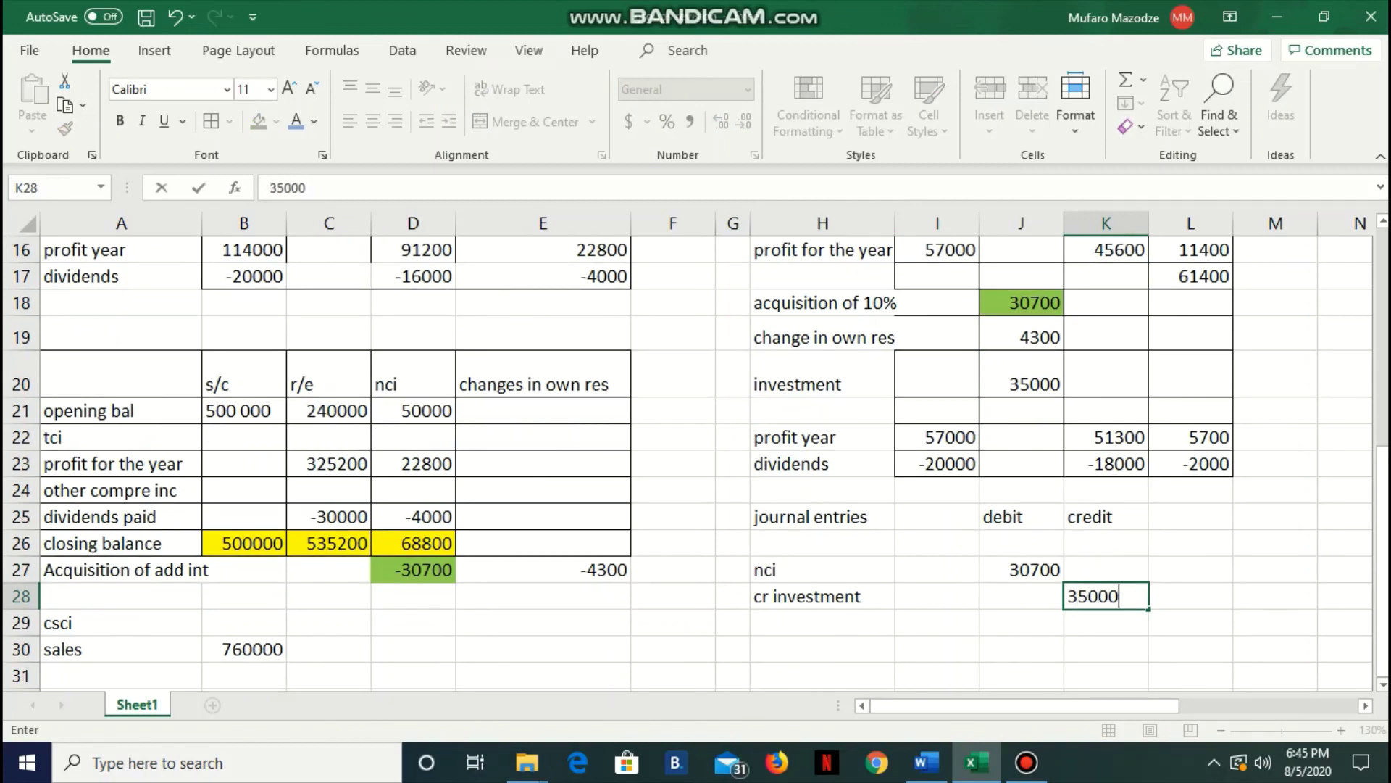
scroll(696, 464, down, 1)
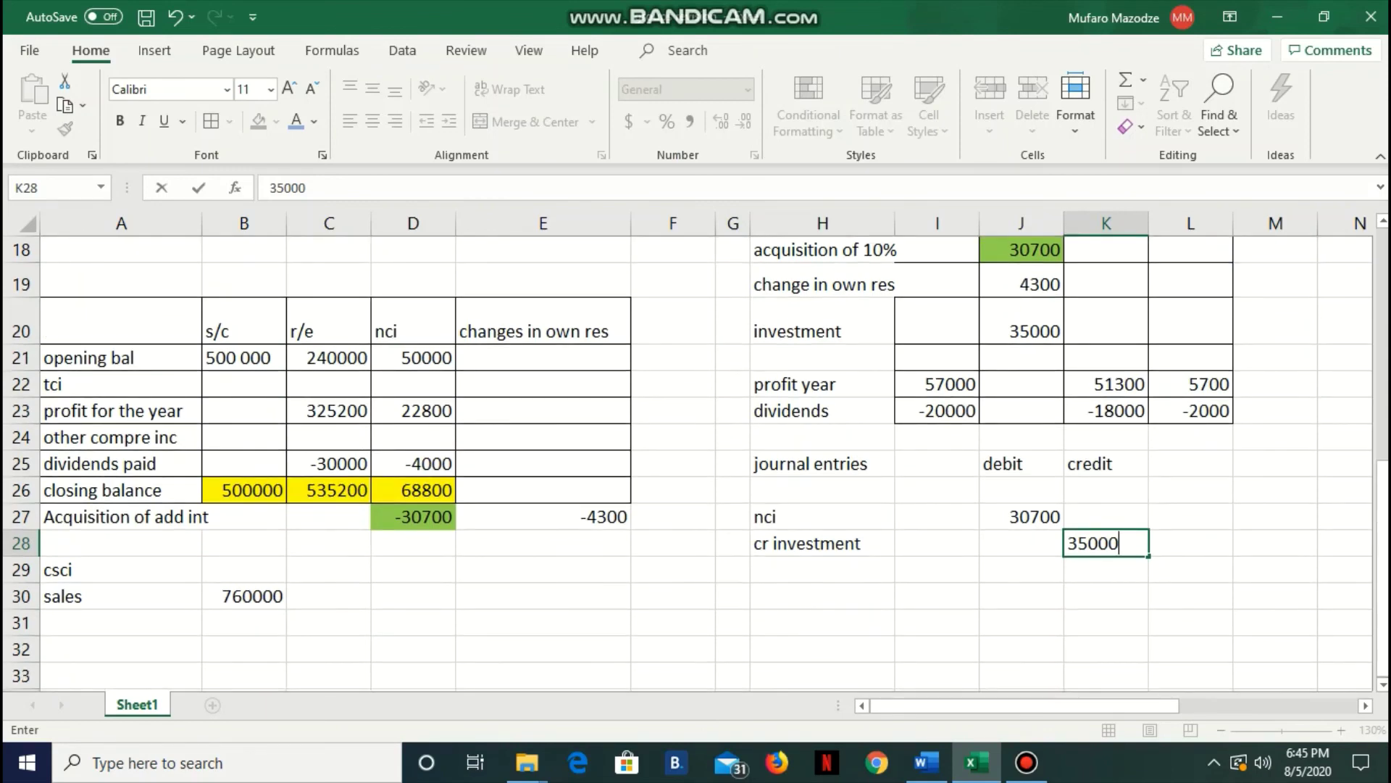
key(Return)
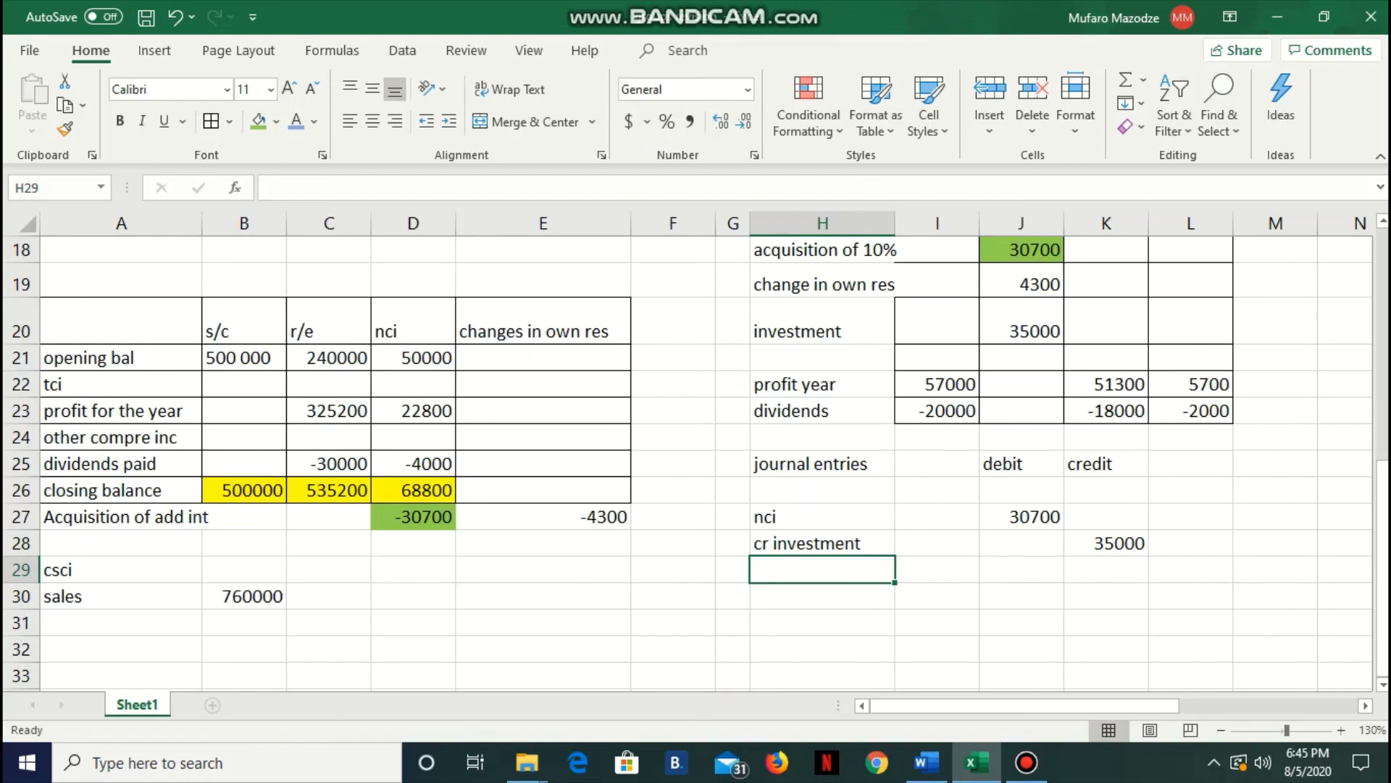
Record the ownership change journal line with "dr change in own" in H29 and a debit of 4300 in J29
text(dr)
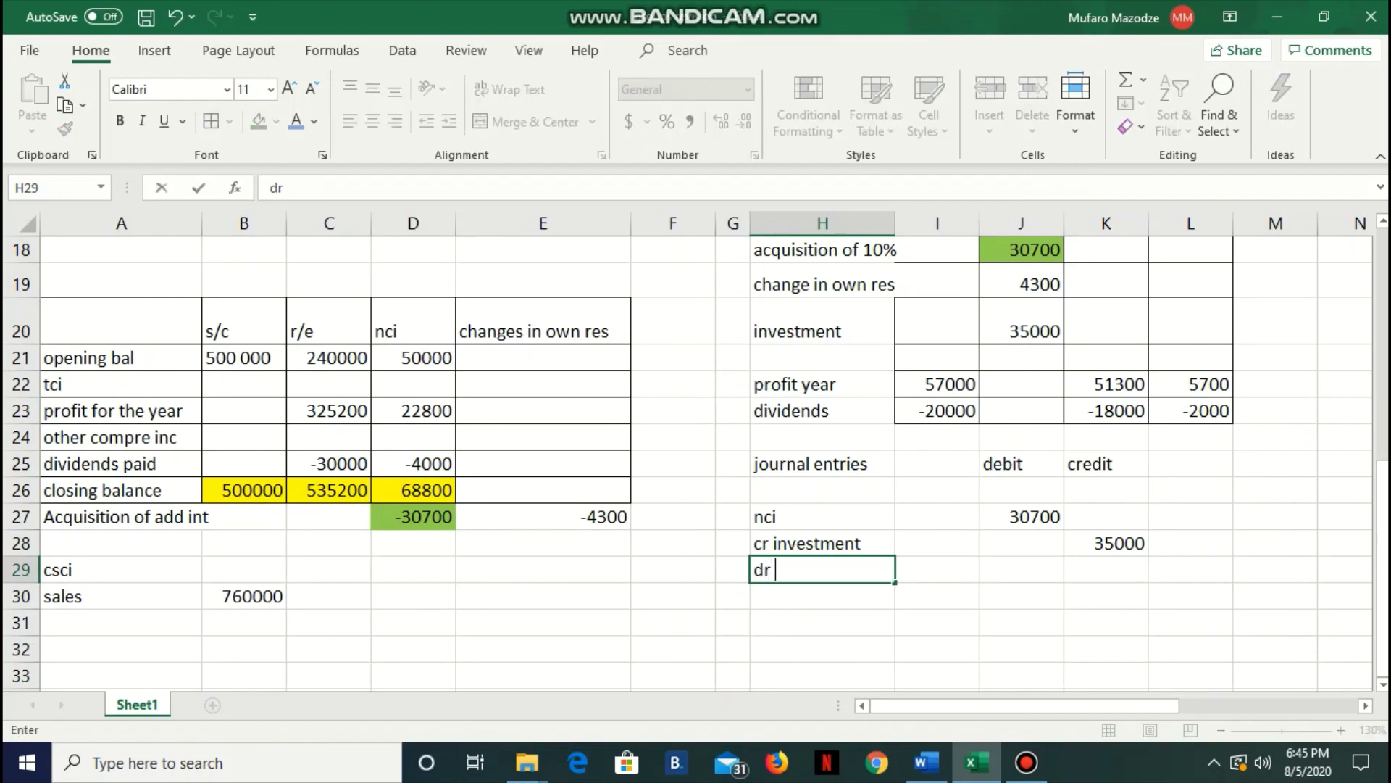
text( change in o)
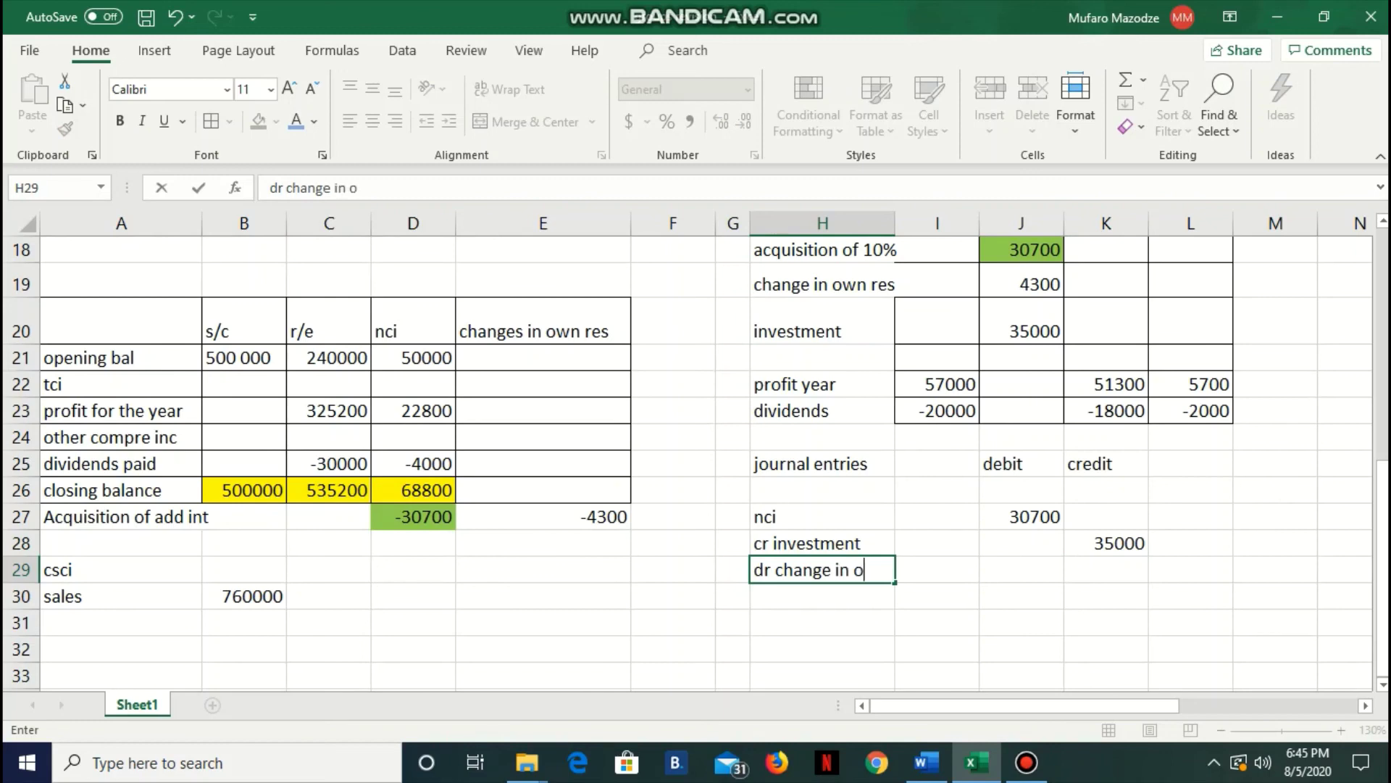
text(wn)
click(1021, 570)
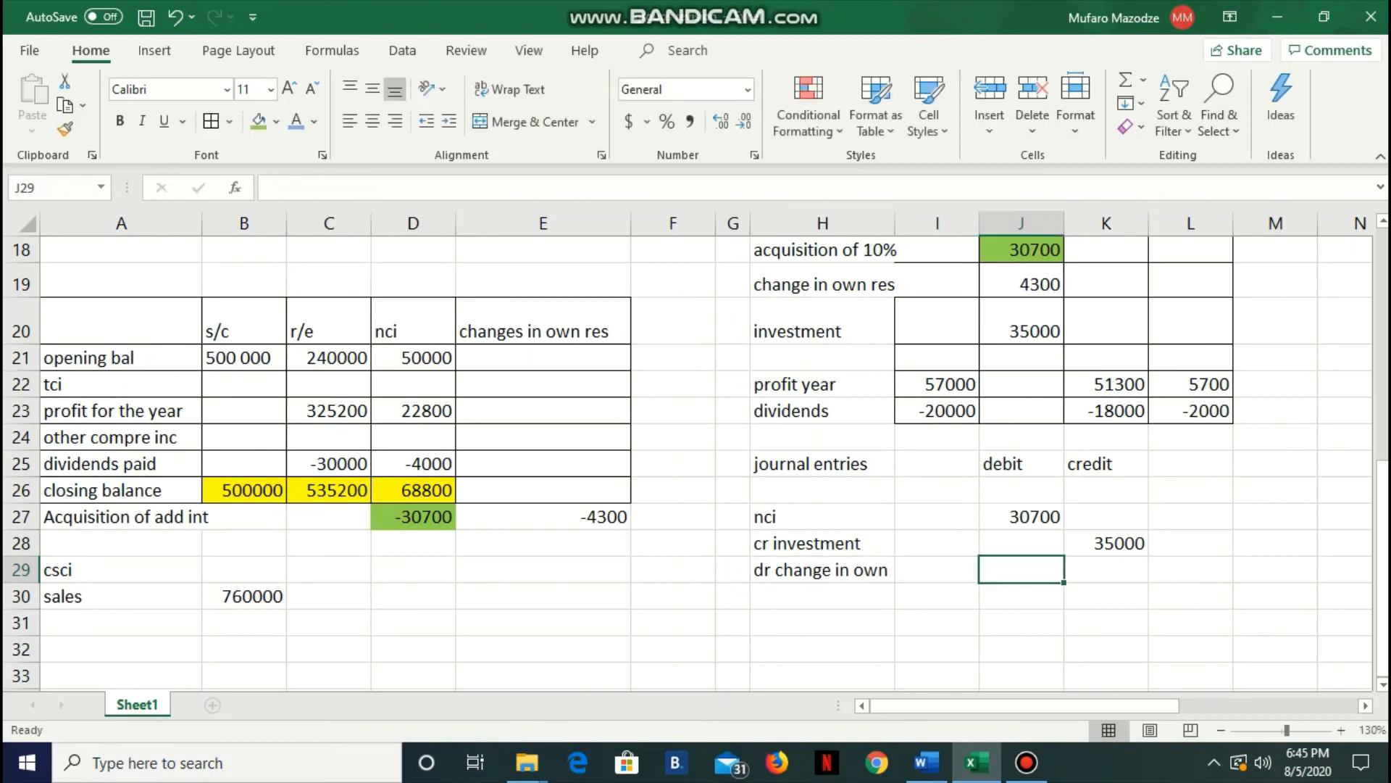
text(4300)
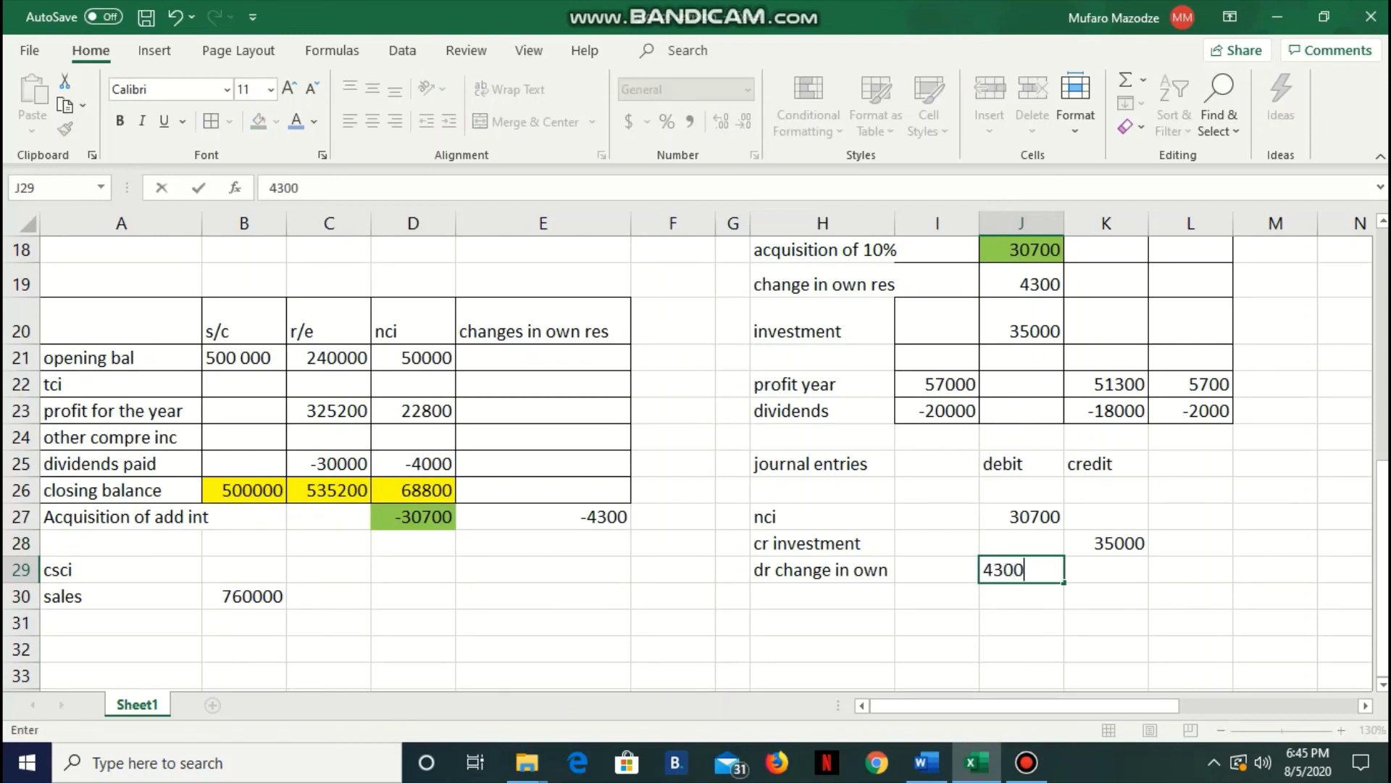
click(1021, 622)
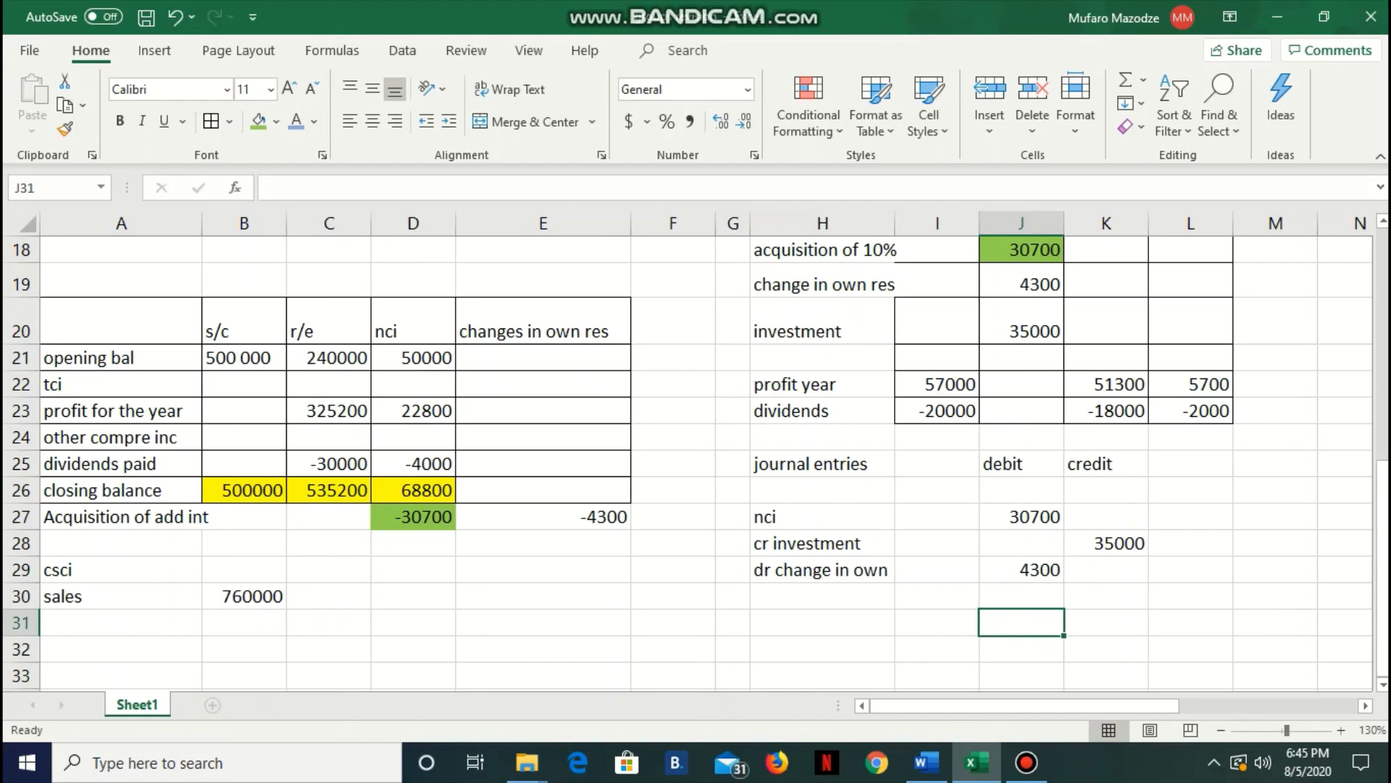